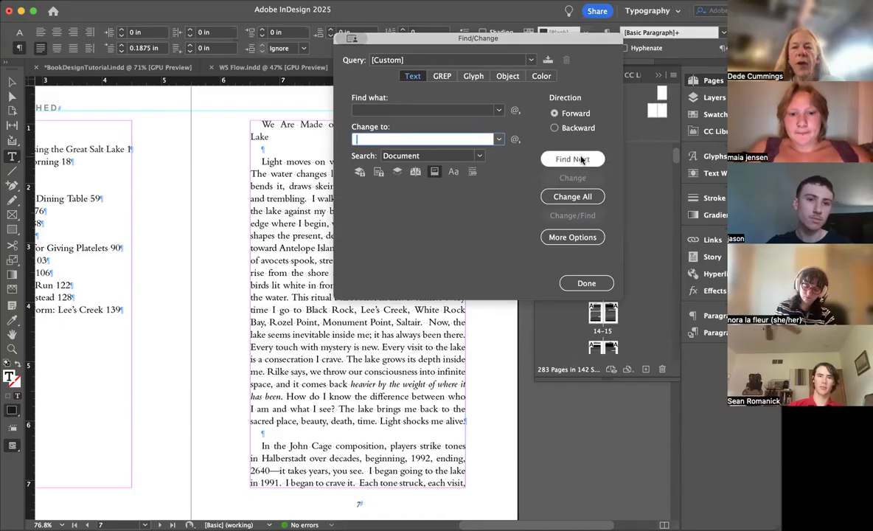
Step: Replace all double spaces with single spaces throughout the document, trying the first match on page 7 individually, and close Find/Change
scroll(239, 200, right, 1)
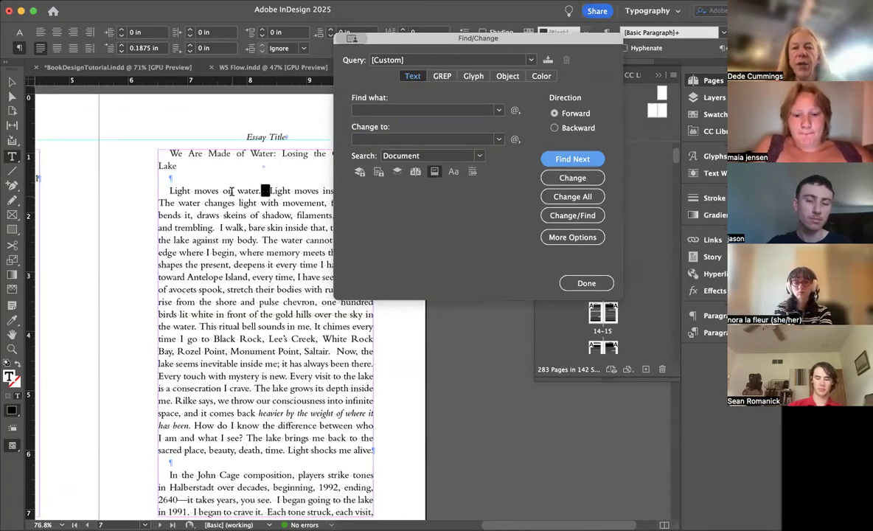
scroll(232, 190, up, 2)
scroll(232, 190, up, 6)
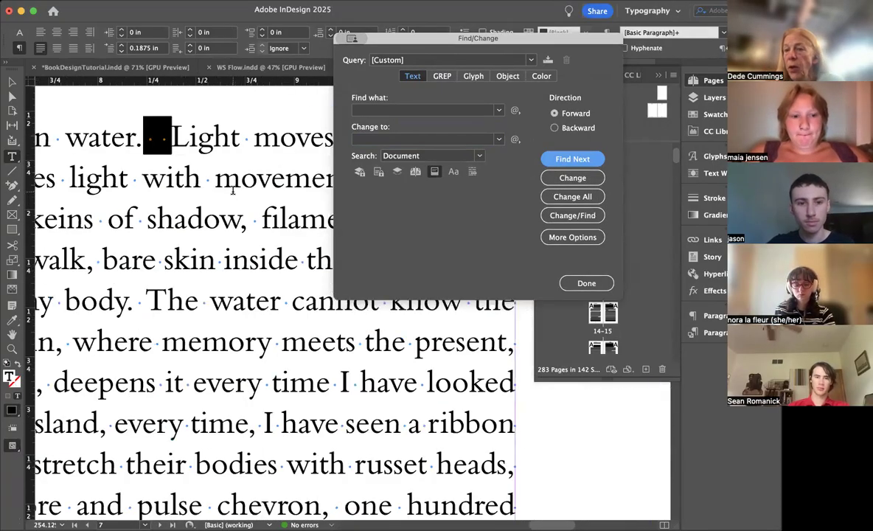
click(574, 178)
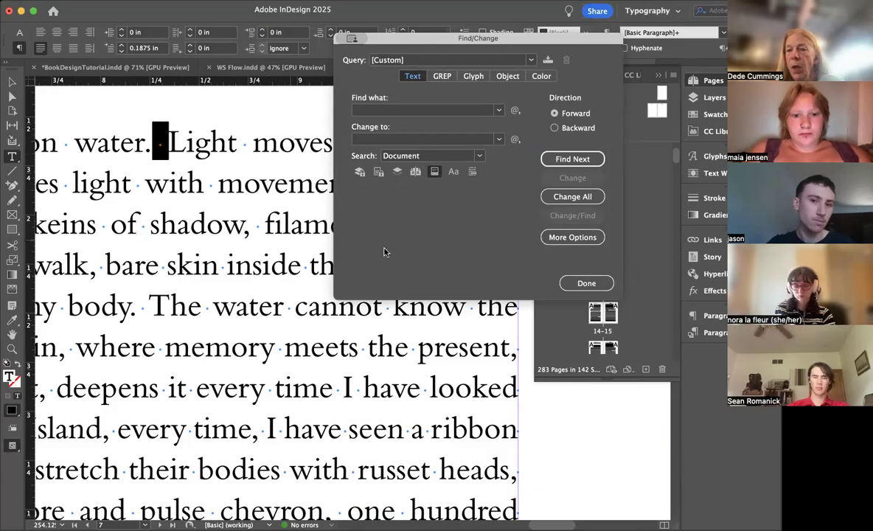
click(561, 197)
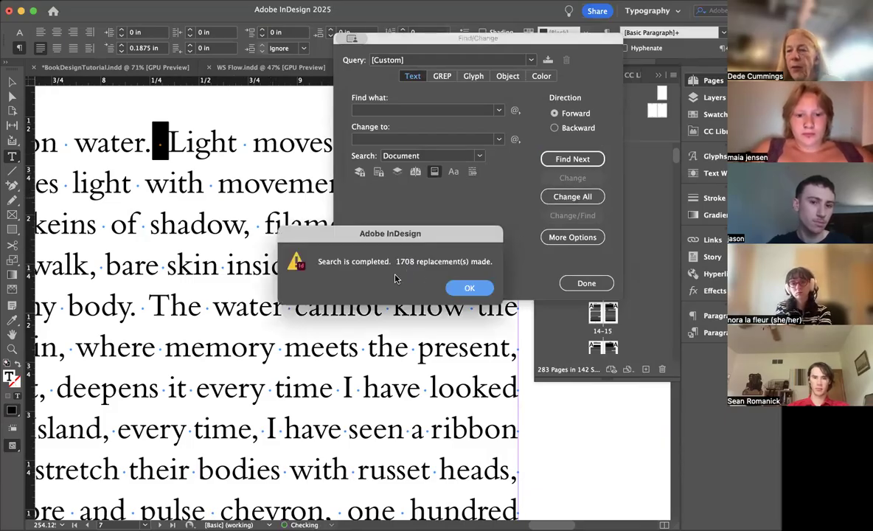
click(470, 289)
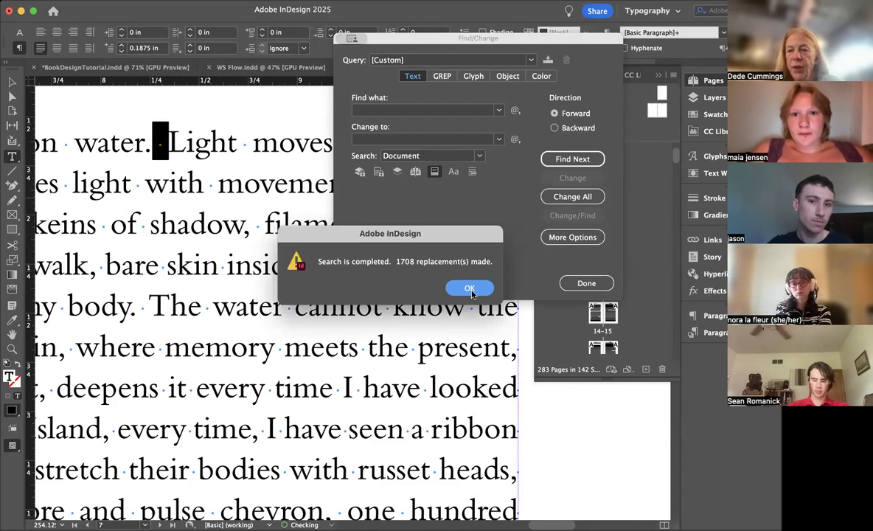
click(586, 283)
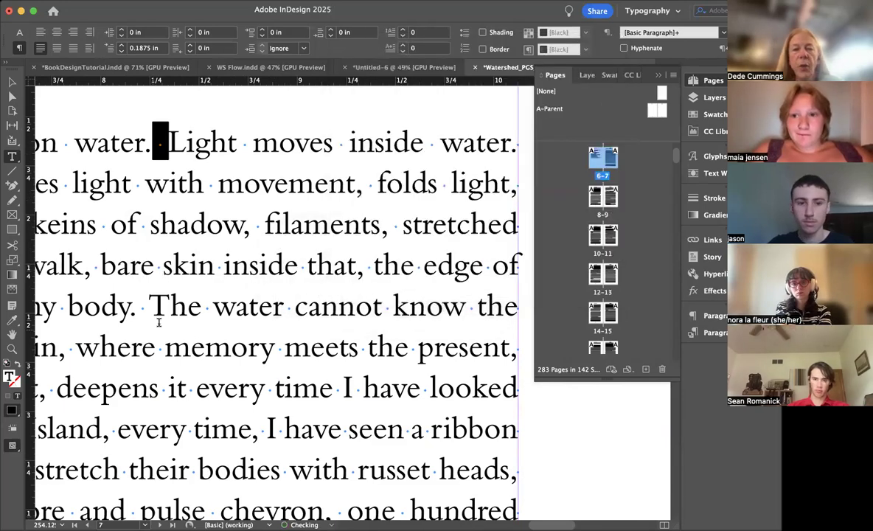
Step: Examine the body text on page 7 for the spacing between sentences
click(256, 311)
scroll(256, 311, down, 5)
scroll(249, 324, left, 3)
scroll(249, 324, down, 3)
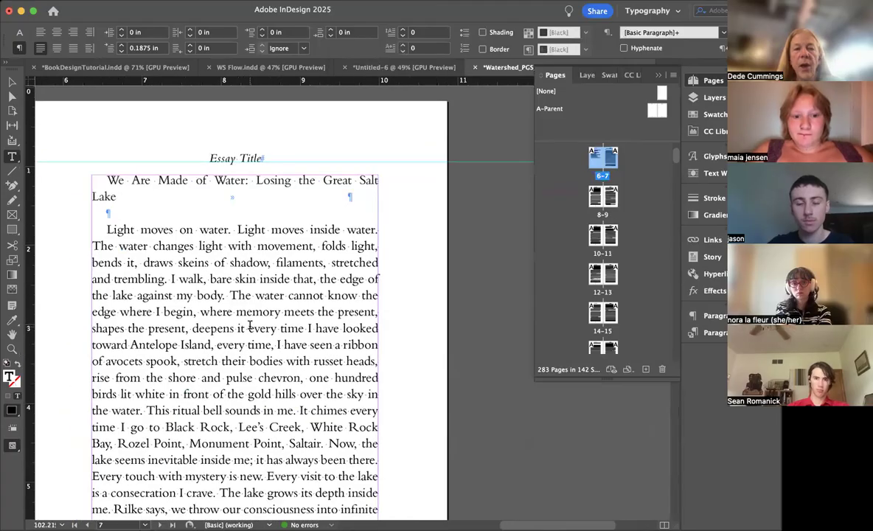
scroll(249, 324, down, 3)
scroll(249, 325, left, 1)
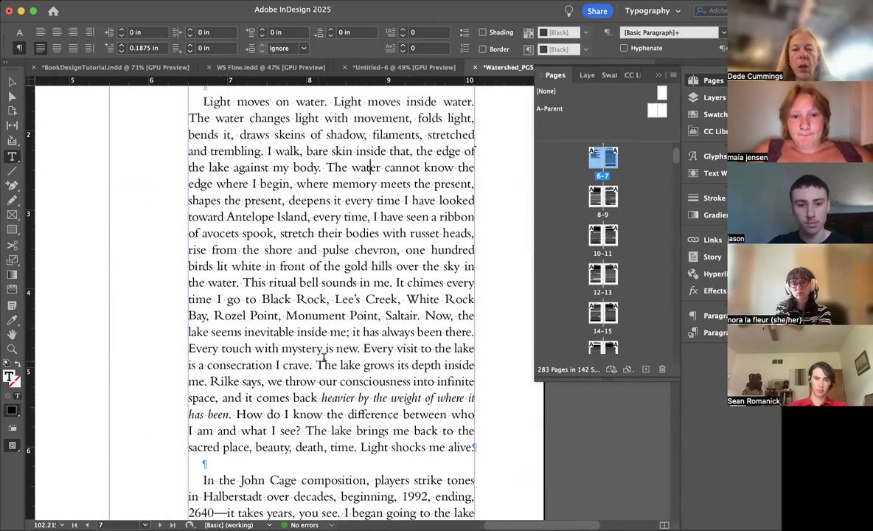
scroll(302, 329, down, 3)
scroll(329, 355, down, 5)
scroll(255, 325, down, 2)
scroll(255, 325, left, 2)
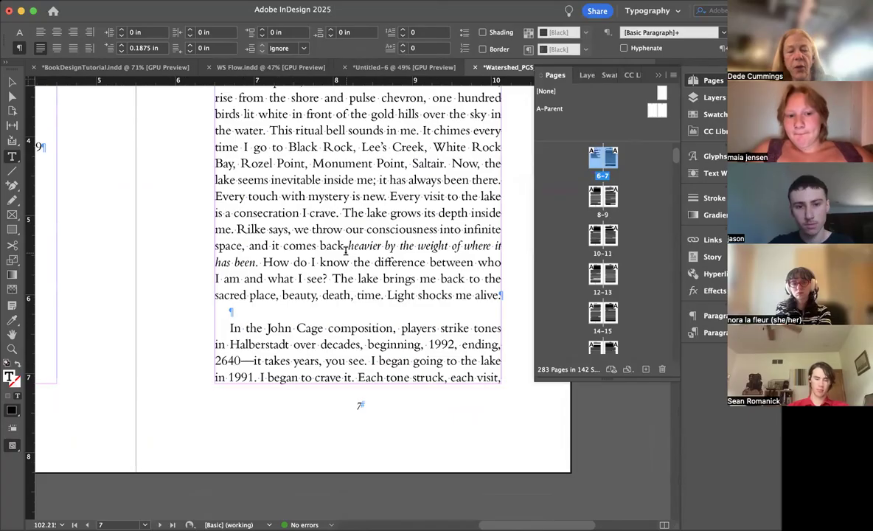
Step: Apply OpenType oldstyle figures to all text in the story and deselect it
key(super+a)
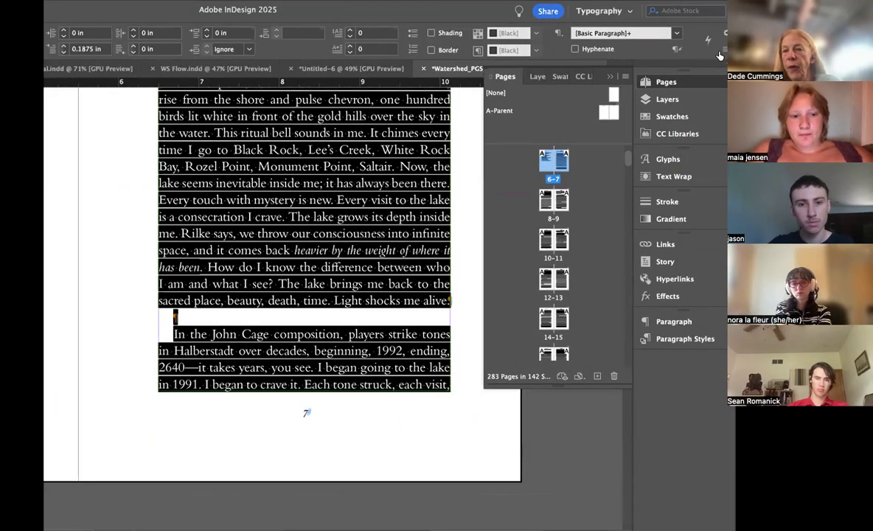
click(724, 50)
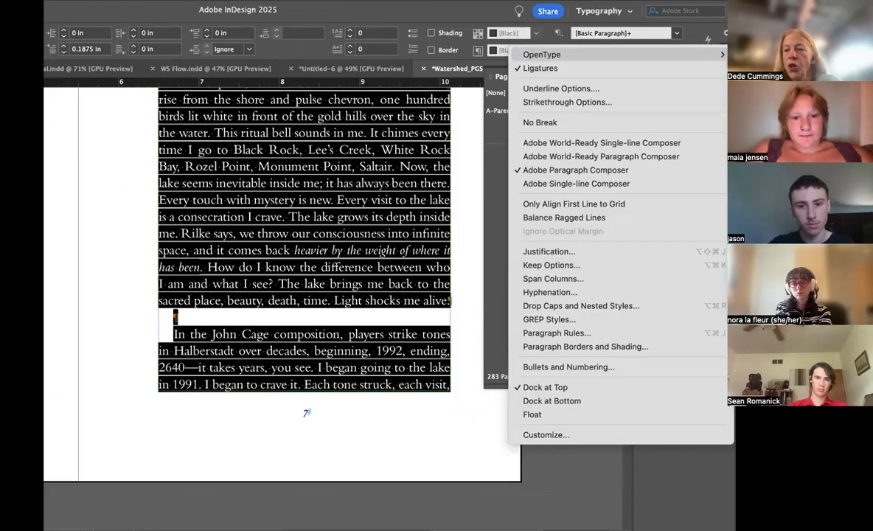
click(781, 348)
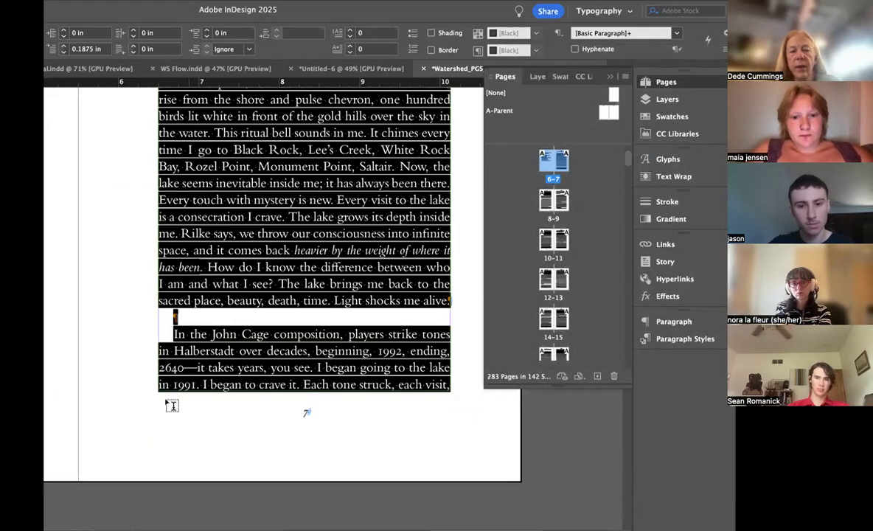
click(243, 333)
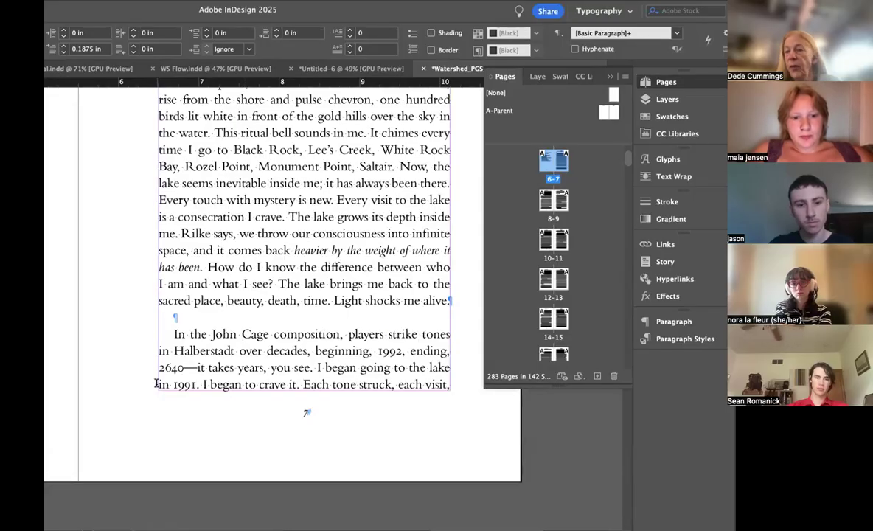
Step: Examine the numerals and the em dash after 2640 in the body text on page 7
scroll(249, 366, up, 2)
scroll(249, 365, left, 2)
scroll(249, 365, down, 1)
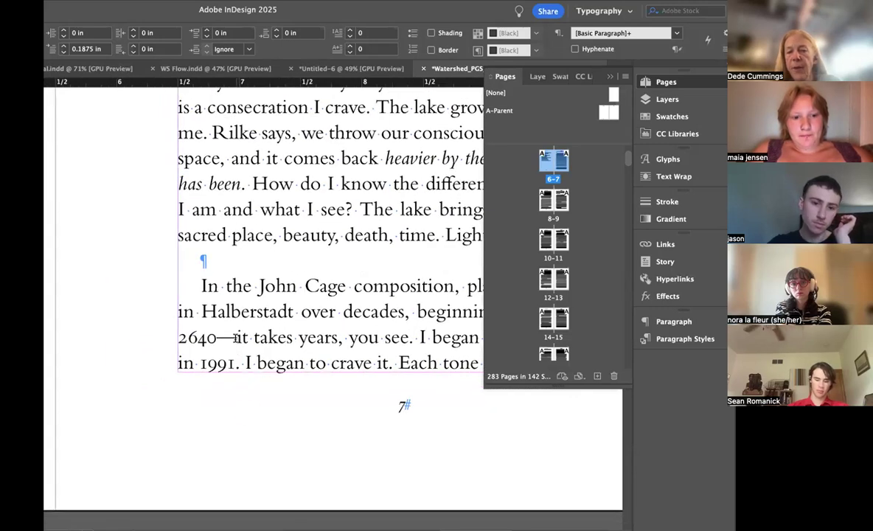
double_click(228, 337)
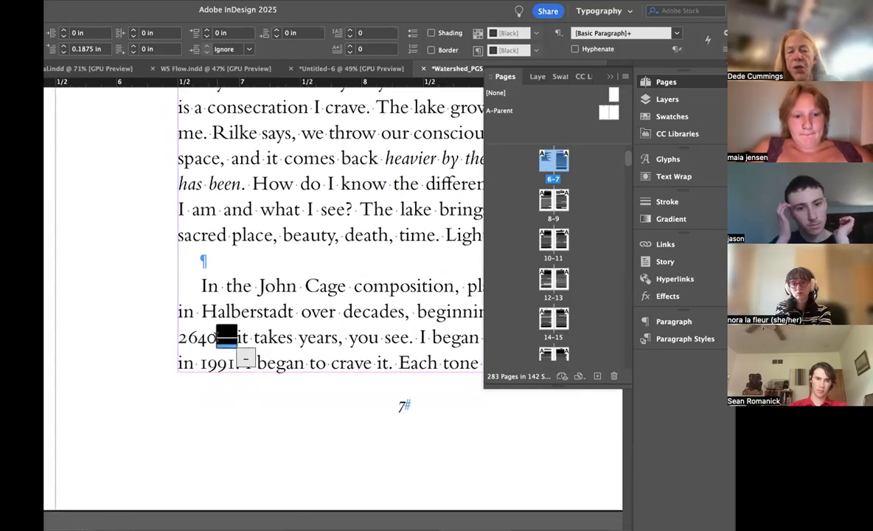
scroll(314, 231, up, 5)
scroll(314, 231, right, 1)
scroll(314, 231, up, 6)
scroll(314, 231, right, 1)
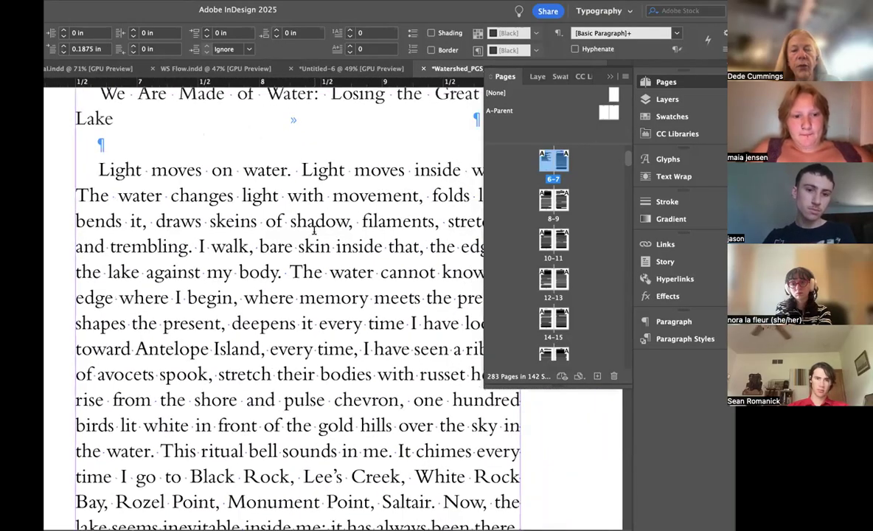
scroll(314, 230, down, 1)
scroll(309, 236, down, 3)
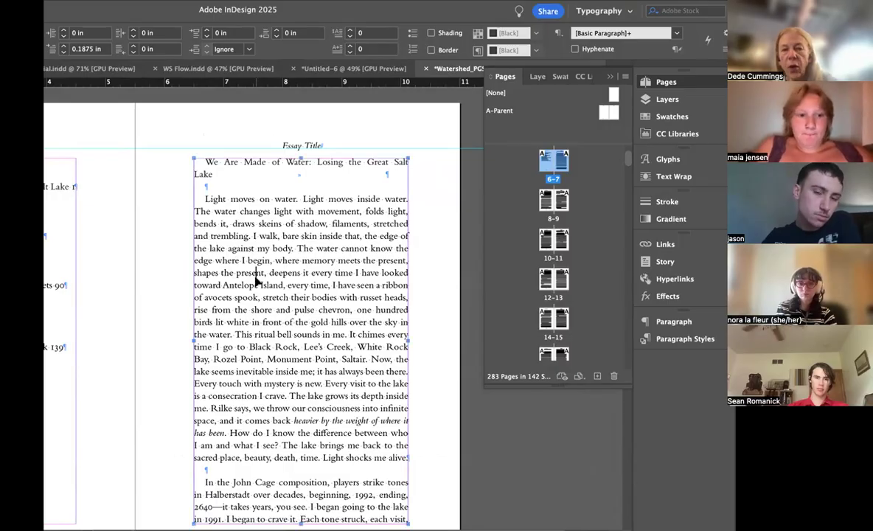
Step: Turn on hyphenation for all text in the story through the Hyphenation Settings
key(super+a)
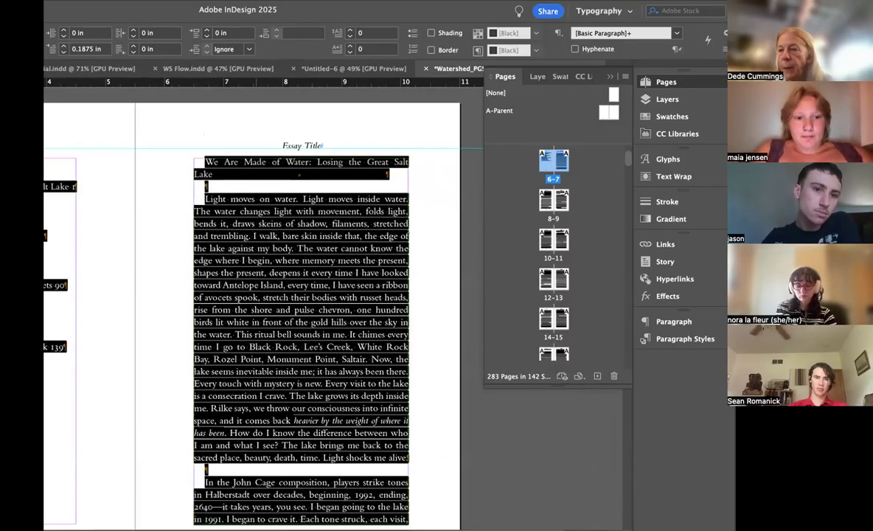
click(724, 47)
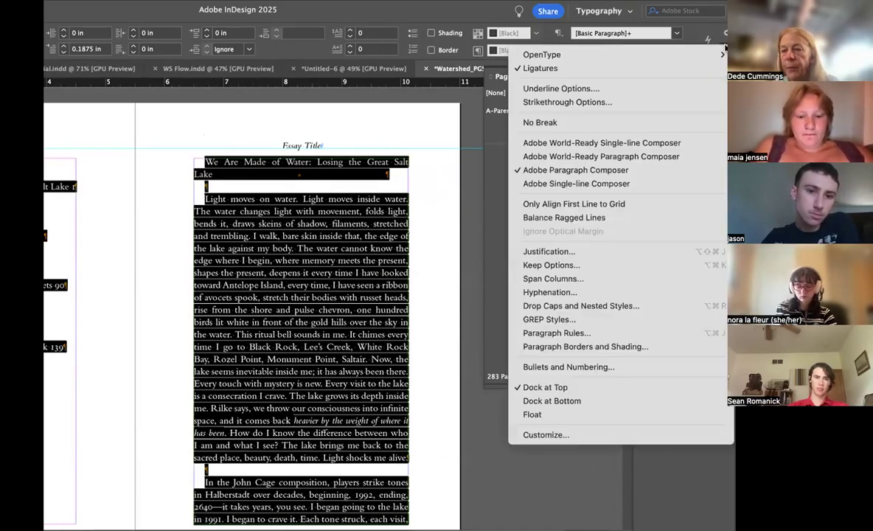
click(546, 293)
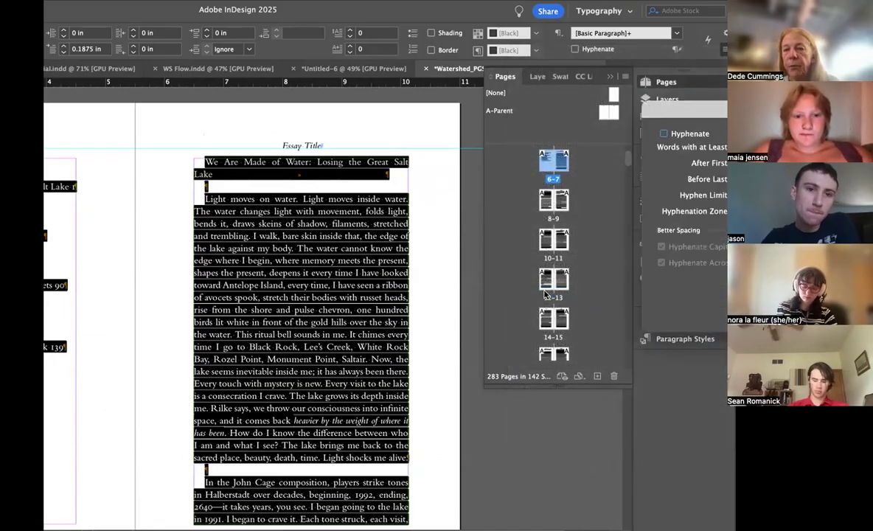
drag(687, 111, 448, 142)
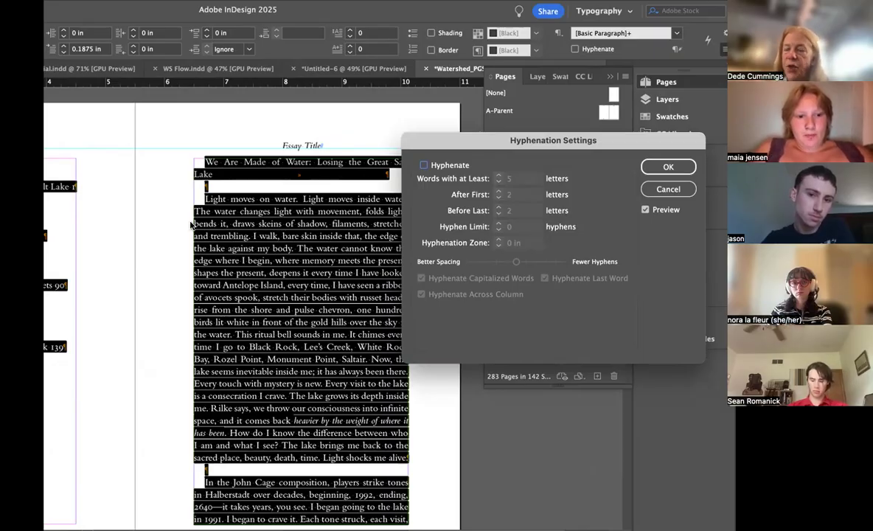
click(422, 165)
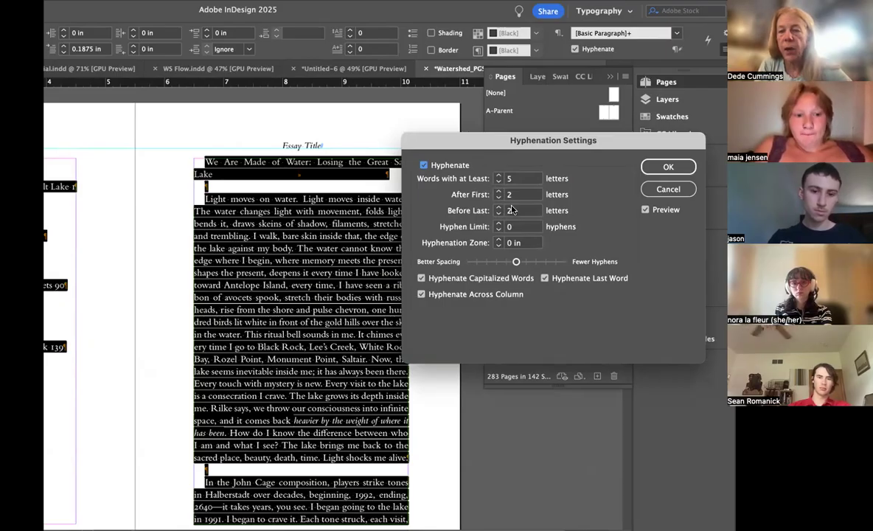
Step: Set hyphenation to words of at least 6 letters, after first 3, before last 3, a limit of 2 hyphens and a 0.5 in zone
click(499, 177)
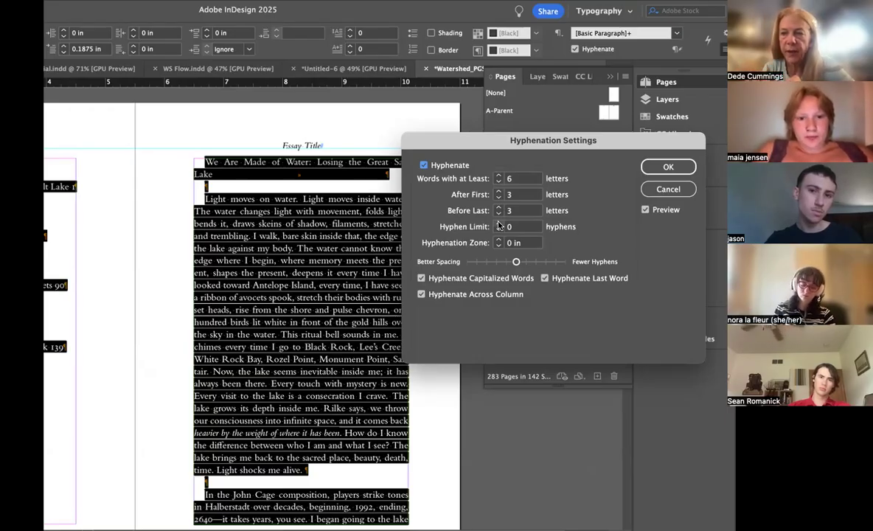
click(499, 224)
click(499, 224)
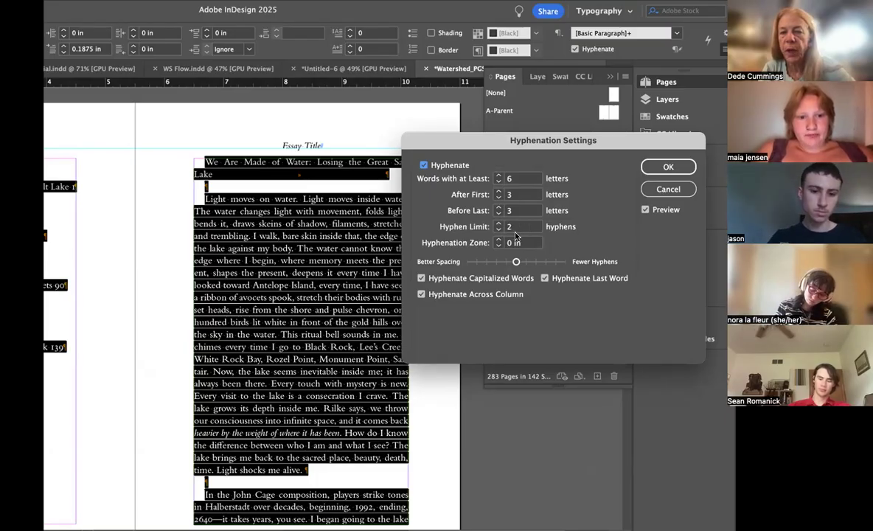
click(499, 240)
click(499, 241)
click(499, 241)
click(499, 241)
click(499, 240)
click(499, 240)
click(499, 240)
click(499, 240)
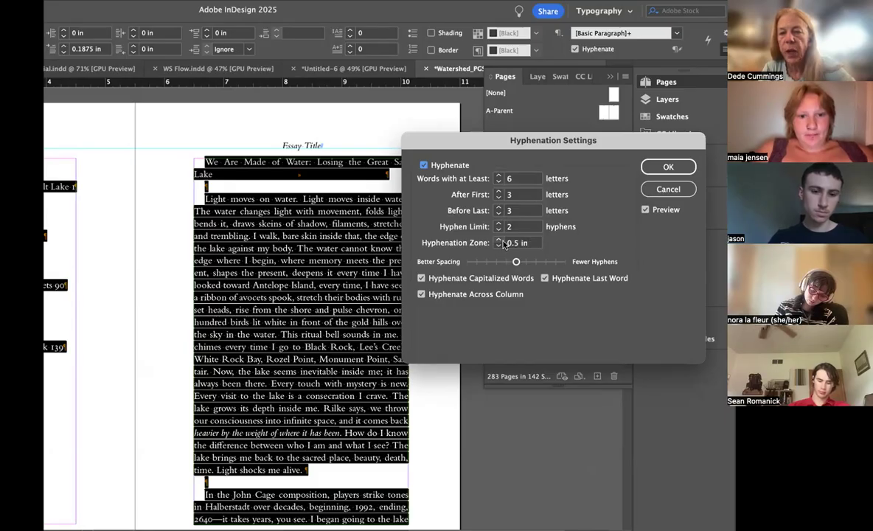
Step: Shift the hyphenation balance toward Fewer Hyphens, disable hyphenating capitalized words, last words and across columns, and apply the settings
drag(518, 261, 534, 261)
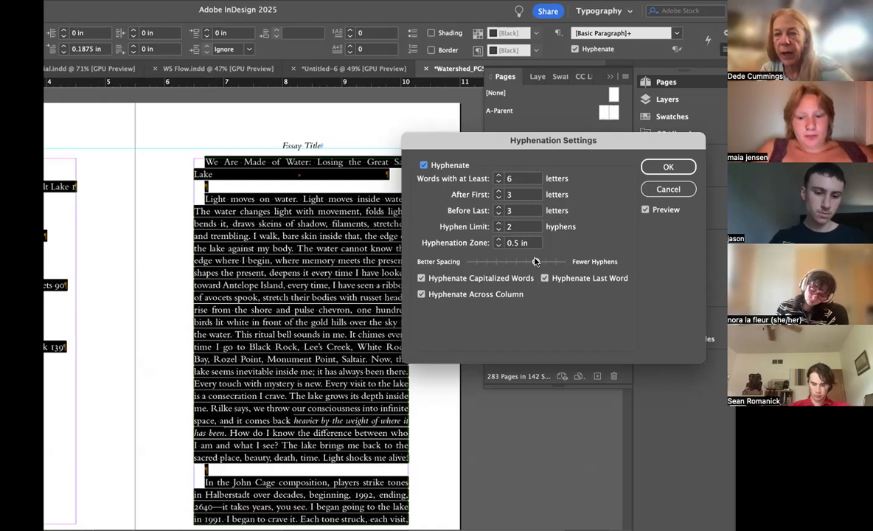
click(420, 278)
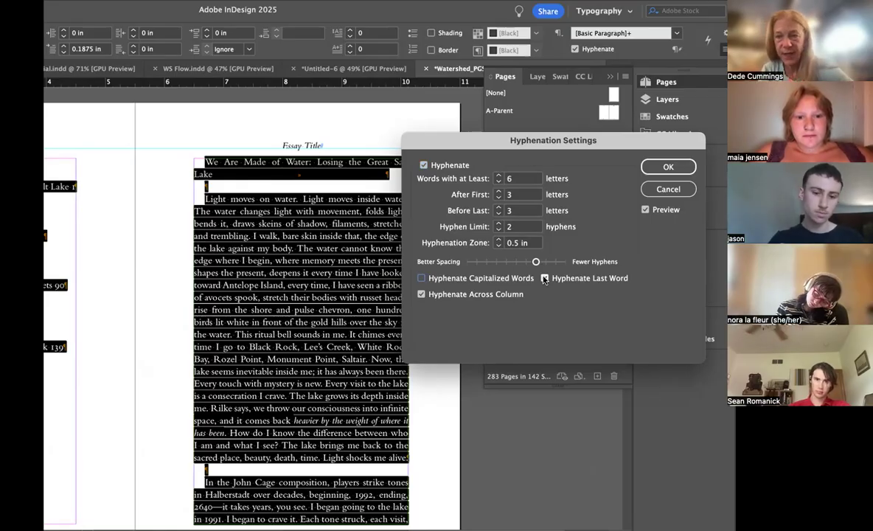
click(544, 279)
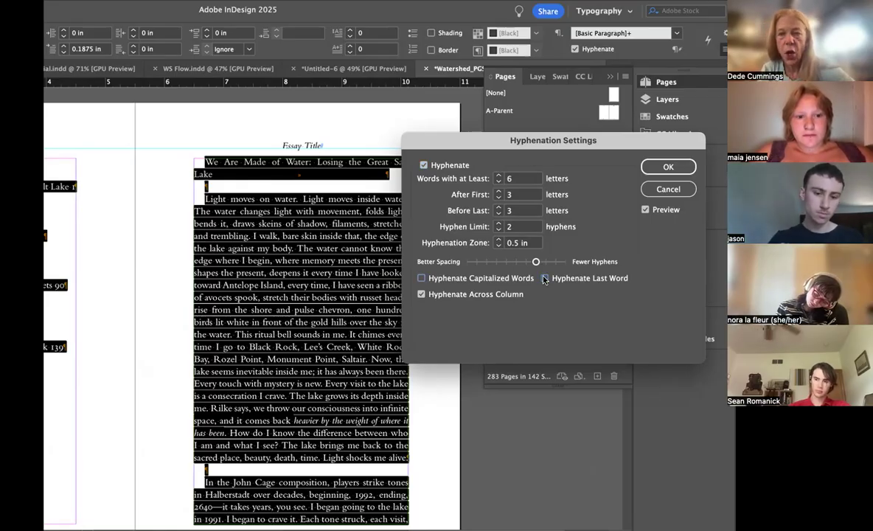
click(420, 295)
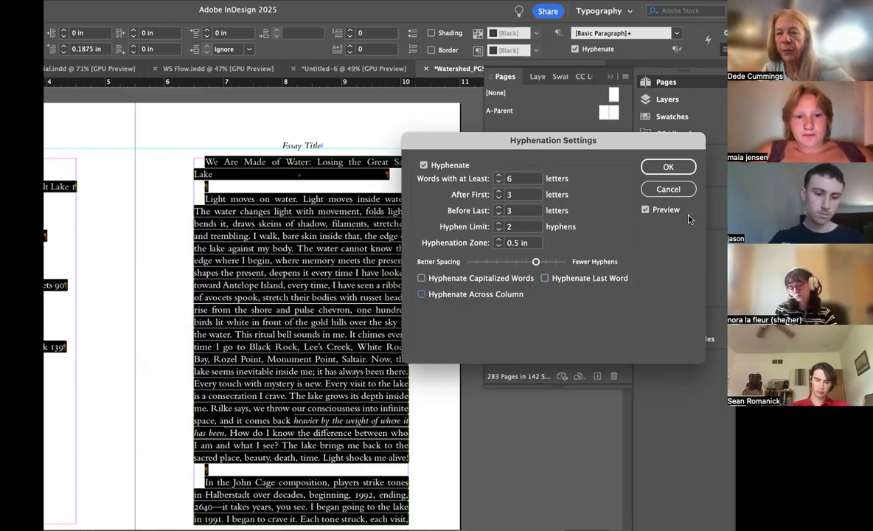
click(674, 168)
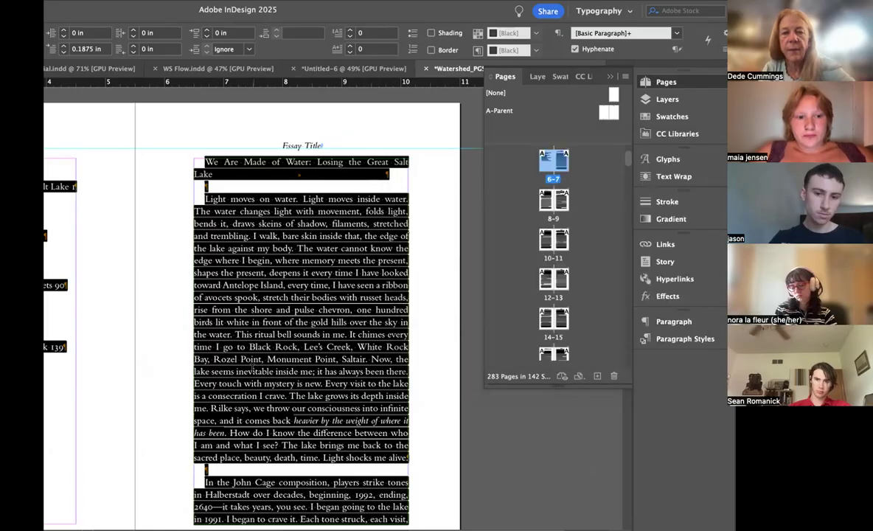
Step: Examine the line breaks and hyphenation in the body text on pages 7 to 9
click(269, 366)
scroll(269, 366, down, 5)
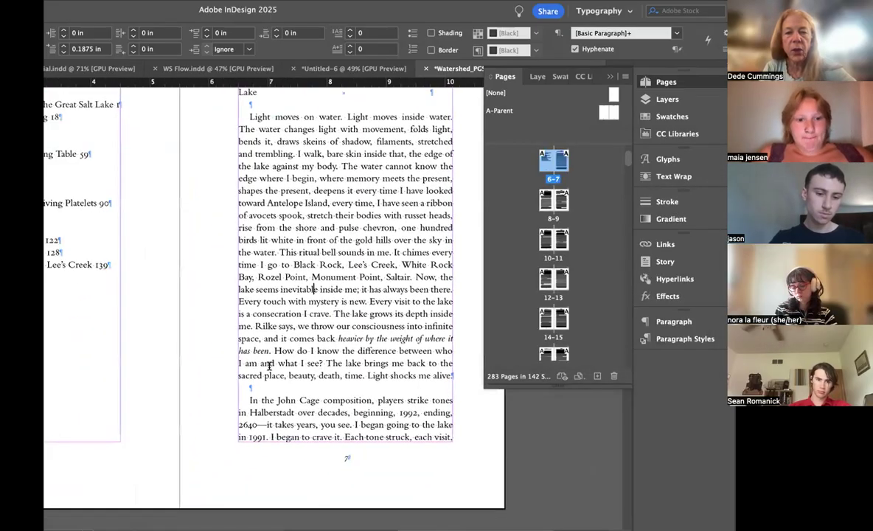
scroll(269, 366, down, 15)
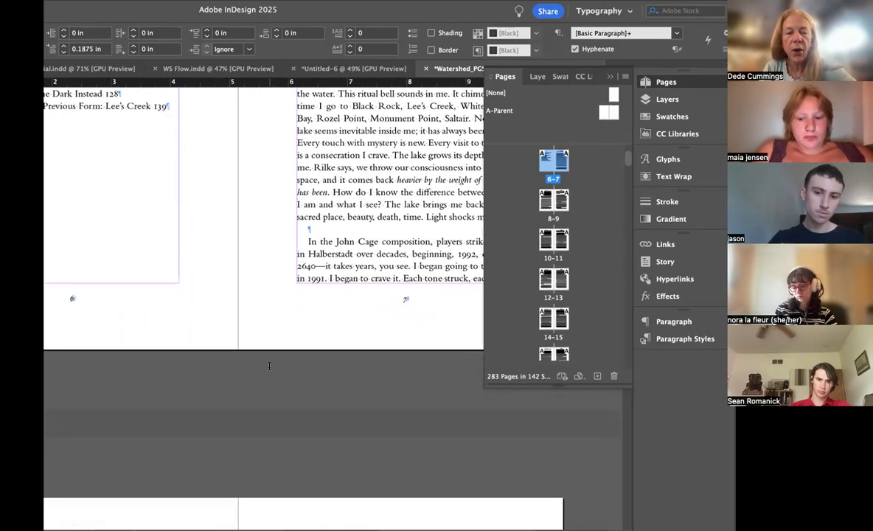
scroll(269, 366, down, 7)
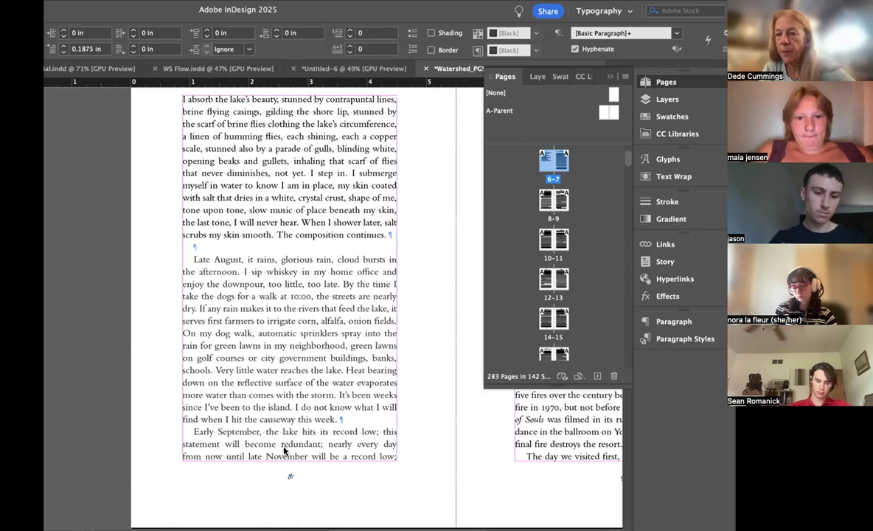
scroll(284, 449, right, 5)
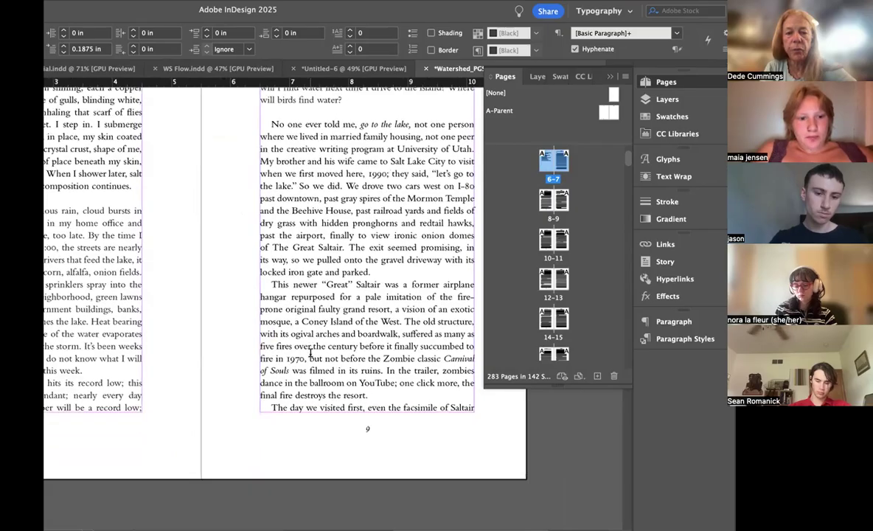
scroll(310, 352, down, 10)
scroll(310, 352, up, 5)
scroll(310, 352, up, 2)
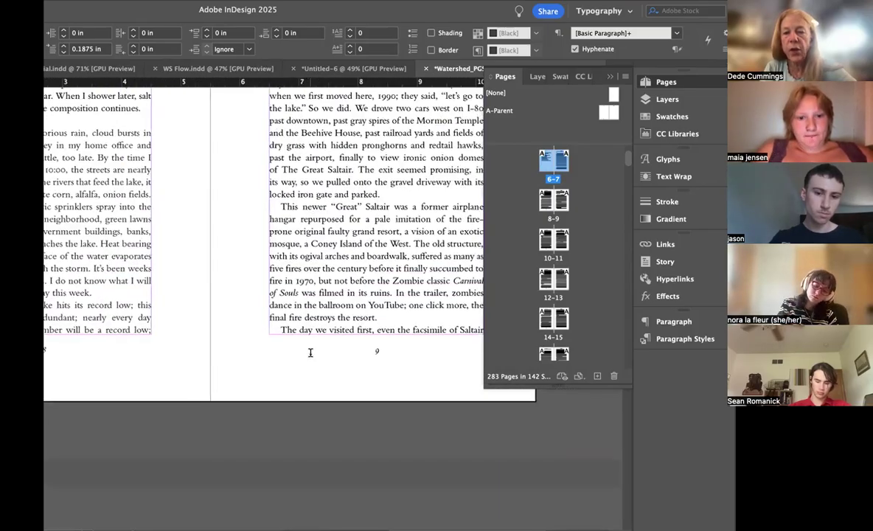
scroll(353, 350, right, 2)
drag(387, 315, 342, 320)
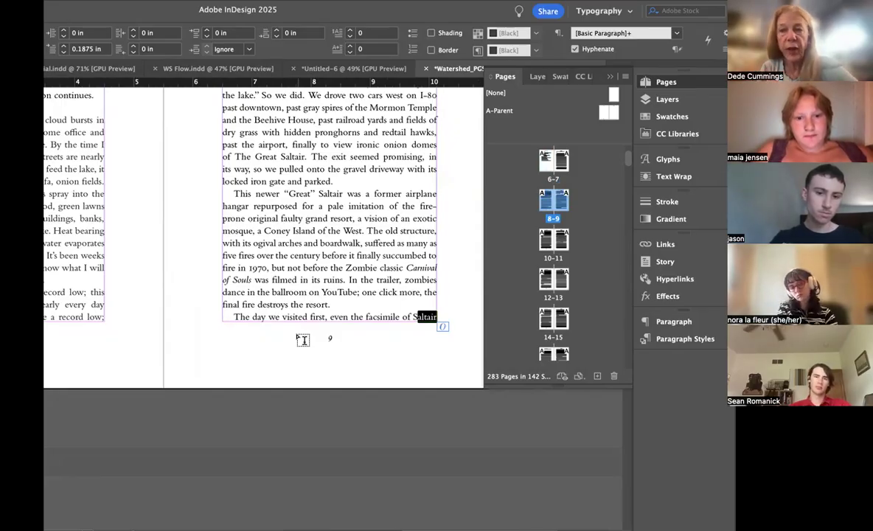
click(209, 253)
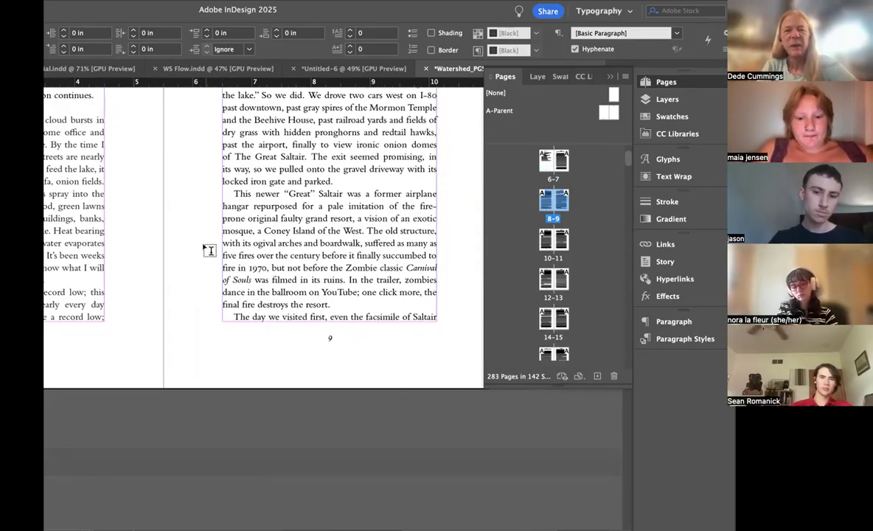
Step: Review the Justification settings for all text in the story and accept them as they are
click(290, 243)
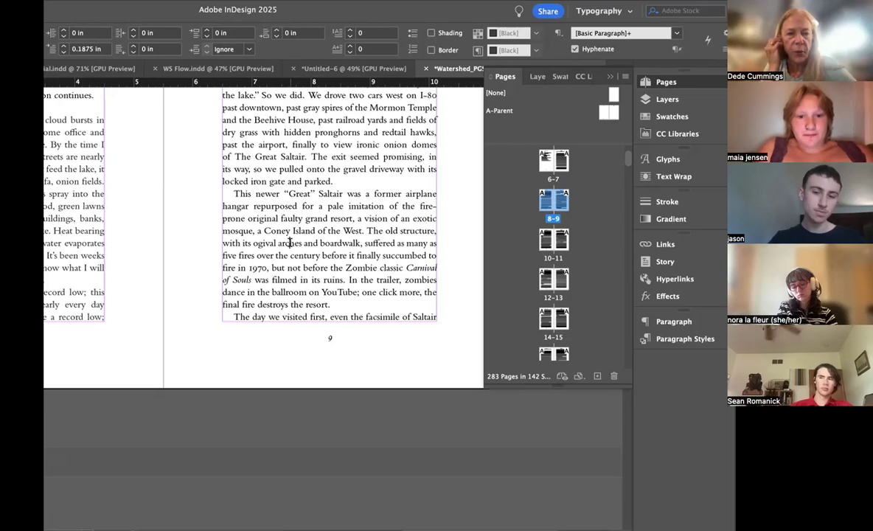
key(super+a)
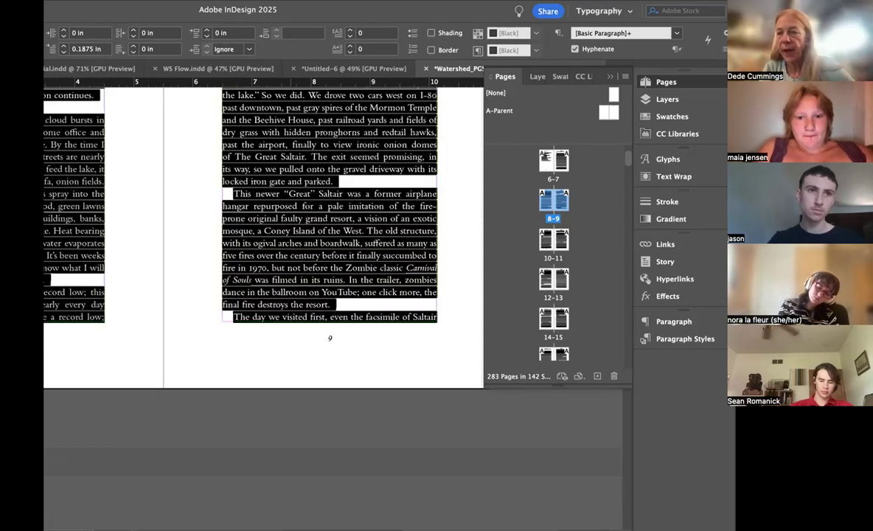
click(724, 47)
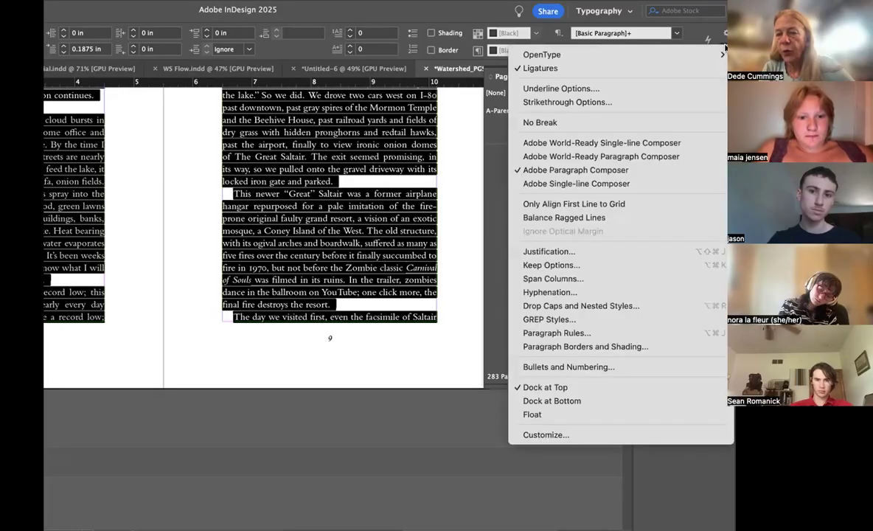
click(553, 252)
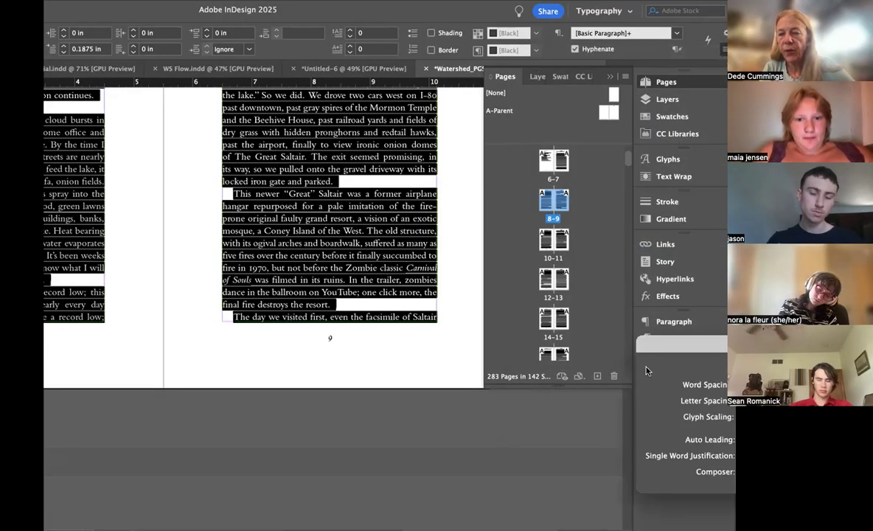
drag(679, 352, 415, 168)
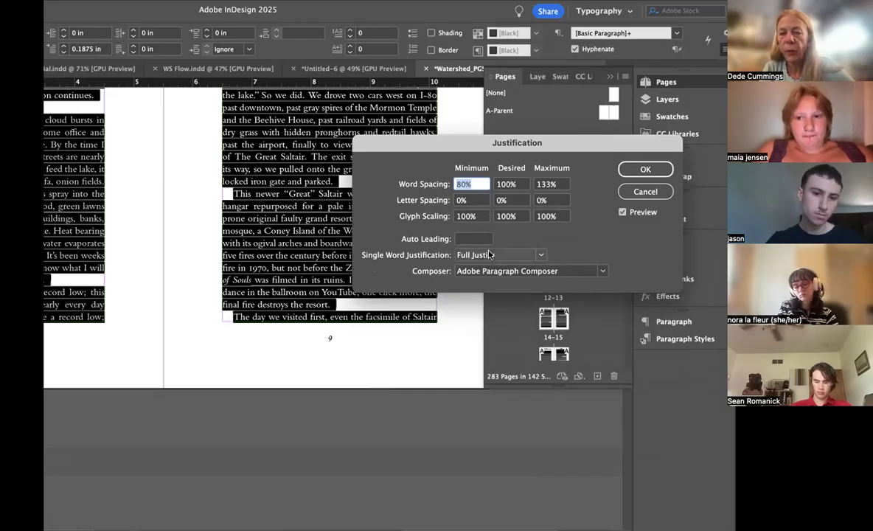
click(657, 169)
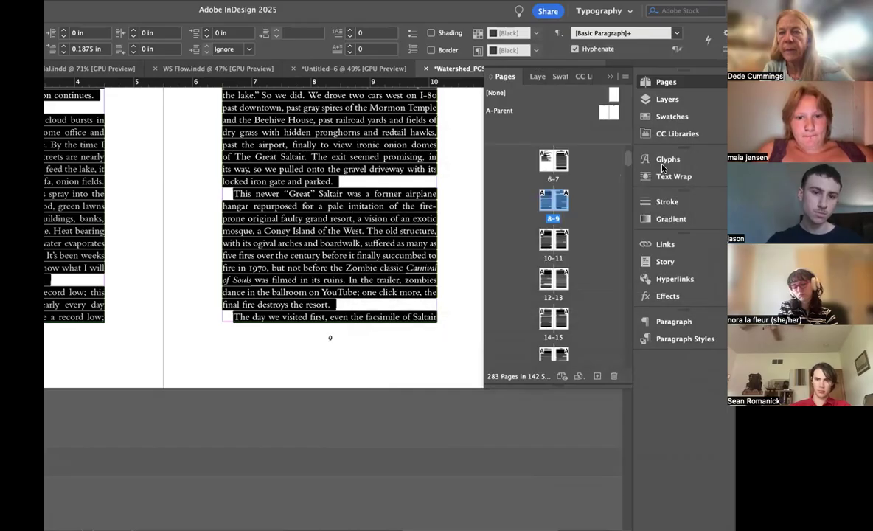
Step: In the story's Keep Options, enable Keep with Previous, Keep with Next 2 lines, and Keep Lines Together with 2 lines at paragraph start and end
click(724, 51)
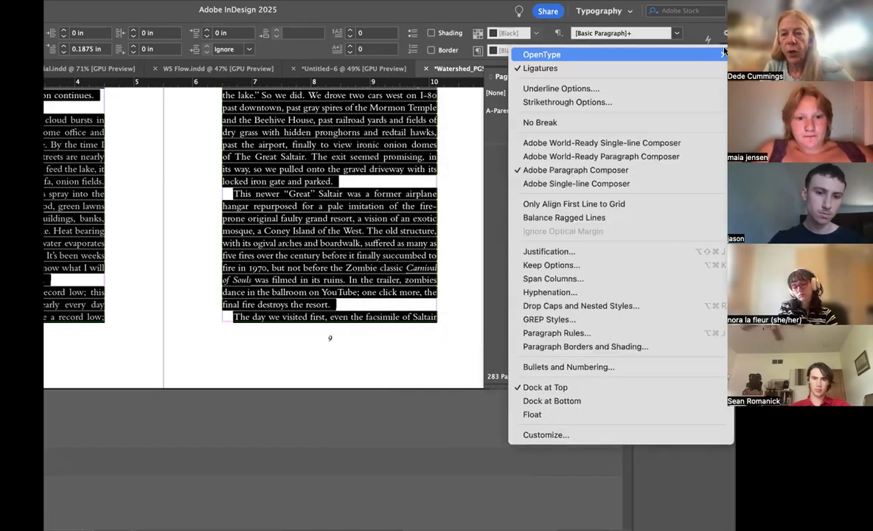
click(570, 266)
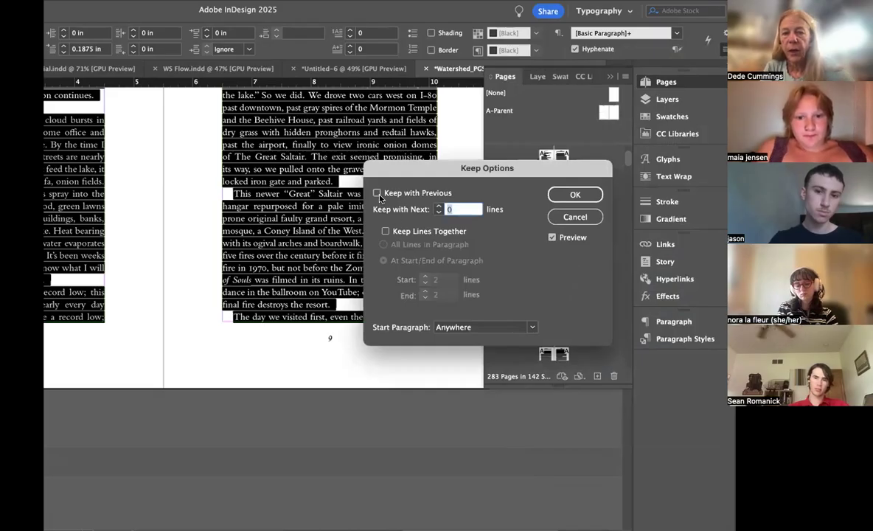
click(377, 193)
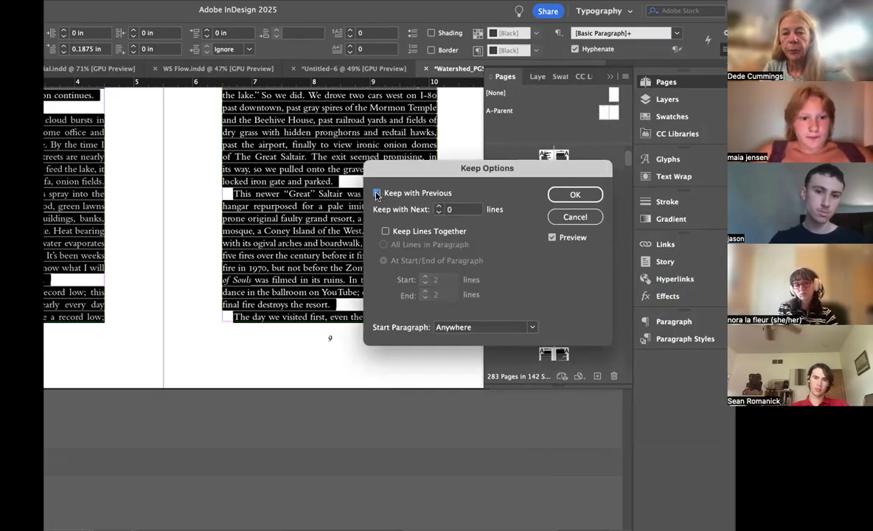
click(437, 206)
click(437, 206)
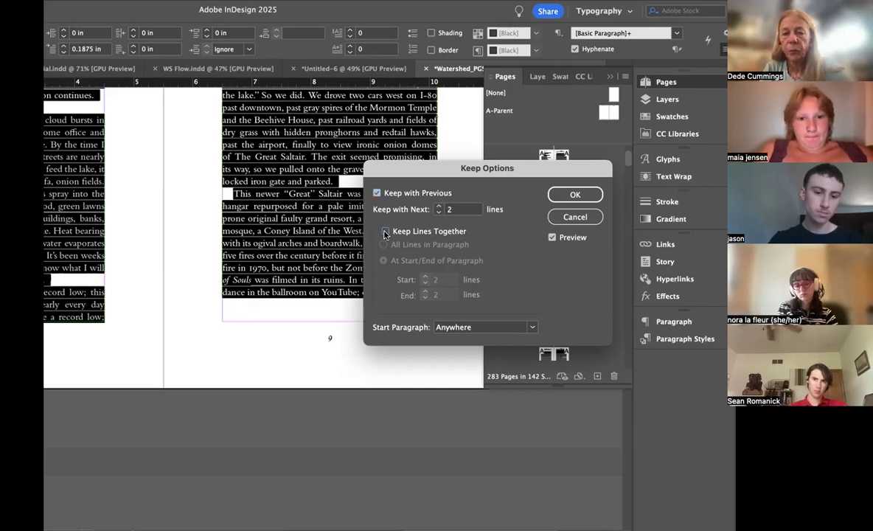
click(384, 232)
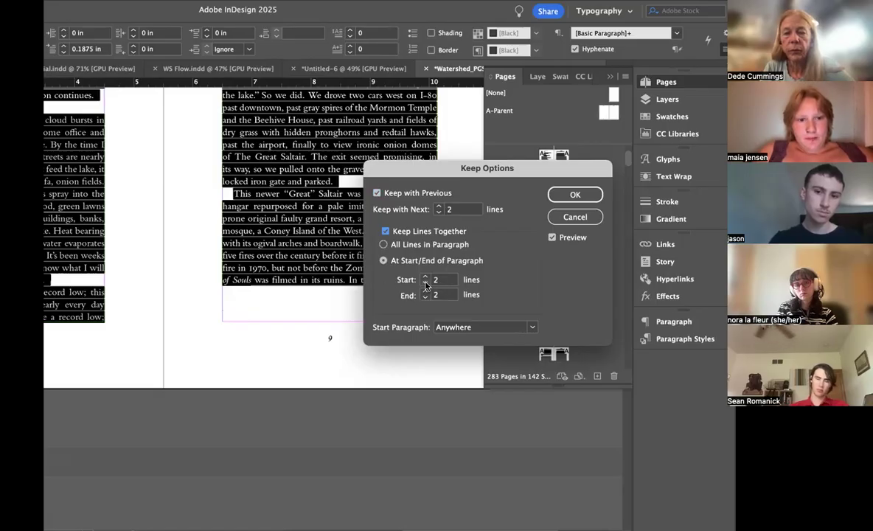
click(576, 195)
Step: Examine the page bottoms and paragraph breaks in the body text on pages 8 to 13
double_click(553, 199)
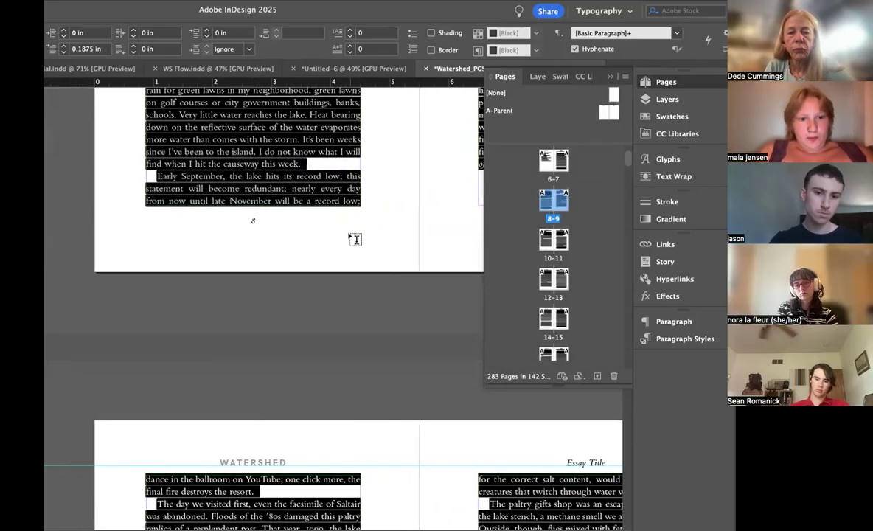
scroll(356, 240, down, 5)
scroll(348, 232, up, 5)
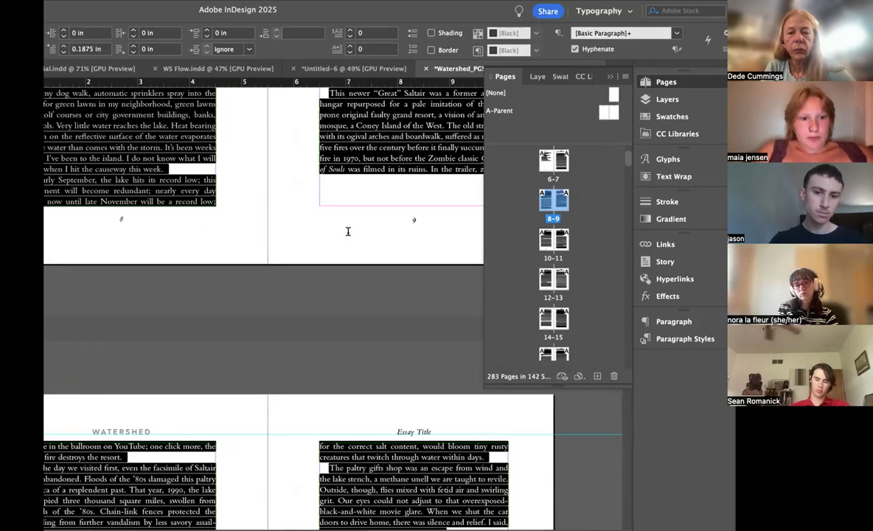
scroll(348, 231, down, 5)
scroll(348, 231, down, 5)
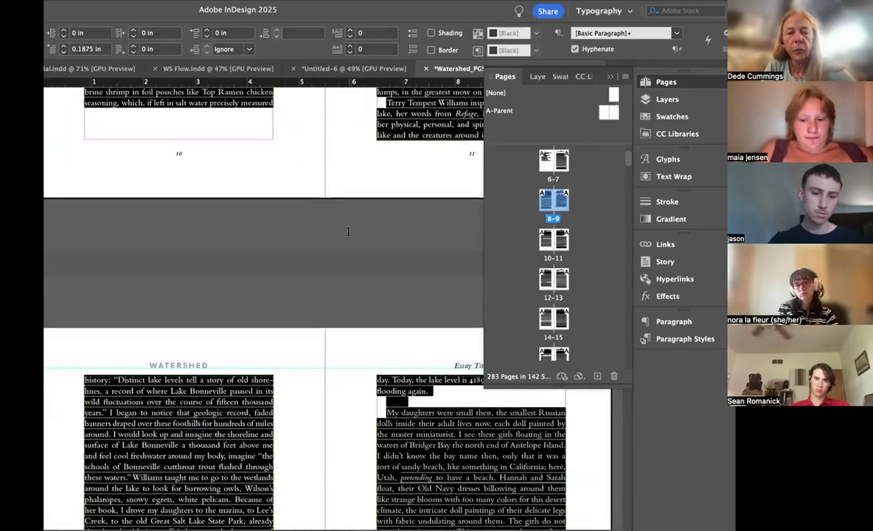
scroll(348, 231, down, 4)
scroll(348, 231, down, 1)
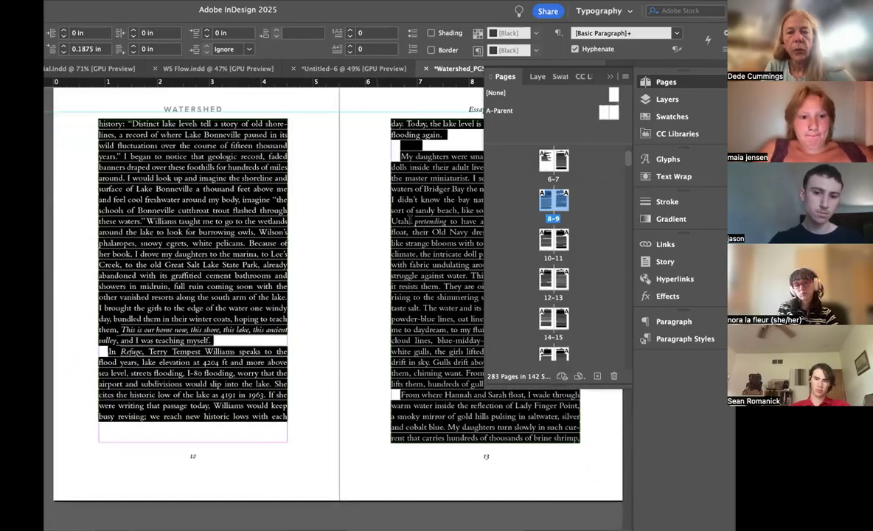
Step: Reduce the whole story's Keep Options to 1 line with next and 1 line at both the start and end of paragraphs
click(451, 135)
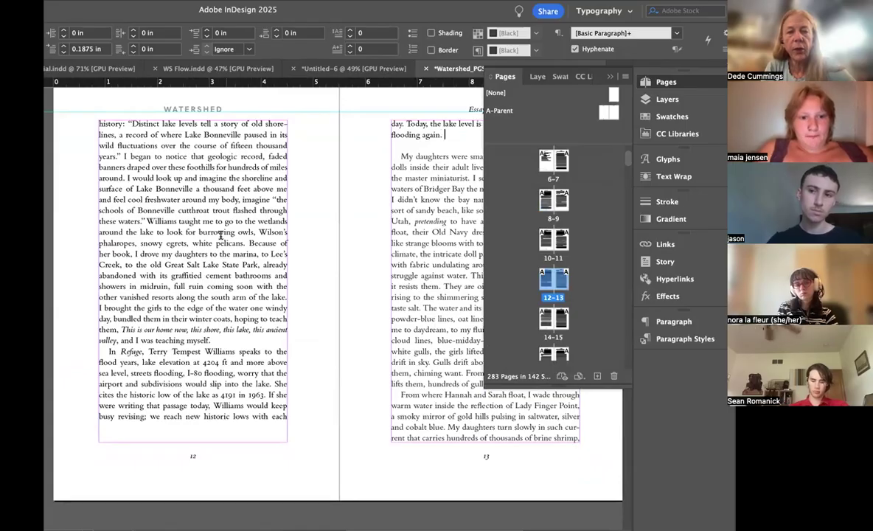
key(super+a)
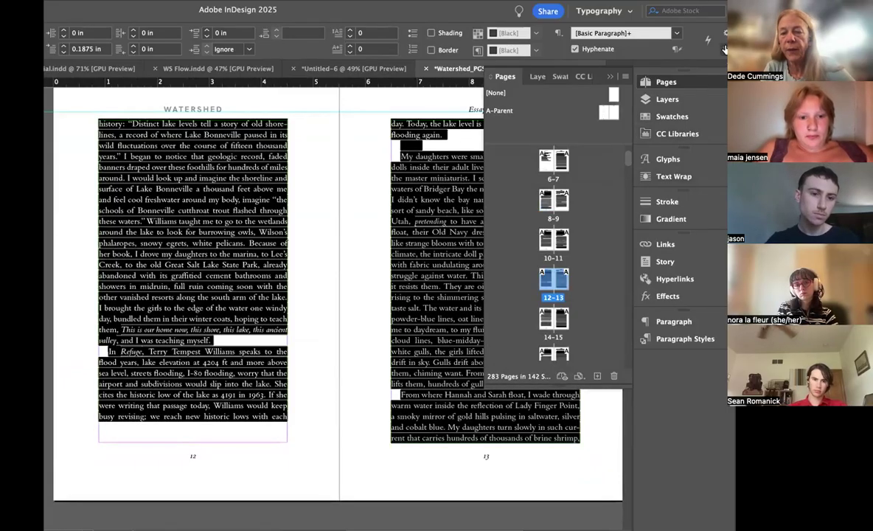
click(723, 33)
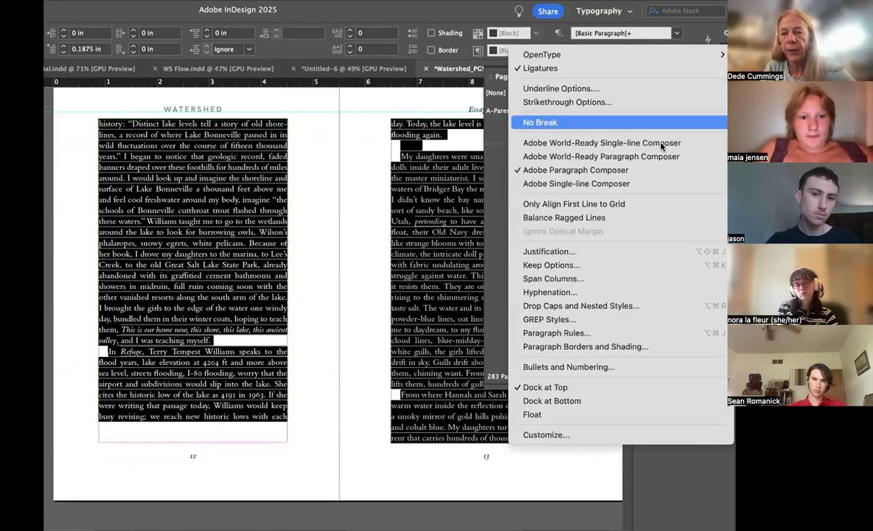
click(551, 266)
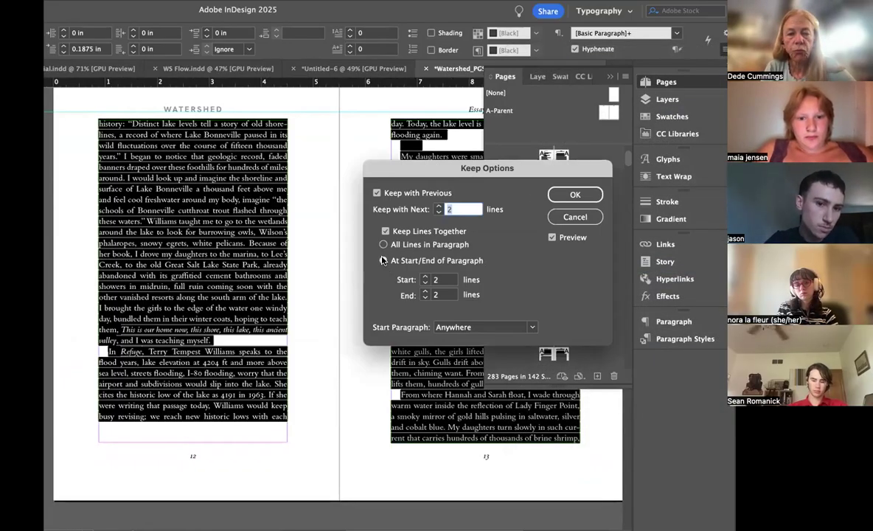
click(439, 213)
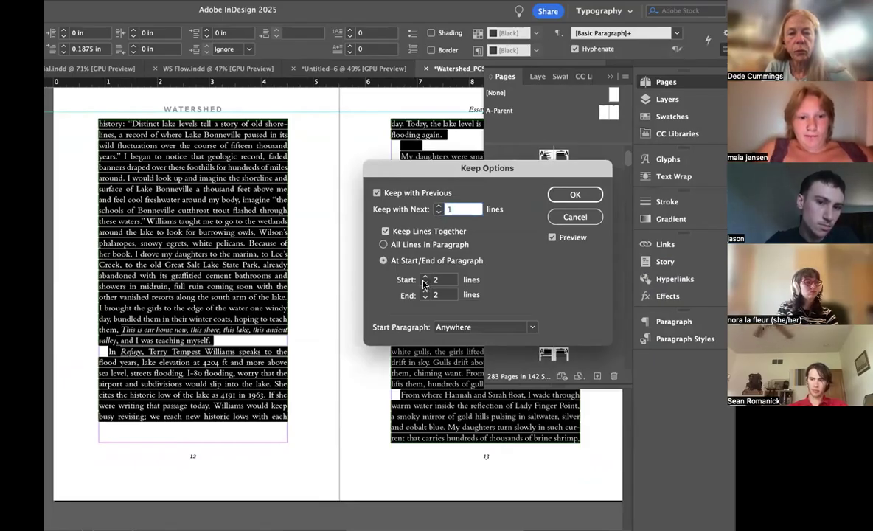
click(424, 283)
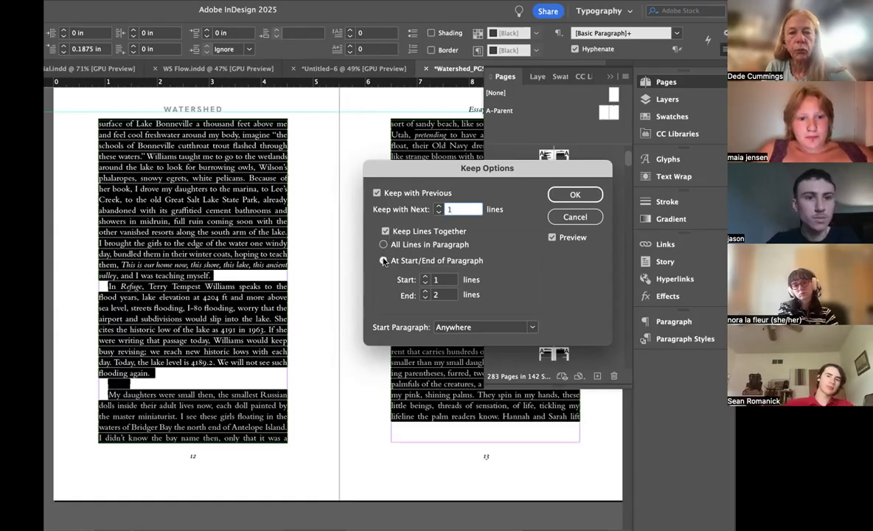
click(384, 231)
click(384, 232)
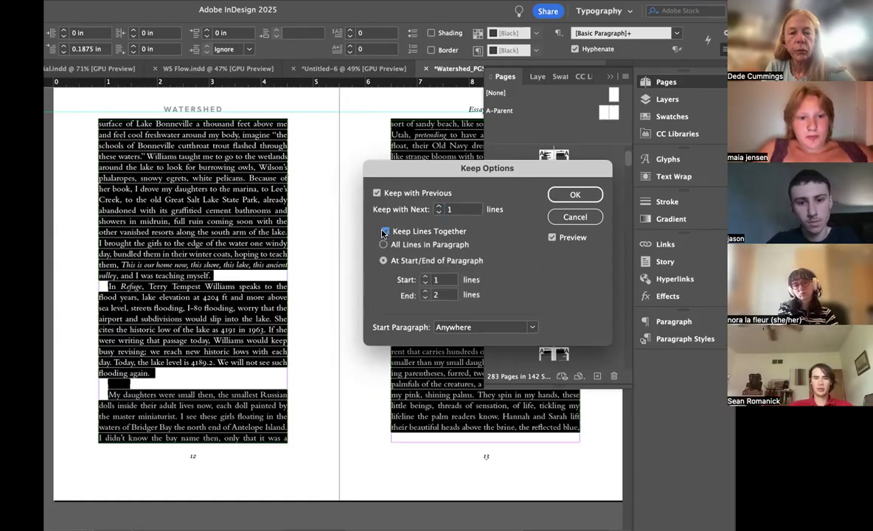
click(383, 261)
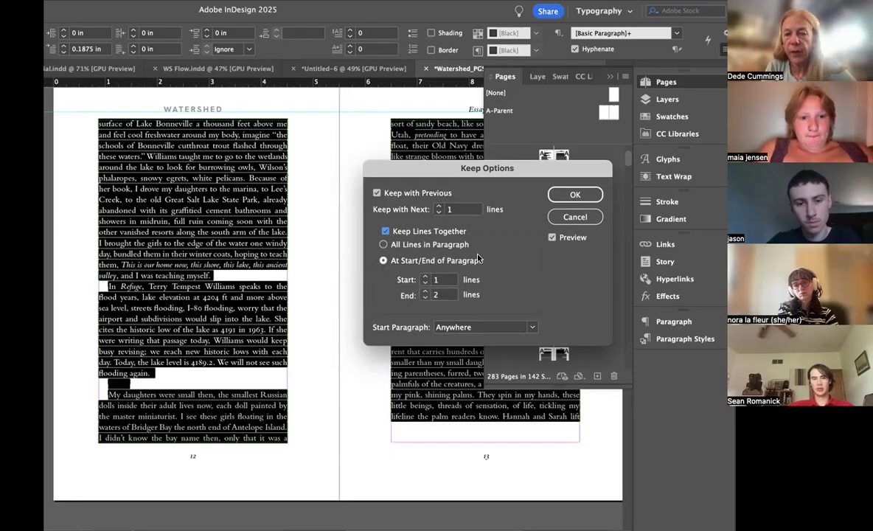
click(426, 298)
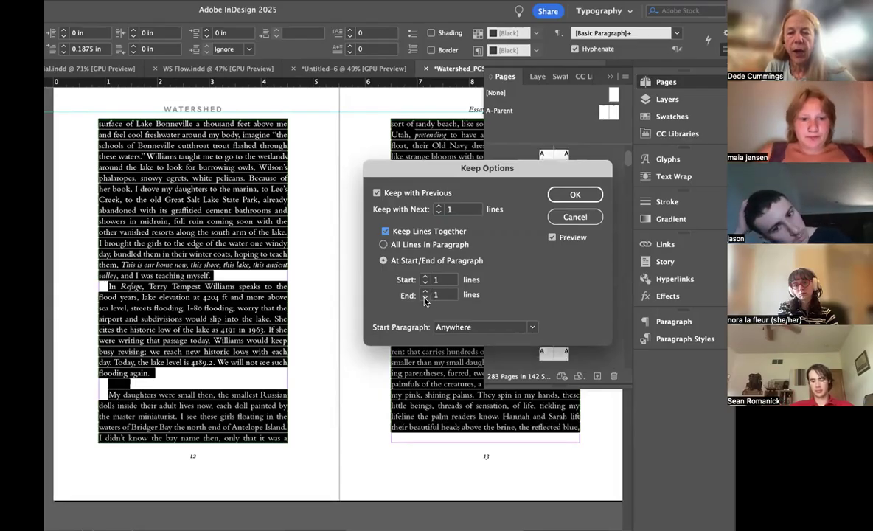
click(574, 196)
Step: Examine the page bottoms and paragraph breaks through page 19, then go back to the opening essay text on page 7
scroll(350, 286, down, 3)
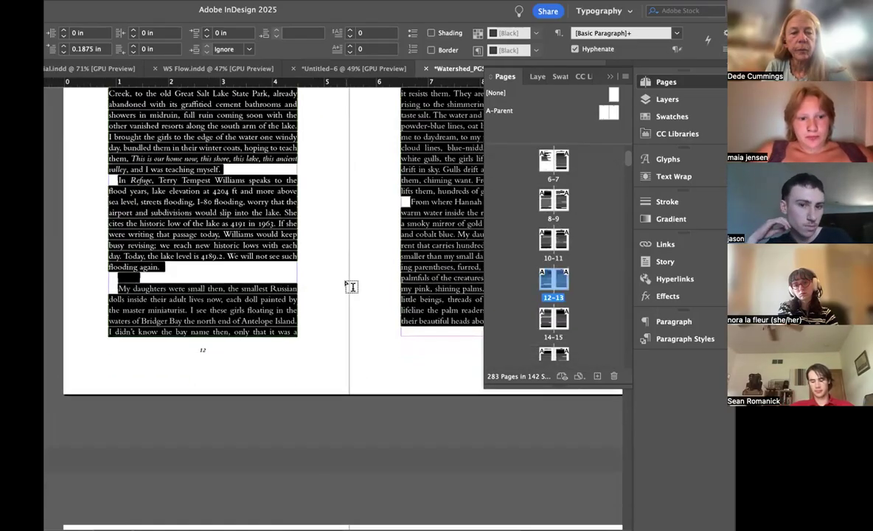
scroll(350, 286, down, 9)
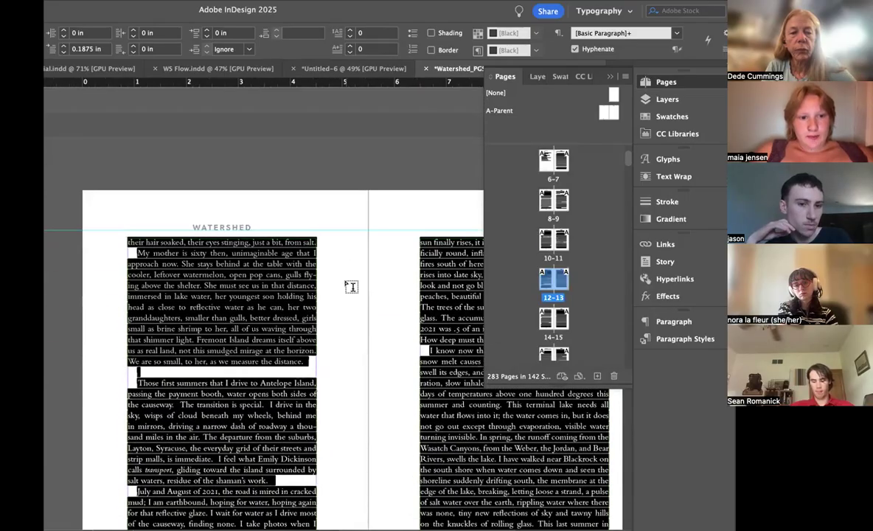
scroll(351, 286, down, 8)
scroll(351, 286, down, 11)
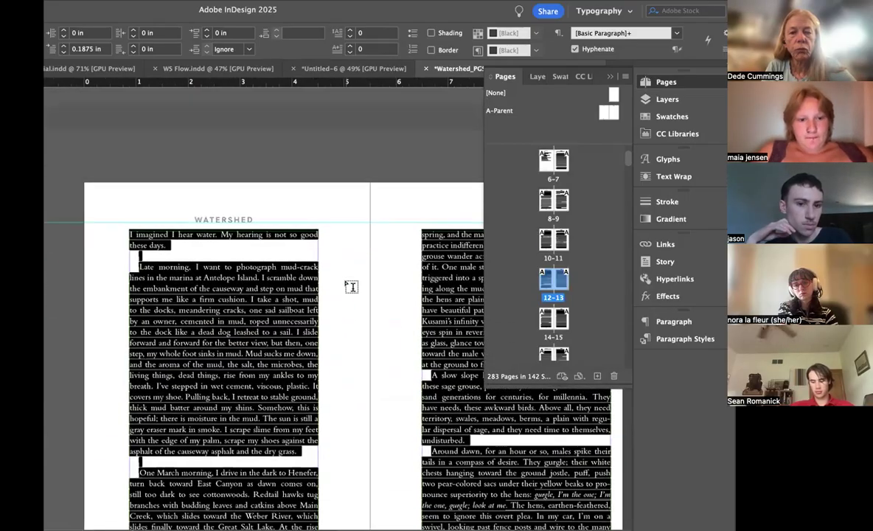
scroll(351, 286, down, 13)
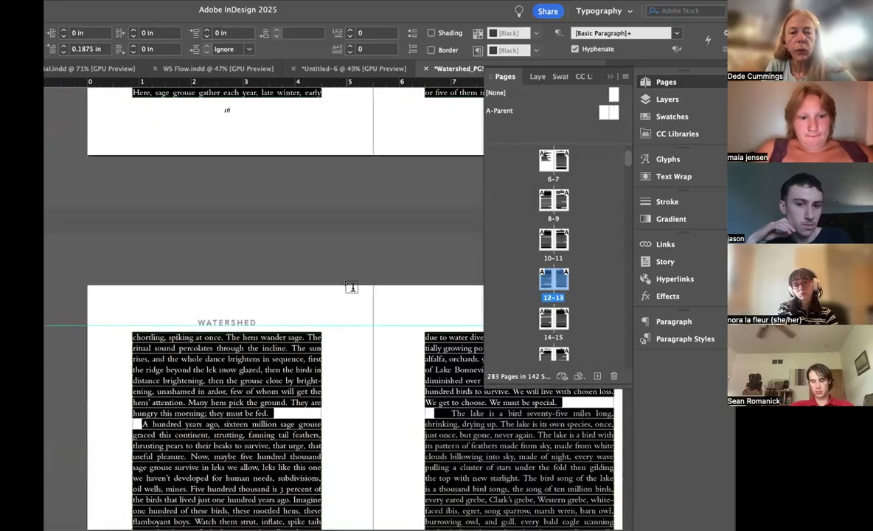
scroll(351, 286, up, 20)
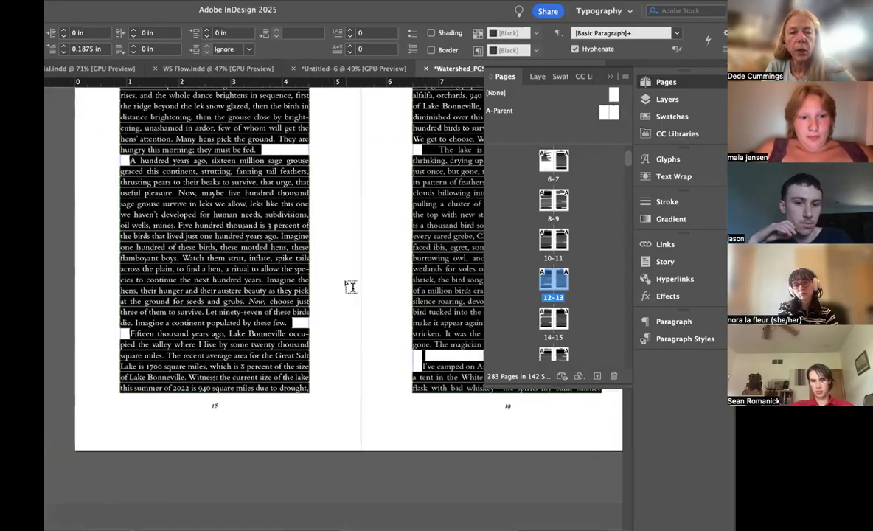
scroll(351, 286, up, 20)
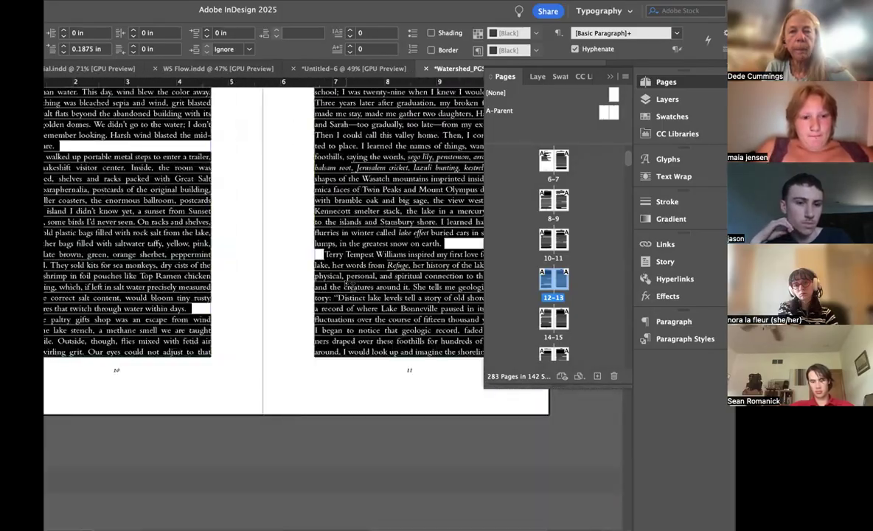
scroll(351, 286, up, 7)
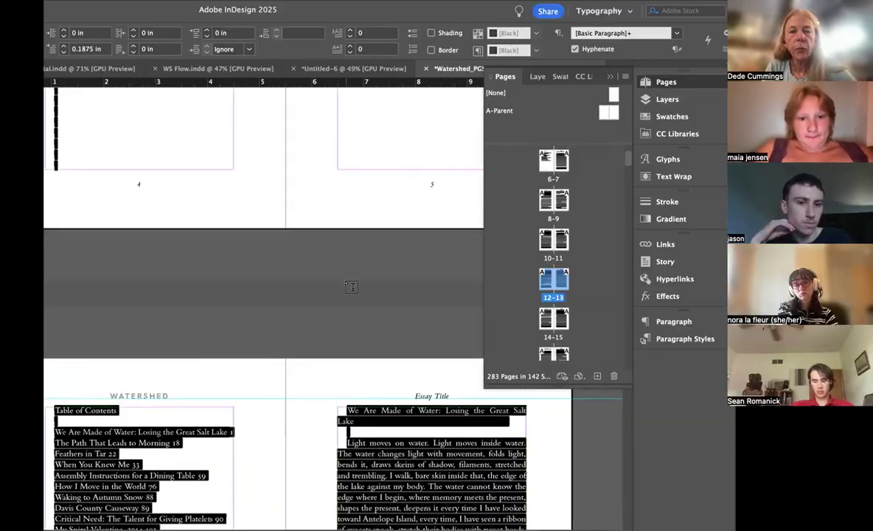
scroll(351, 286, down, 8)
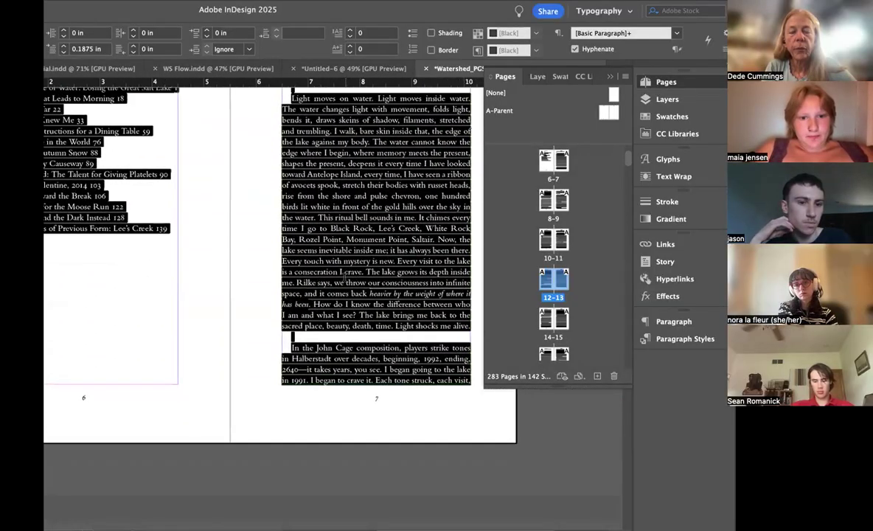
click(344, 275)
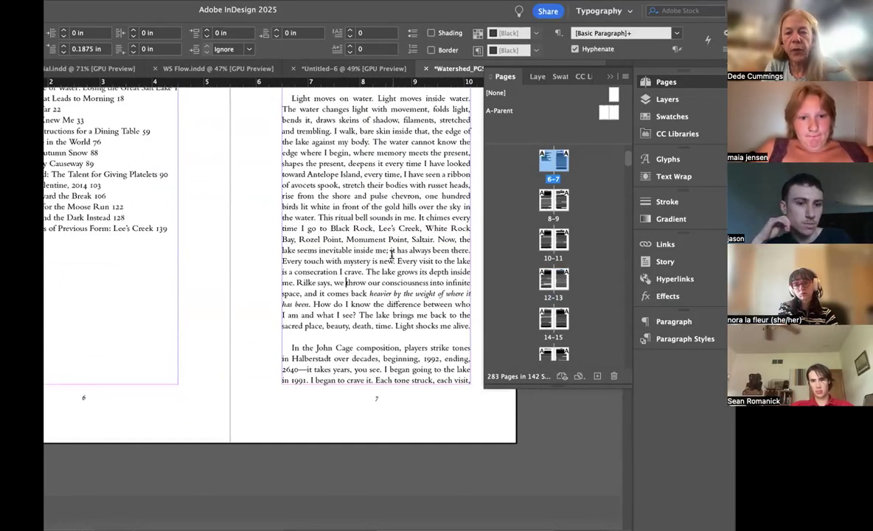
Step: Examine the justified lines and word spacing of the opening essay's body text on page 7
scroll(391, 252, up, 3)
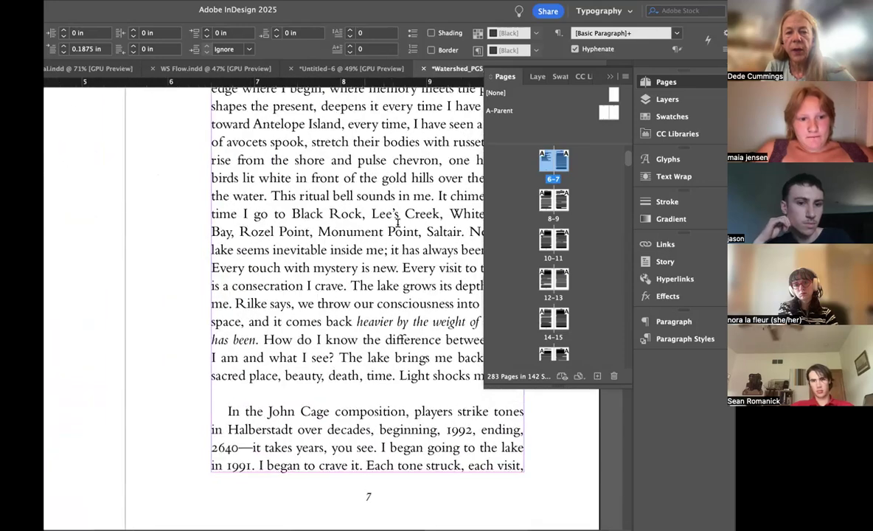
scroll(397, 222, right, 2)
scroll(397, 223, right, 1)
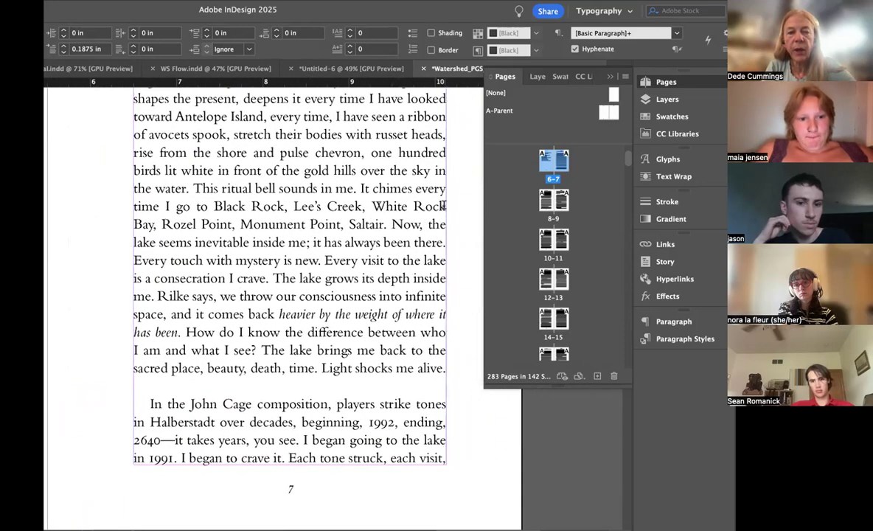
drag(445, 206, 139, 208)
click(377, 243)
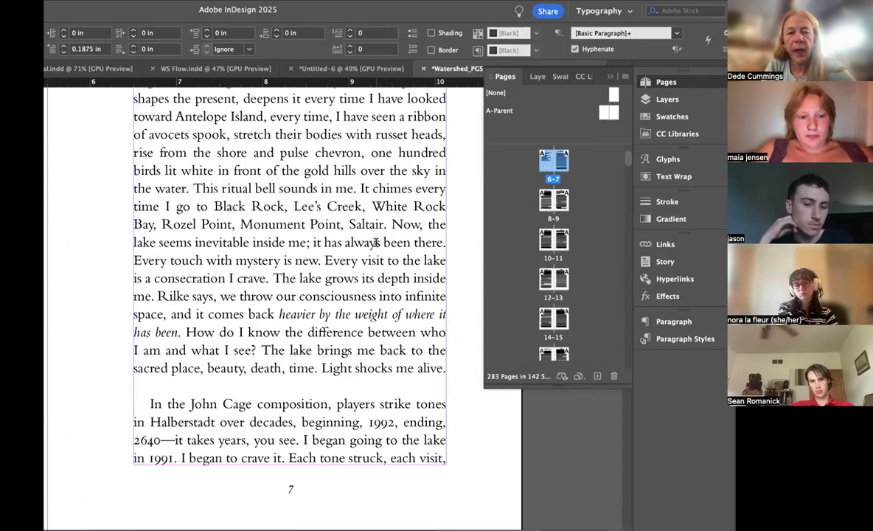
scroll(377, 243, down, 6)
scroll(377, 243, left, 2)
scroll(375, 241, down, 2)
scroll(376, 242, left, 1)
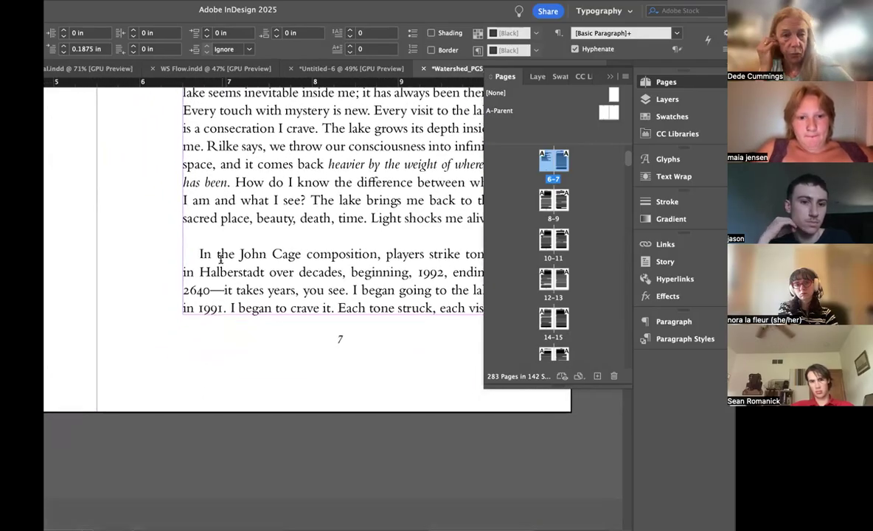
key(super+minus)
key(super+minus)
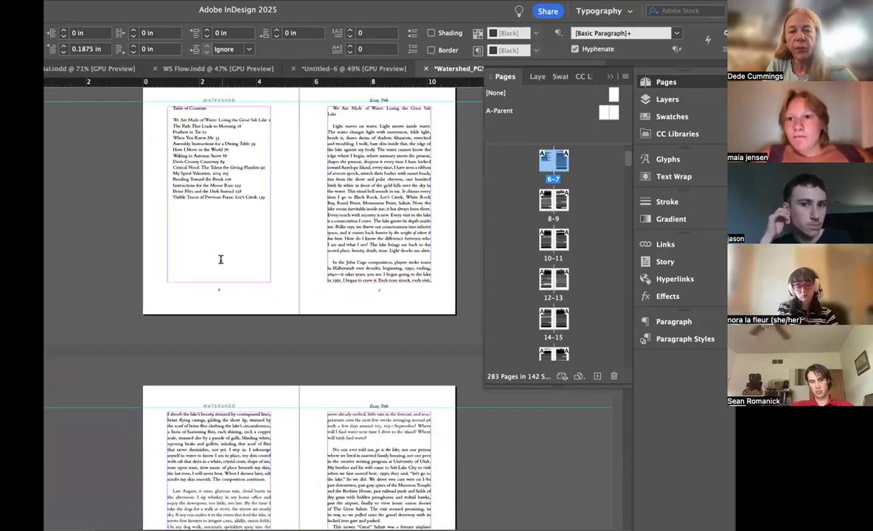
Step: Go to the spread with pages 150–151 and examine the end of the essay on page 150
scroll(597, 284, down, 10)
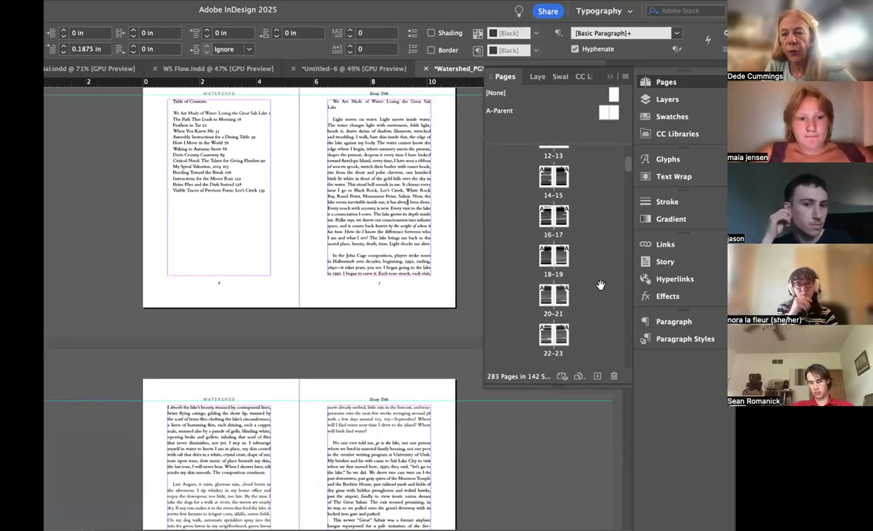
scroll(600, 285, down, 13)
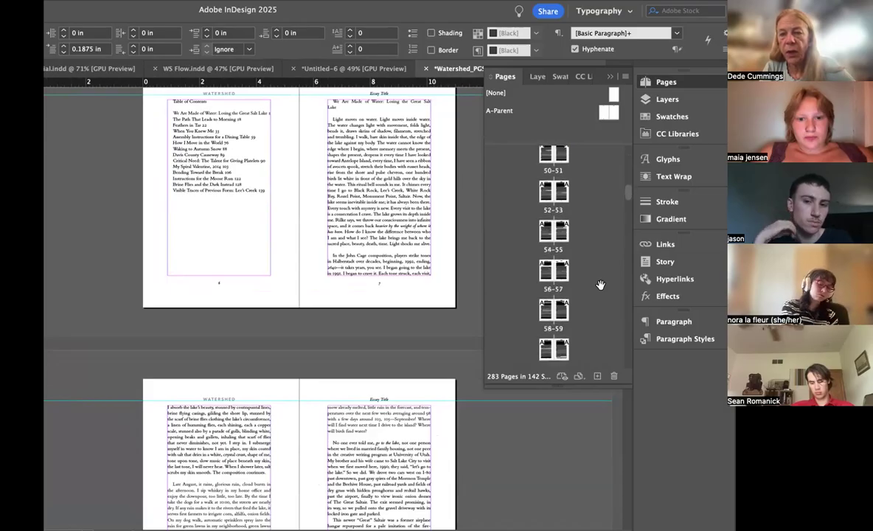
scroll(600, 285, down, 13)
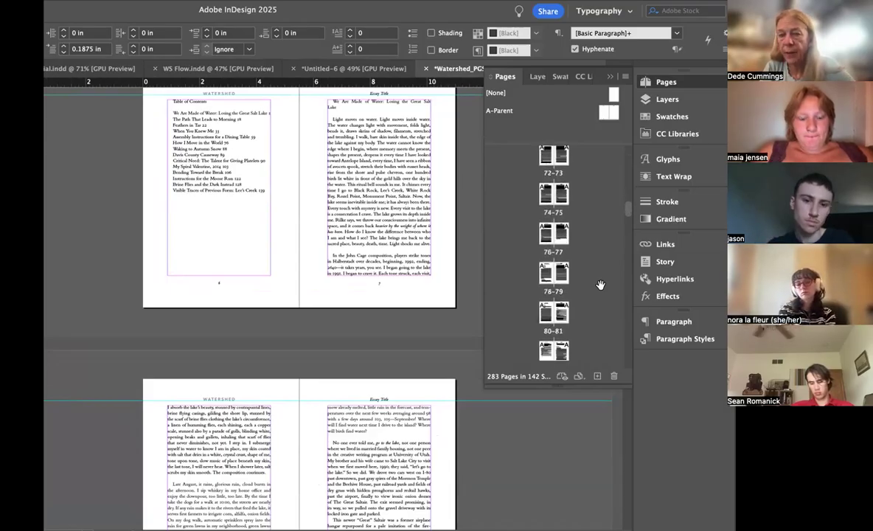
scroll(600, 285, down, 10)
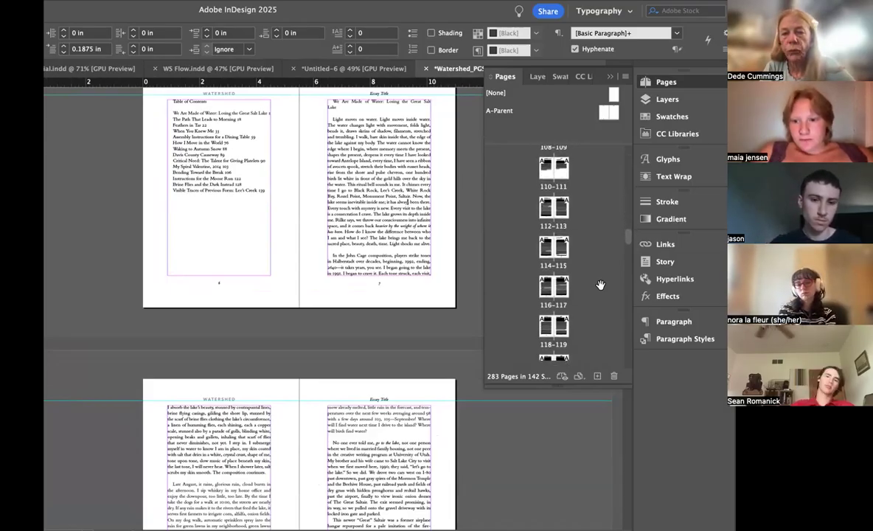
scroll(600, 285, down, 10)
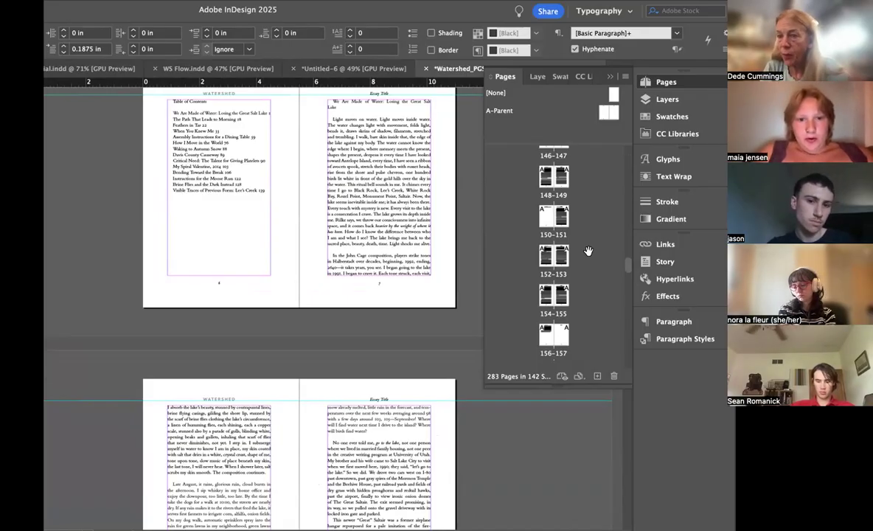
double_click(564, 214)
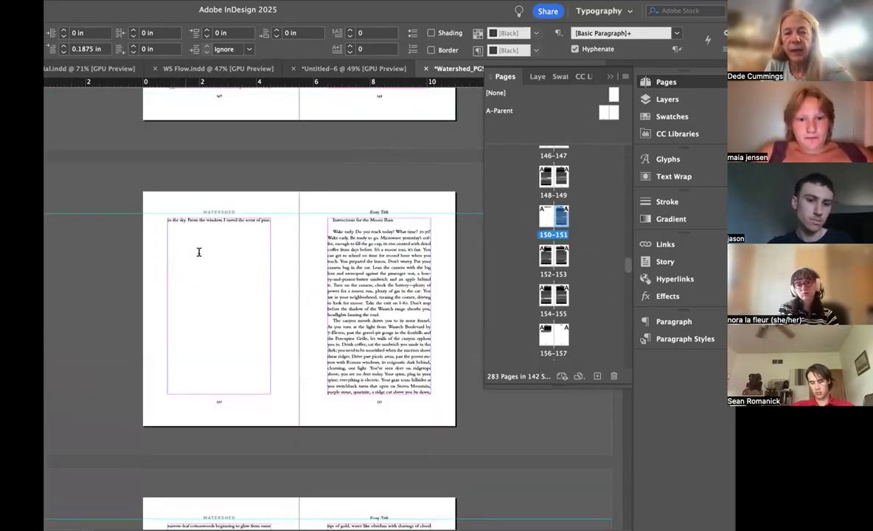
scroll(199, 252, up, 2)
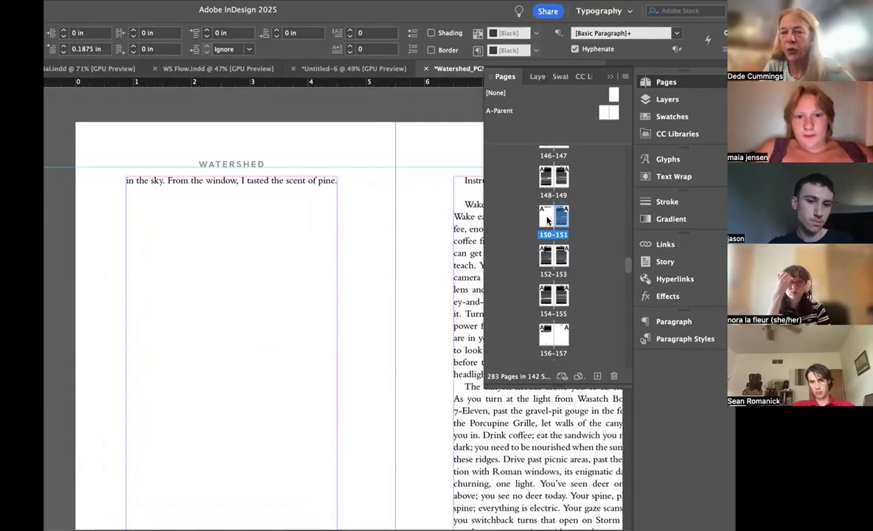
Step: Locate the end of the book's body text and go to page 178
scroll(575, 256, down, 3)
scroll(576, 258, down, 12)
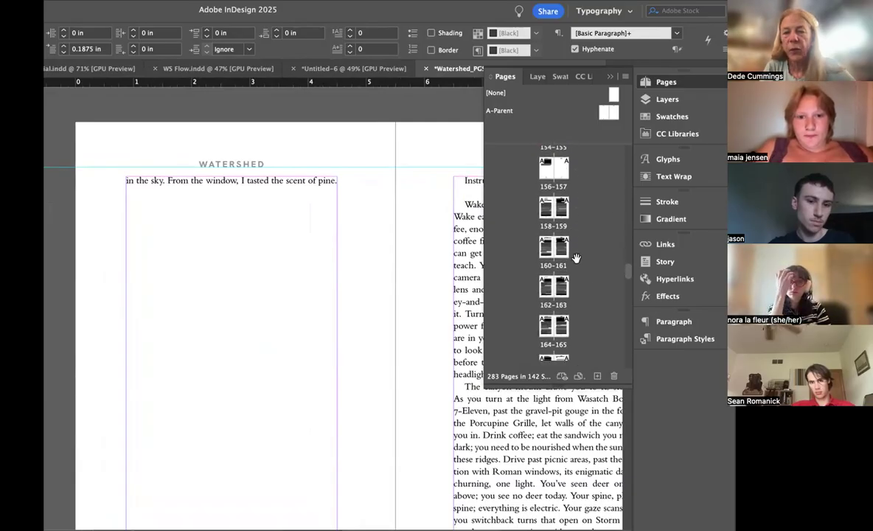
scroll(575, 258, up, 2)
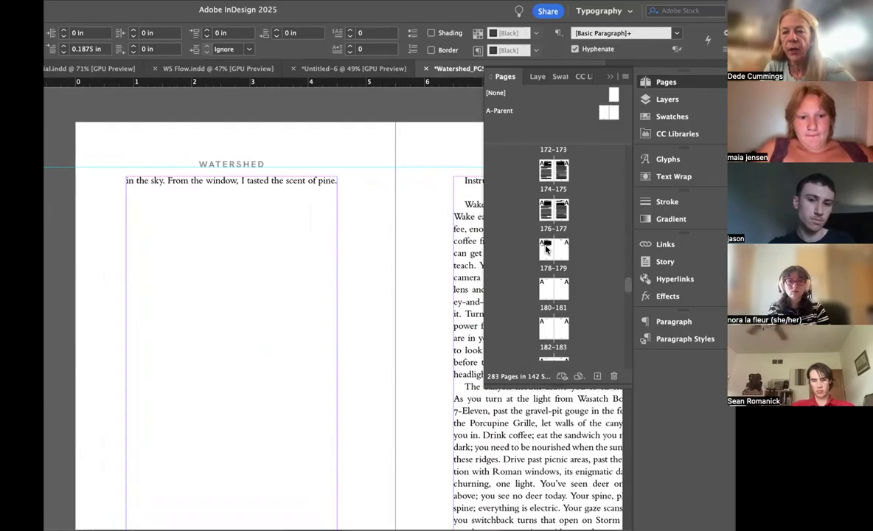
scroll(568, 250, down, 8)
scroll(570, 251, down, 2)
scroll(569, 250, up, 9)
double_click(548, 235)
scroll(367, 327, down, 2)
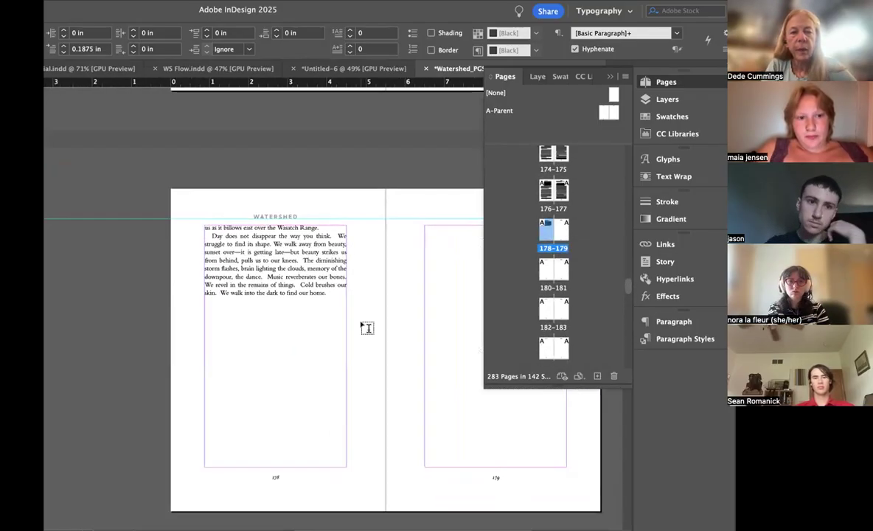
Step: Examine the gaps between sentences in the closing paragraph on page 178
scroll(367, 328, up, 2)
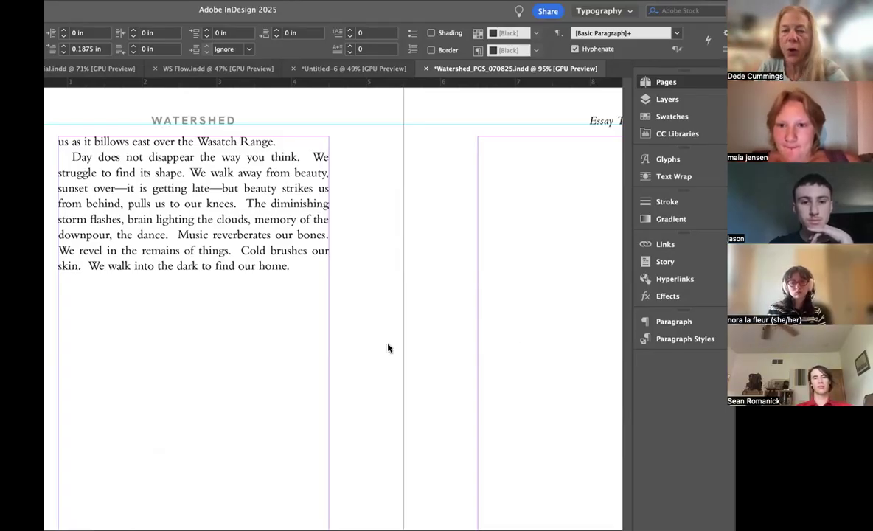
click(237, 383)
scroll(378, 333, down, 2)
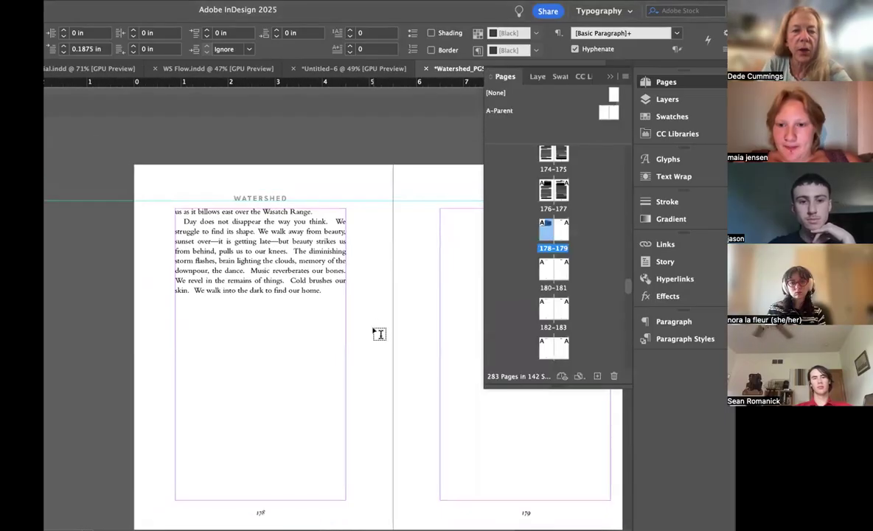
scroll(378, 333, up, 4)
scroll(313, 282, down, 2)
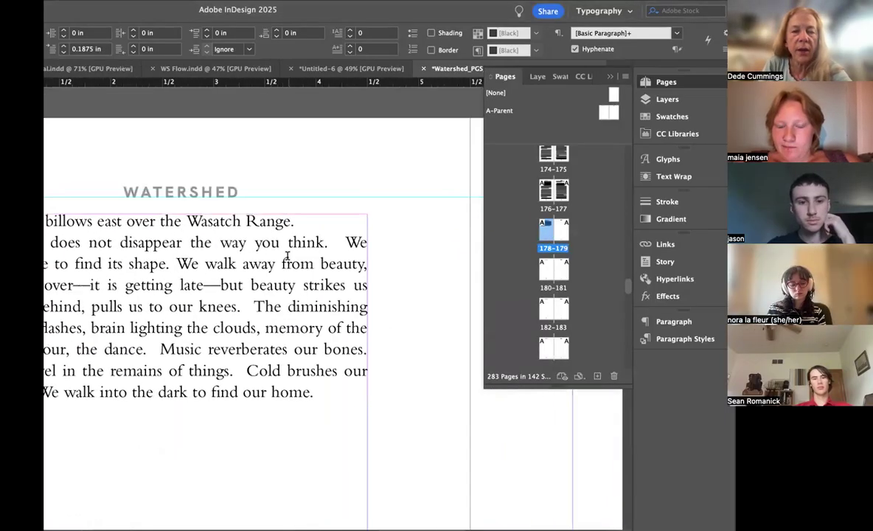
scroll(380, 219, up, 2)
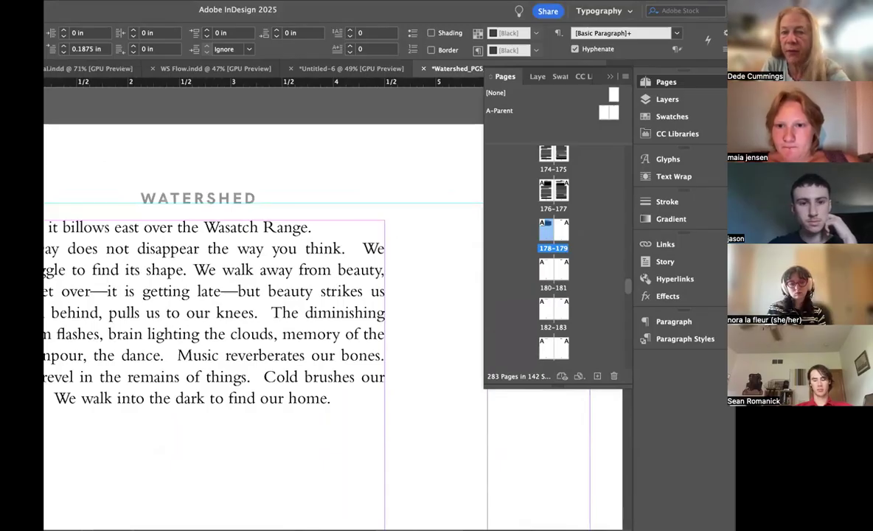
Step: Show hidden characters and select the paired space characters after "things." and after "think." on page 178
key(super+alt+i)
scroll(291, 270, up, 3)
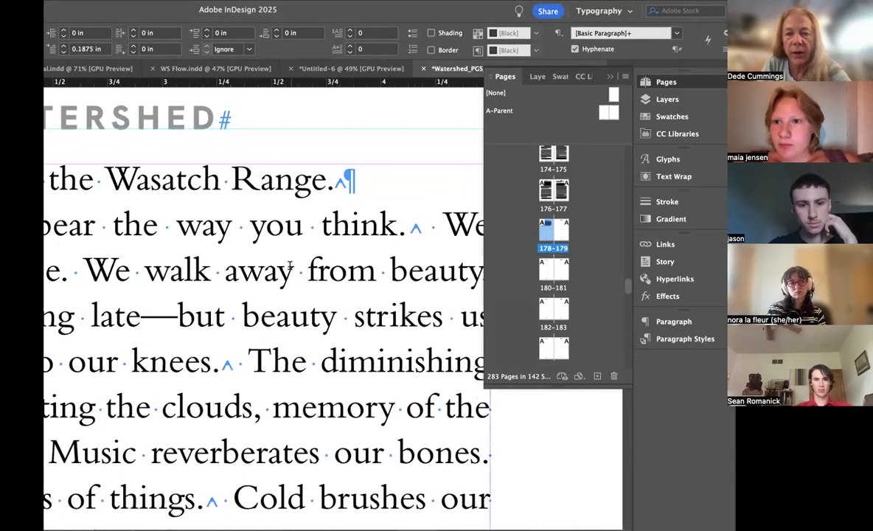
scroll(375, 246, down, 1)
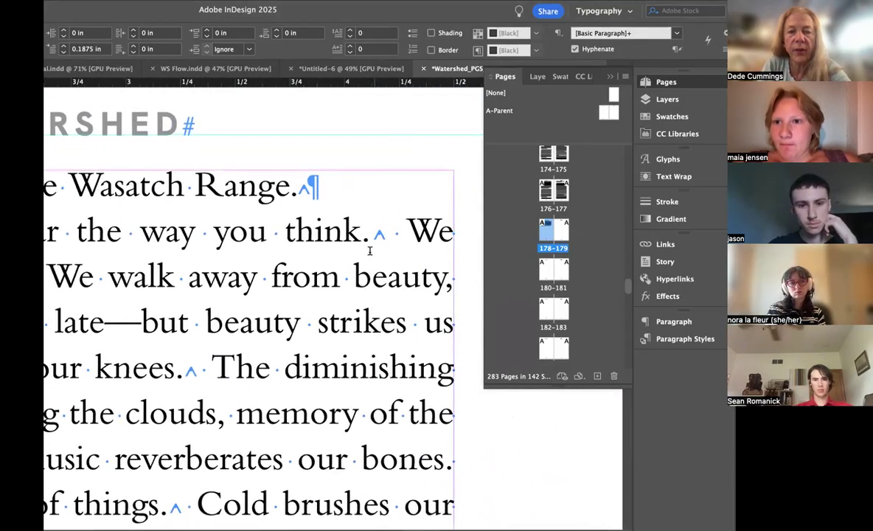
scroll(360, 260, down, 2)
scroll(362, 259, down, 3)
scroll(362, 258, left, 2)
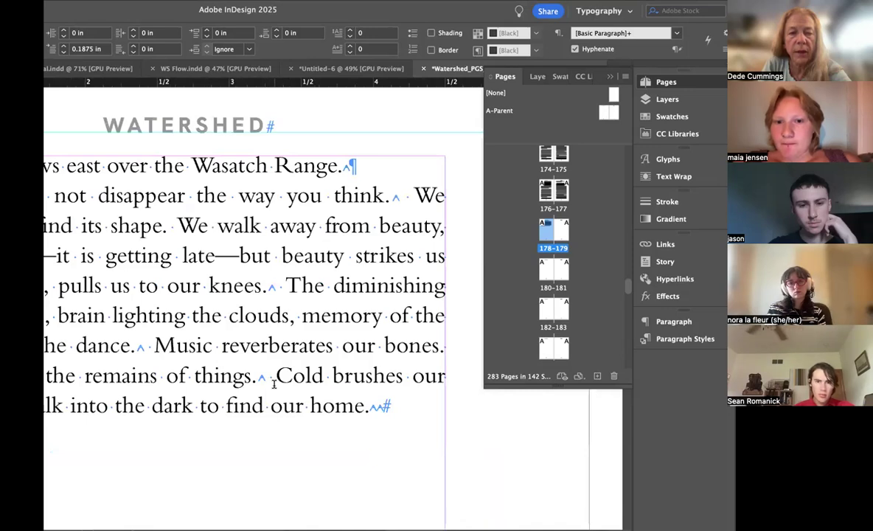
drag(275, 376, 258, 376)
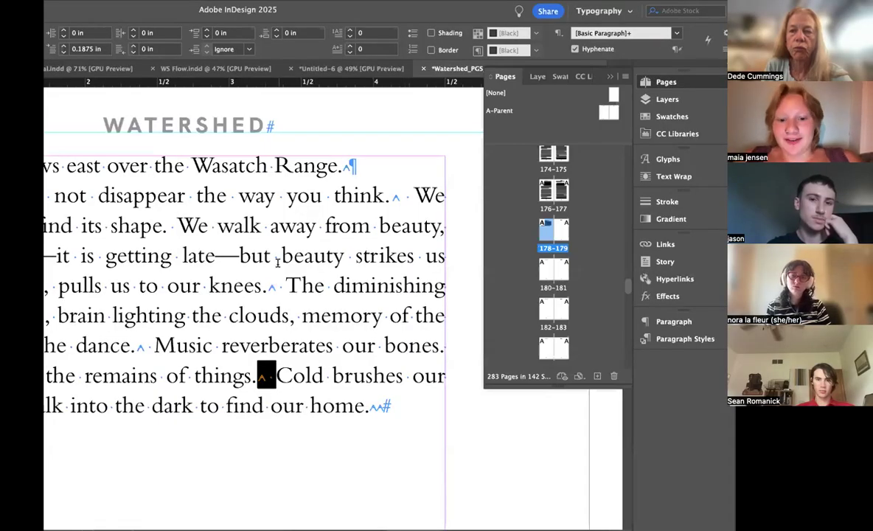
drag(416, 196, 391, 196)
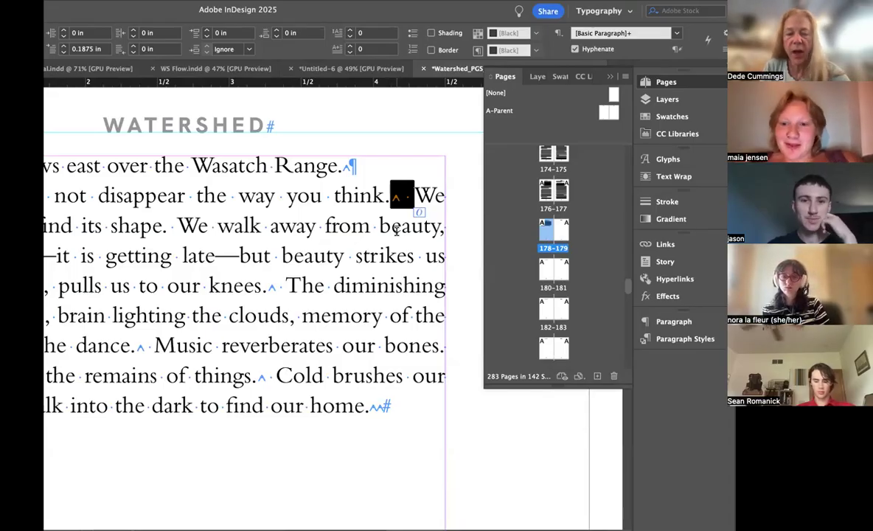
Step: Return to page 7 and examine the space characters between sentences in the opening essay
scroll(596, 160, up, 10)
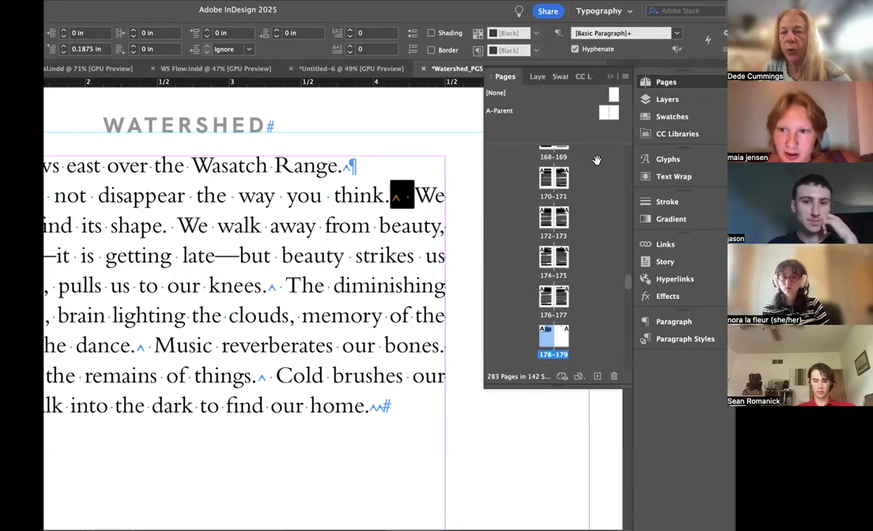
scroll(597, 160, up, 20)
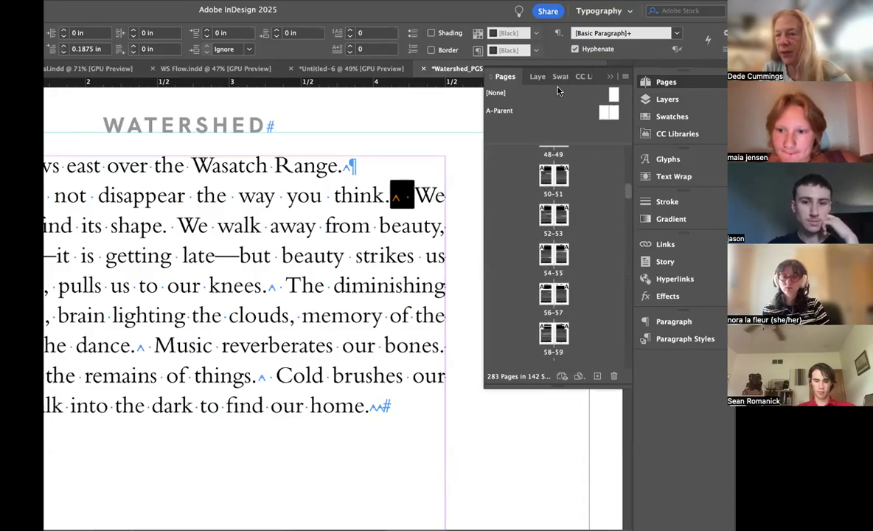
scroll(596, 190, up, 12)
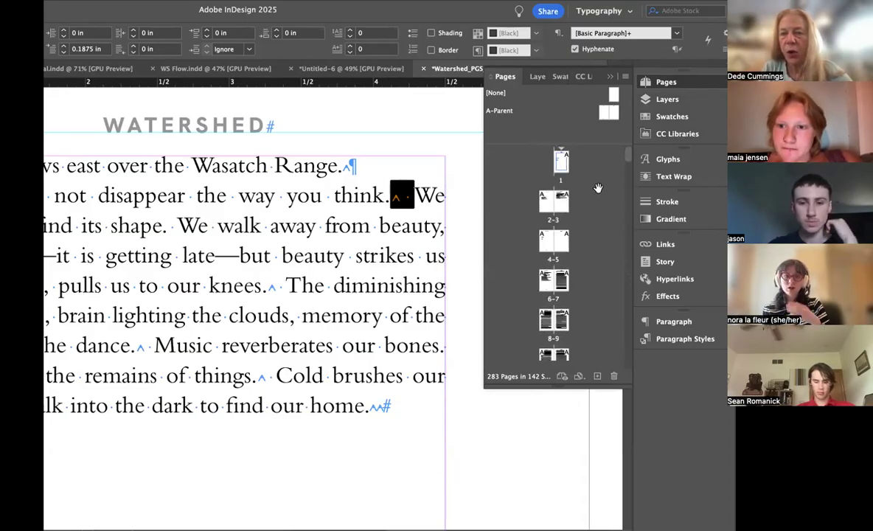
double_click(560, 280)
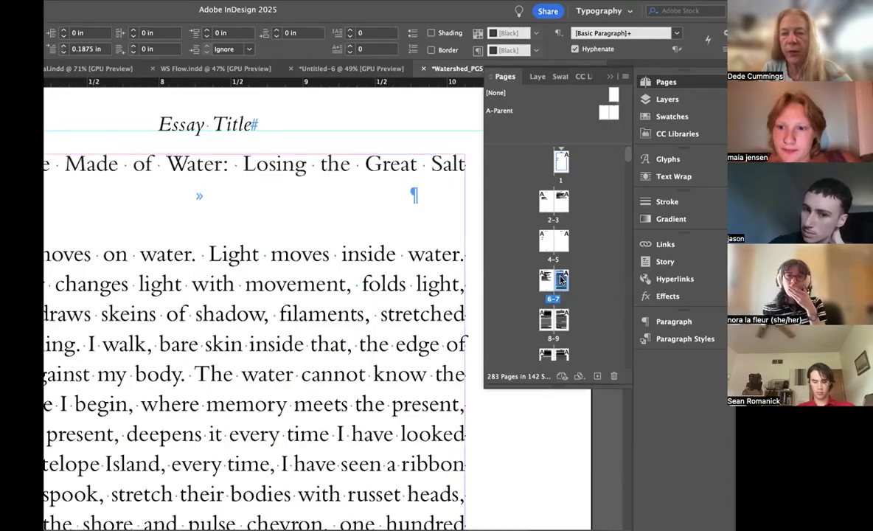
scroll(316, 247, down, 5)
scroll(316, 247, down, 2)
scroll(317, 247, left, 2)
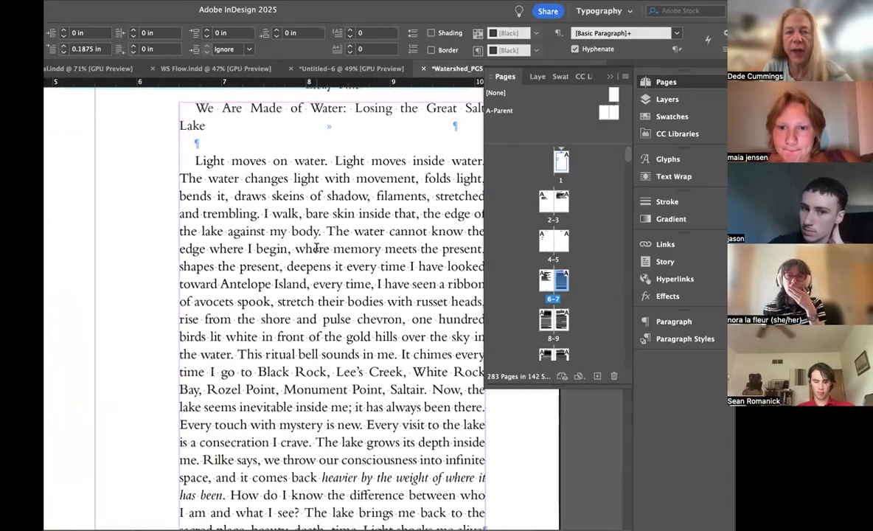
scroll(316, 247, up, 5)
scroll(317, 245, down, 8)
scroll(316, 245, up, 8)
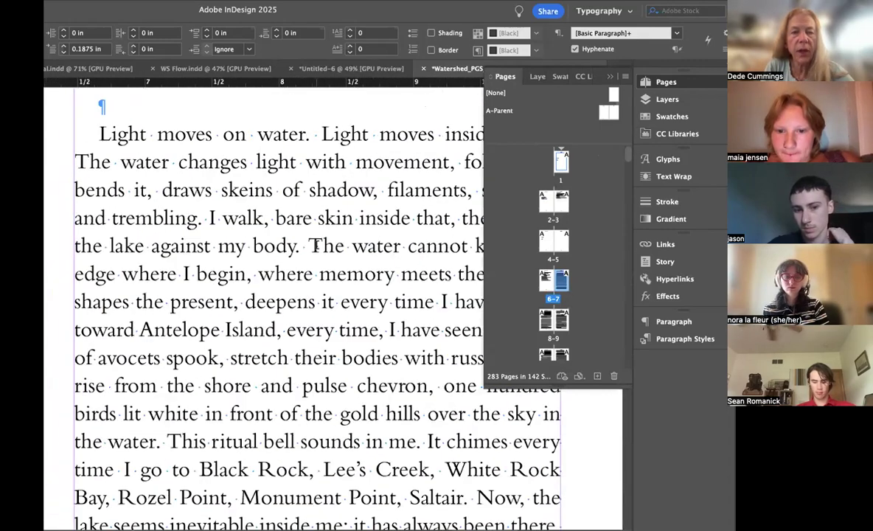
Step: Search the story from the opening essay for a nonbreaking space followed by a regular space, using ^S plus a space
click(220, 213)
key(super+f)
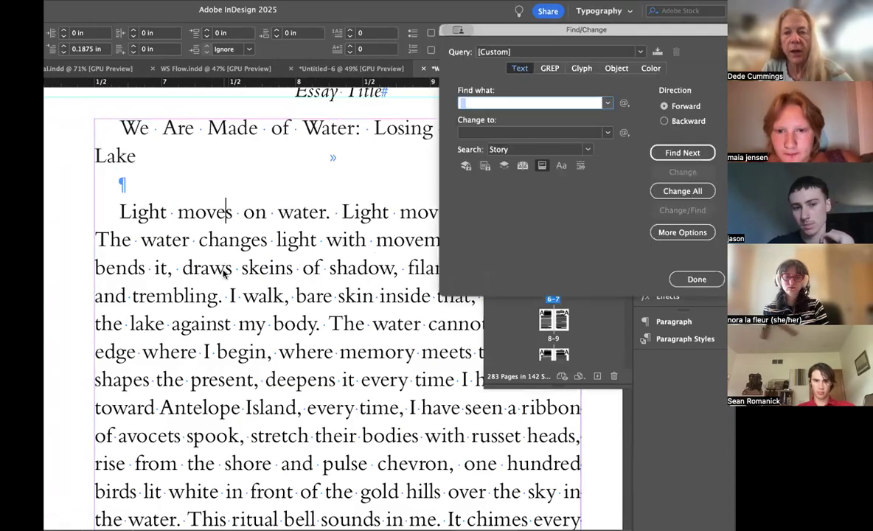
text(^S)
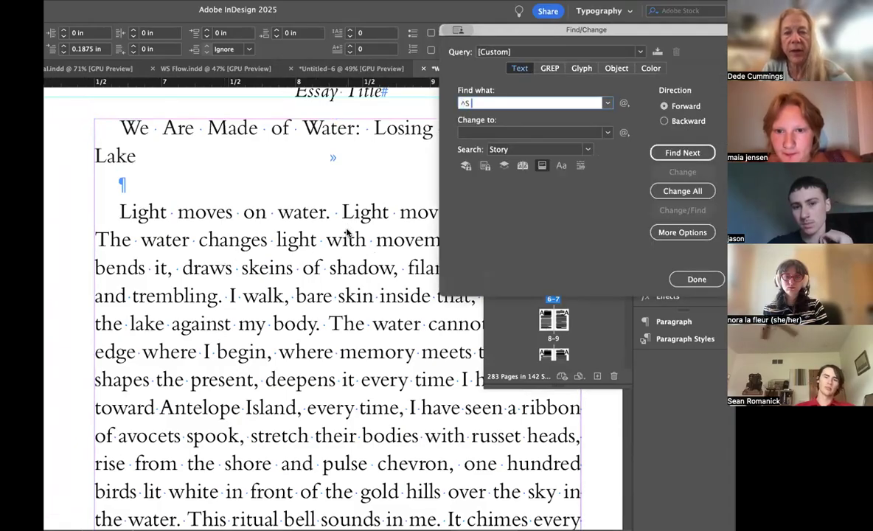
click(653, 155)
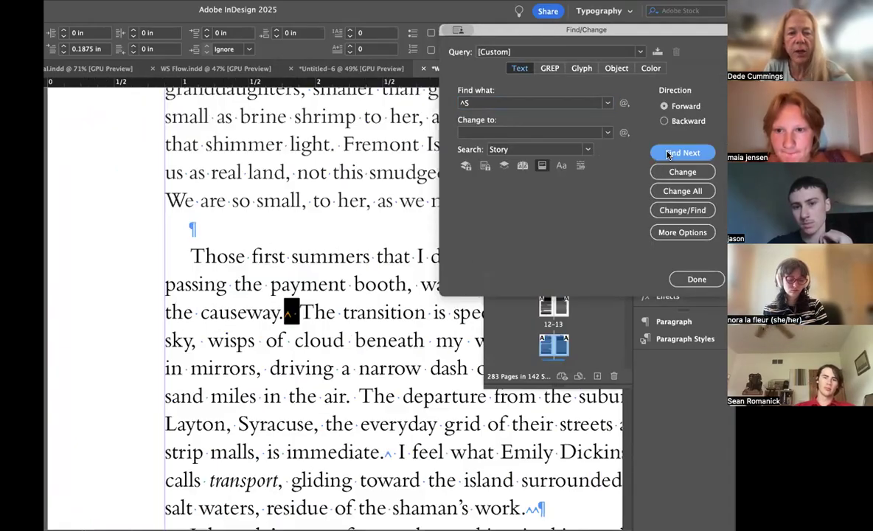
scroll(287, 330, down, 2)
scroll(292, 343, down, 3)
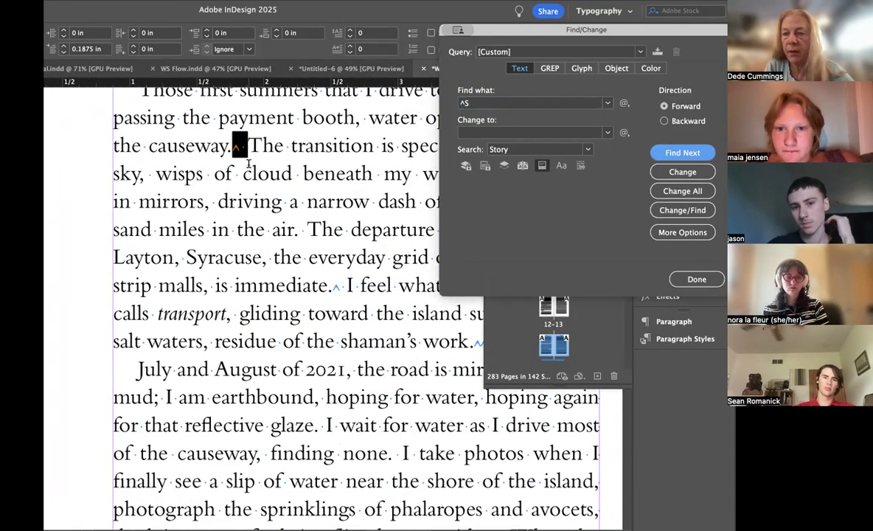
scroll(249, 163, up, 3)
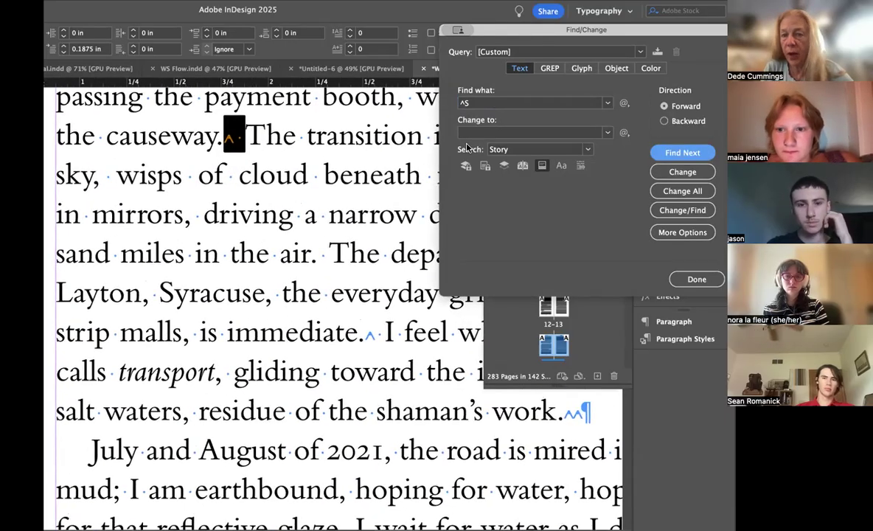
Step: Replace the nonbreaking-plus-regular space pairs with a single space one match at a time, from "the causeway." to "fragrant." on page 160
click(682, 171)
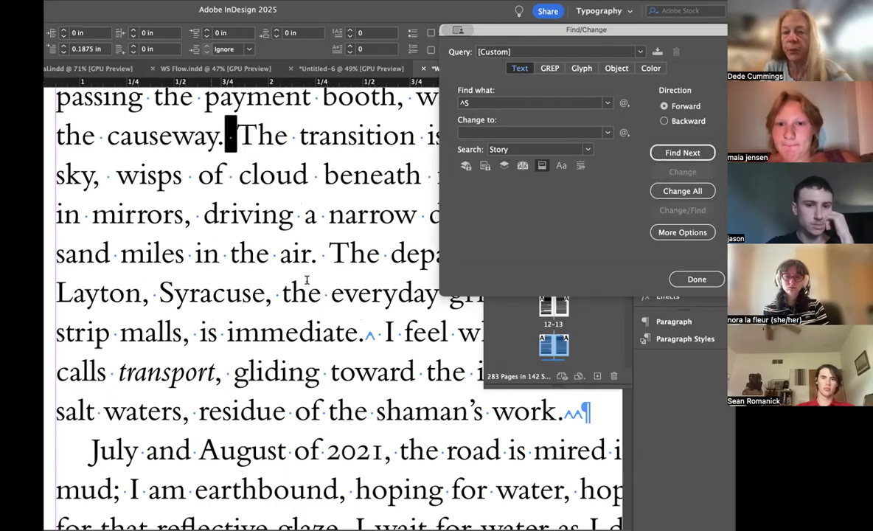
click(691, 152)
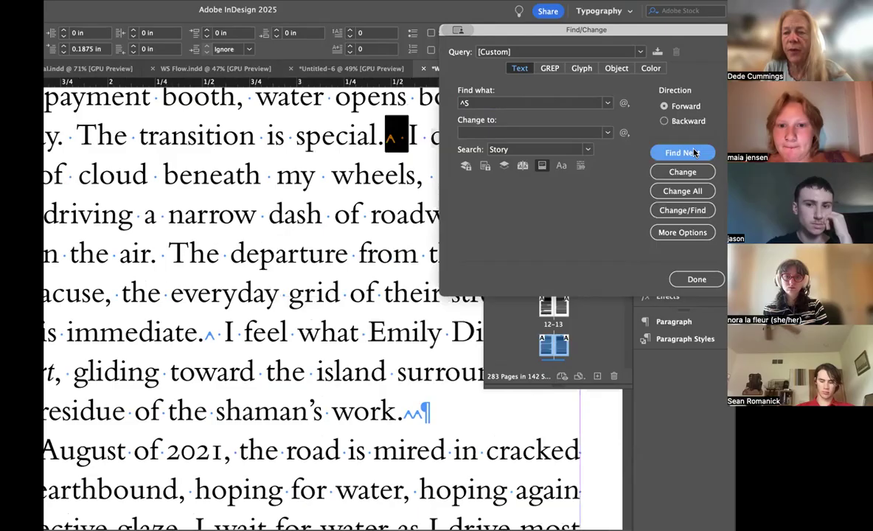
click(695, 210)
click(695, 210)
click(695, 210)
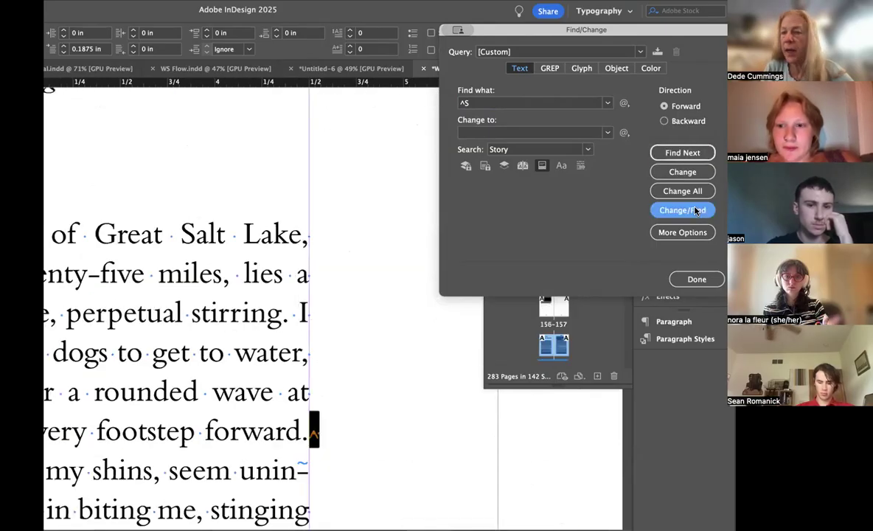
click(695, 210)
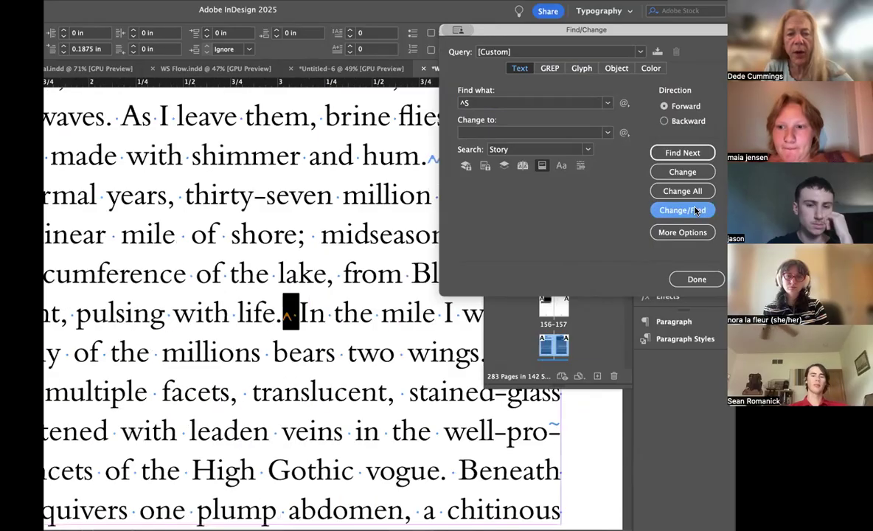
click(695, 210)
click(695, 210)
click(695, 210)
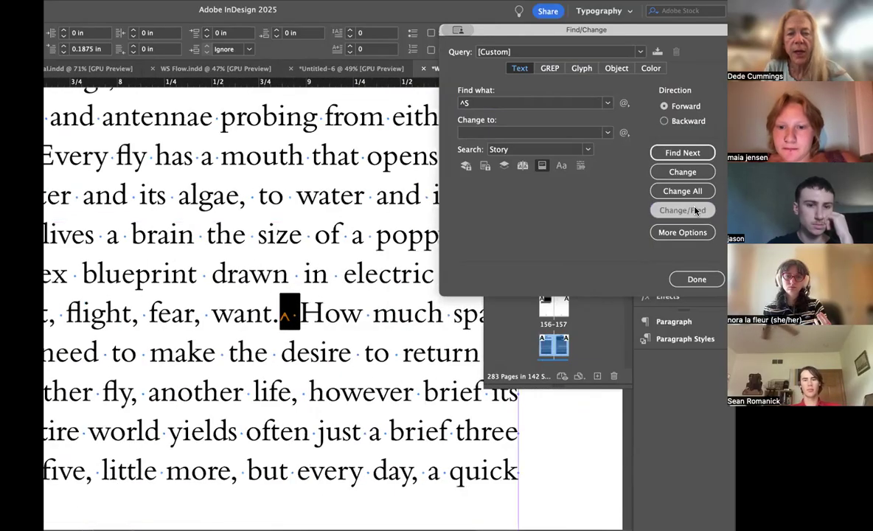
click(695, 210)
click(695, 210)
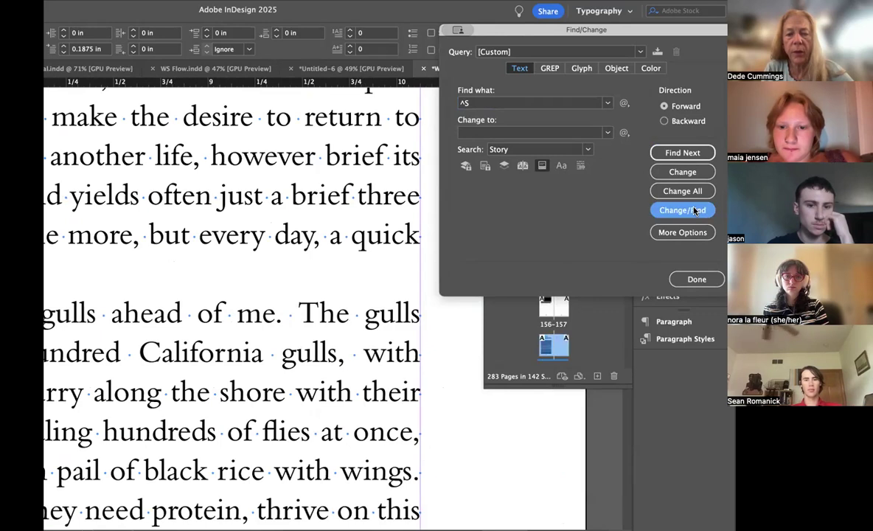
click(695, 210)
click(695, 210)
click(695, 210)
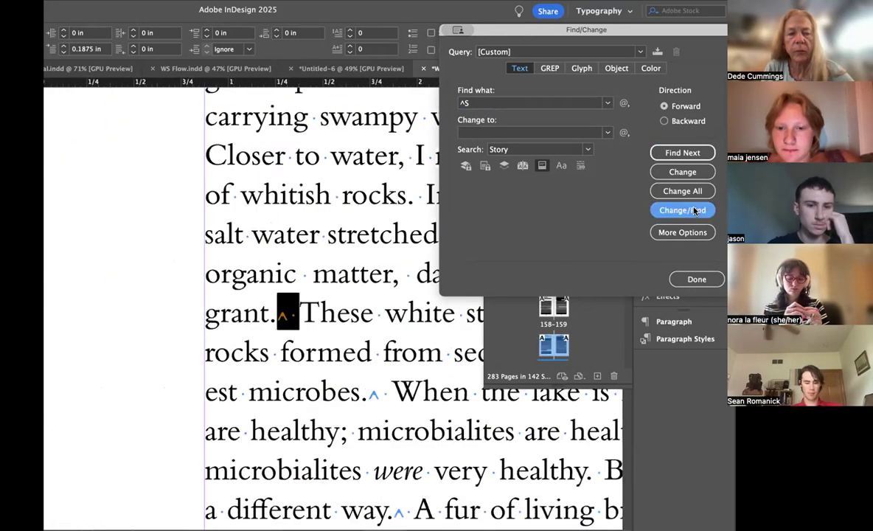
Step: Replace the pair after "fragrant." and all remaining nonbreaking-plus-regular space pairs in the story with a single space, then close Find/Change
click(691, 173)
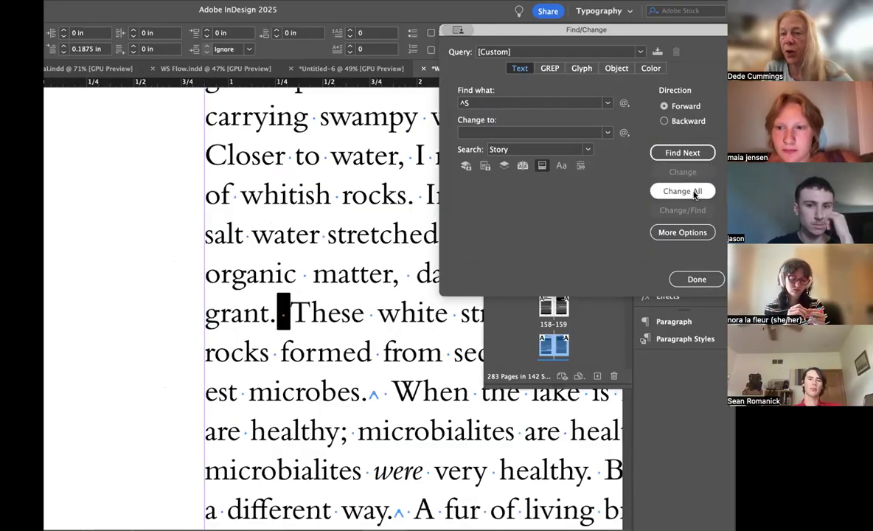
click(693, 193)
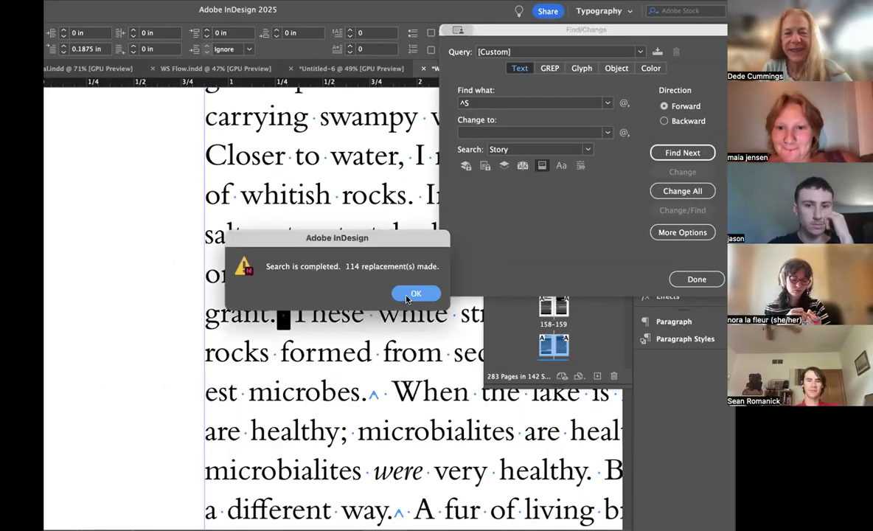
click(417, 294)
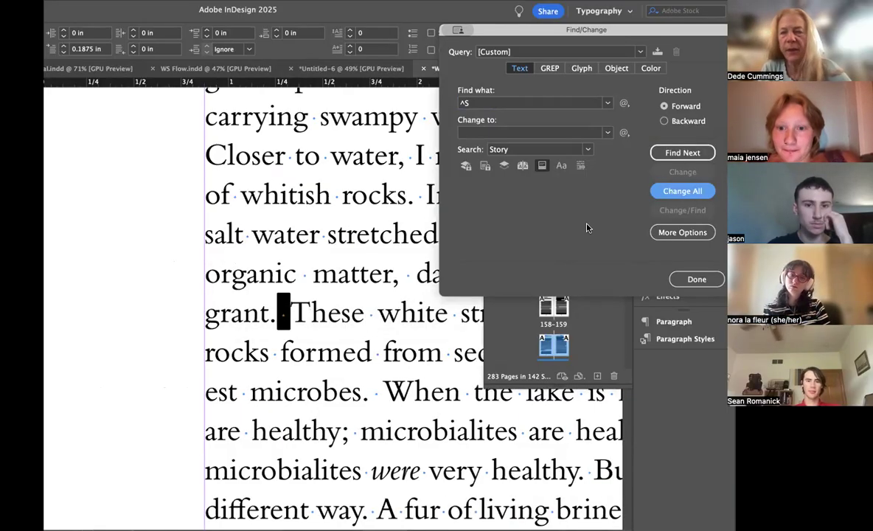
click(697, 279)
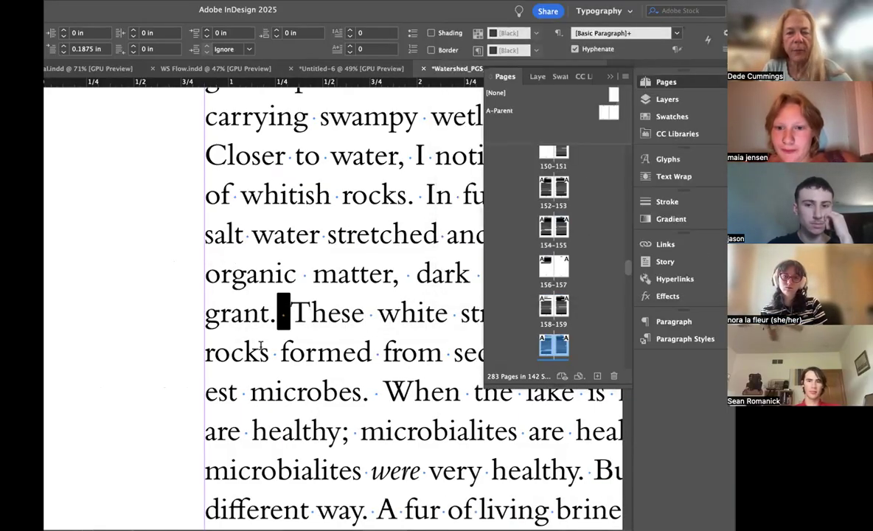
Step: Examine the sentence spacing and paragraph layout on the page 160–161 spread with the Pages panel collapsed
click(298, 329)
scroll(292, 331, down, 5)
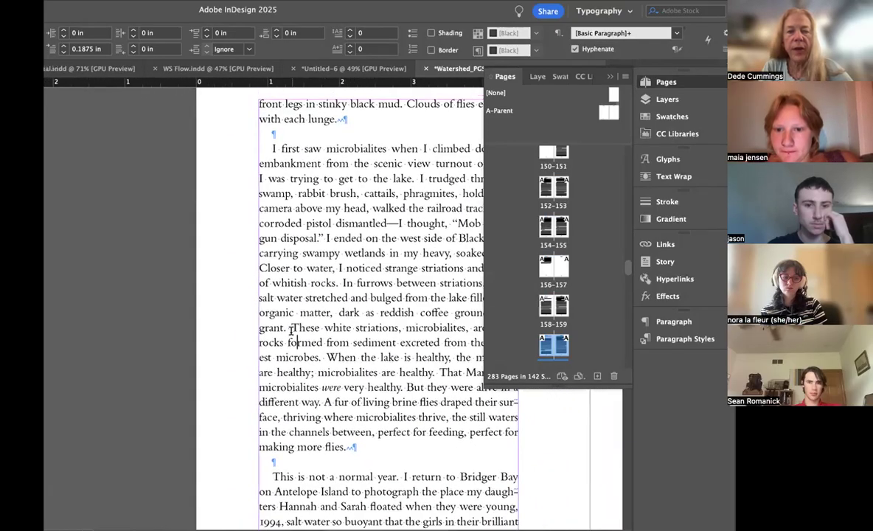
scroll(291, 331, down, 1)
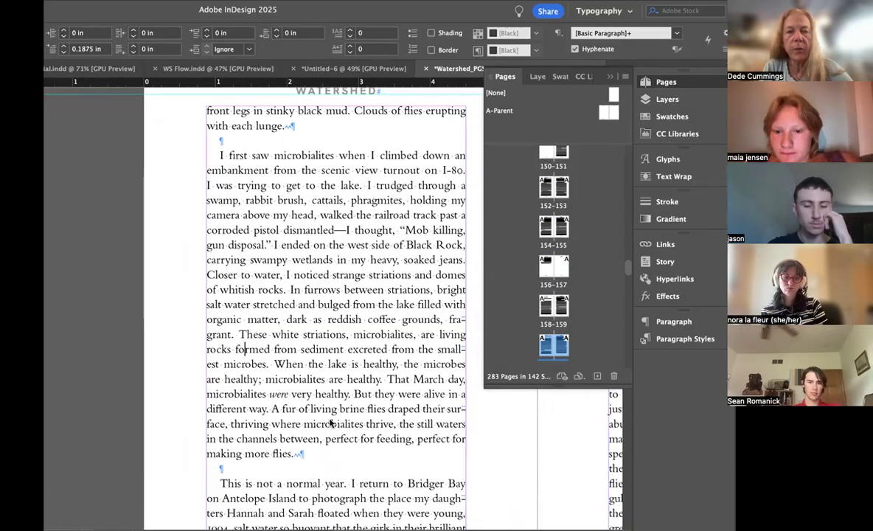
scroll(364, 254, up, 2)
scroll(354, 262, down, 4)
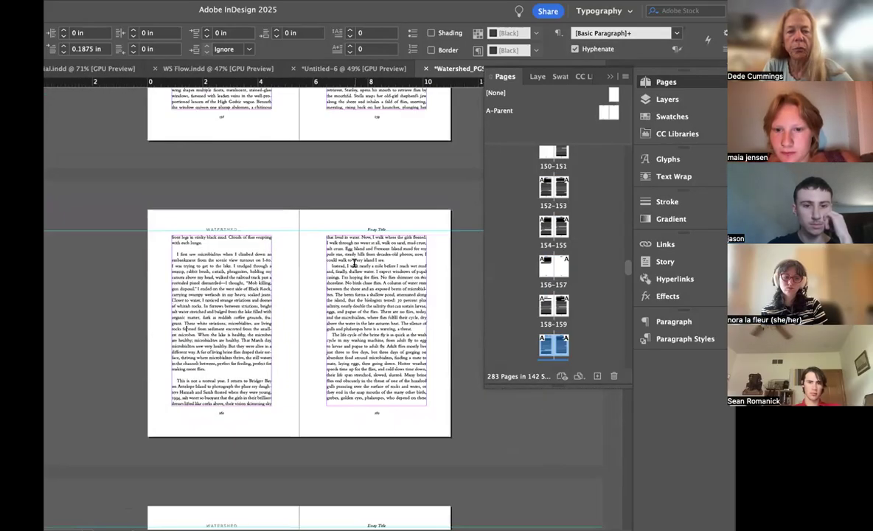
scroll(354, 261, down, 2)
scroll(354, 262, up, 1)
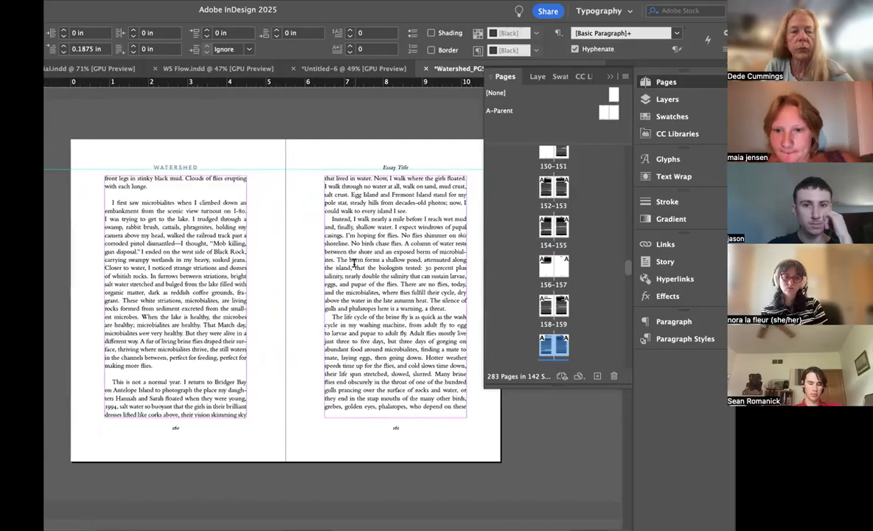
scroll(353, 261, left, 2)
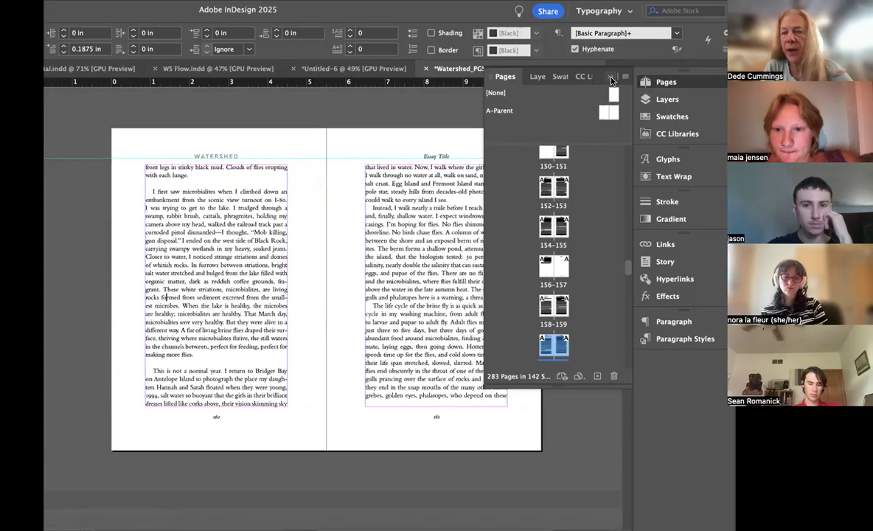
click(609, 78)
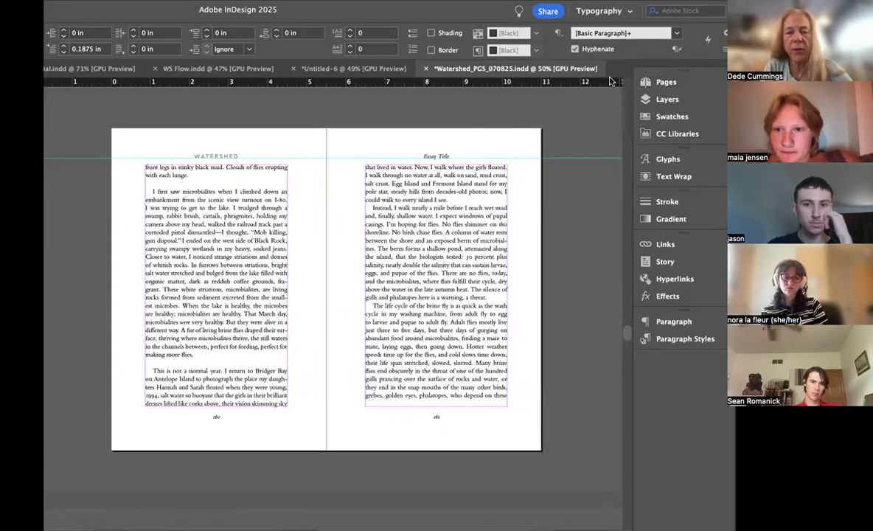
scroll(390, 251, up, 2)
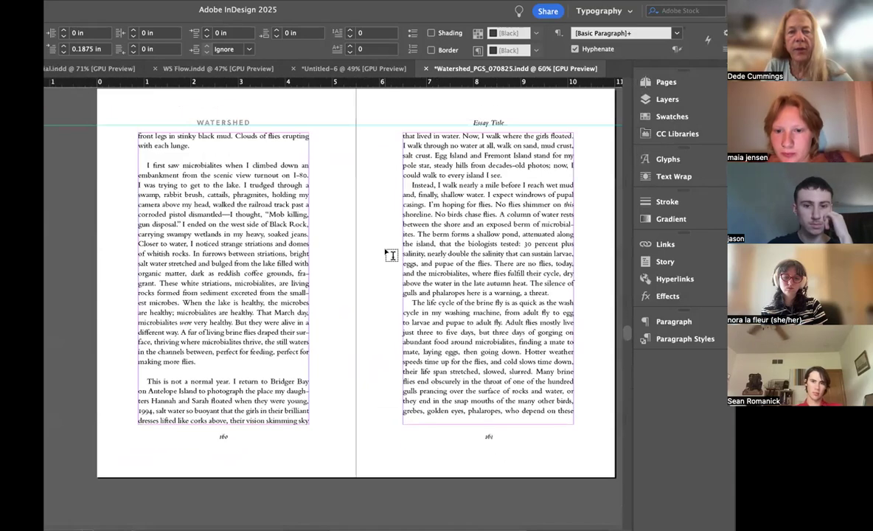
scroll(391, 255, up, 2)
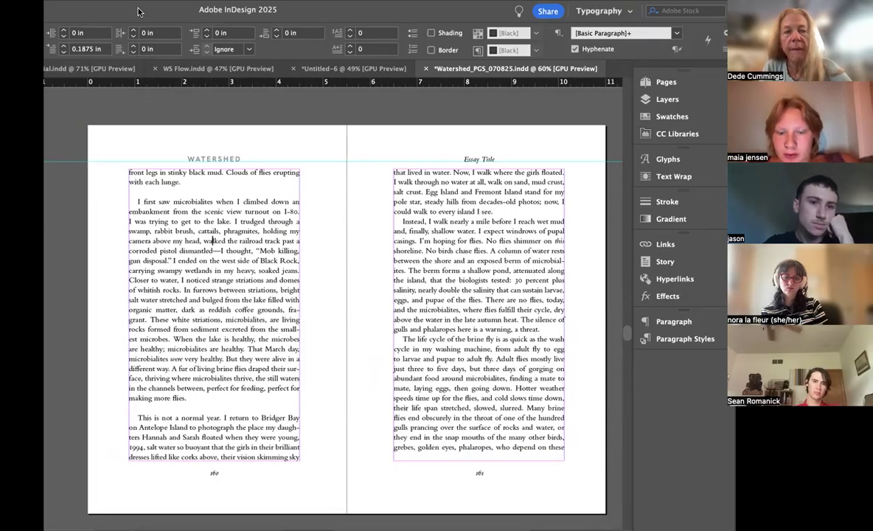
Step: Set the first-line indent of the "I first saw microbialites" paragraph on page 160 to 0 in
drag(140, 12, 196, 11)
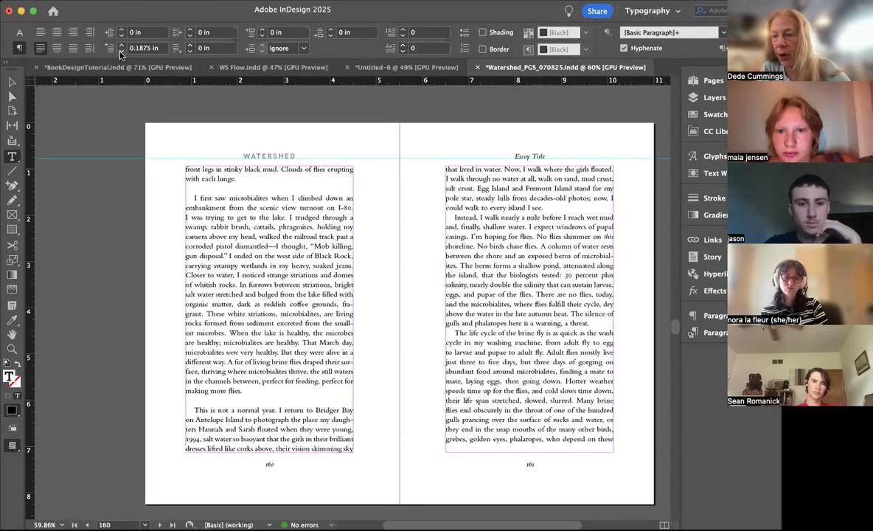
click(121, 51)
click(121, 50)
click(121, 51)
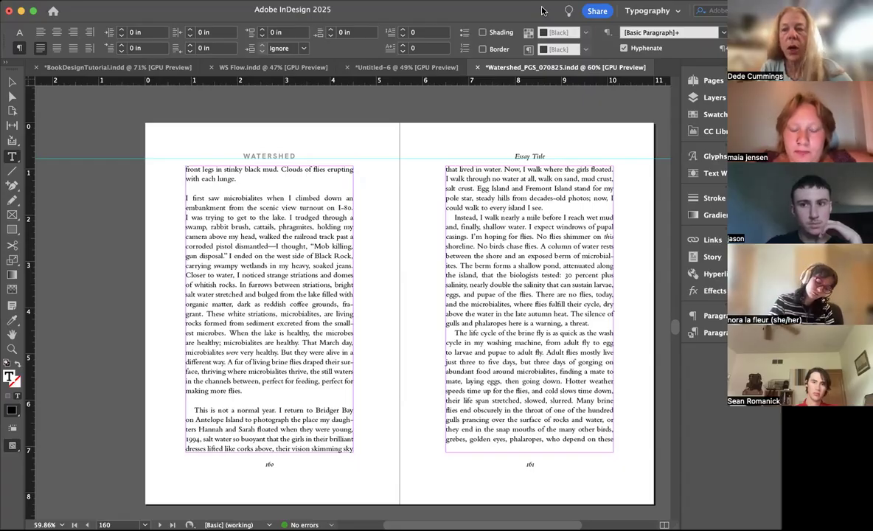
drag(543, 10, 511, 10)
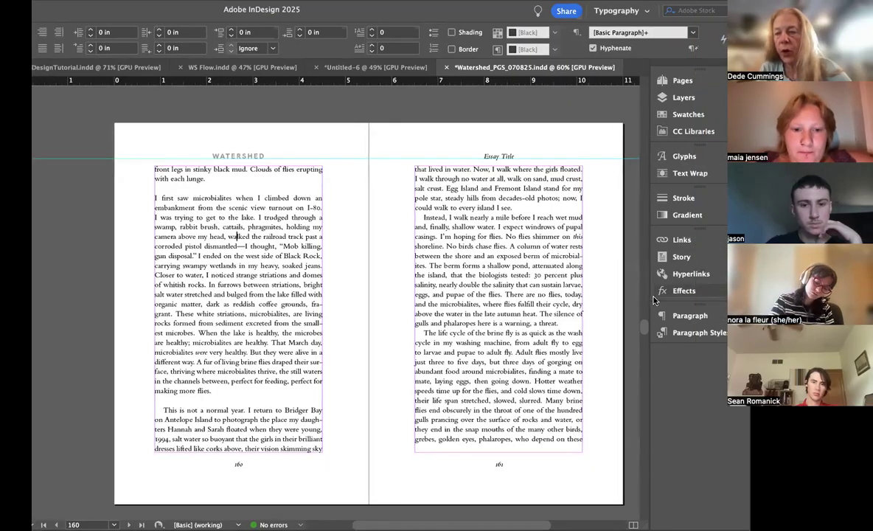
Step: Create a new paragraph style named FLUSH LEFT from the unindented paragraph on page 160
click(697, 333)
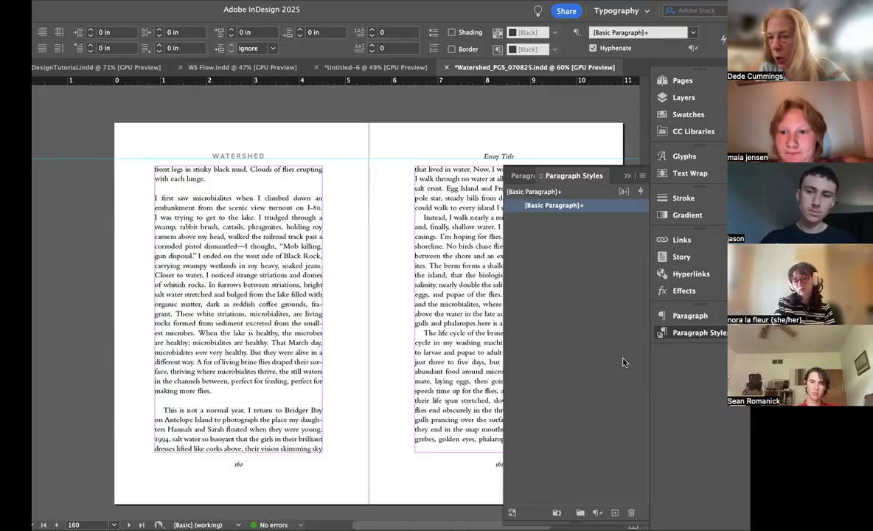
click(642, 176)
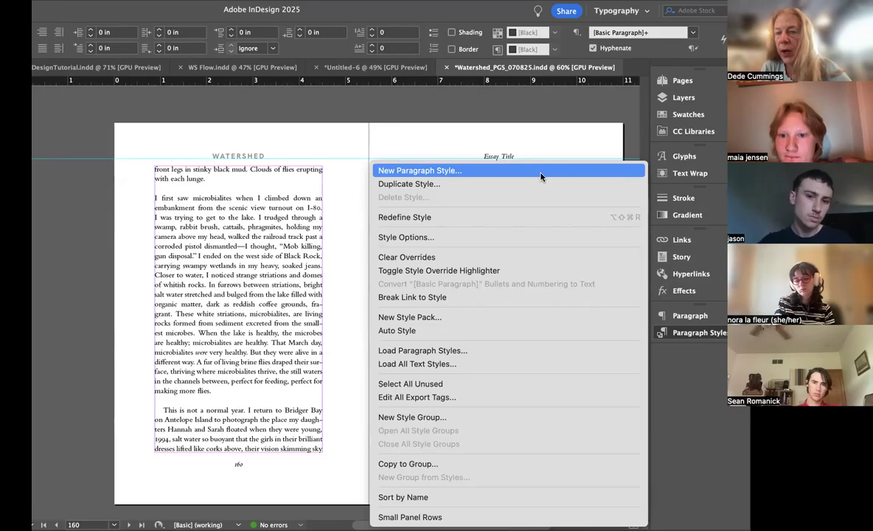
click(642, 177)
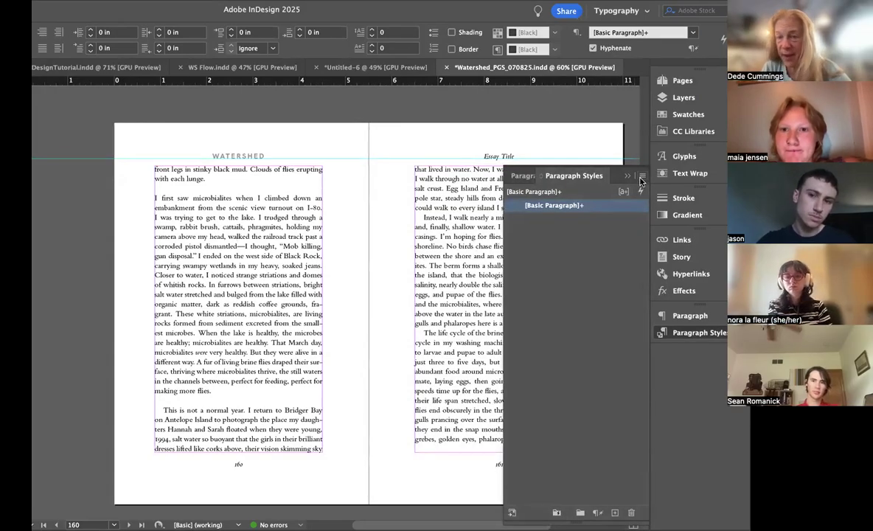
click(641, 178)
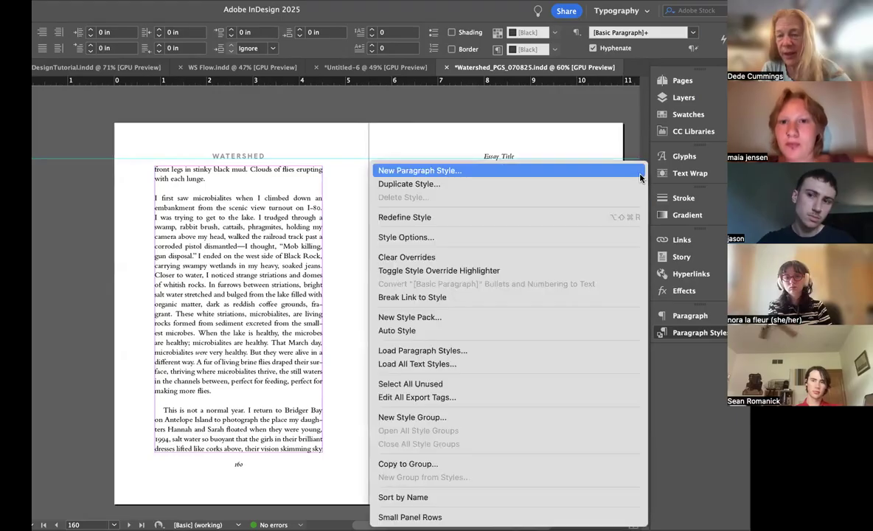
click(500, 175)
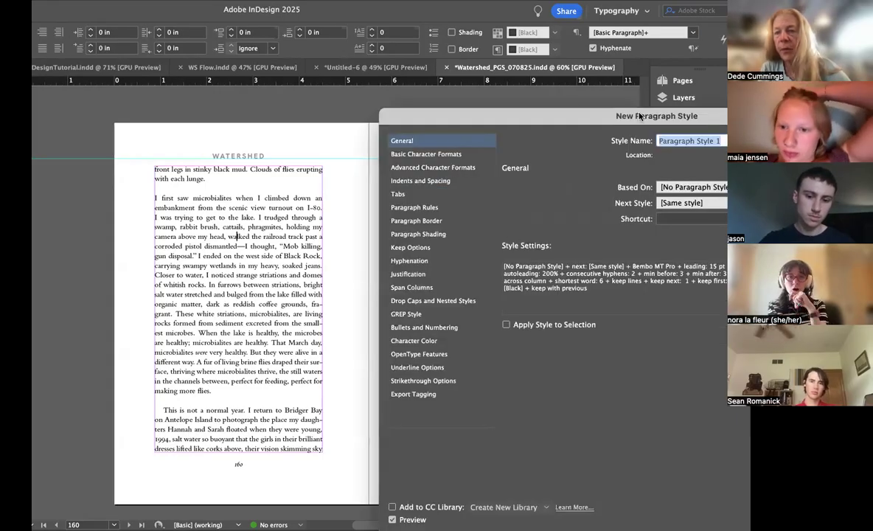
drag(640, 116, 514, 100)
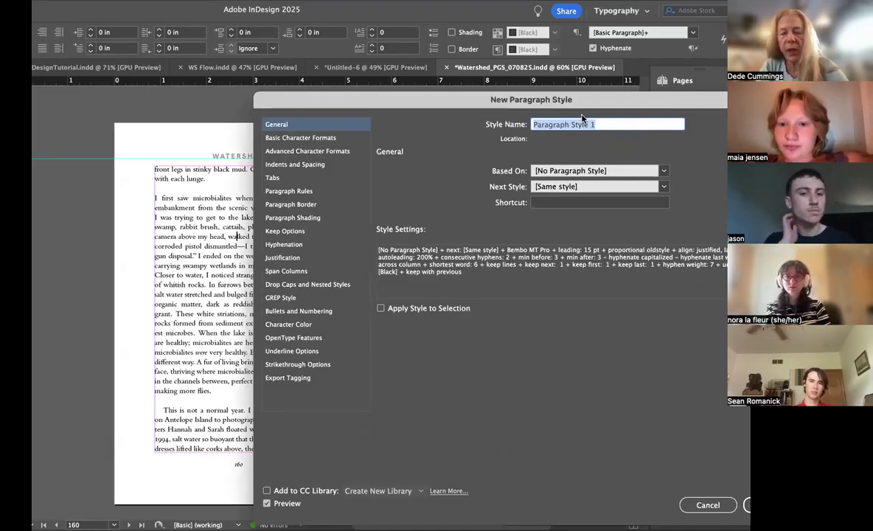
text(FLUSH LEFT)
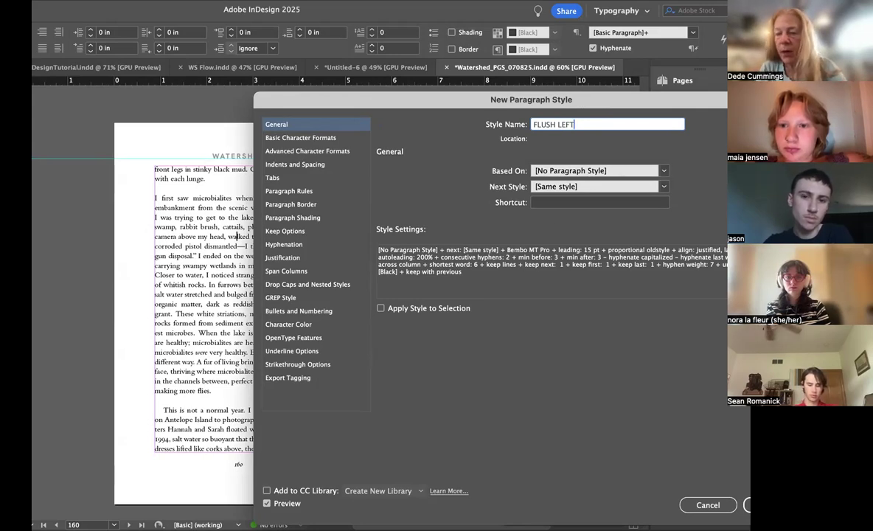
key(Return)
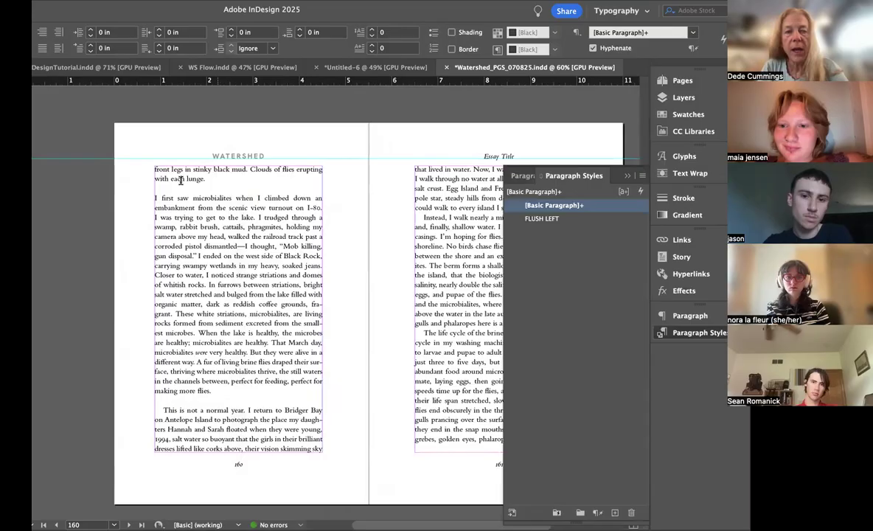
Step: Apply the FLUSH LEFT style to the "I first saw microbialites" and "This is not a normal year" paragraphs on page 160
click(545, 219)
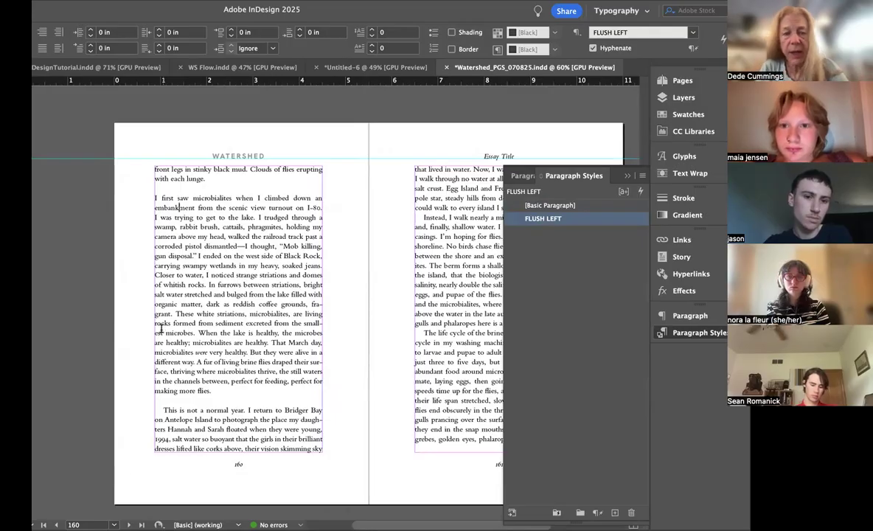
click(271, 429)
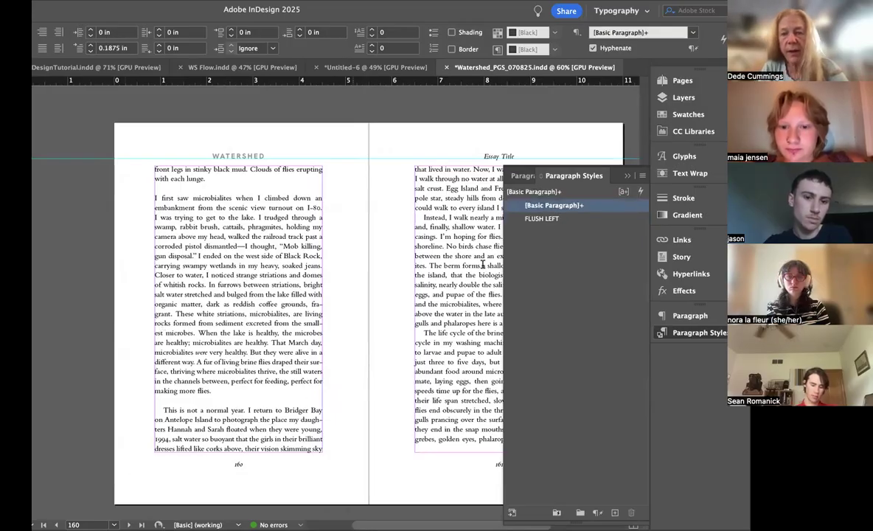
click(582, 218)
Step: Delete the extra space before "My dogs chase gulls" at the start of its paragraph on page 159
scroll(359, 250, up, 10)
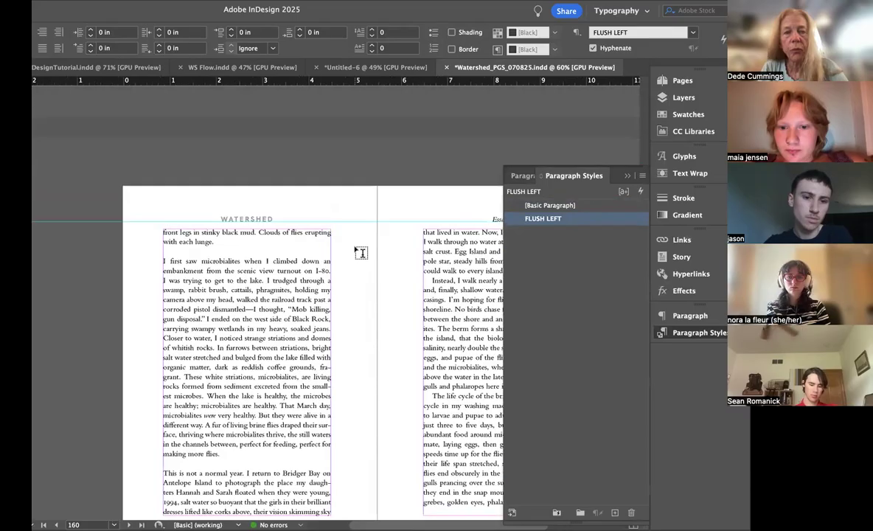
scroll(361, 251, up, 1)
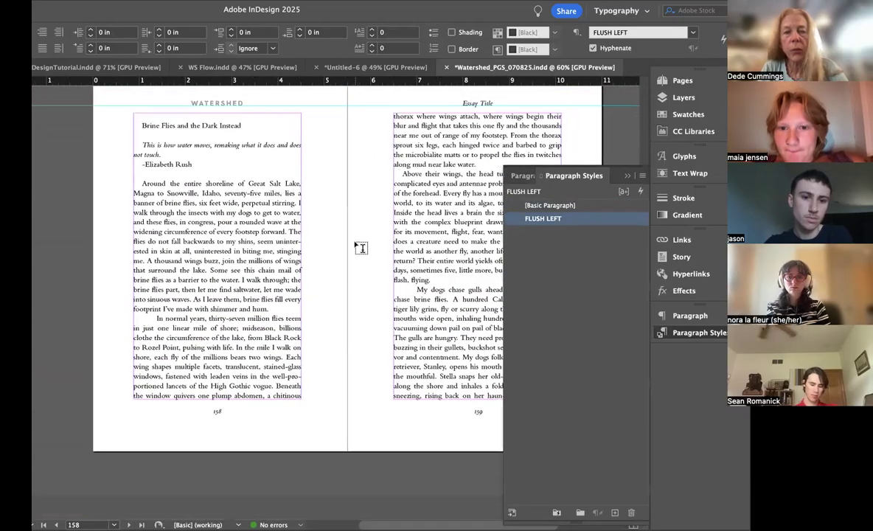
click(415, 289)
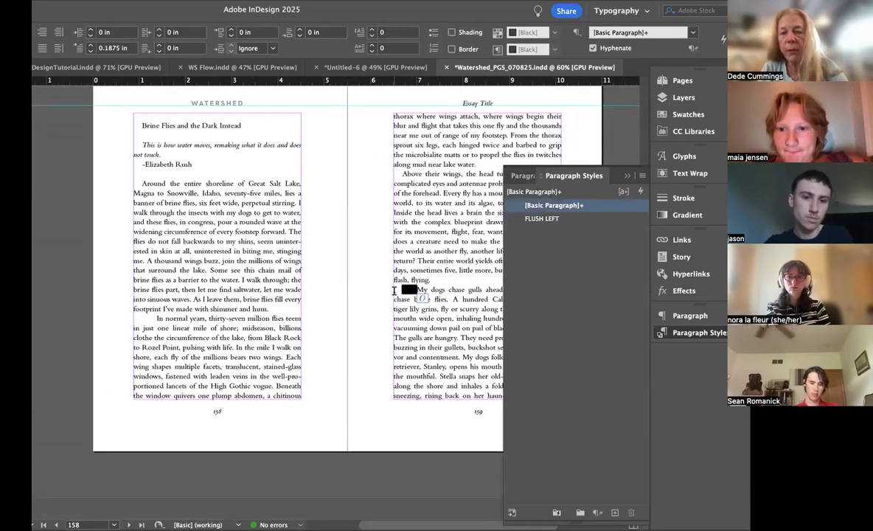
key(BackSpace)
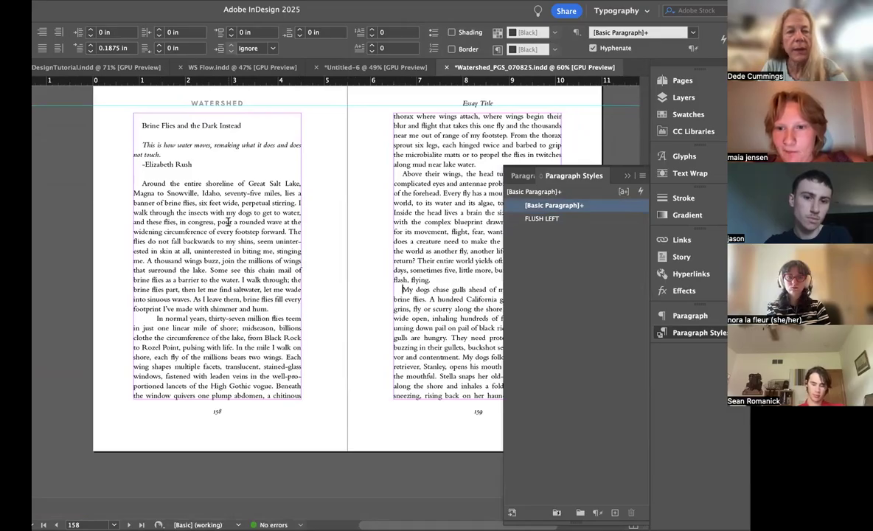
Step: Pull the "Brine Flies and the Dark Instead" essay back from page 158 so it starts on blank page 157
scroll(220, 201, up, 4)
scroll(221, 200, up, 1)
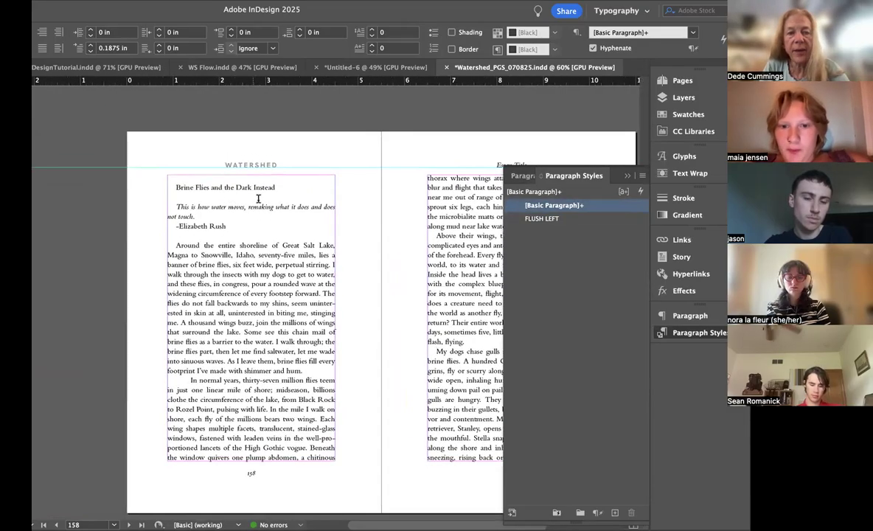
scroll(259, 198, up, 10)
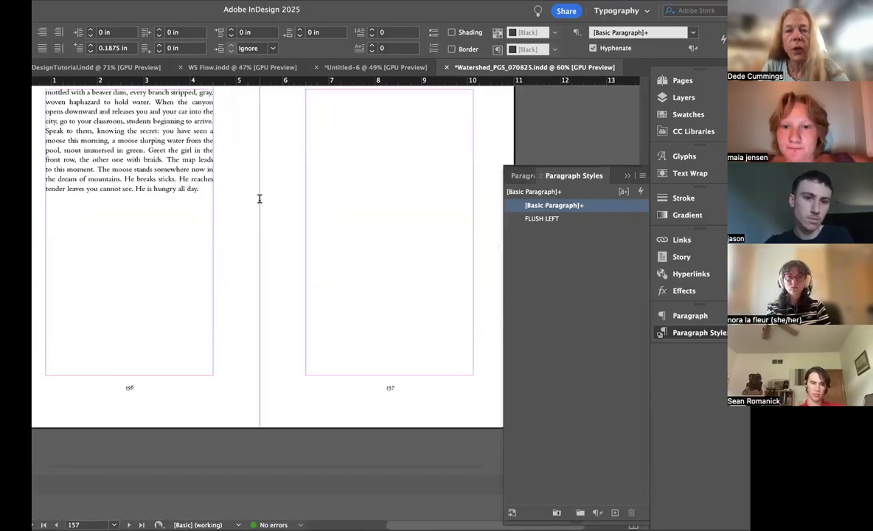
scroll(258, 199, up, 2)
scroll(259, 198, right, 2)
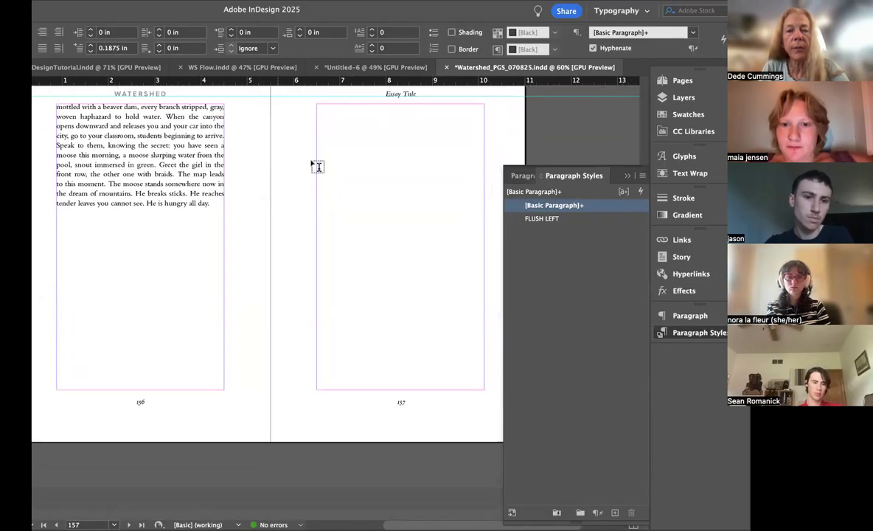
click(332, 108)
key(super+v)
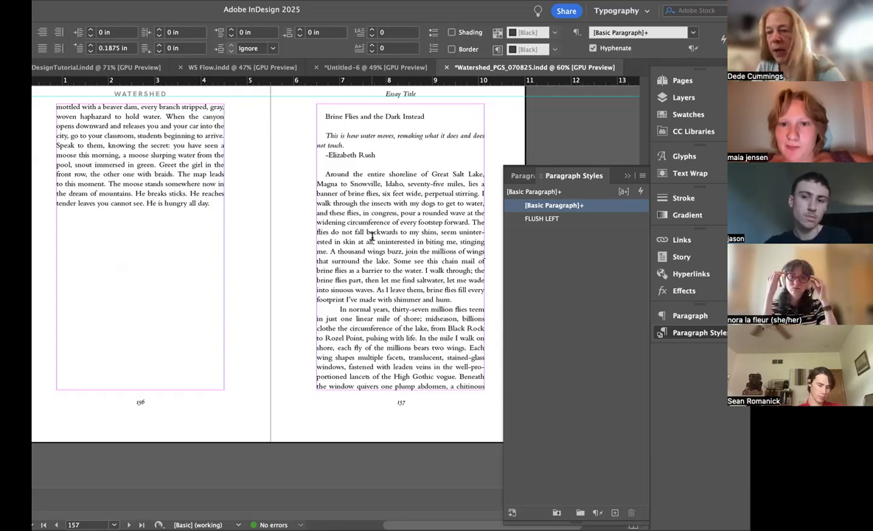
Step: Go to the document's last spread, 282–283, and examine the preceding spreads for text back to pages 266–267
click(680, 82)
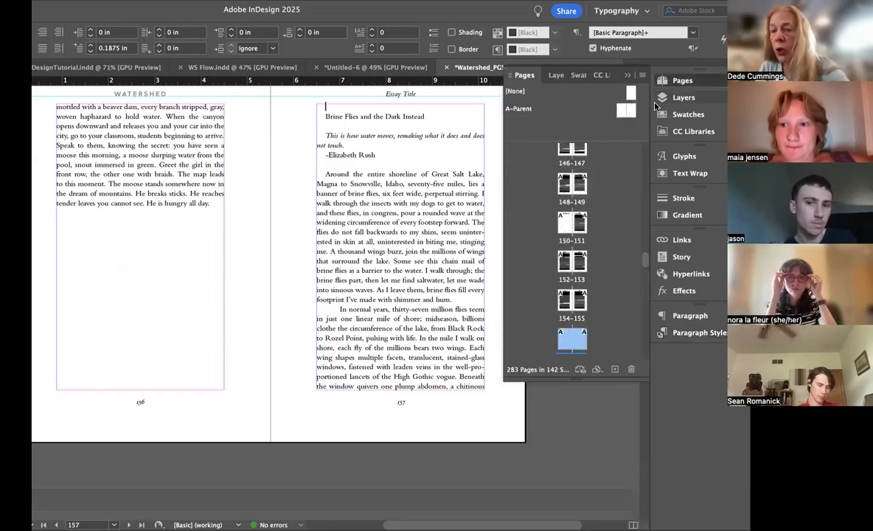
scroll(608, 252, down, 20)
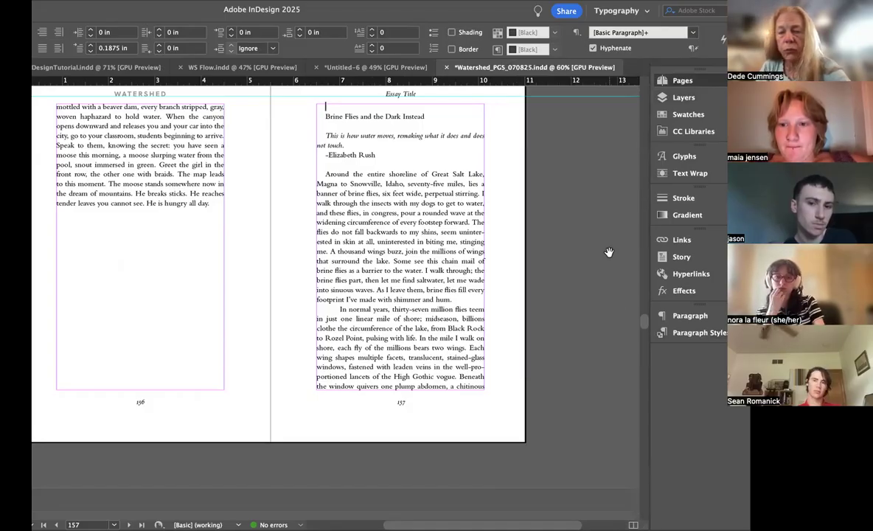
double_click(562, 337)
scroll(437, 262, up, 10)
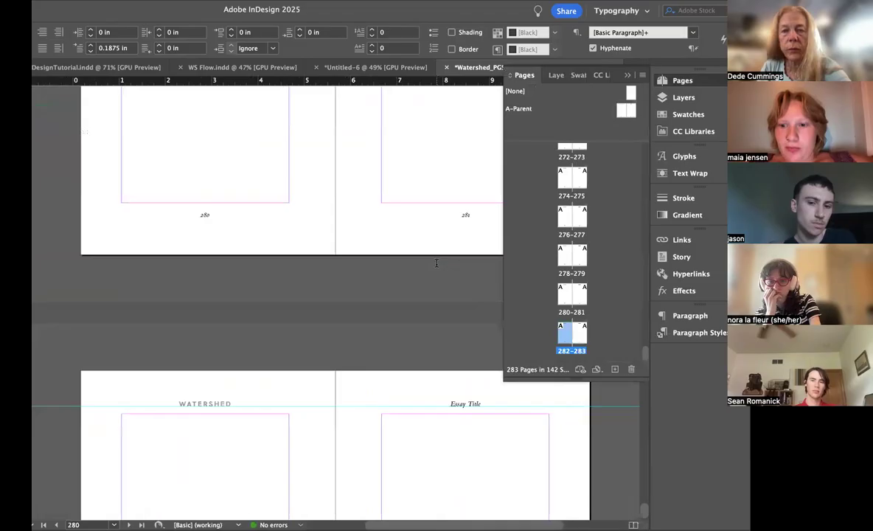
scroll(436, 264, up, 15)
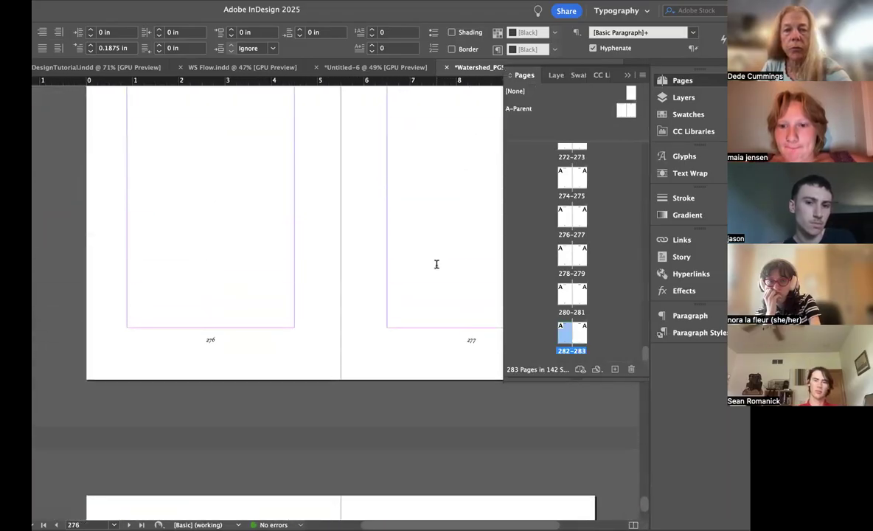
scroll(437, 264, up, 20)
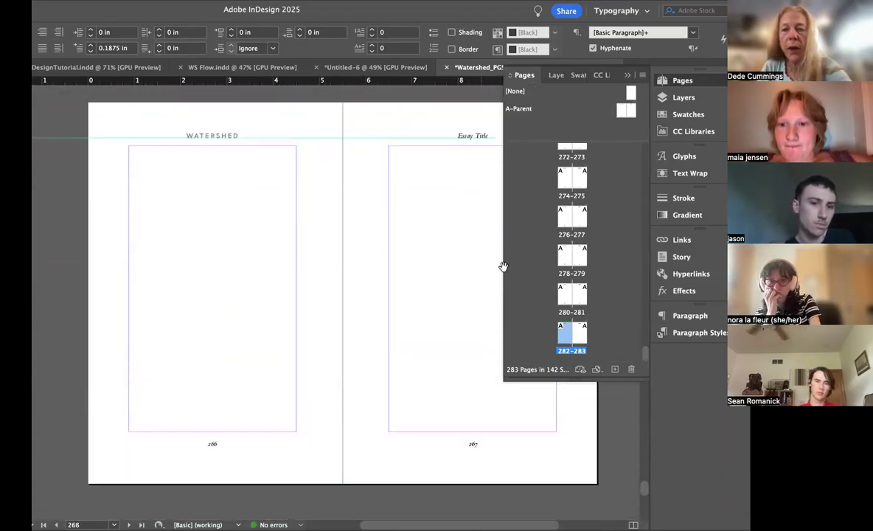
Step: Trace the page thumbnails back to the last page that contains text and open page 177
scroll(624, 208, up, 8)
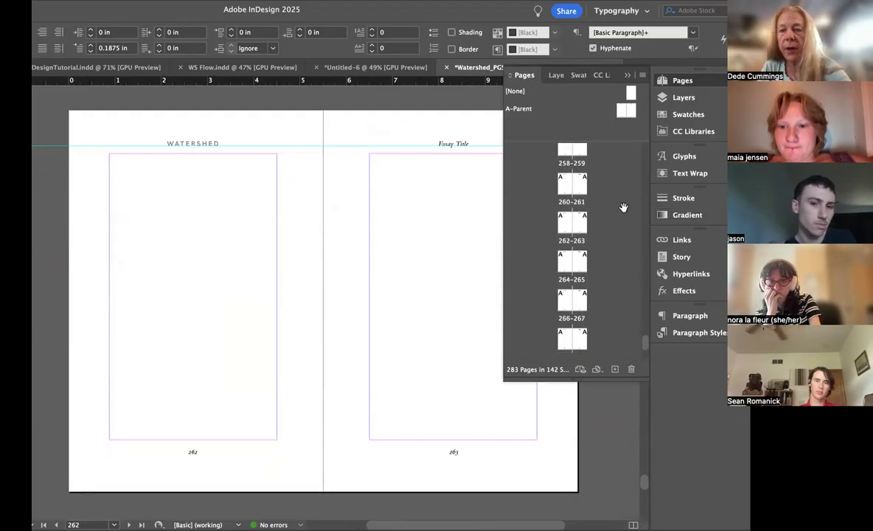
scroll(624, 207, up, 8)
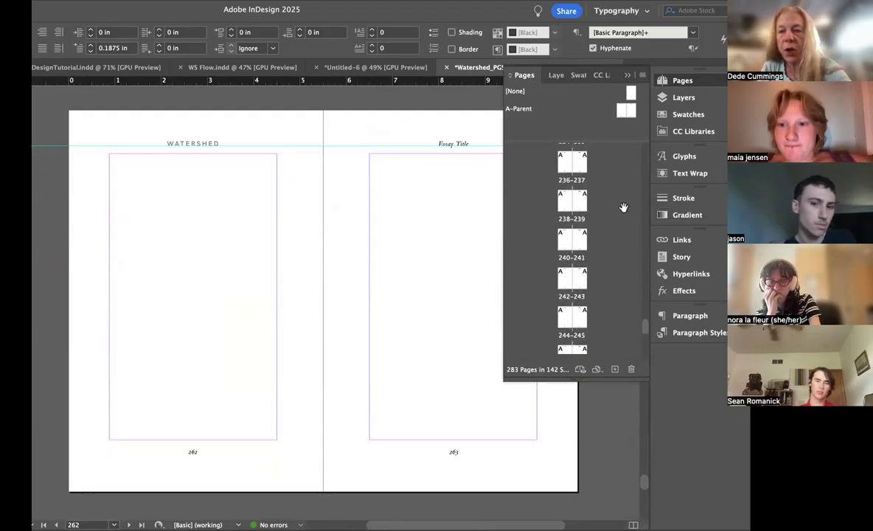
scroll(624, 207, up, 6)
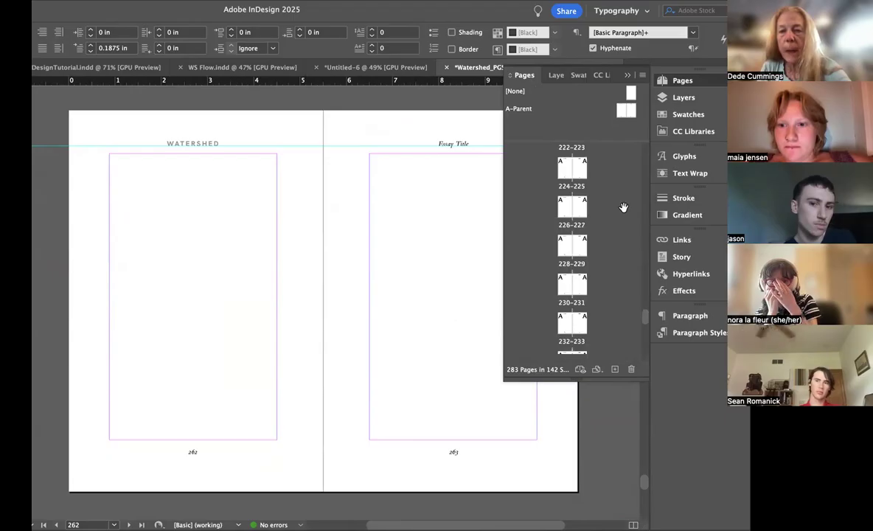
scroll(624, 207, up, 6)
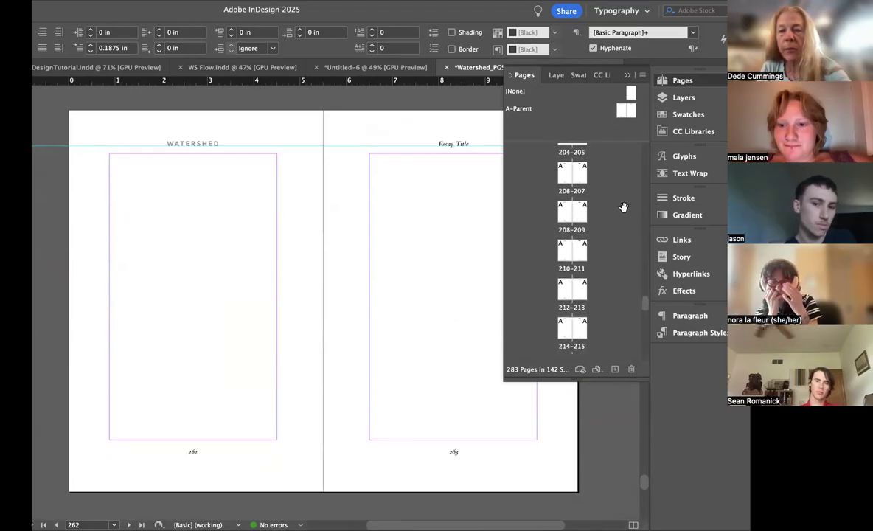
scroll(623, 207, up, 5)
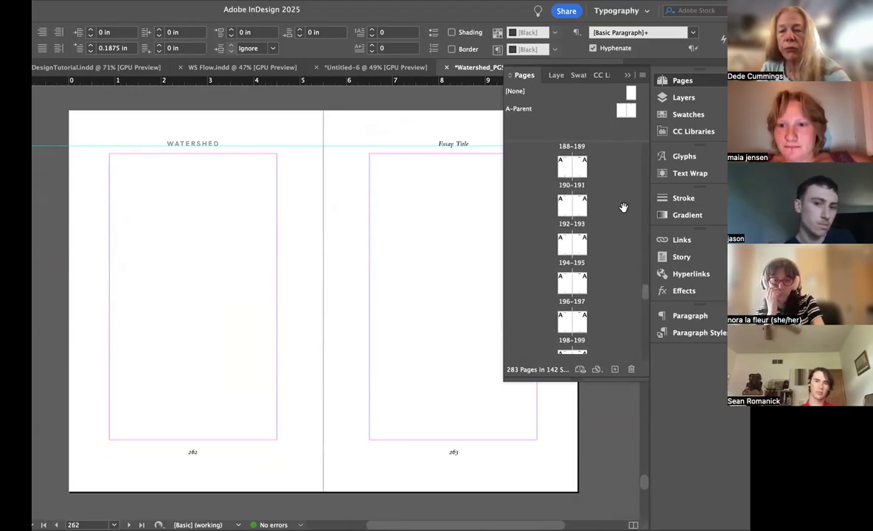
scroll(623, 207, up, 2)
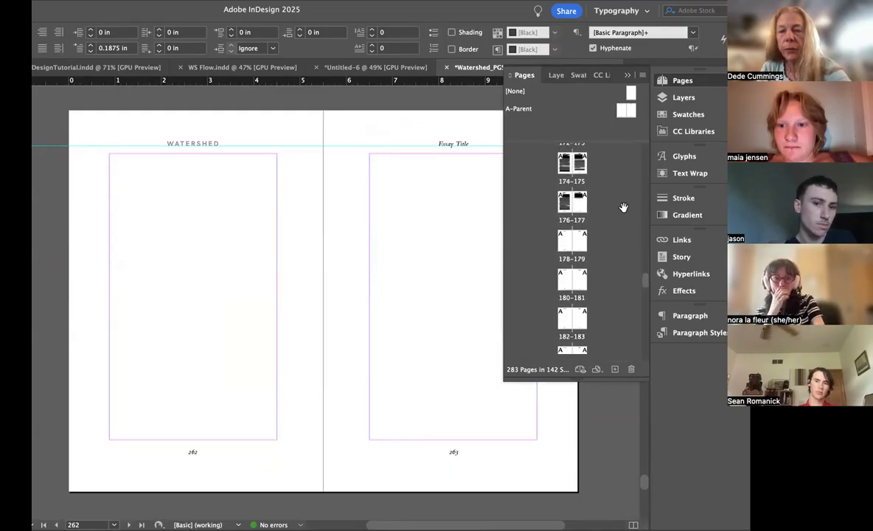
double_click(583, 205)
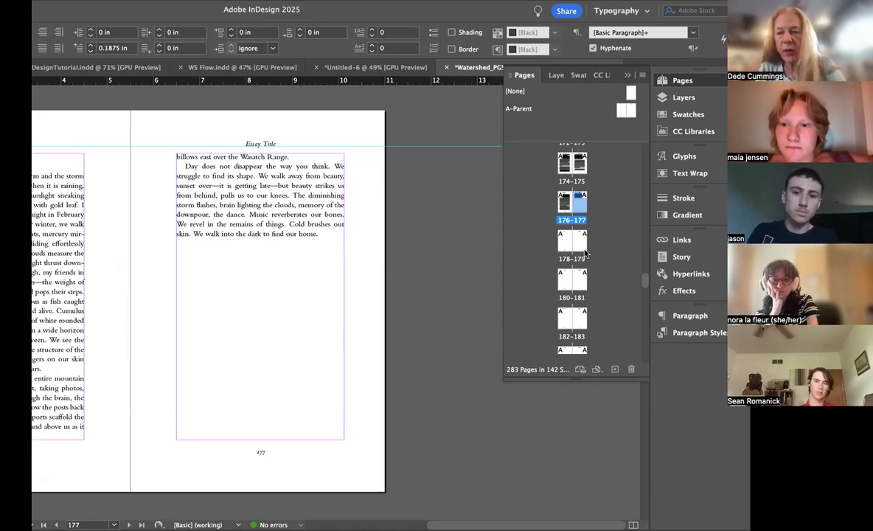
Step: Delete the surplus blank pages 201–283 at the end of the document, including the objects on them
scroll(581, 302, down, 2)
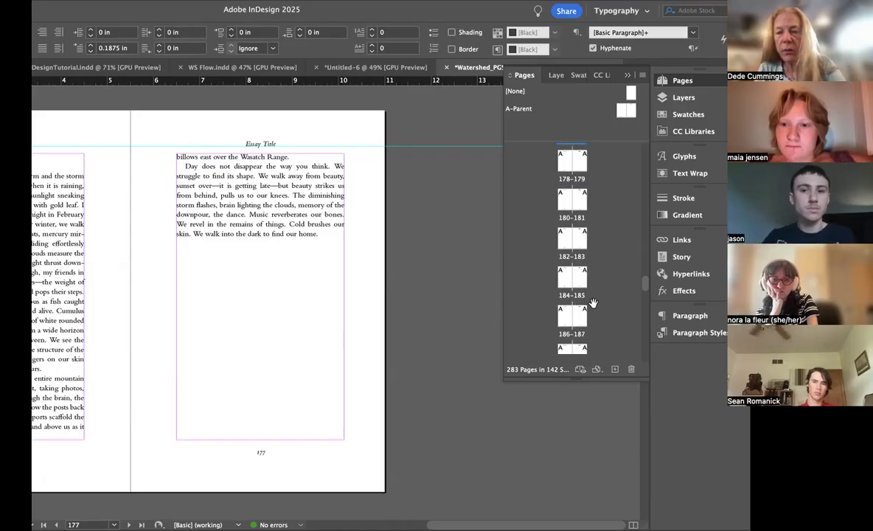
scroll(580, 310, down, 2)
scroll(579, 316, down, 6)
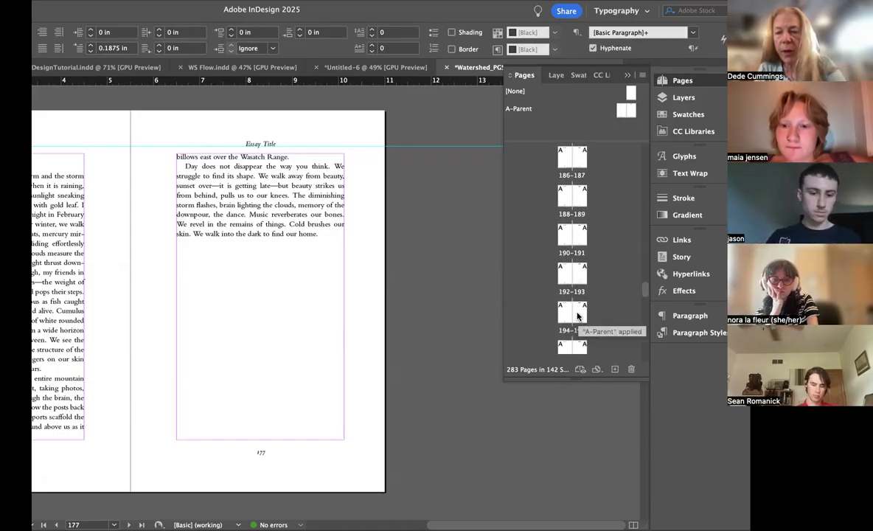
scroll(578, 315, down, 1)
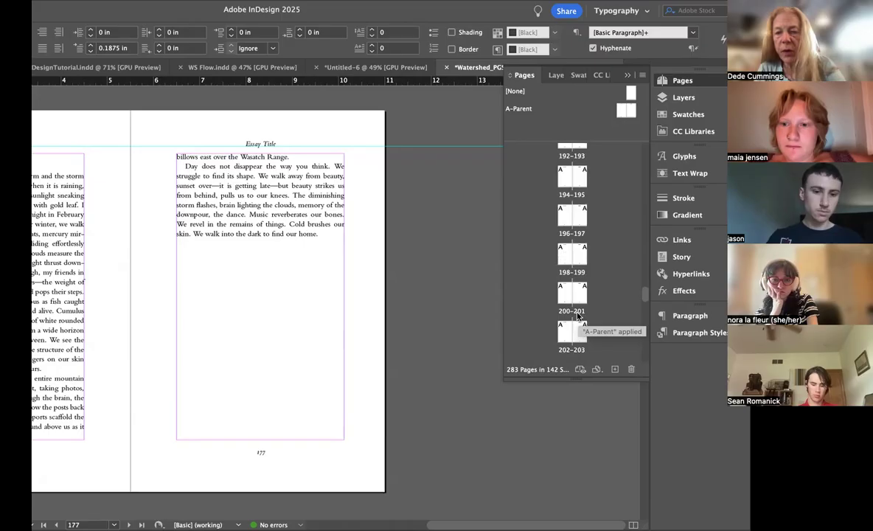
scroll(578, 313, down, 20)
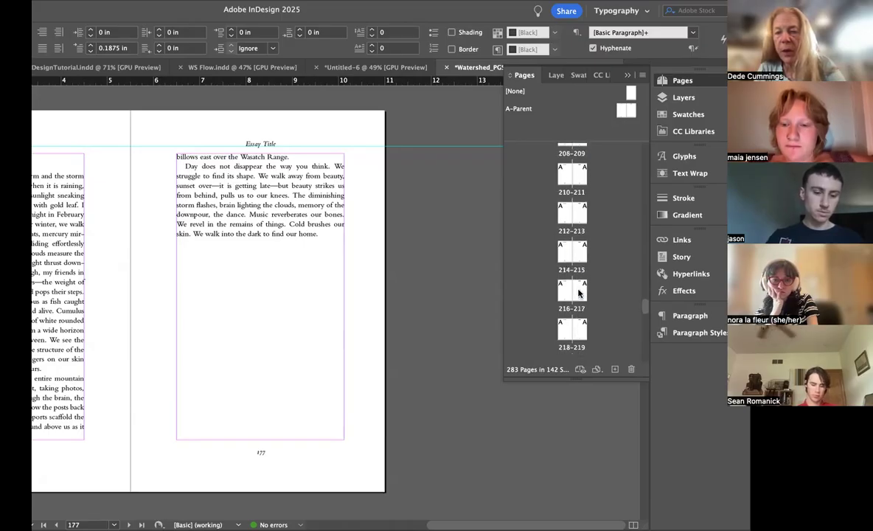
scroll(579, 293, down, 9)
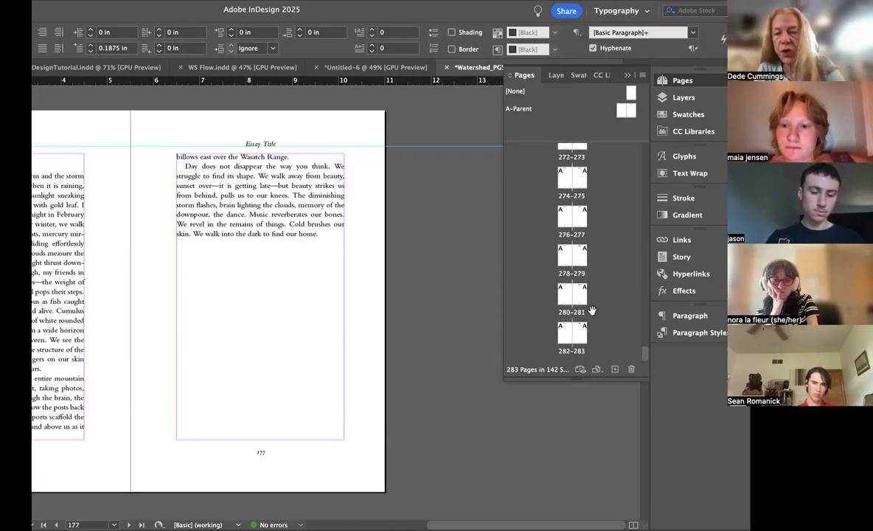
shift+click(582, 334)
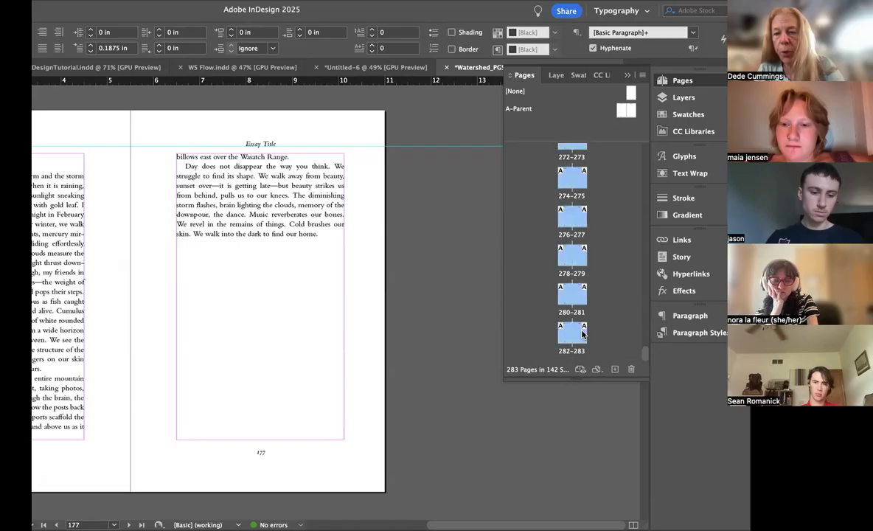
click(631, 369)
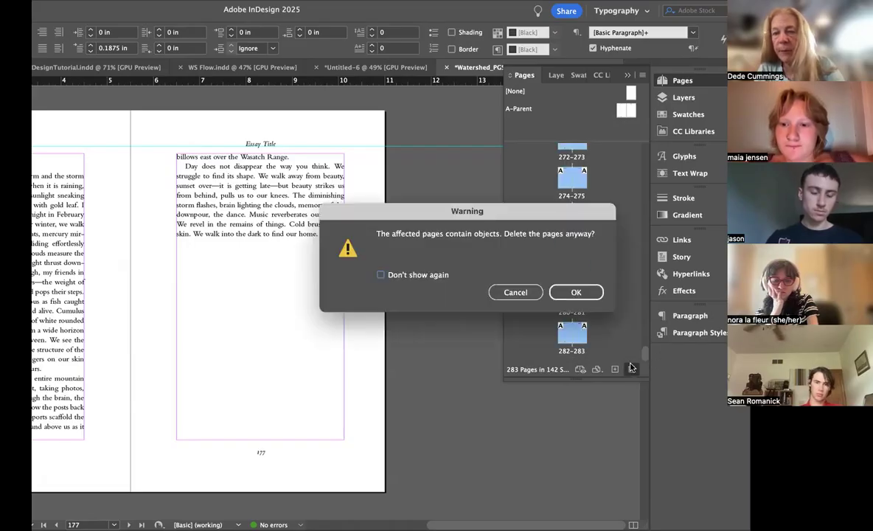
click(566, 290)
Step: Review the remaining blank pages from 200 back to the end of the text on page 177, and the 172–173 spread
scroll(601, 222, up, 1)
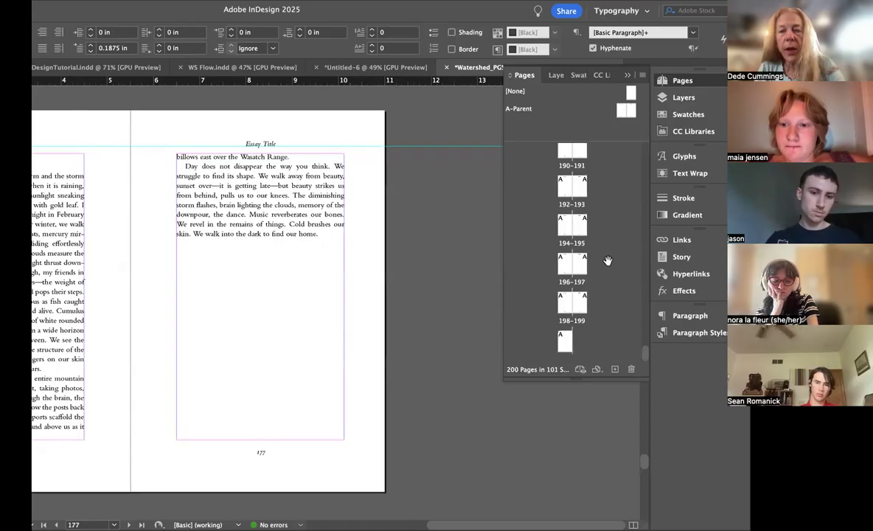
scroll(587, 221, up, 1)
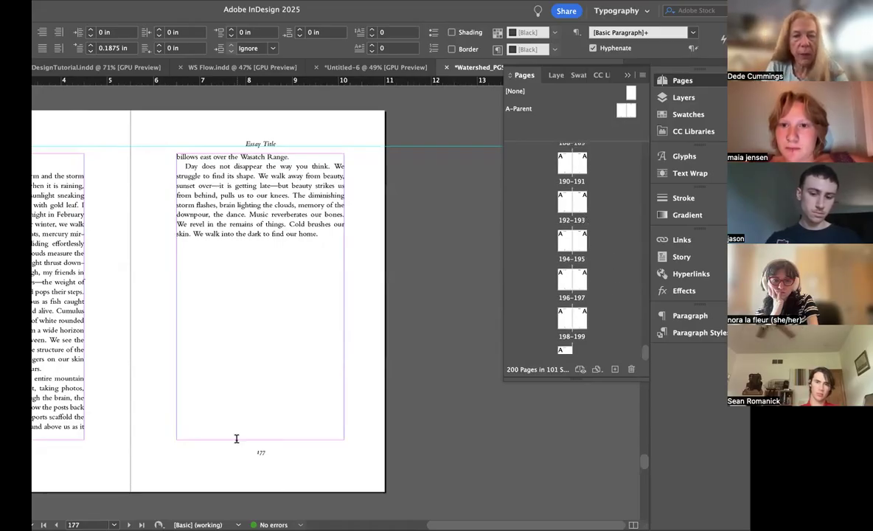
scroll(638, 209, up, 4)
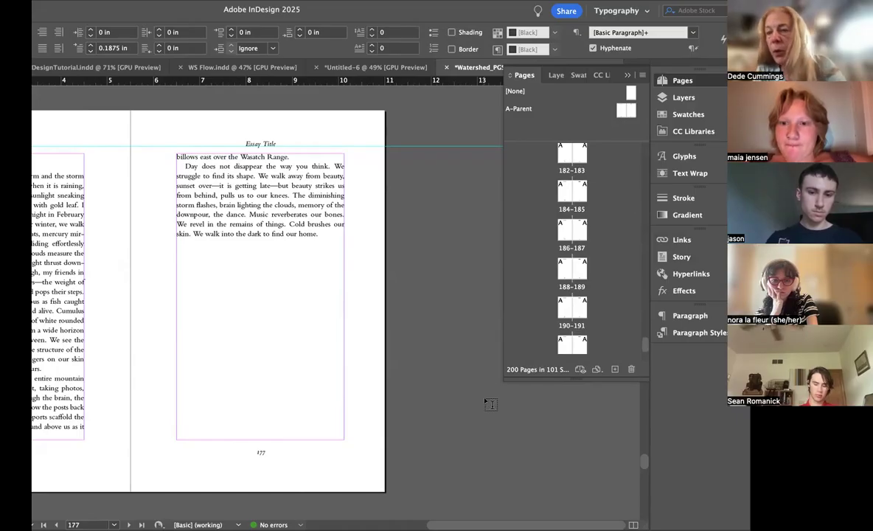
scroll(603, 230, up, 4)
scroll(605, 232, up, 1)
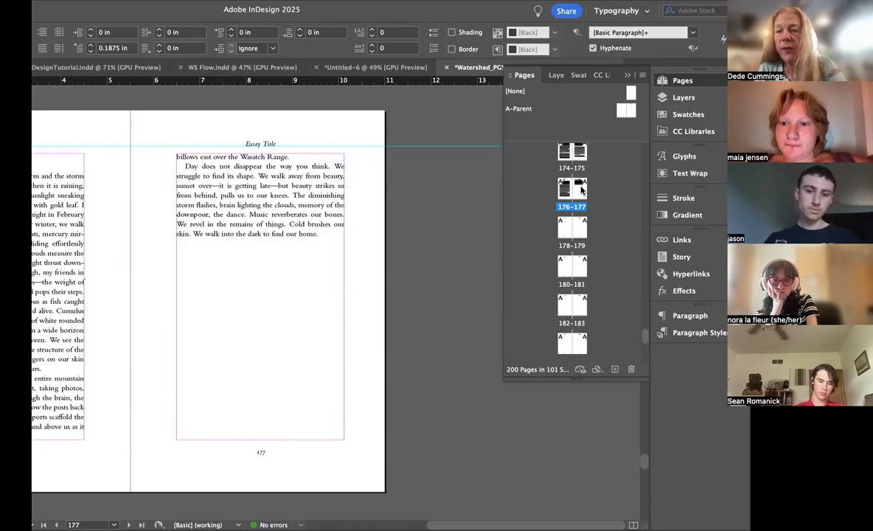
double_click(578, 188)
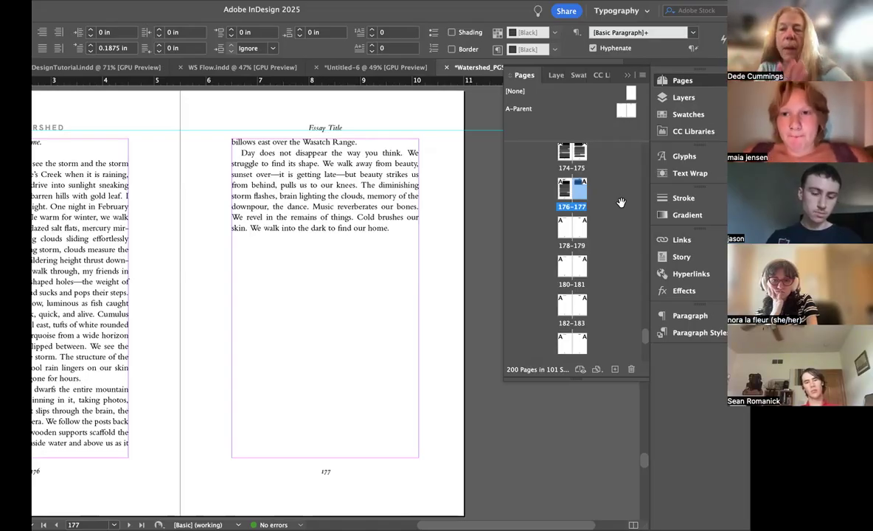
scroll(355, 207, up, 20)
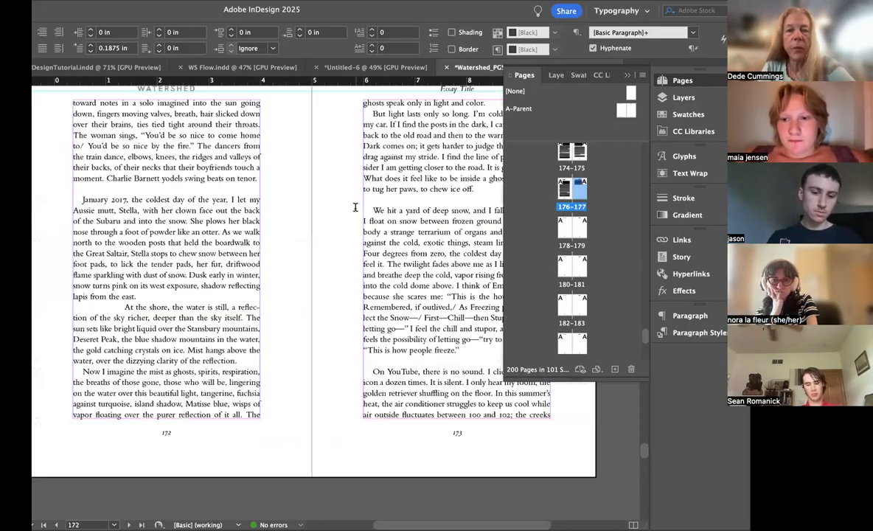
Step: Set the page numbering style of the section starting on page 1 to lowercase Roman numerals (i, ii, iii, iv...)
scroll(355, 207, up, 20)
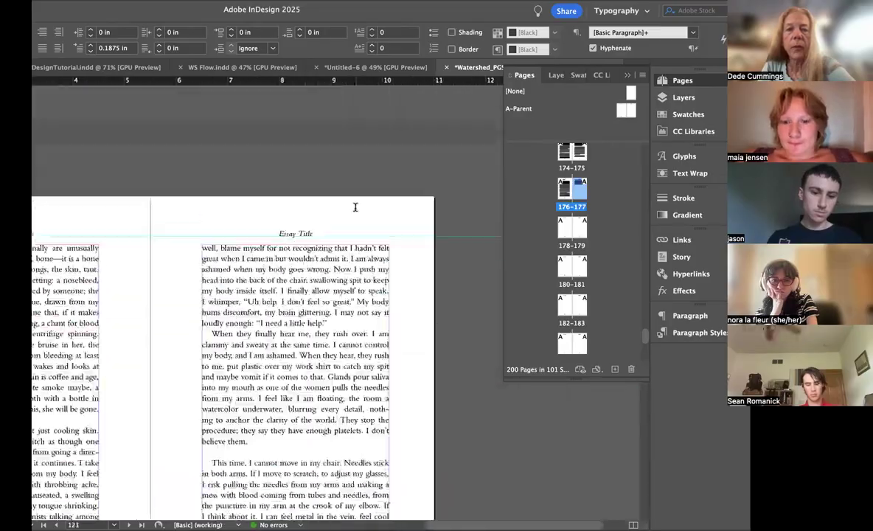
scroll(354, 207, up, 20)
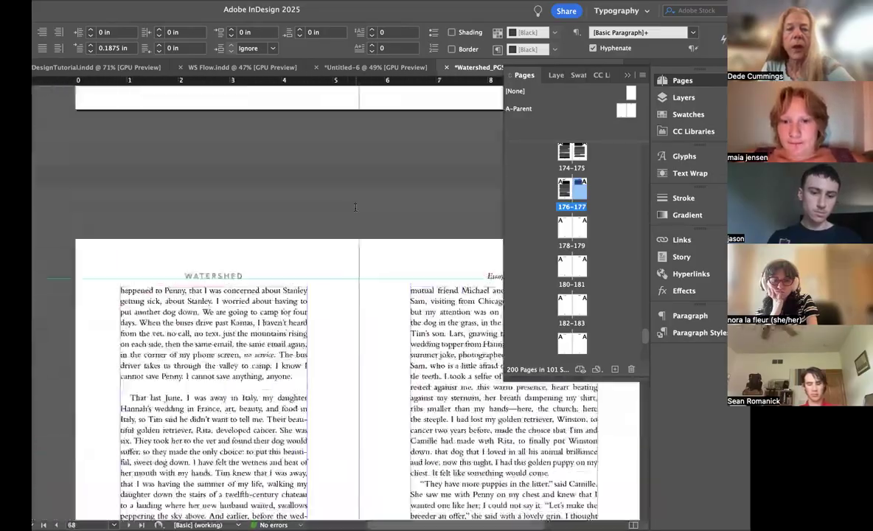
scroll(355, 207, up, 20)
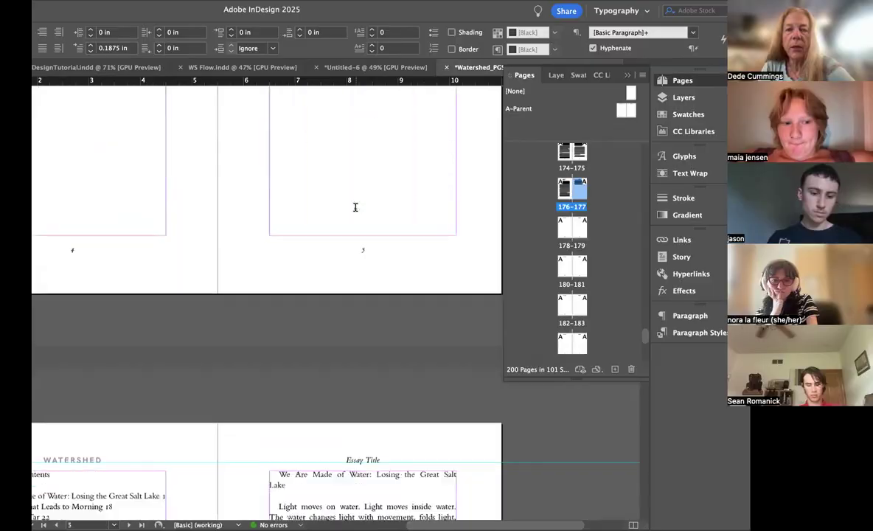
scroll(355, 208, up, 5)
scroll(354, 207, down, 5)
scroll(355, 207, up, 3)
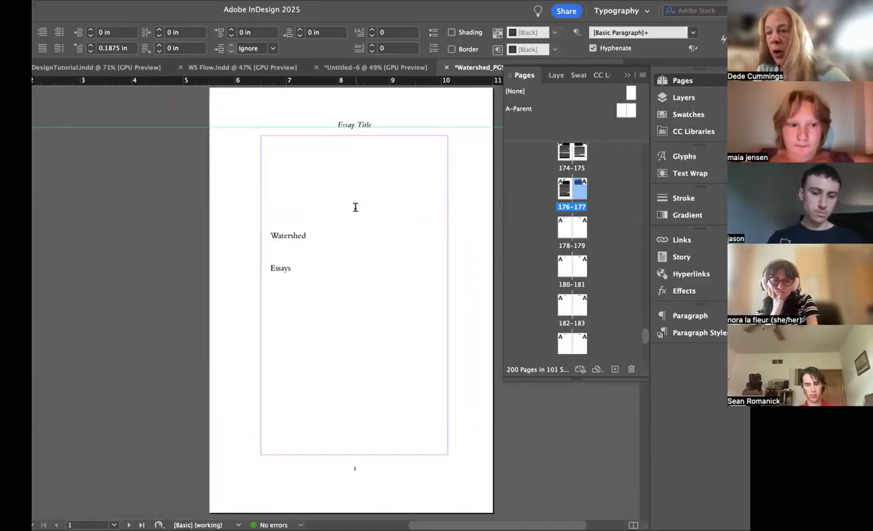
scroll(622, 184, up, 20)
drag(579, 155, 578, 156)
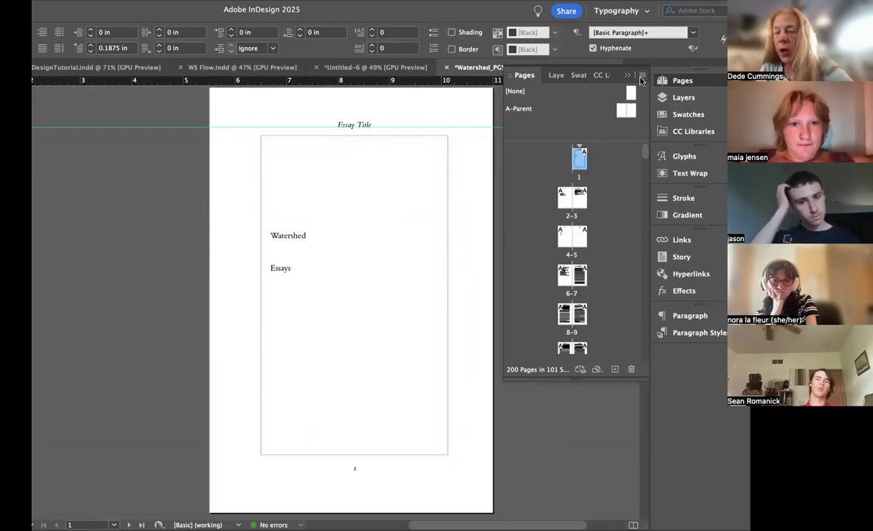
click(641, 76)
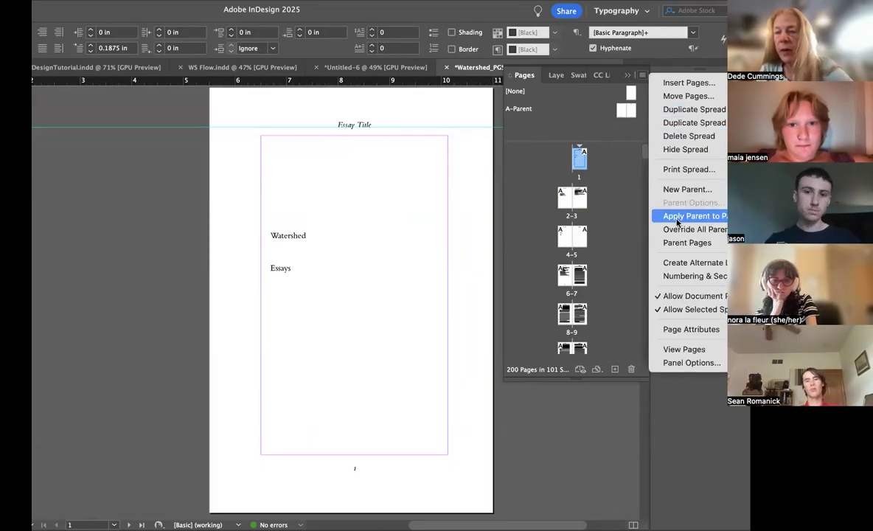
click(684, 275)
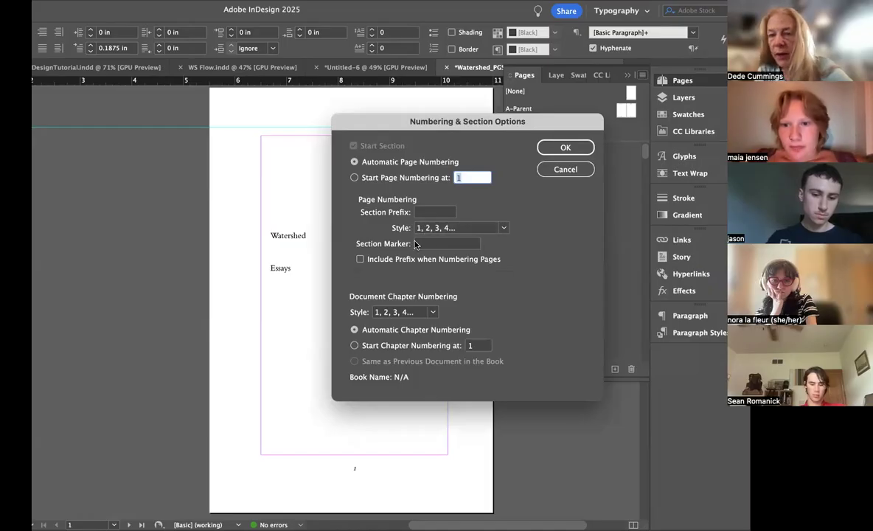
click(504, 229)
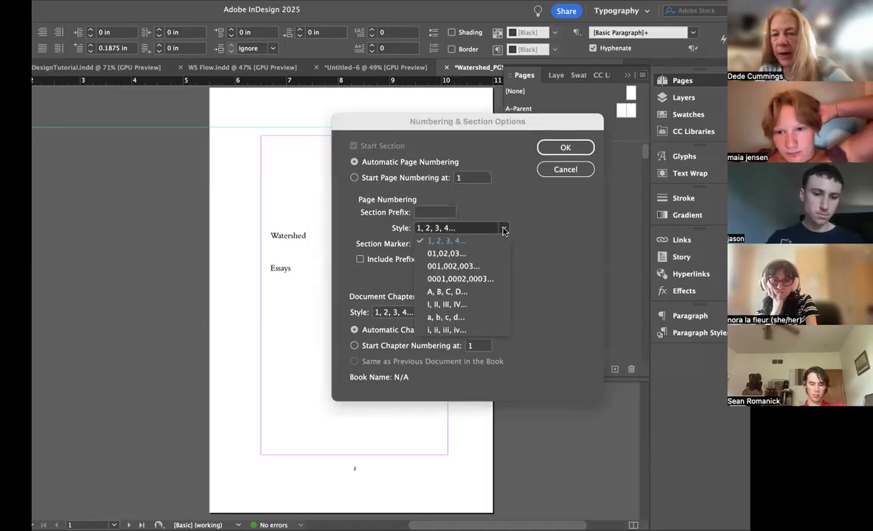
click(458, 330)
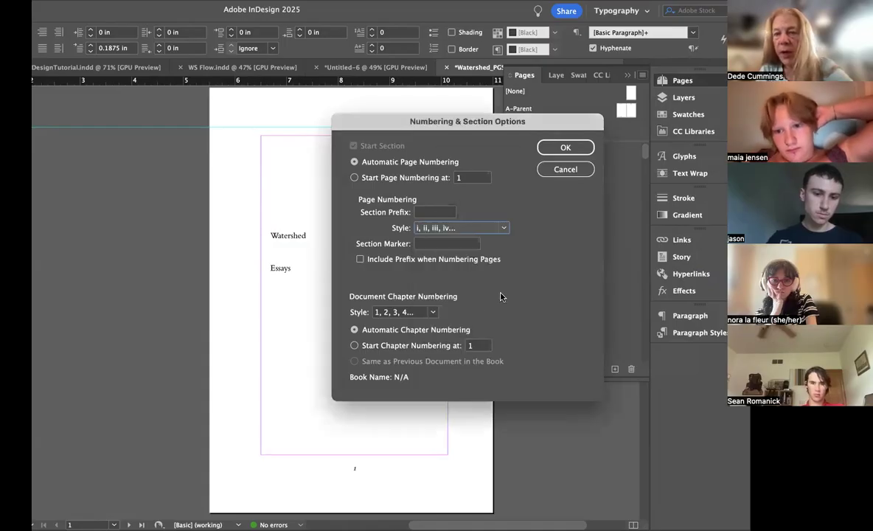
click(564, 149)
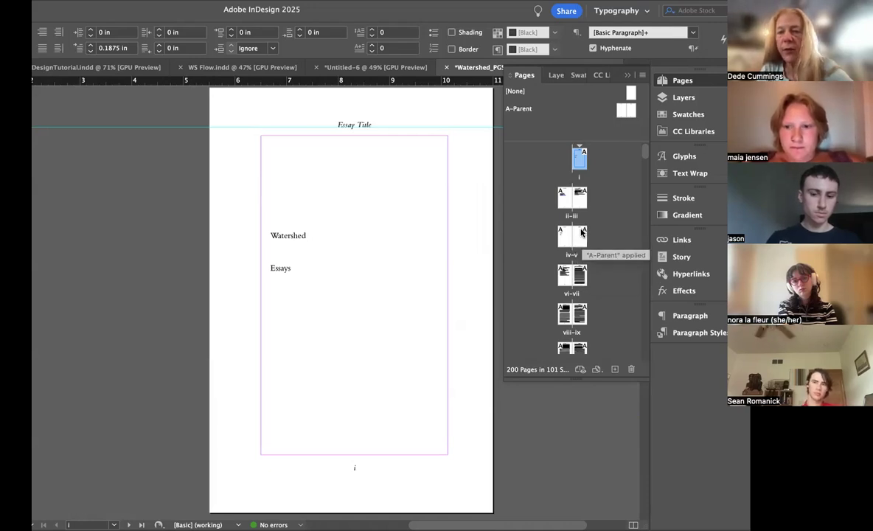
Step: Apply the [None] parent to page i
double_click(579, 165)
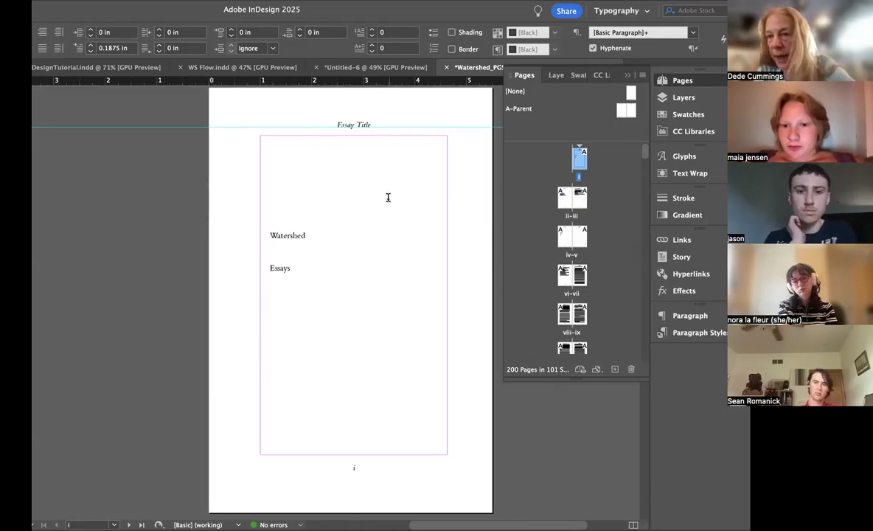
drag(630, 92, 580, 162)
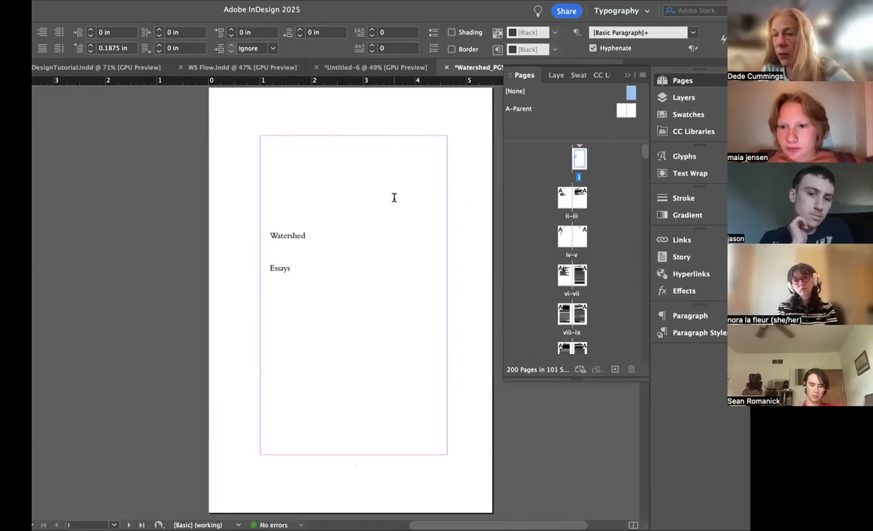
Step: Center the Watershed and Essays lines on page i with a 0 in first-line indent, and delete blank lines above Watershed
drag(277, 257, 255, 220)
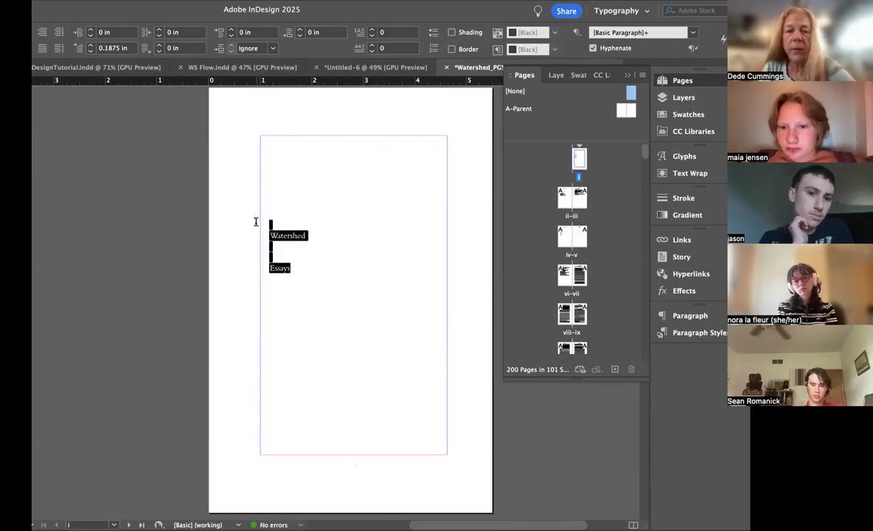
click(91, 52)
click(90, 51)
click(90, 51)
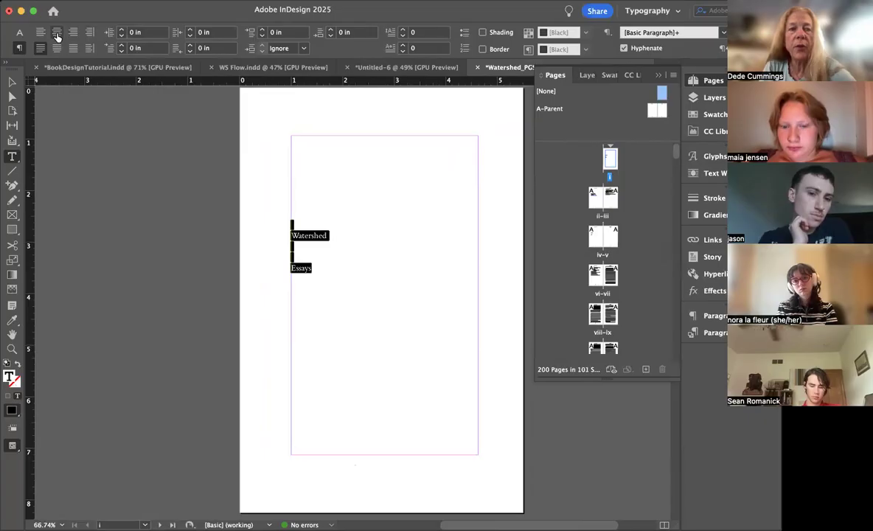
click(57, 33)
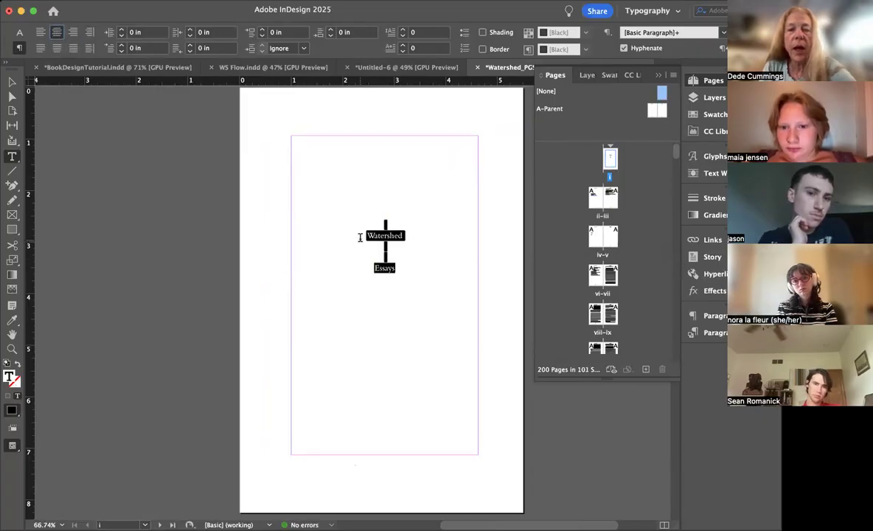
click(360, 236)
key(BackSpace)
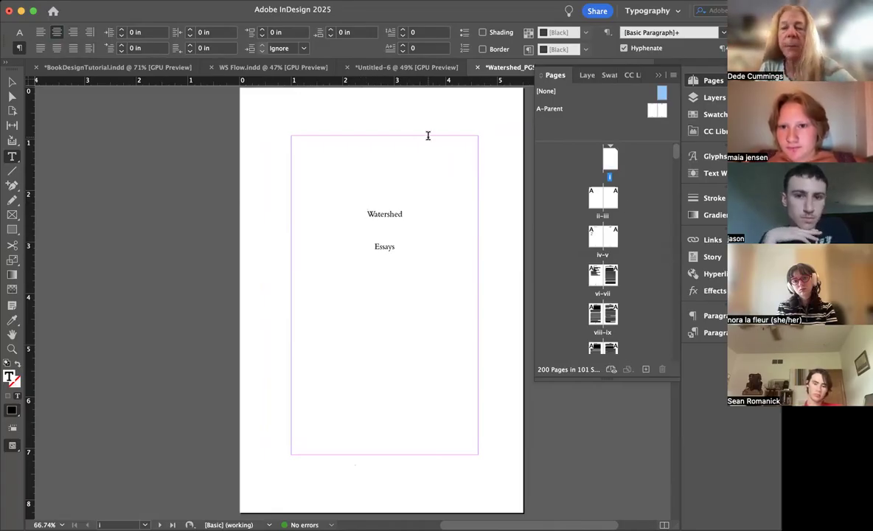
Step: Add a horizontal guide at about 2 in across the A-Parent spread and apply its right-hand parent page to page i
double_click(569, 113)
scroll(251, 221, left, 3)
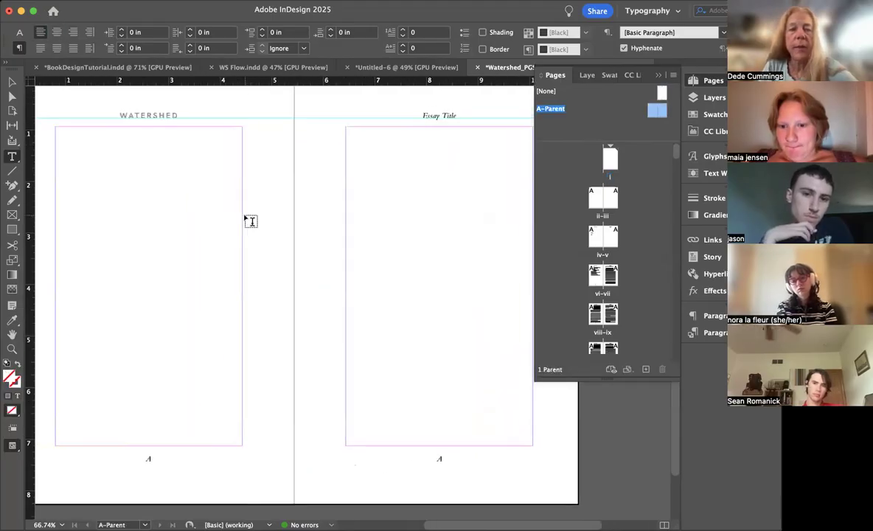
drag(52, 81, 56, 186)
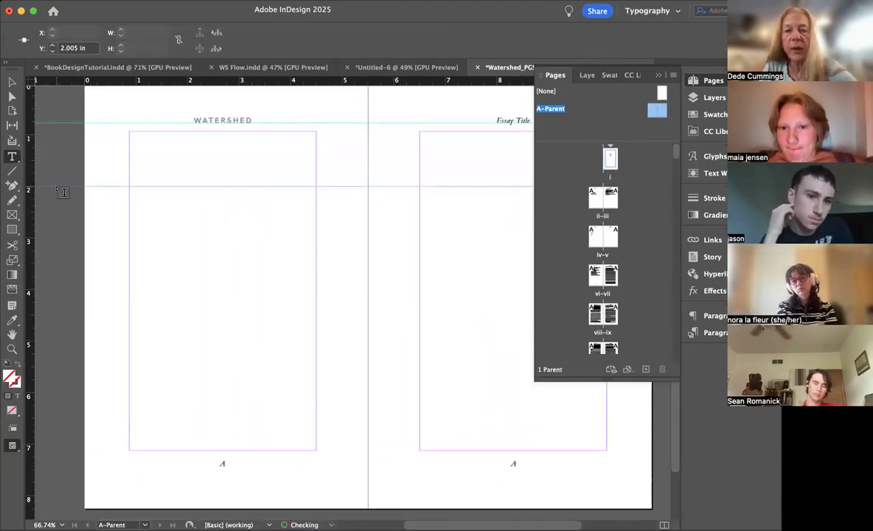
double_click(608, 157)
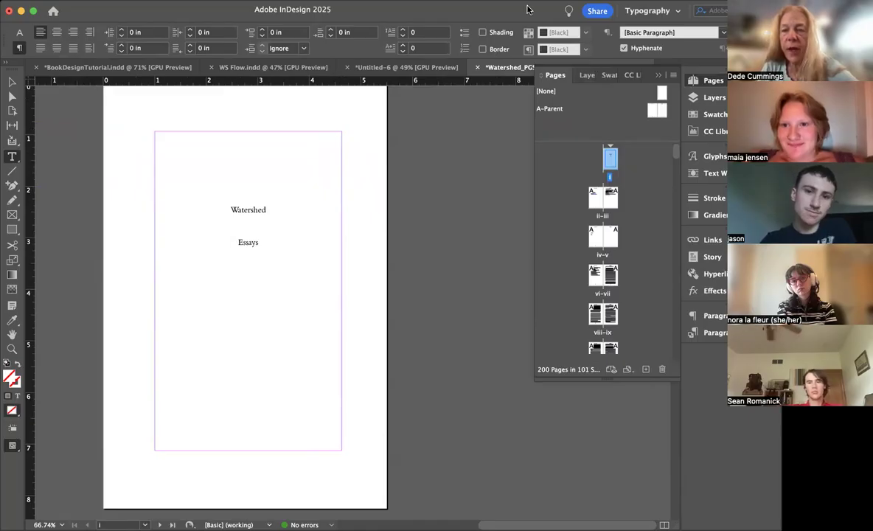
drag(645, 129, 610, 158)
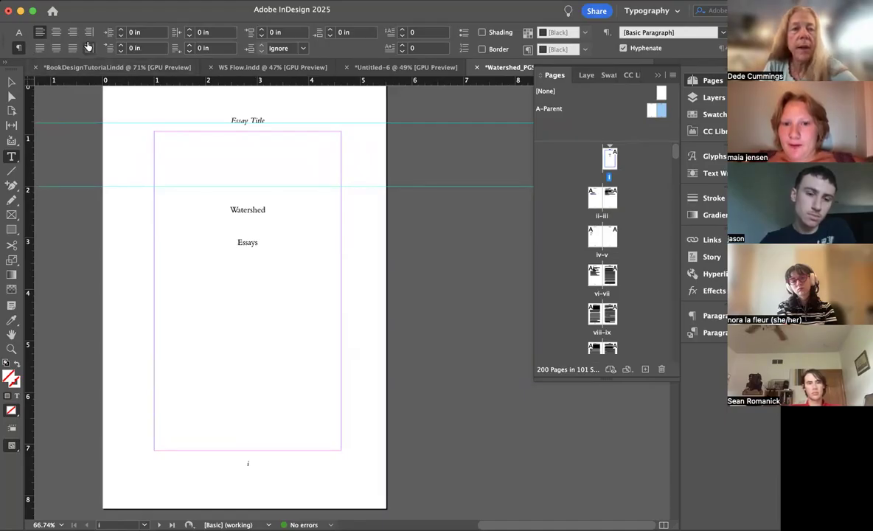
Step: Delete two more blank lines above Watershed on page i to bring it up to the 2 in guide
click(12, 81)
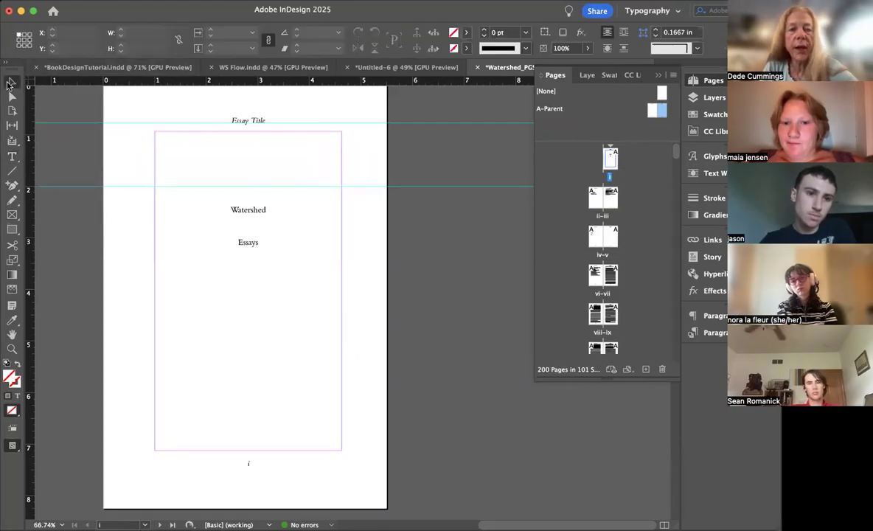
double_click(228, 212)
key(BackSpace)
key(BackSpace)
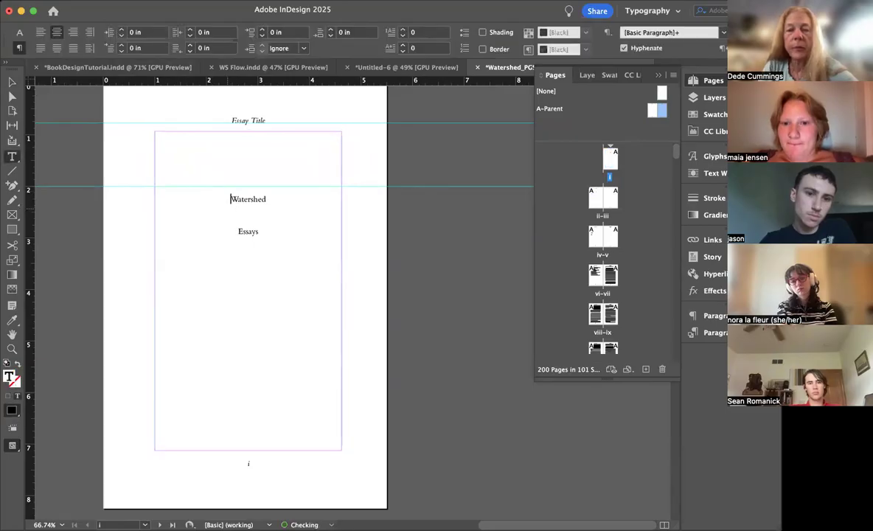
Step: Format the word Watershed on page i in Hanken Grotesk ExtraBold and all caps
click(12, 81)
double_click(253, 189)
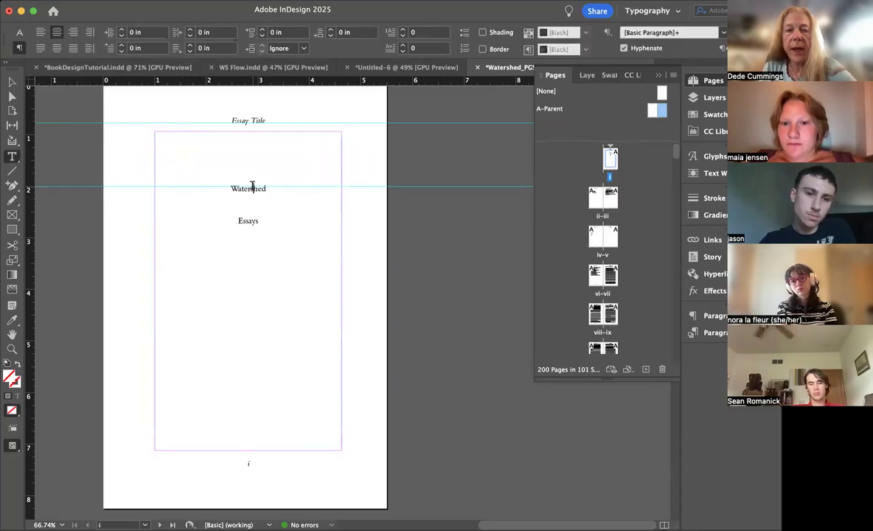
drag(270, 189, 187, 187)
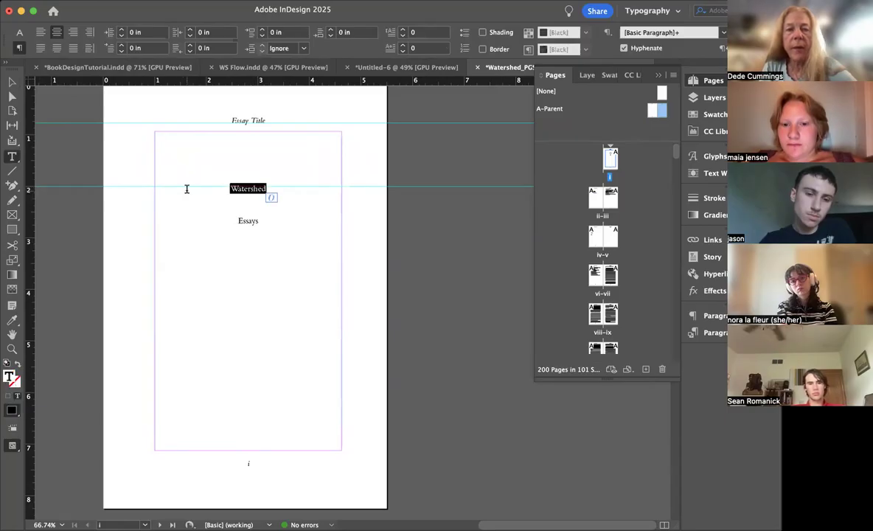
click(19, 32)
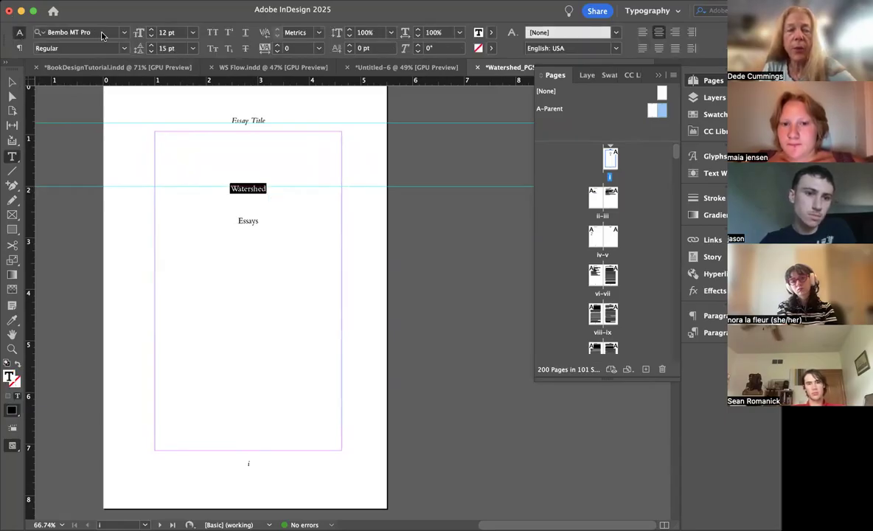
click(102, 33)
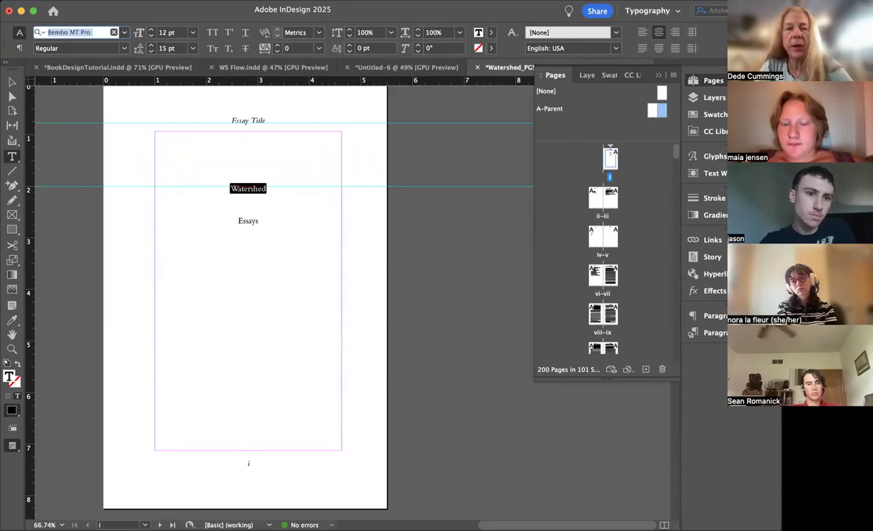
text(Hank)
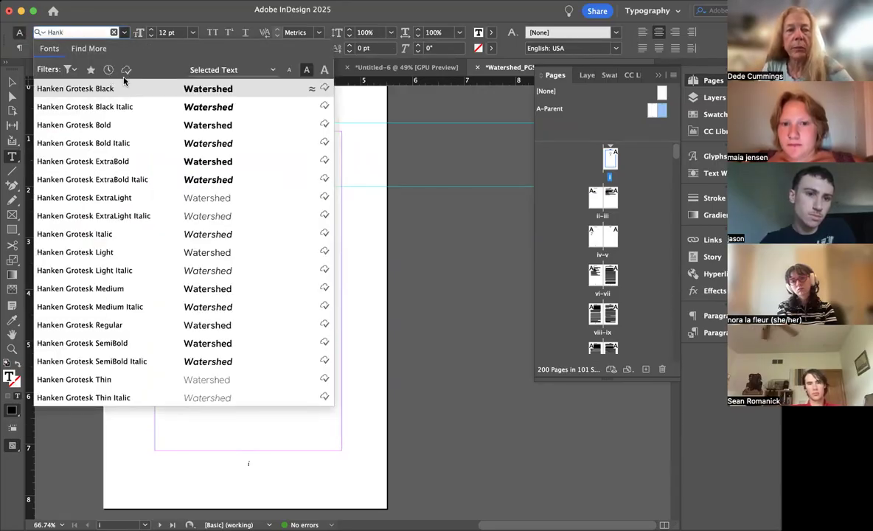
click(125, 164)
click(212, 32)
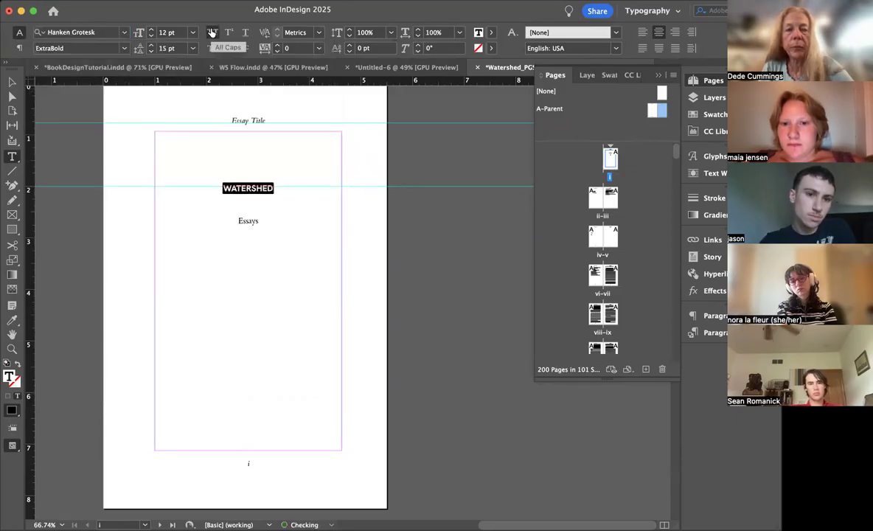
Step: Set the WATERSHED title's tracking to 100 and its black text tint to 50%
click(277, 45)
click(278, 45)
click(277, 45)
click(277, 46)
click(277, 46)
click(278, 45)
click(277, 46)
click(277, 46)
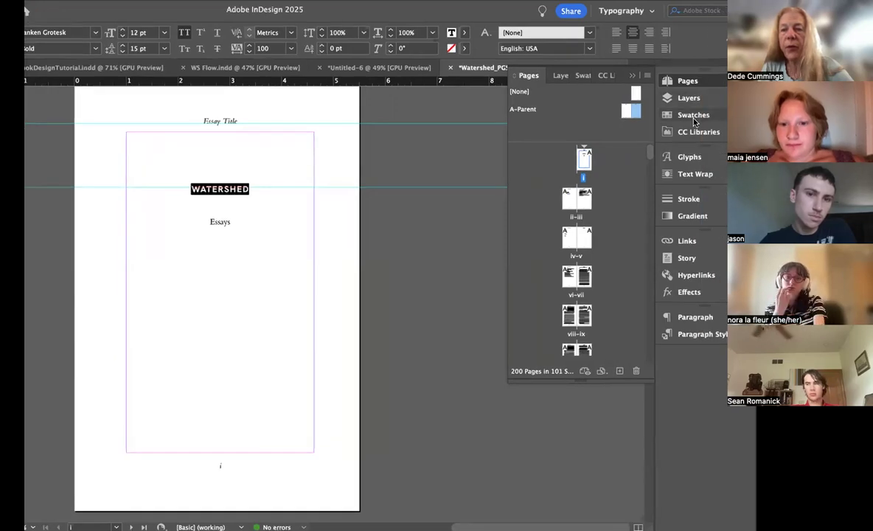
click(693, 116)
drag(613, 96, 574, 101)
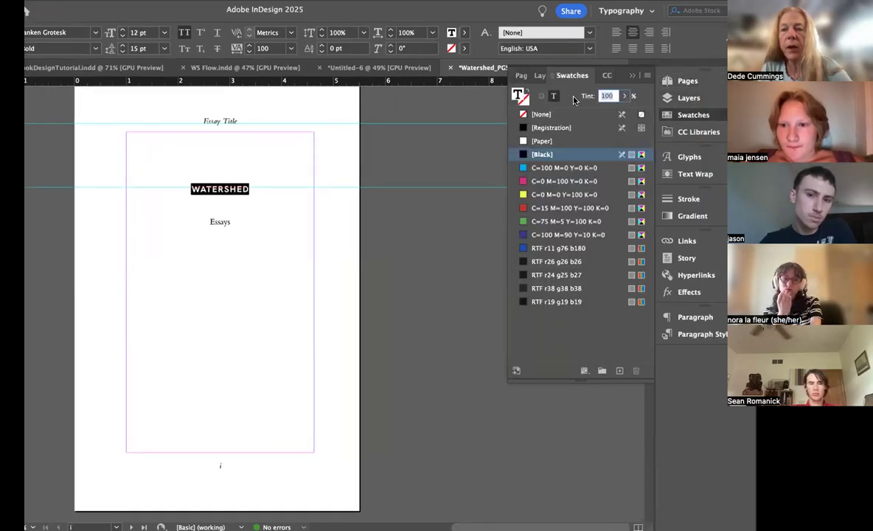
click(302, 284)
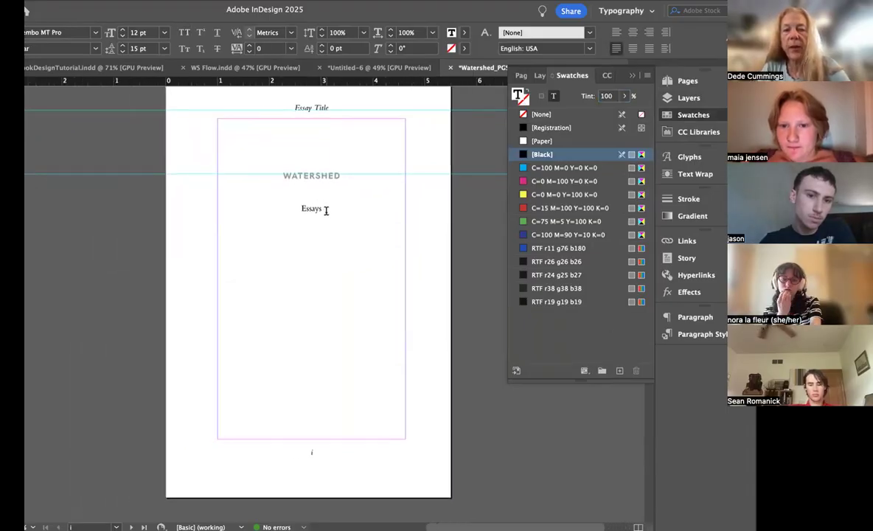
Step: Set the word Essays below the WATERSHED title to Bembo MT Pro Italic
double_click(317, 207)
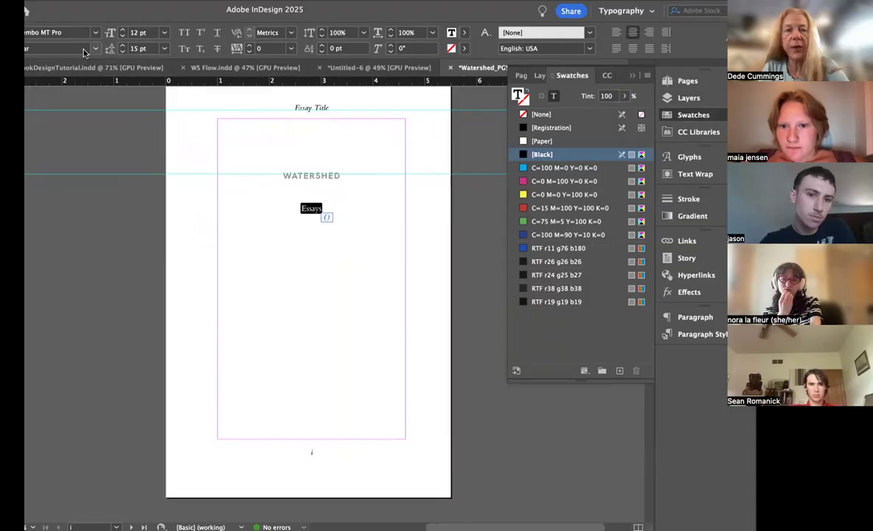
click(94, 49)
drag(130, 11, 201, 11)
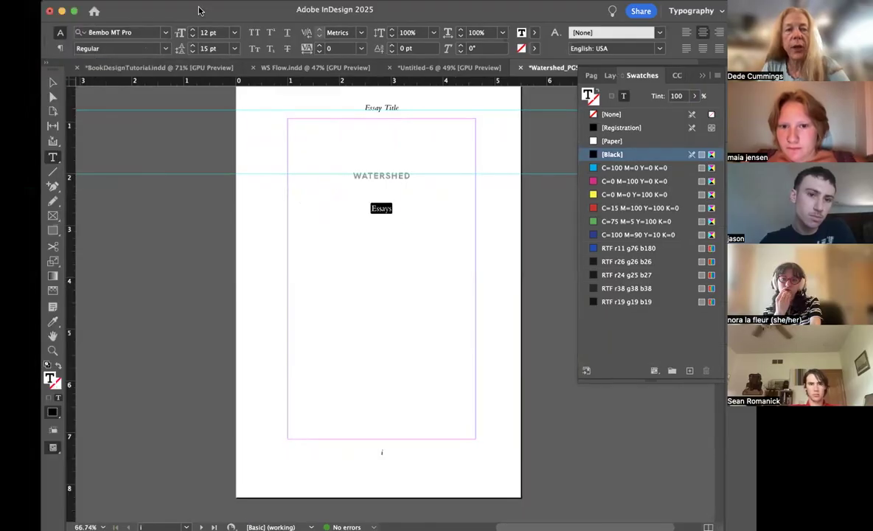
click(166, 48)
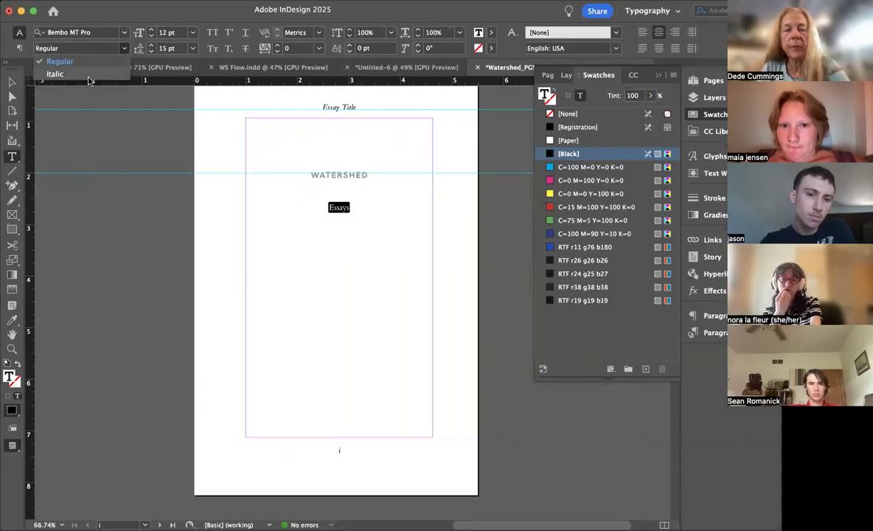
click(89, 77)
click(404, 233)
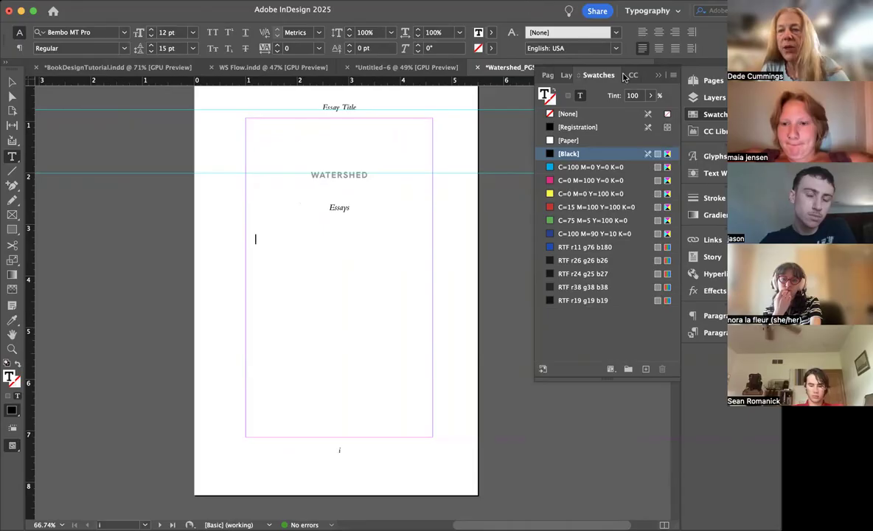
Step: Apply the [None] parent to page i and copy its WATERSHED and Essays lines
click(694, 81)
mouse_move(645, 93)
mouse_down()
mouse_move(553, 140)
mouse_move(594, 158)
mouse_up()
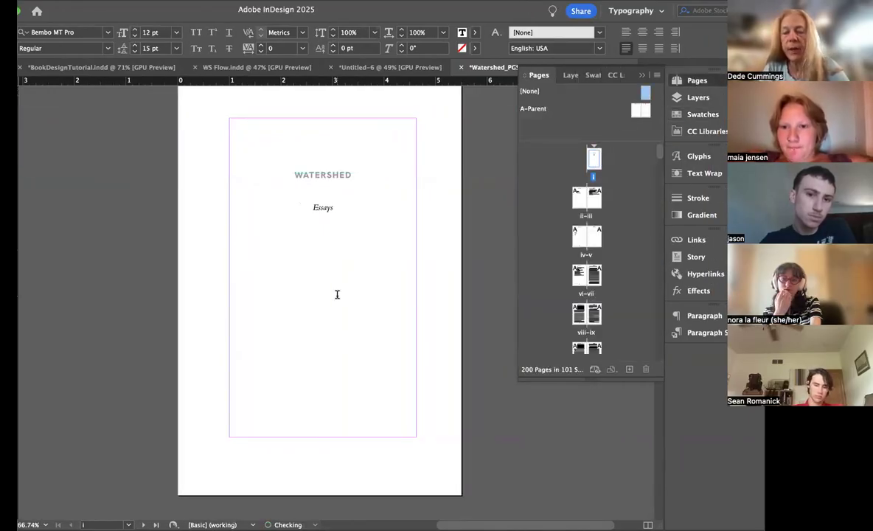
key(super+;)
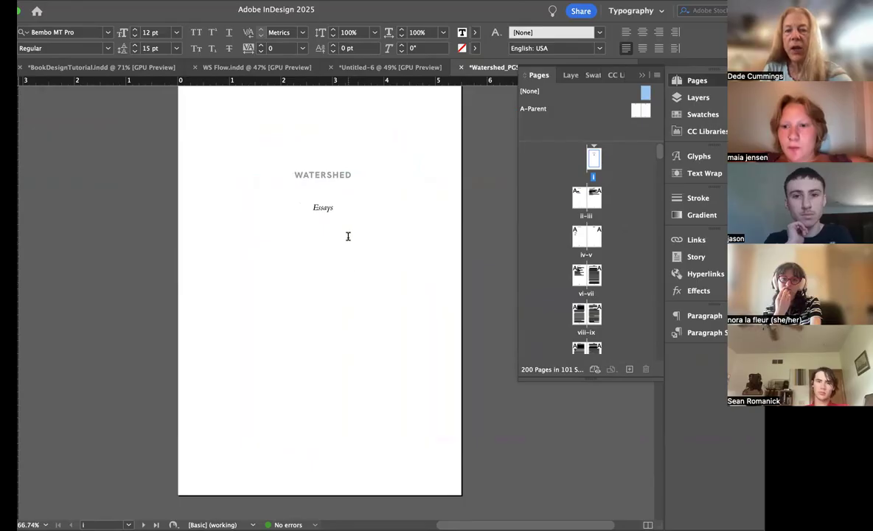
drag(343, 210, 260, 171)
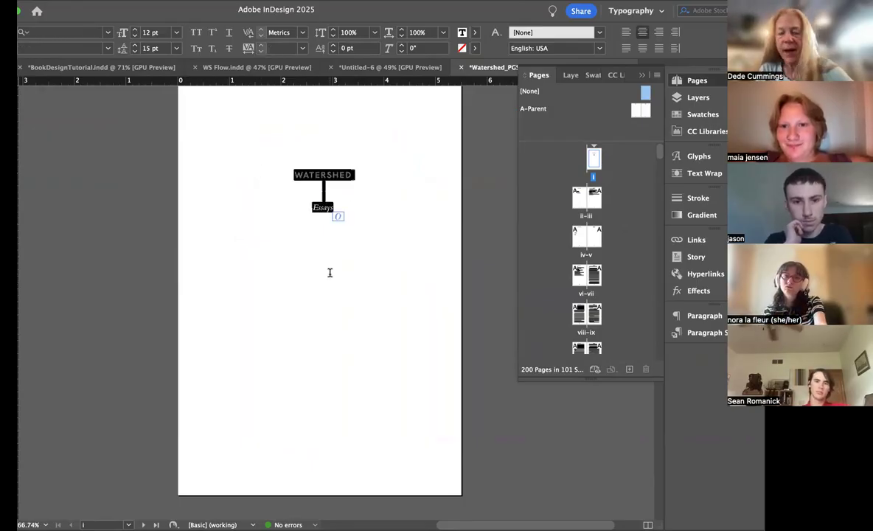
Step: Delete the author's name and contact details block from page ii
scroll(329, 272, down, 8)
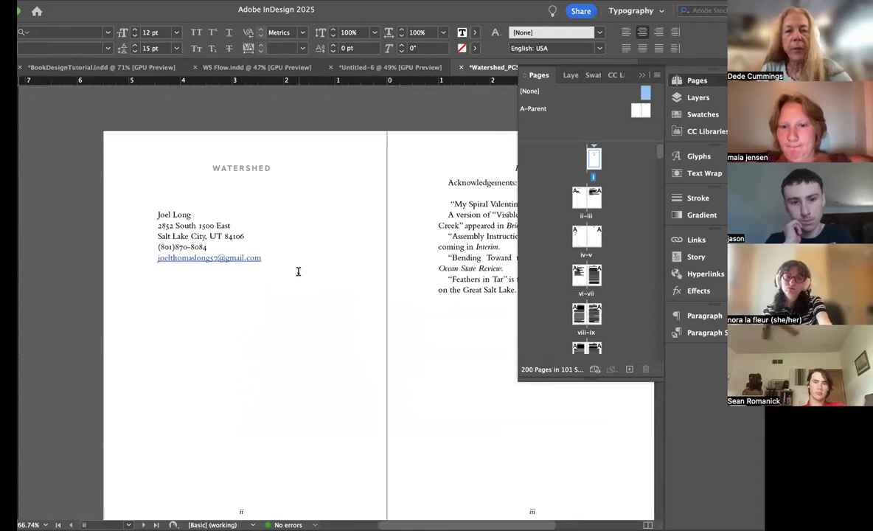
drag(281, 259, 139, 215)
key(BackSpace)
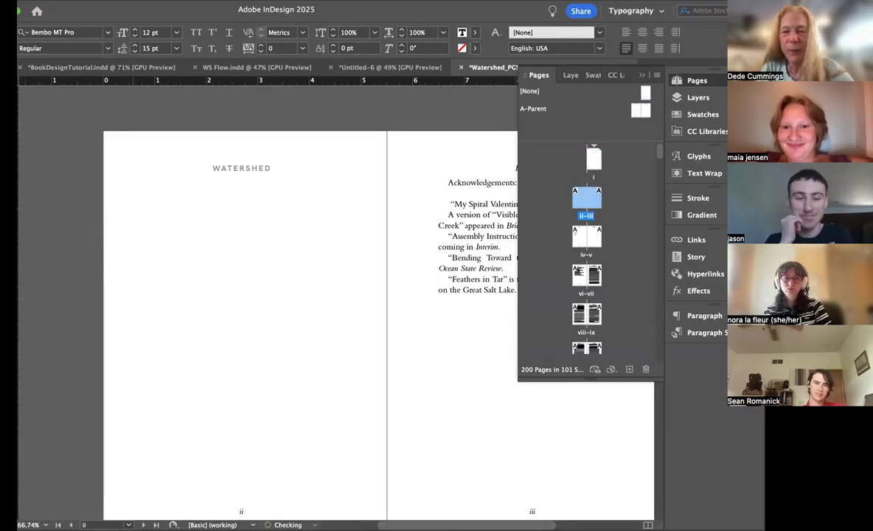
Step: Insert two column breaks before the Acknowledgements heading on page iii to push that text to page v
scroll(300, 226, right, 3)
scroll(300, 226, up, 1)
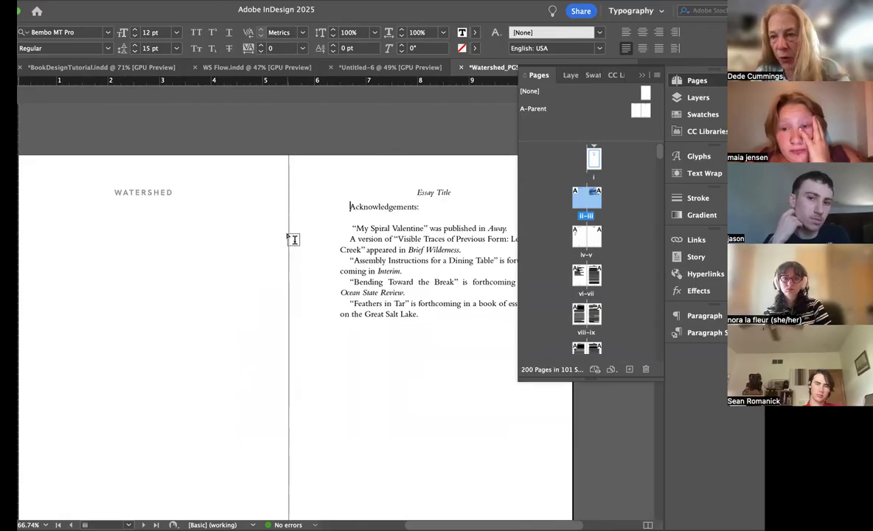
key(KP_Enter)
scroll(294, 239, down, 5)
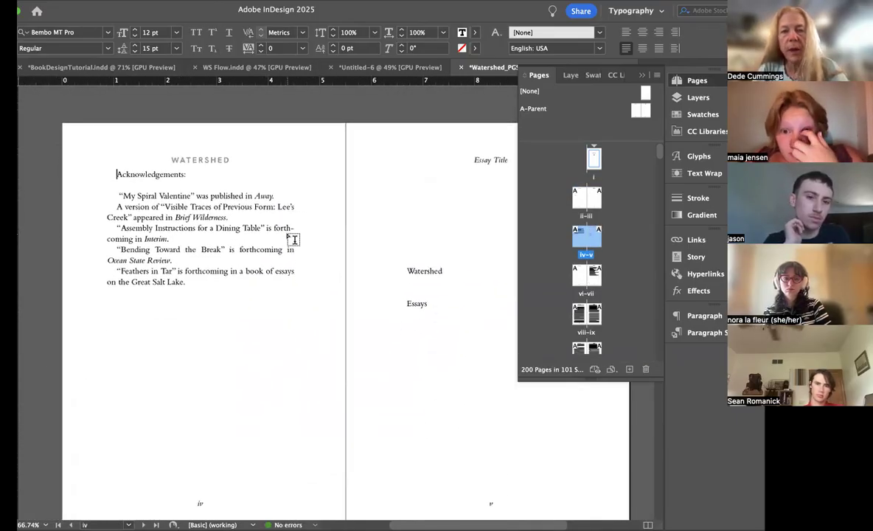
key(KP_Enter)
scroll(361, 220, up, 5)
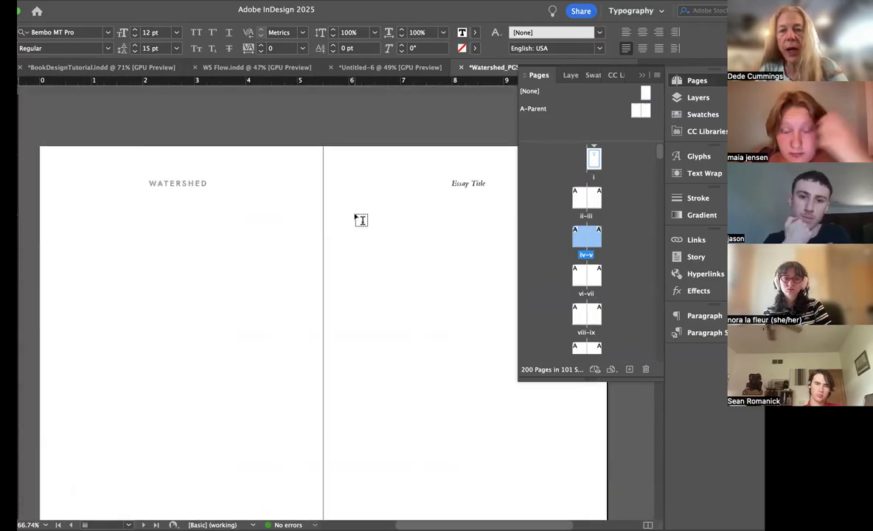
Step: Apply the [None] parent to pages ii and iii to remove their running heads and folios
double_click(574, 204)
scroll(376, 208, right, 6)
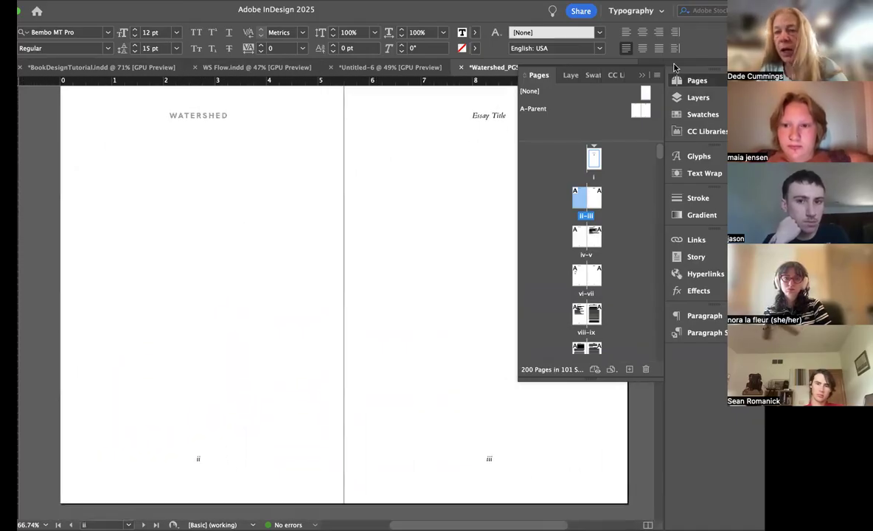
drag(645, 88, 575, 193)
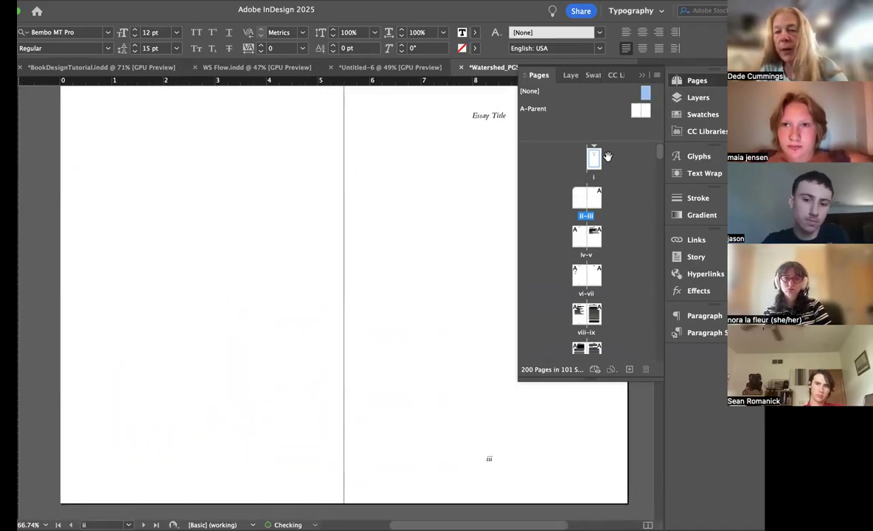
drag(646, 92, 594, 194)
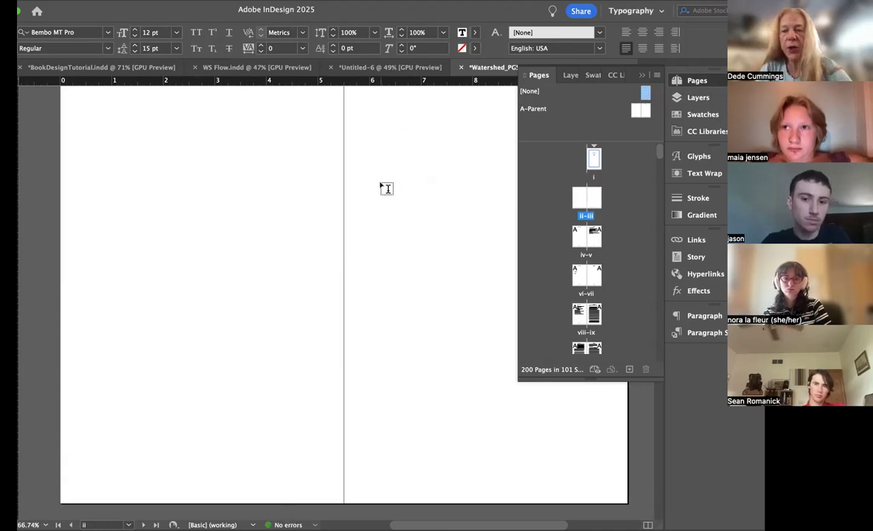
Step: Show the margin guides on the ii–iii spread and place a horizontal ruler guide at about 2 in
key(w)
scroll(395, 175, right, 1)
scroll(395, 174, right, 2)
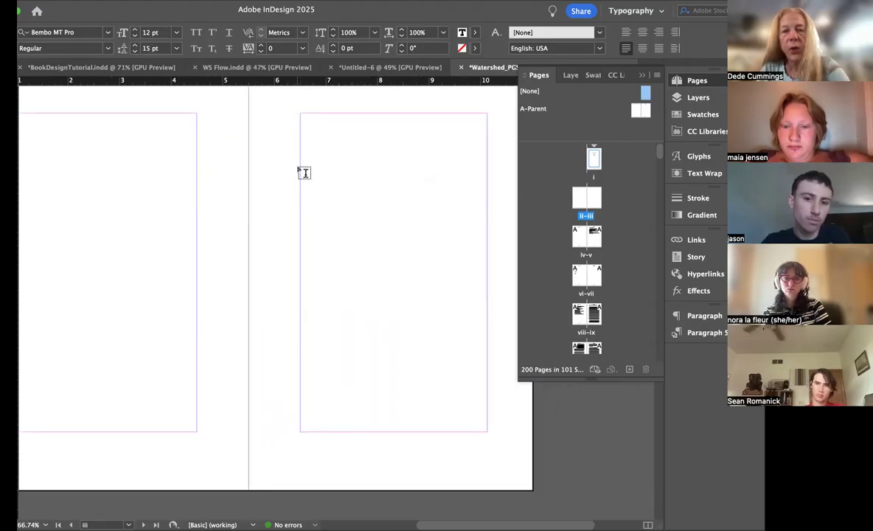
scroll(276, 155, left, 5)
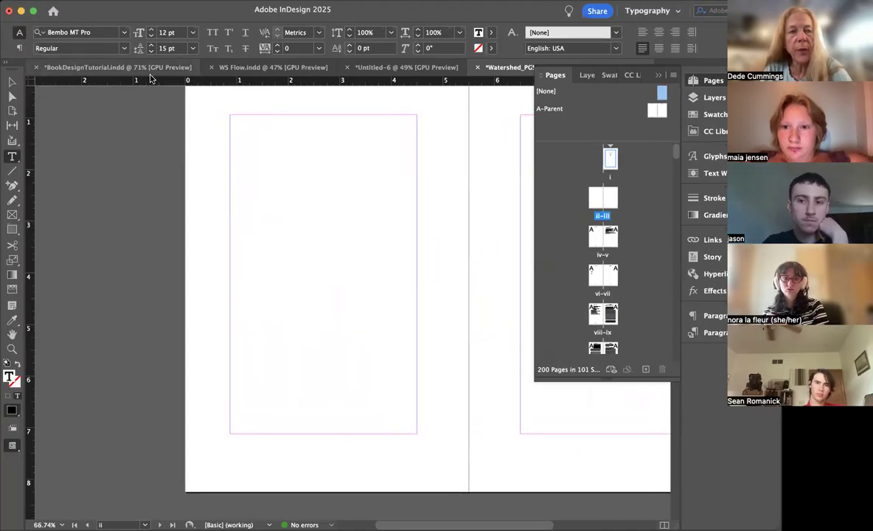
drag(135, 81, 146, 171)
scroll(291, 178, right, 10)
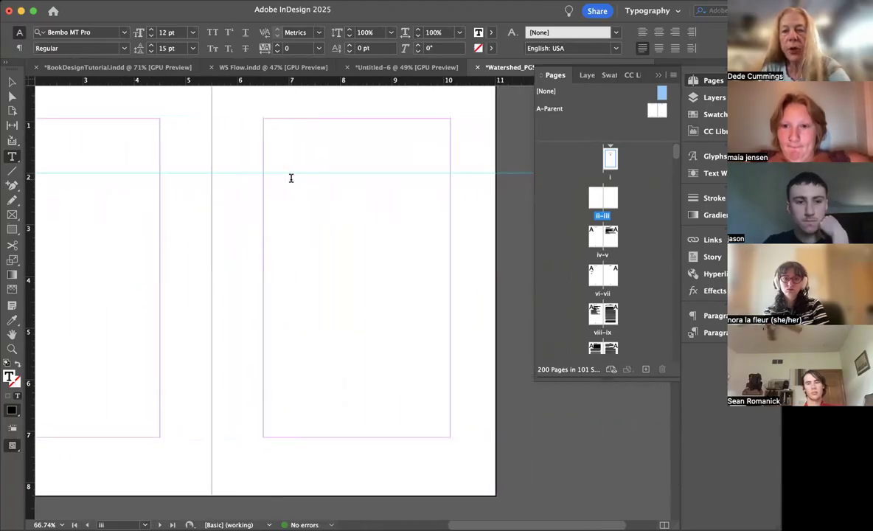
Step: Draw a margin-wide text frame, about 3.6 in wide, below the guide on page iii and paste the copied WATERSHED and Essays lines
drag(263, 177, 450, 264)
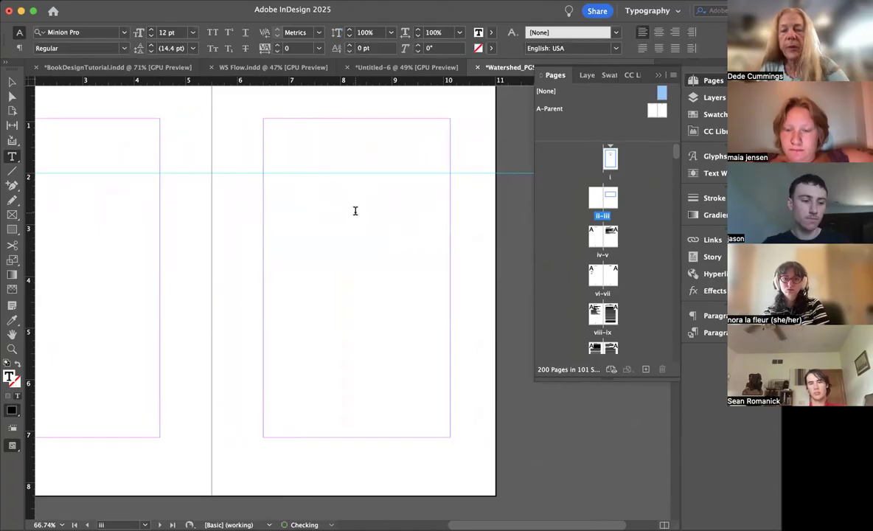
drag(354, 177, 355, 174)
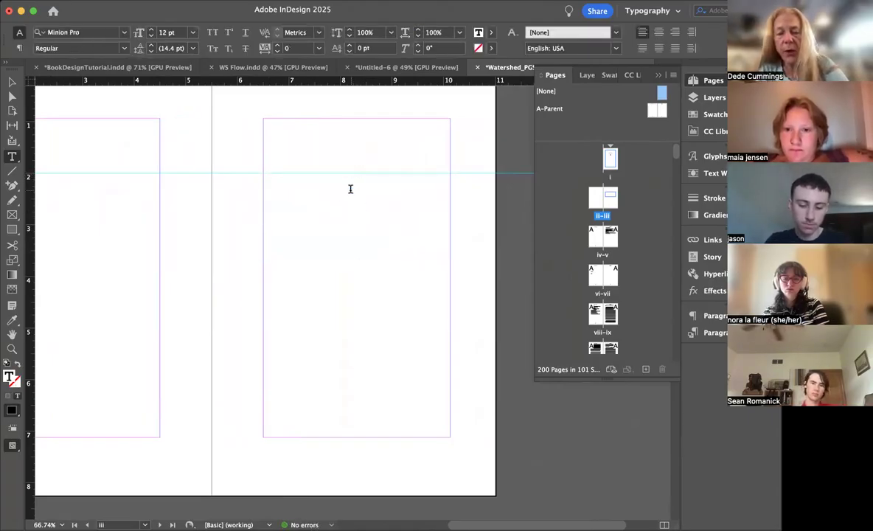
text(WATERSHED Essays)
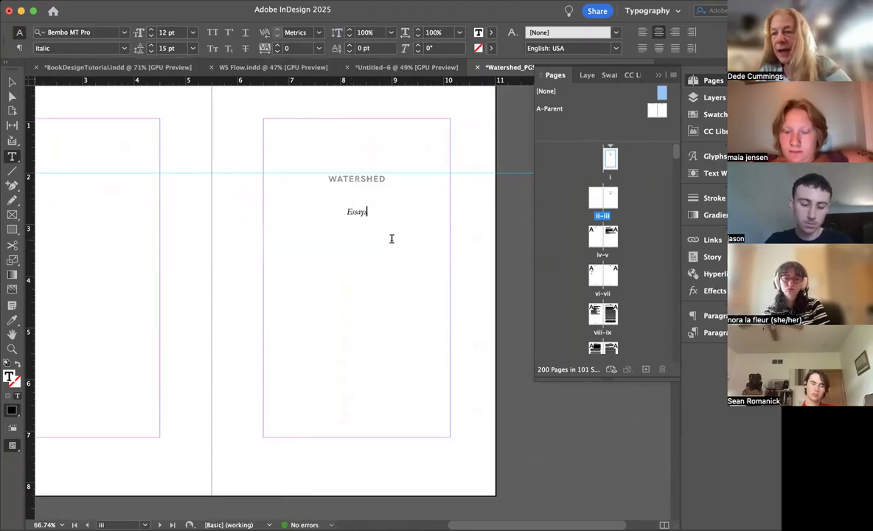
Step: Enlarge the WATERSHED and Essays lines on page iii to 30 pt
drag(376, 216, 277, 176)
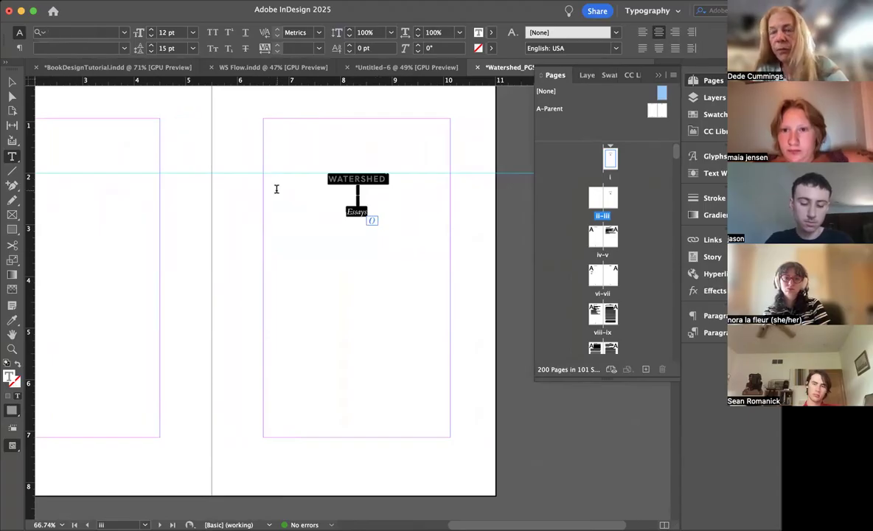
key(super+shift+period)
key(super+shift+period)
key(super+shift+period)
key(super+shift+period)
key(super+shift+period)
key(super+shift+period)
key(super+shift+period)
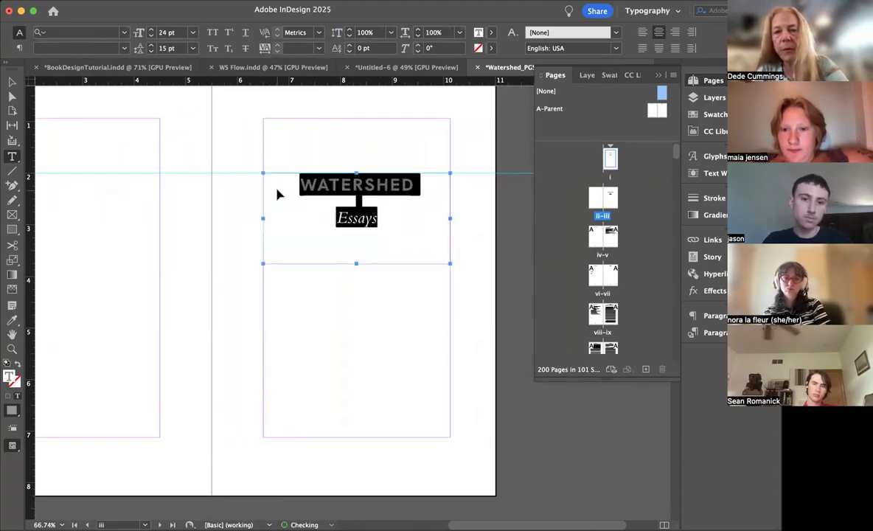
key(super+shift+period)
key(super+shift+period)
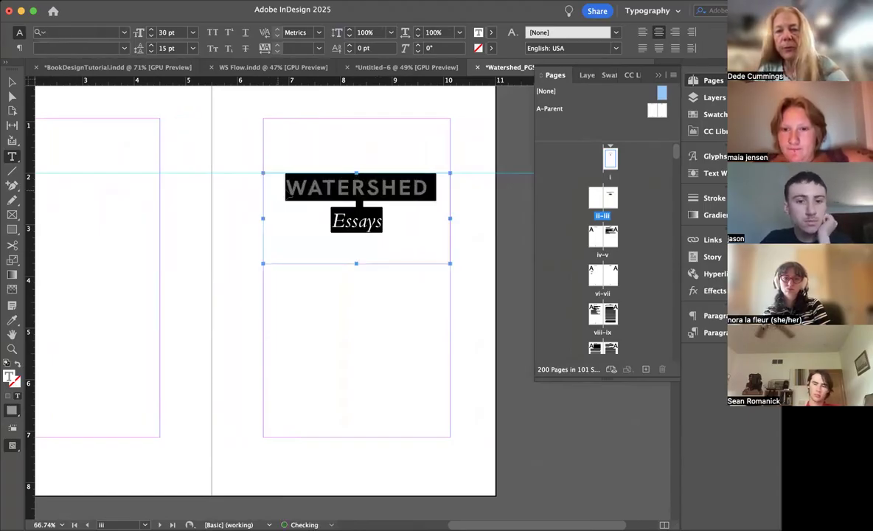
click(430, 234)
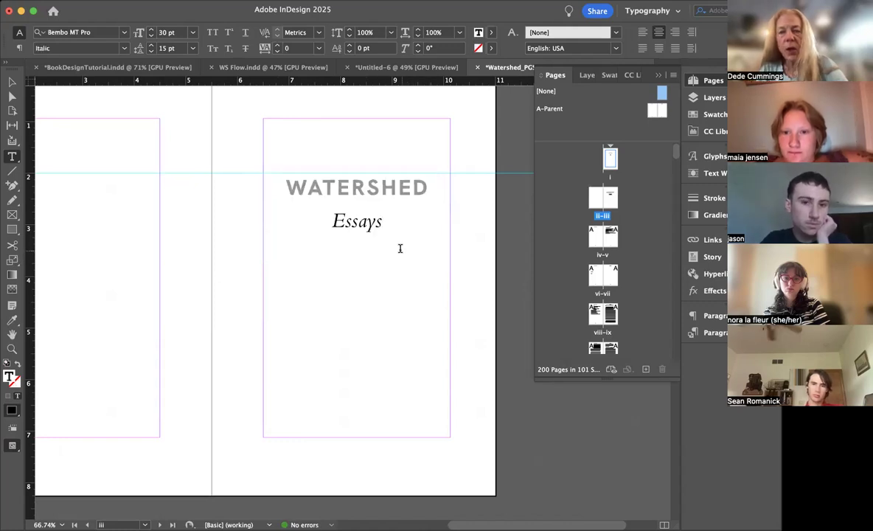
Step: Extend the title text frame on page iii to about 3.2 in high and add the author's name below Essays
key(Return)
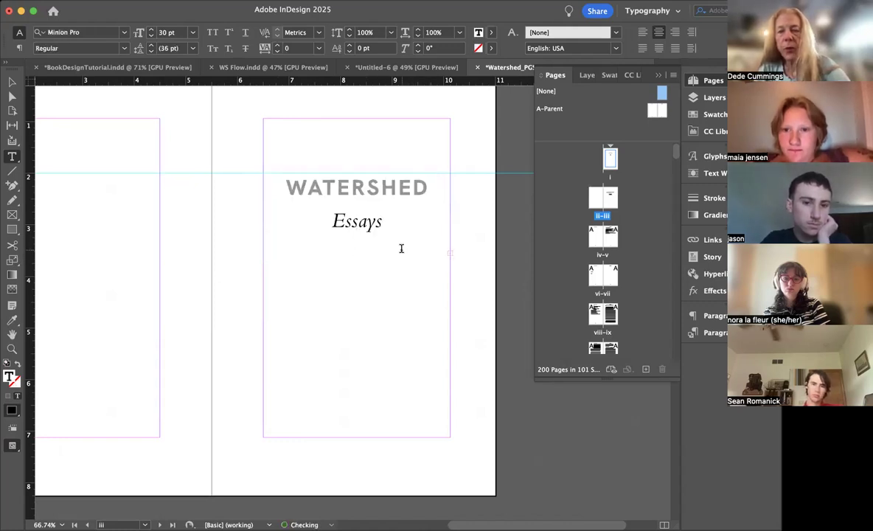
key(Escape)
key(super+alt+c)
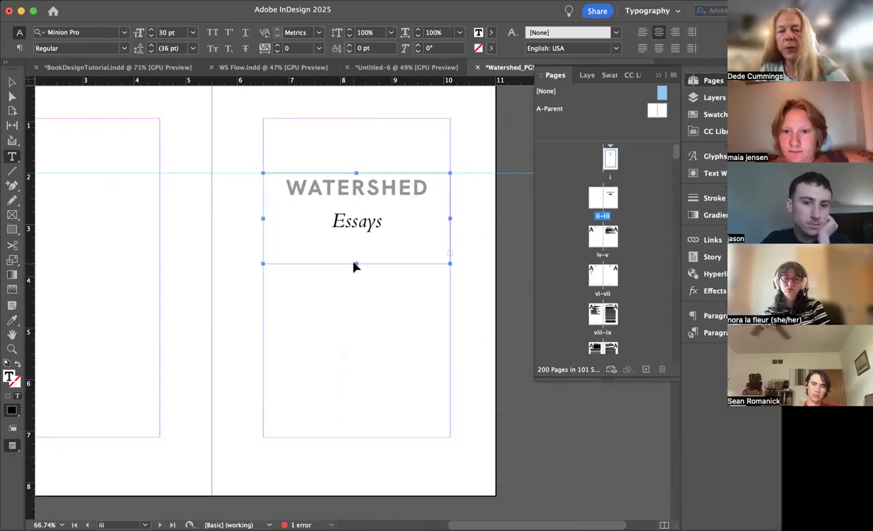
drag(356, 262, 362, 334)
click(361, 335)
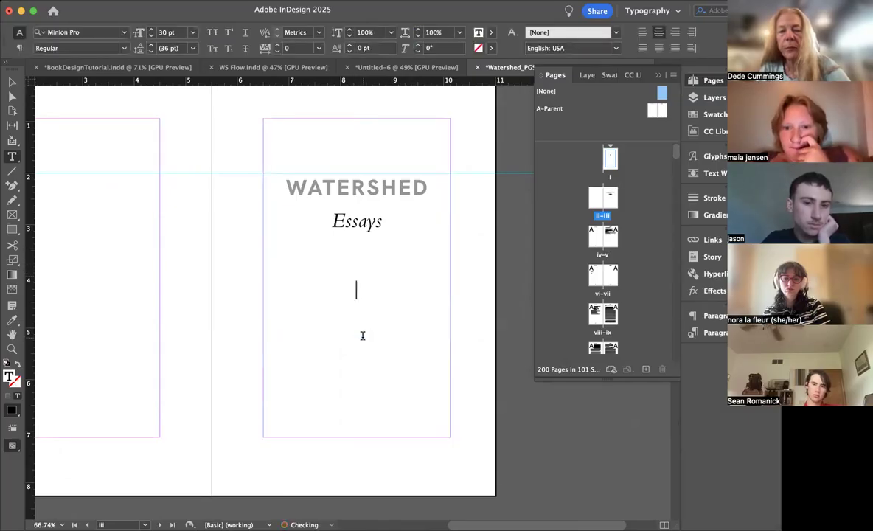
text(Joel)
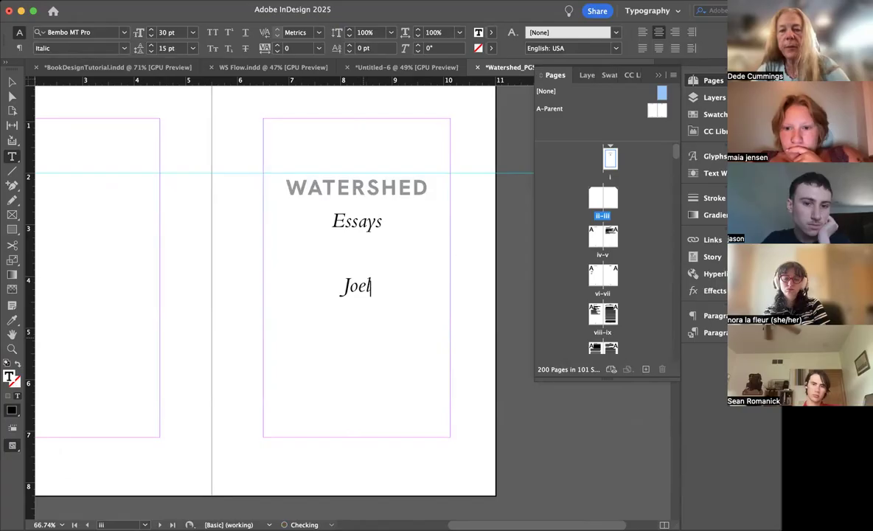
text( Long)
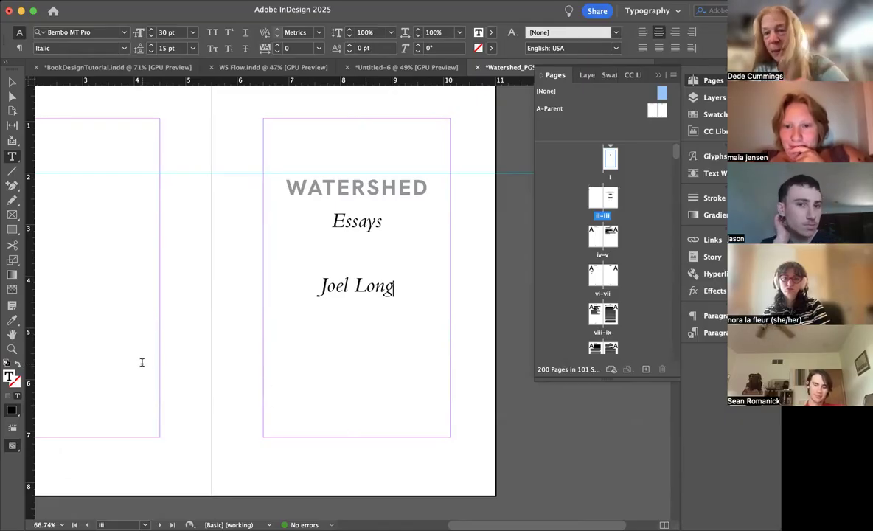
Step: Format the author's name on page iii in Bembo MT Pro Regular with subscript, small caps and a tracking of 100
drag(399, 288, 298, 289)
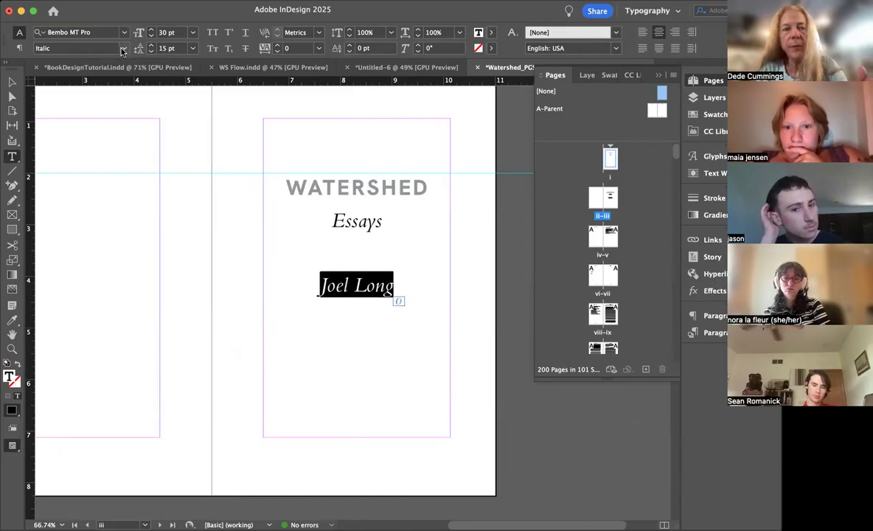
click(123, 50)
click(86, 61)
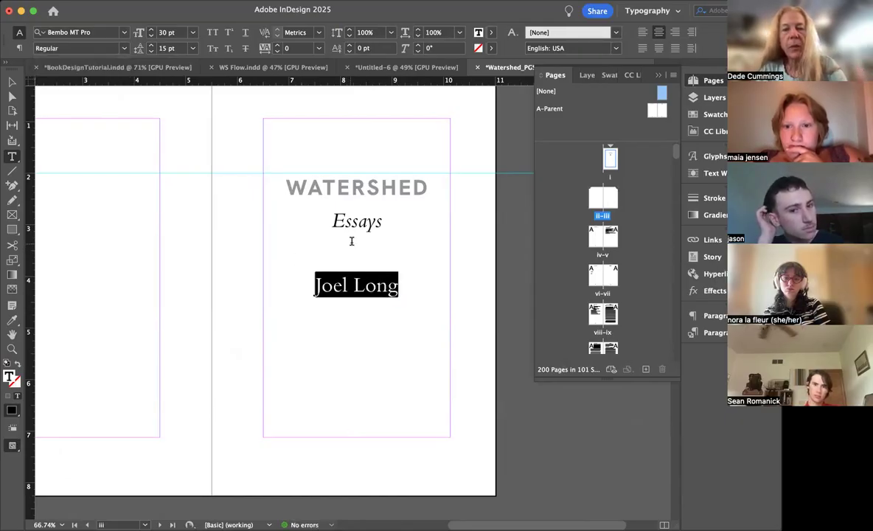
click(228, 49)
click(278, 46)
click(278, 46)
click(278, 46)
click(278, 45)
click(278, 46)
click(278, 46)
click(278, 45)
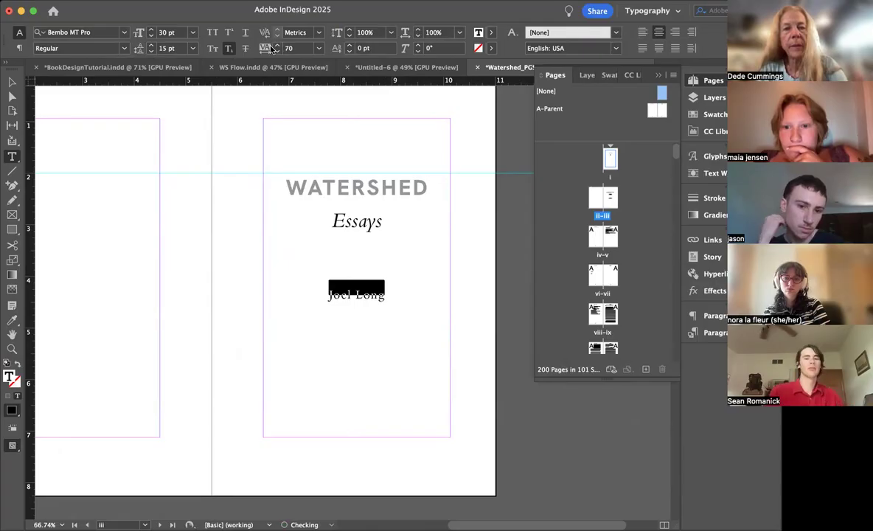
click(212, 48)
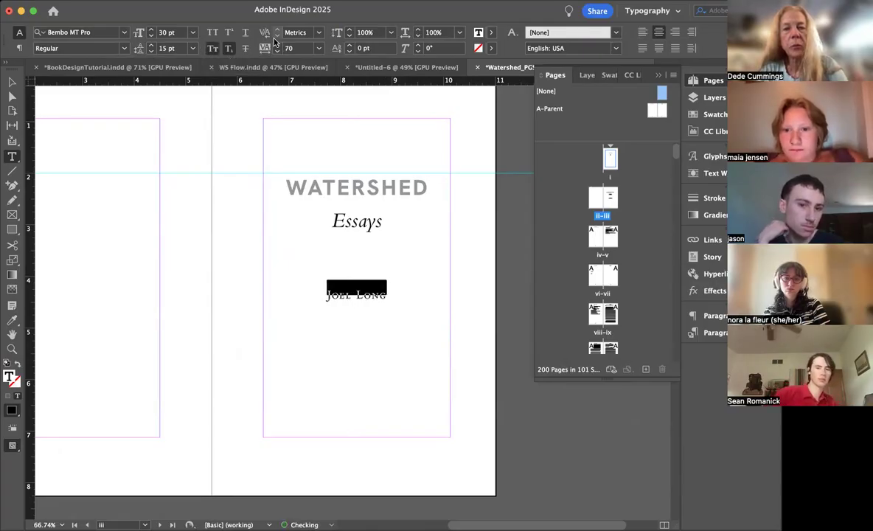
click(412, 254)
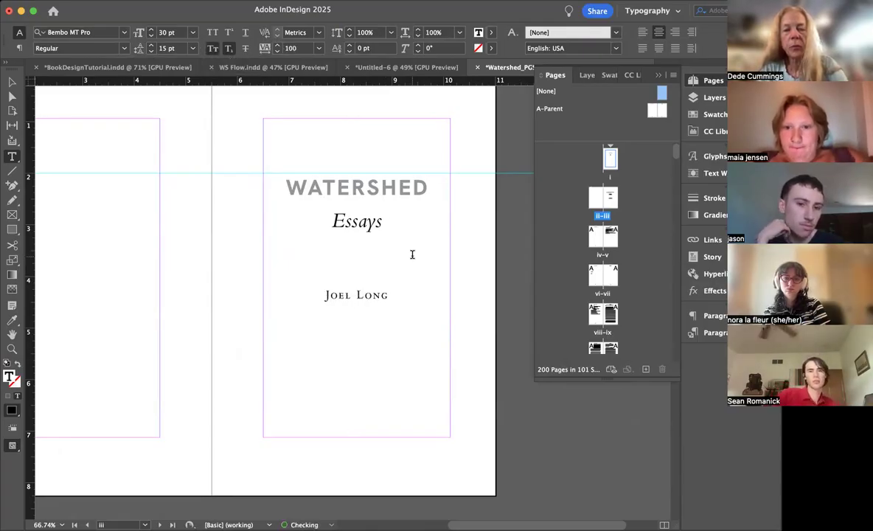
Step: Remove the subscript from the author's name on page iii and set its size to 26 pt
scroll(412, 254, down, 2)
click(306, 258)
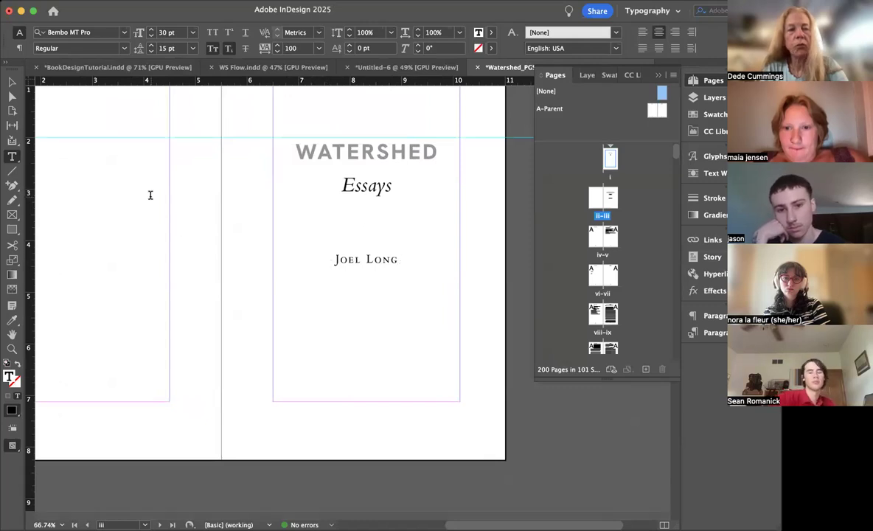
key(Escape)
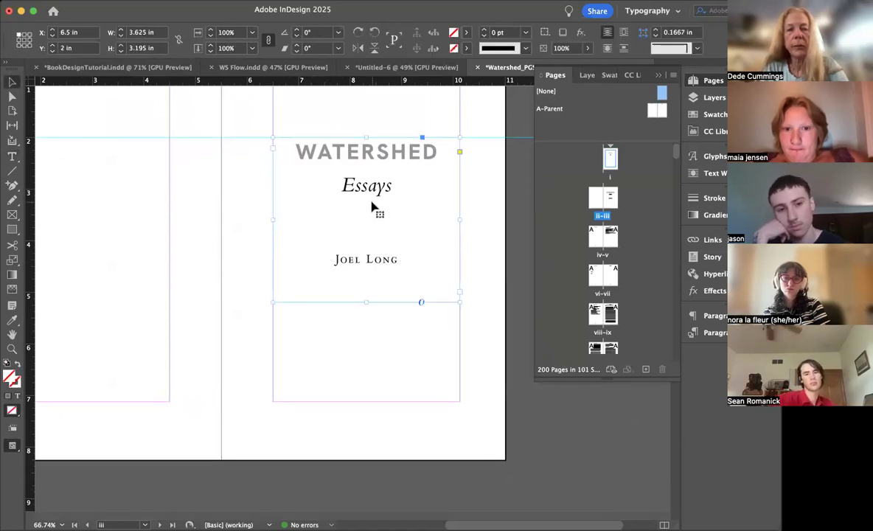
double_click(397, 260)
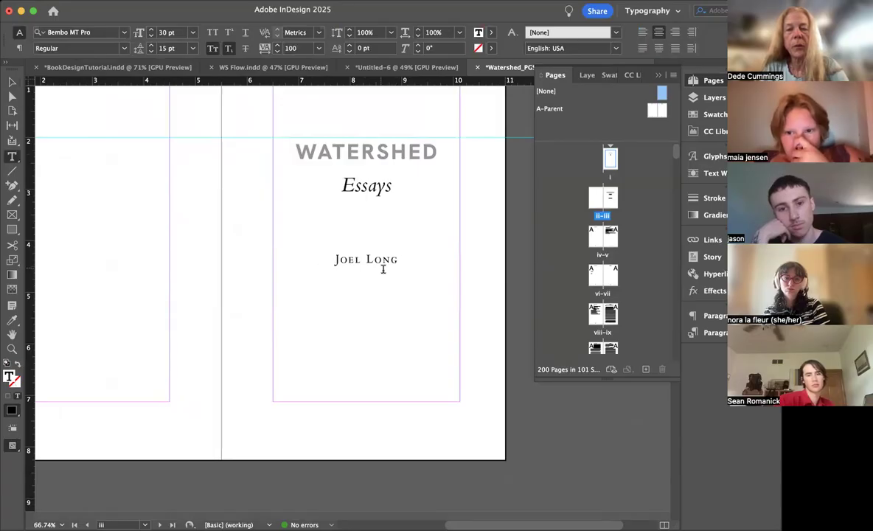
triple_click(376, 255)
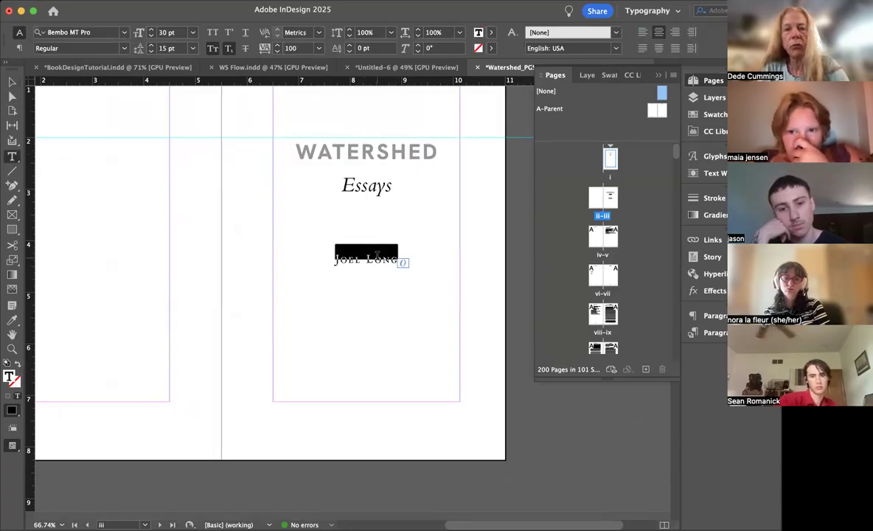
key(super+shift+period)
key(super+shift+period)
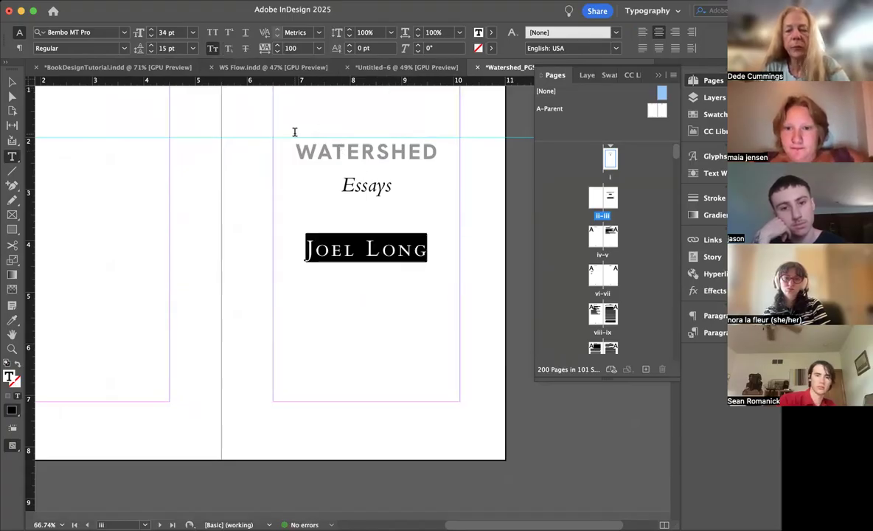
key(super+shift+comma)
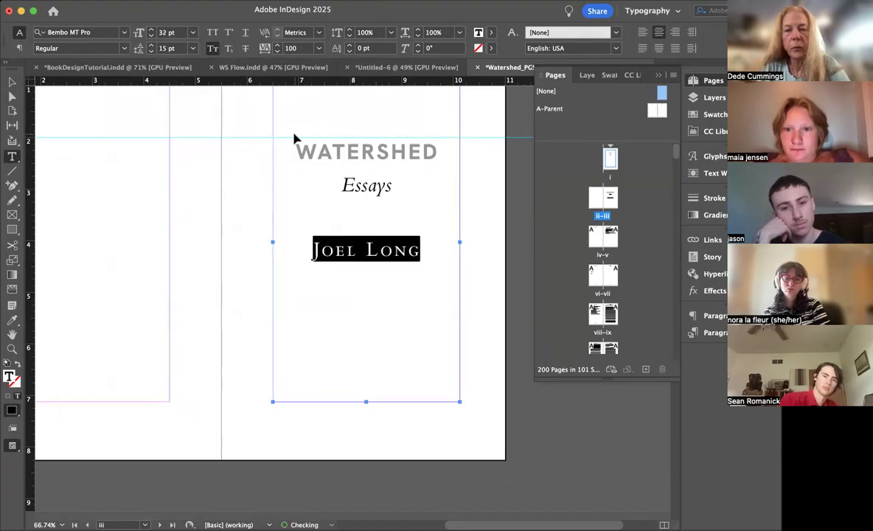
key(super+shift+comma)
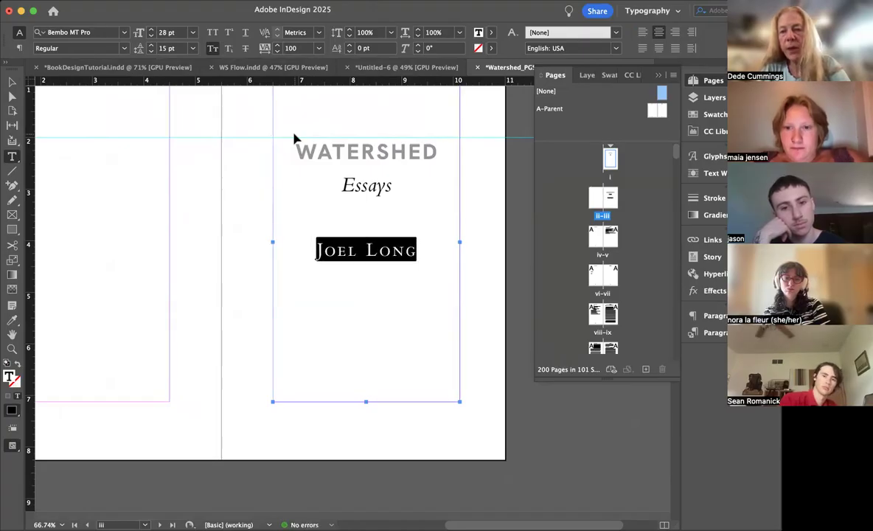
key(super+shift+comma)
Step: Reduce the Essays line on page iii to 26 pt and add three blank lines above it
drag(411, 189, 324, 187)
key(super+shift+comma)
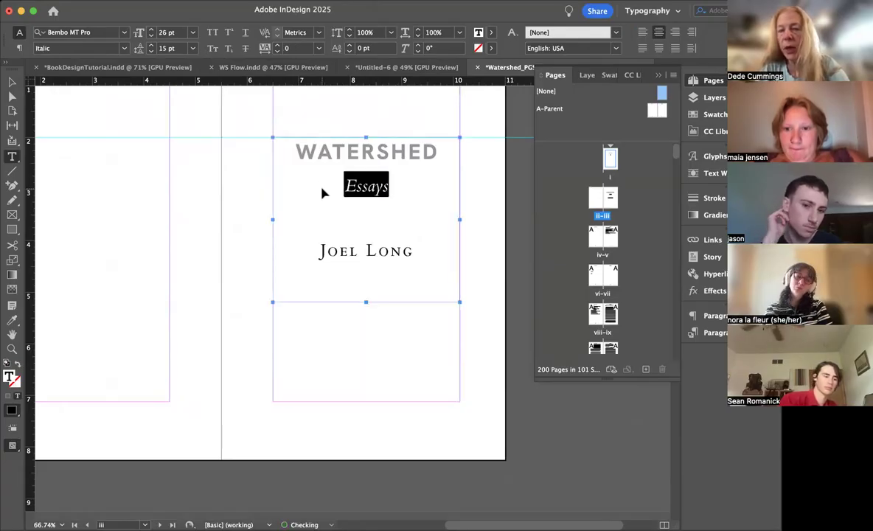
click(341, 189)
key(Return)
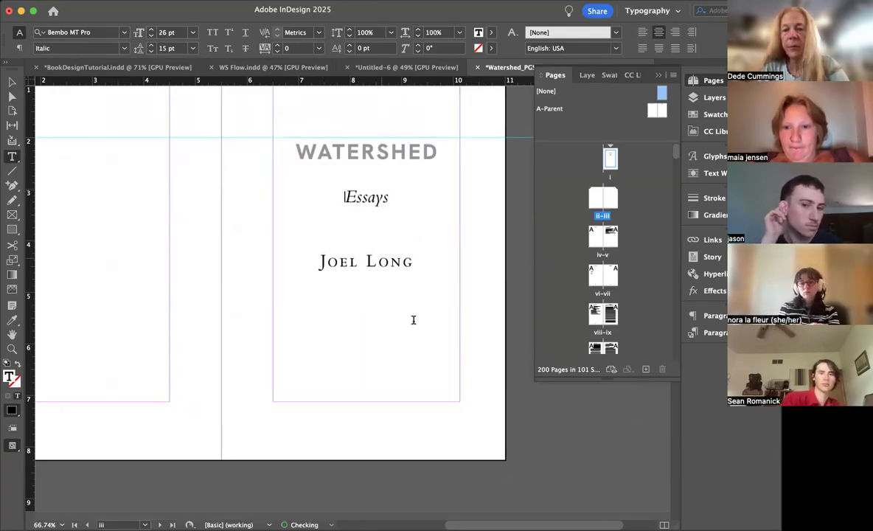
key(Return)
key(Return)
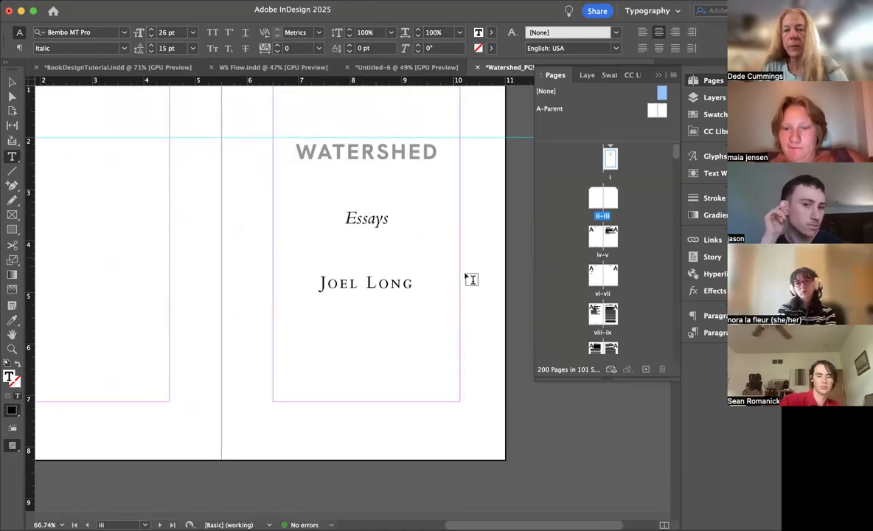
click(472, 280)
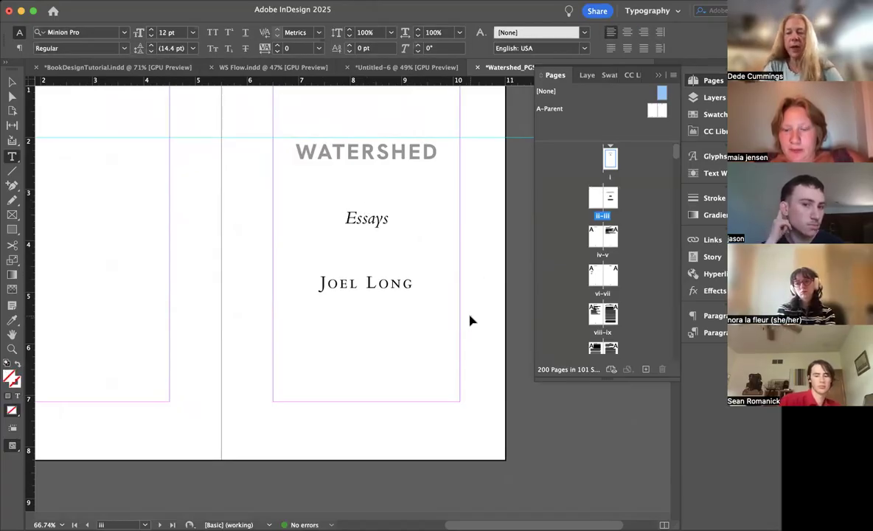
key(w)
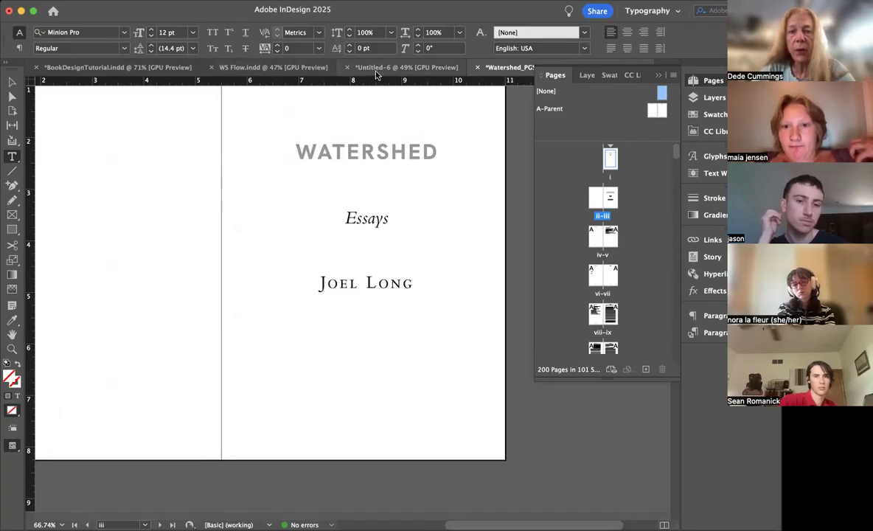
Step: Copy the Green Writers Press imprint frame from page iii of BookDesignTutorial.indd and paste it onto page iii of the Watershed document
click(135, 71)
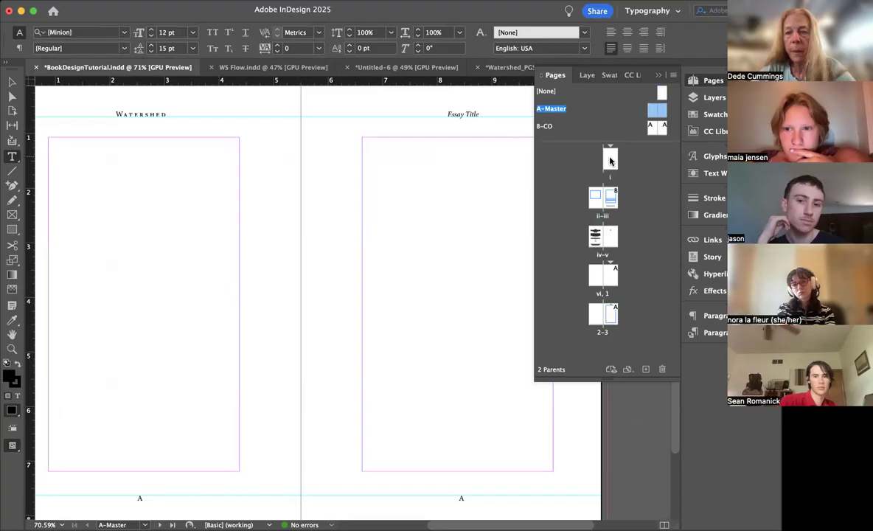
double_click(609, 204)
click(538, 468)
key(super+a)
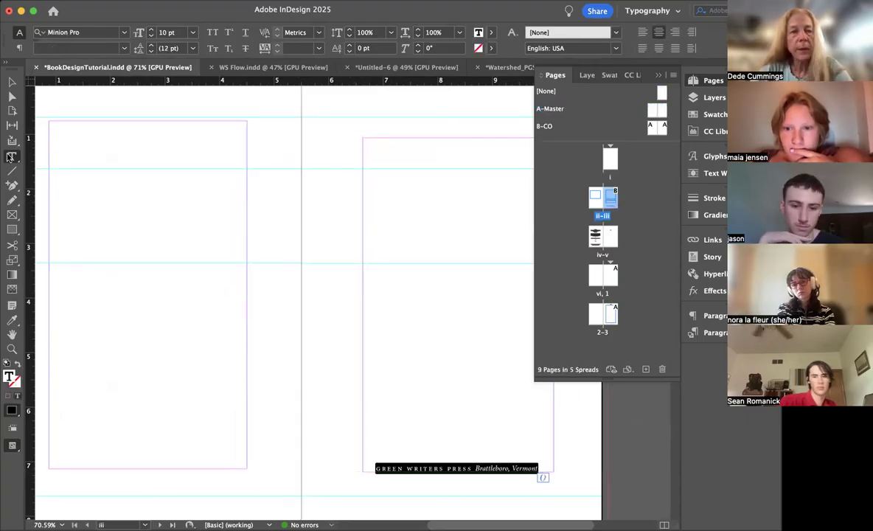
click(12, 83)
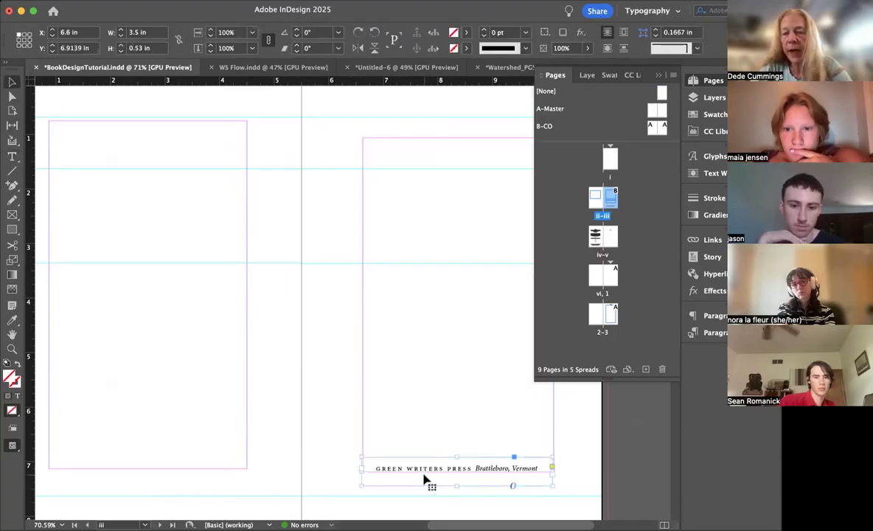
click(504, 68)
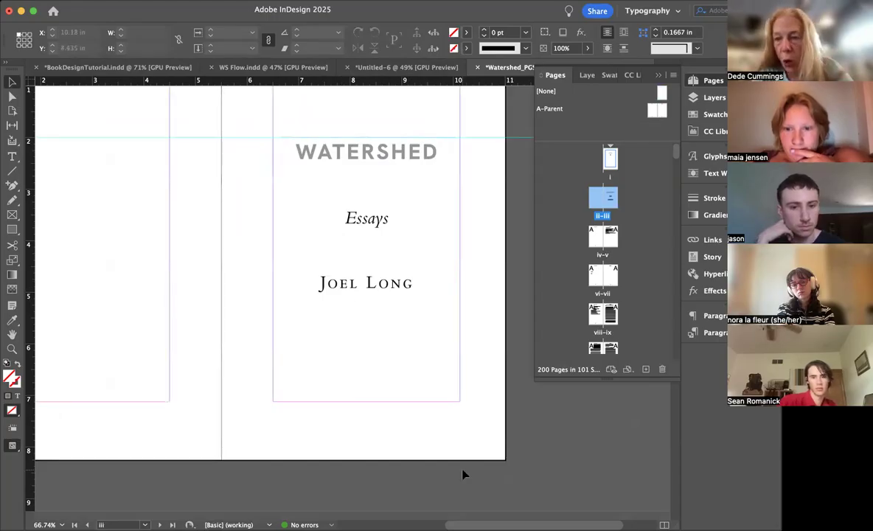
key(super+v)
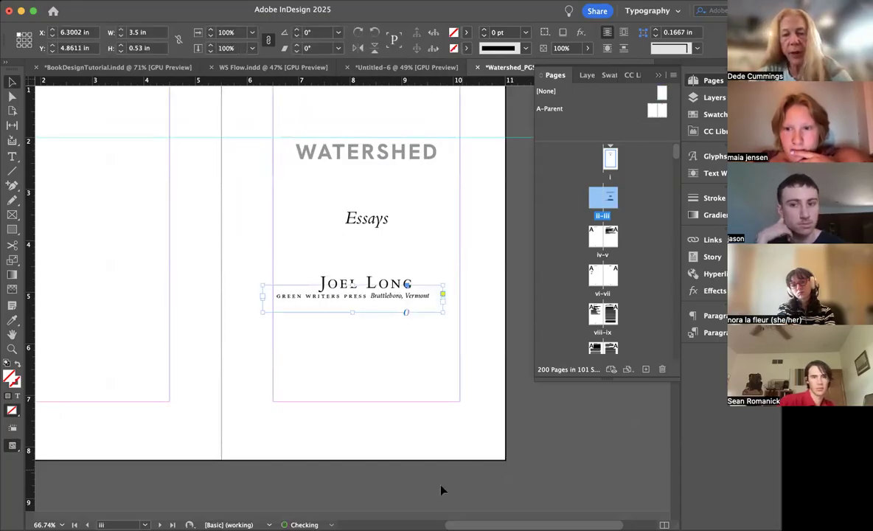
Step: Move the imprint frame to the bottom margin of page iii and resize it to about 3.64 in wide and 0.715 in high
drag(332, 298, 342, 400)
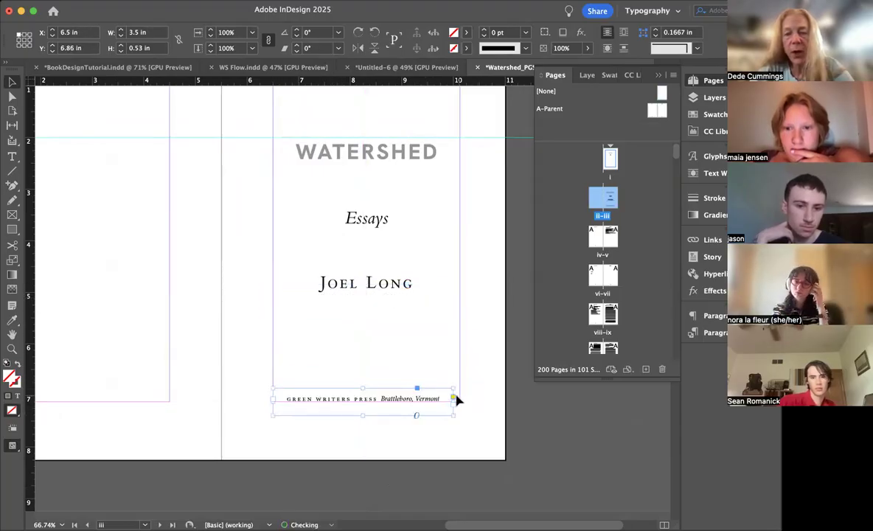
drag(453, 401, 461, 404)
drag(366, 388, 368, 377)
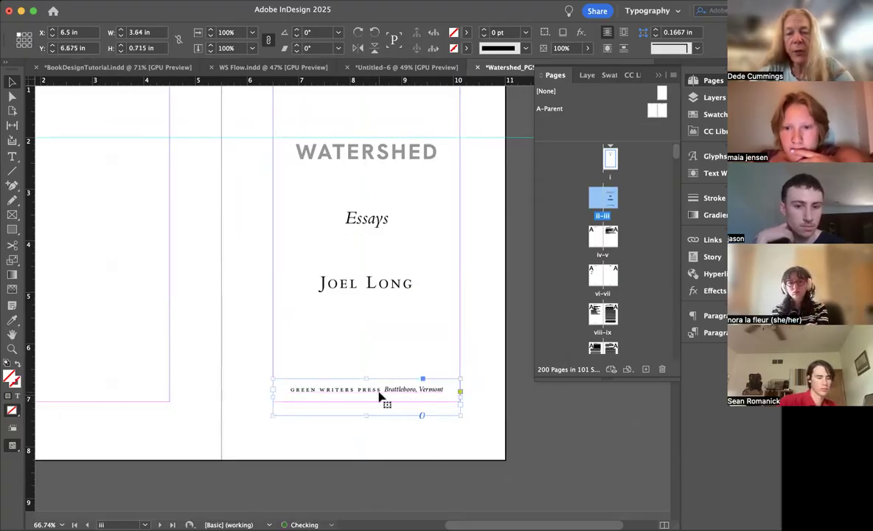
Step: Break the imprint so that Brattleboro, Vermont sits on its own line, and increase the leading of both lines by two steps
double_click(383, 389)
key(Return)
drag(408, 399, 292, 382)
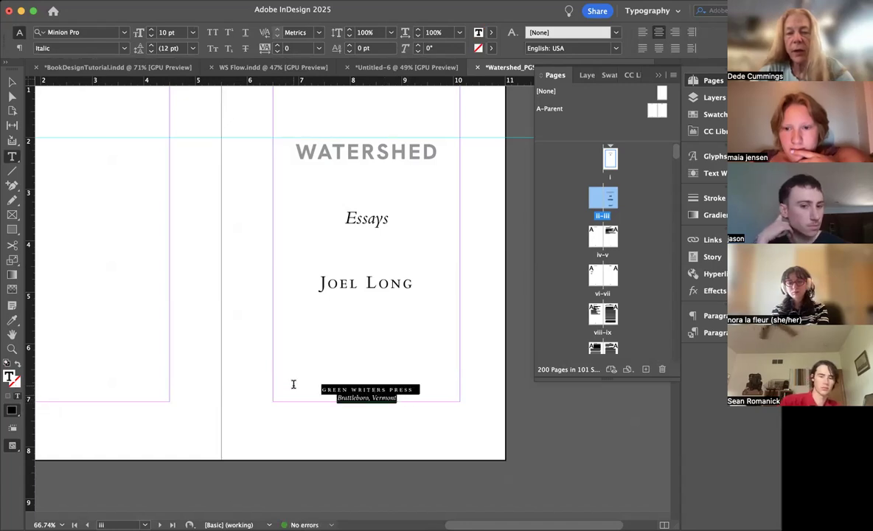
click(150, 46)
click(151, 47)
click(150, 47)
click(11, 80)
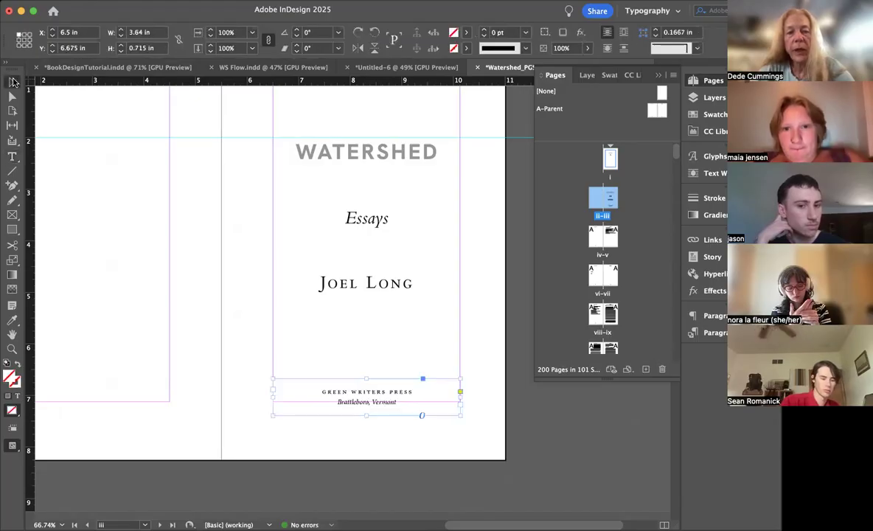
Step: Nudge the imprint frame up to Y 6.6056 in and preview the title page without guides
key(Up)
key(Up)
key(Up)
key(Up)
key(Up)
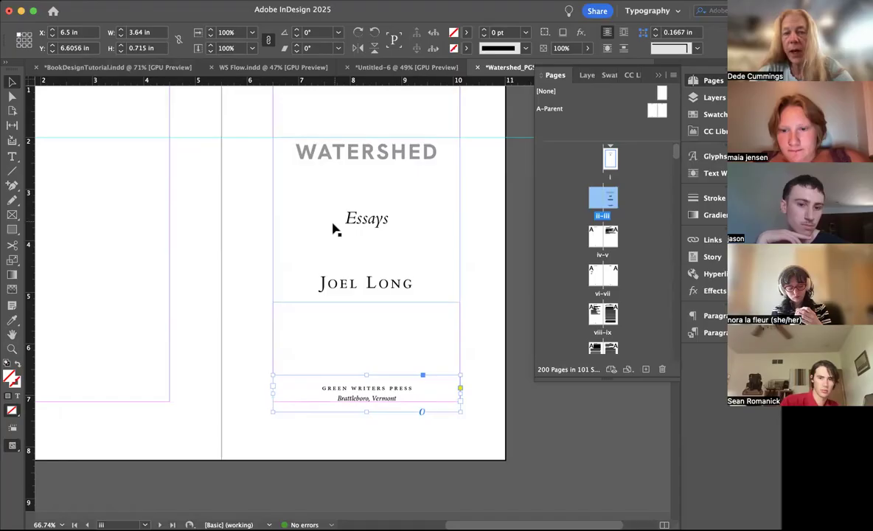
click(249, 279)
key(w)
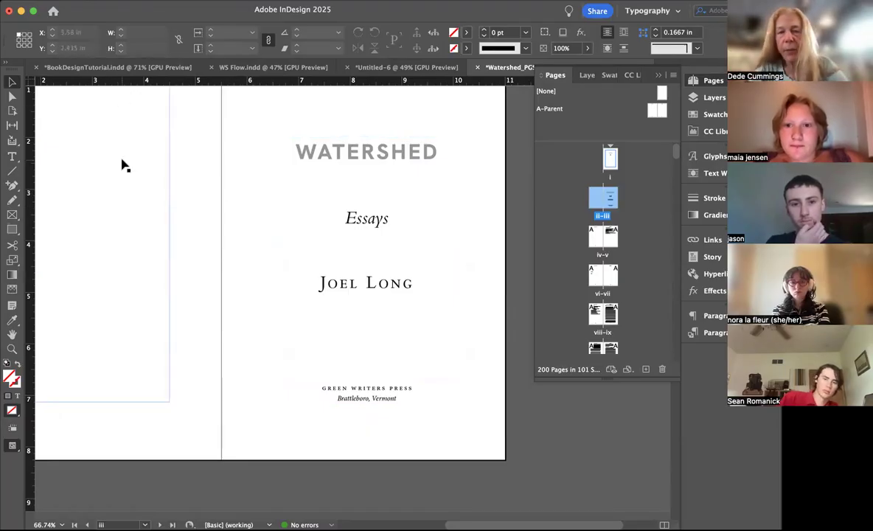
Step: Start placing an image, search this Mac for "minion orn" and show the results in column view
key(super+d)
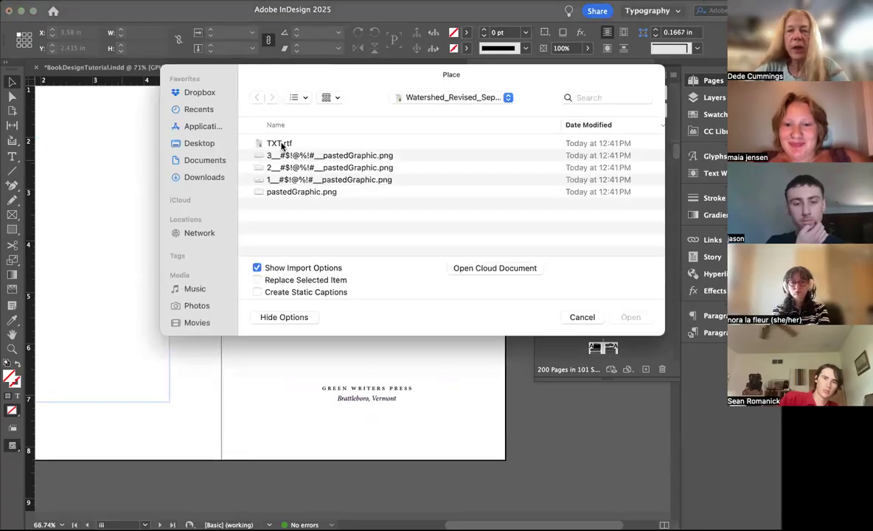
click(616, 94)
text(minion)
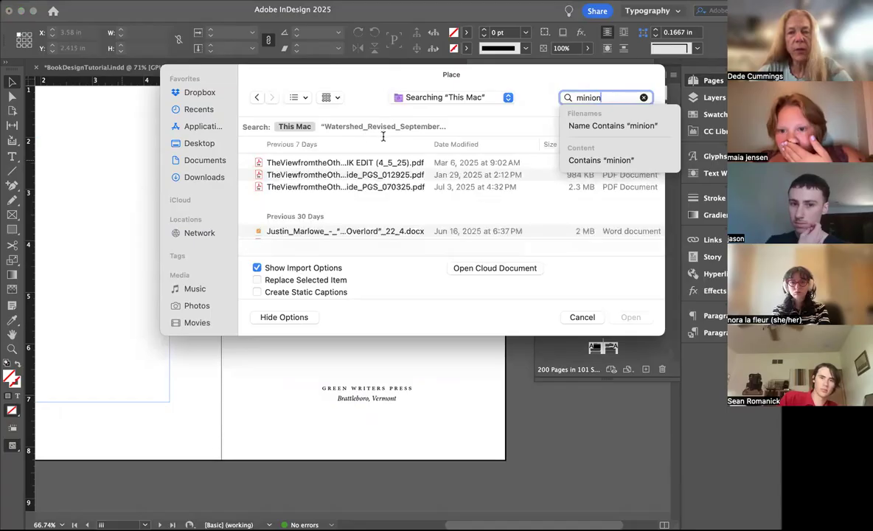
text( orn)
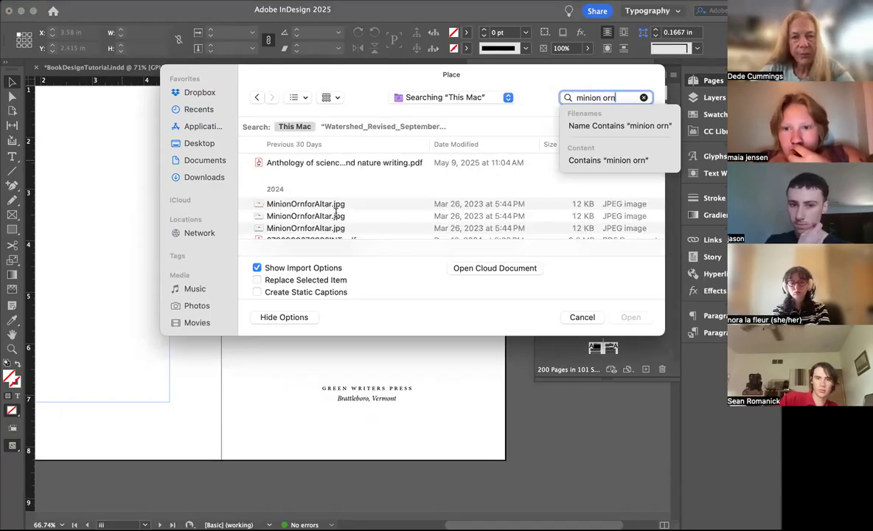
click(295, 203)
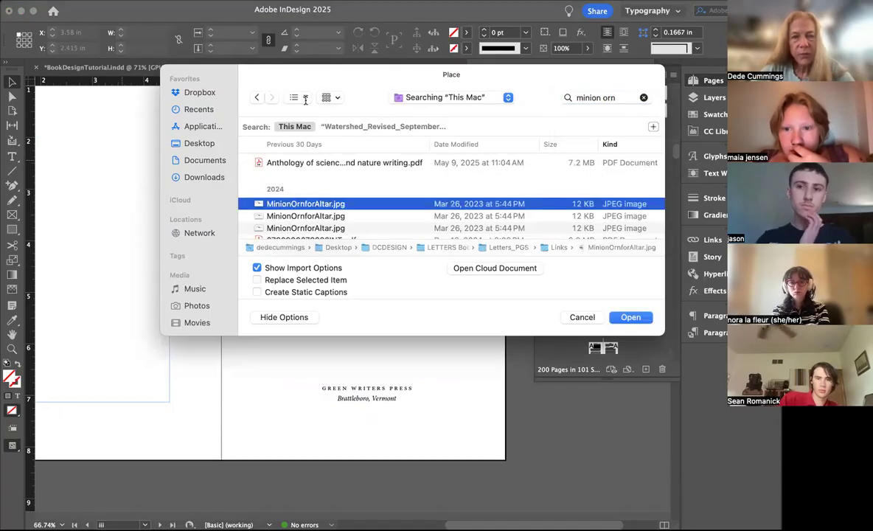
double_click(339, 204)
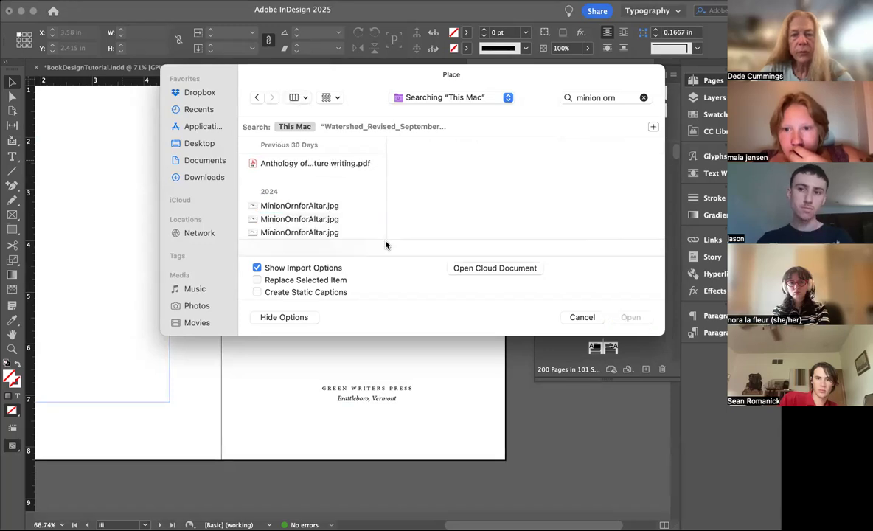
Step: Preview the MinionOrn and TLOL Minion Orn files among the search results to compare the ornament designs
click(312, 208)
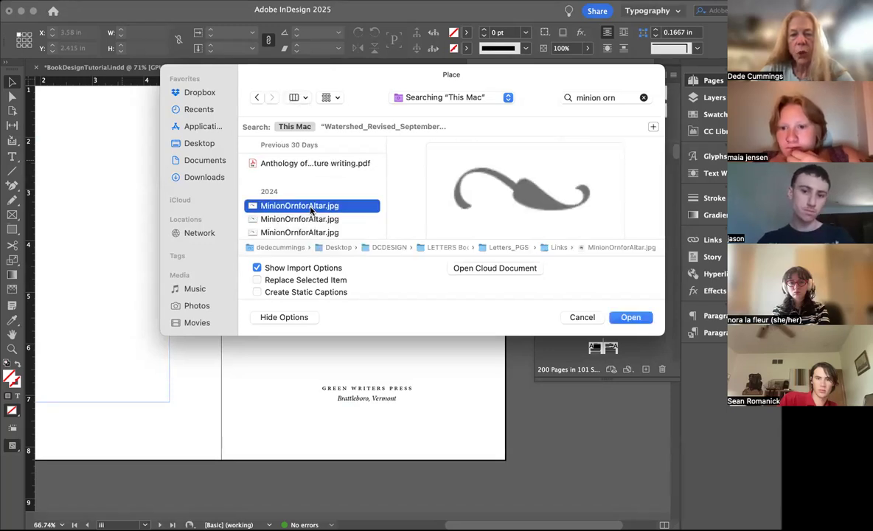
click(308, 233)
scroll(307, 234, down, 5)
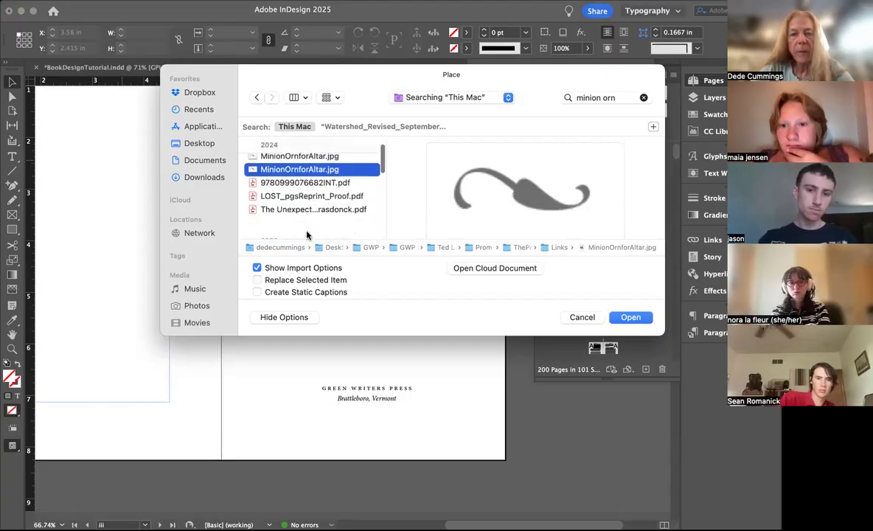
scroll(307, 234, down, 10)
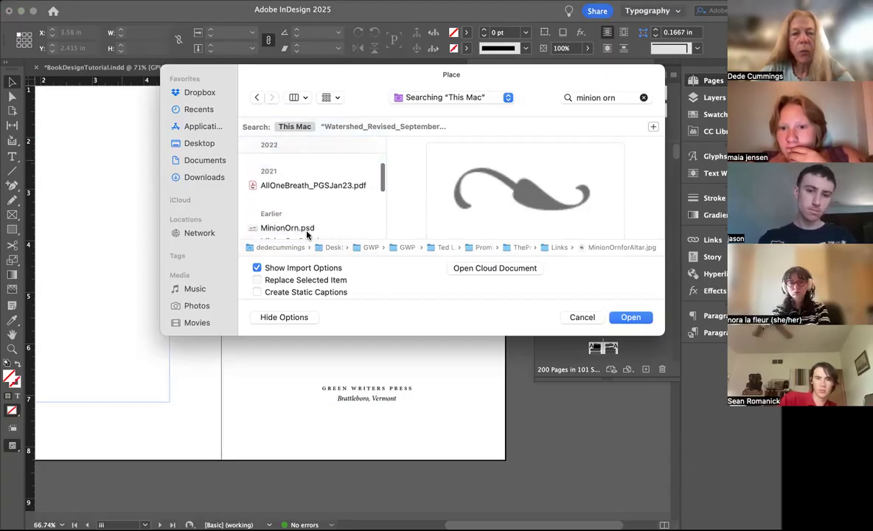
click(300, 175)
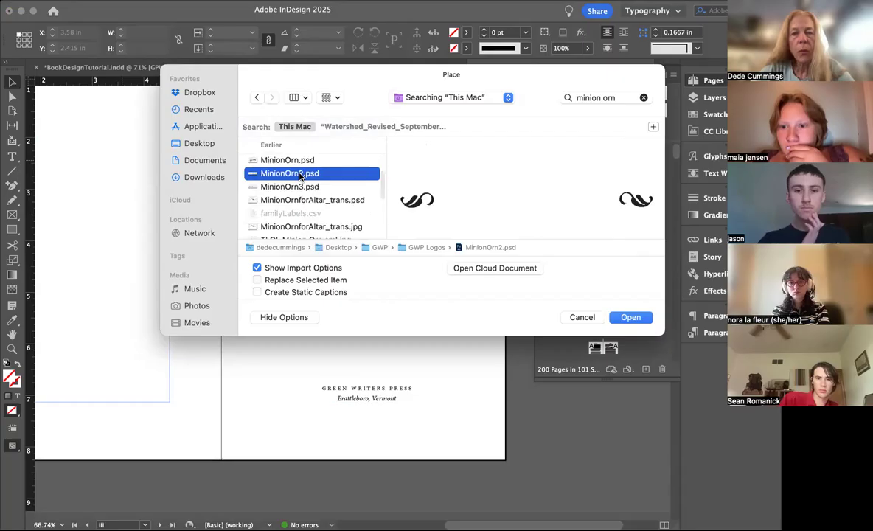
click(297, 188)
click(300, 161)
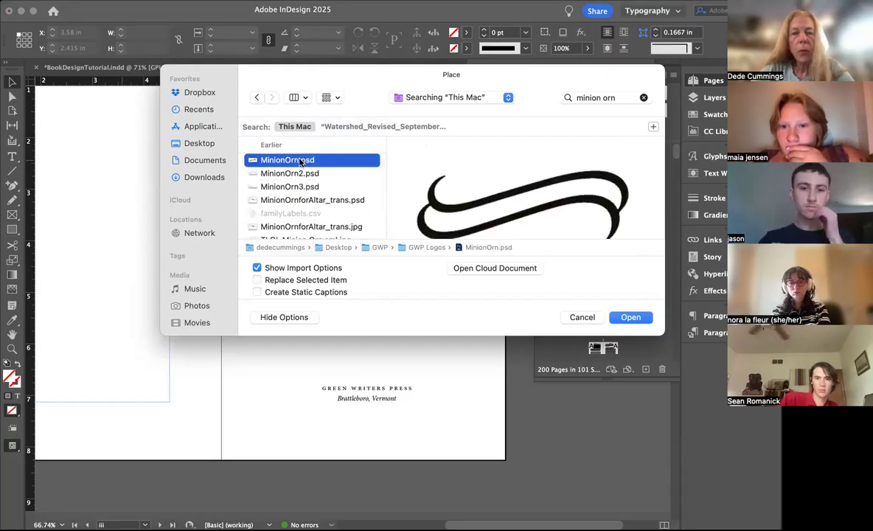
click(299, 201)
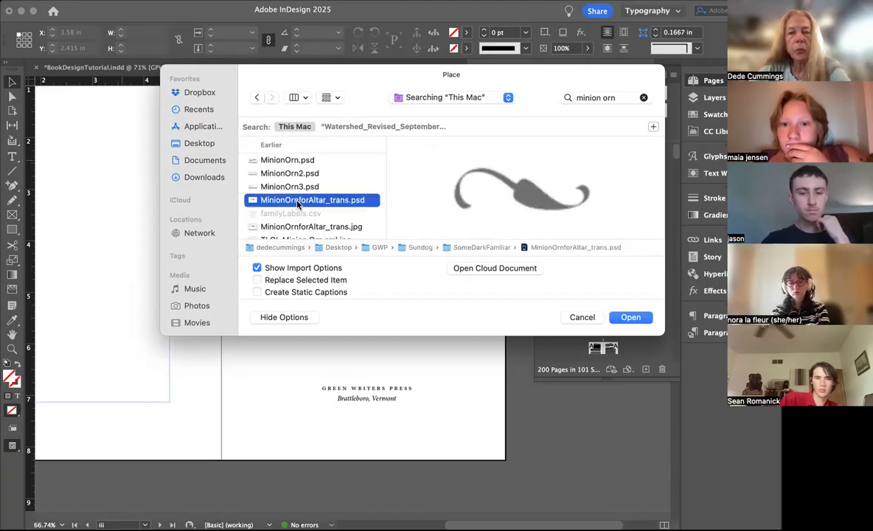
scroll(298, 204, down, 1)
click(294, 204)
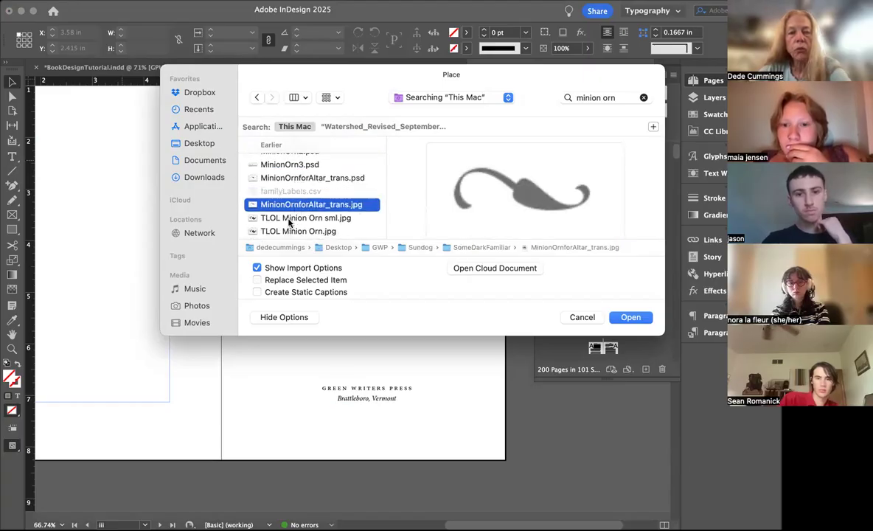
click(287, 218)
scroll(289, 210, down, 3)
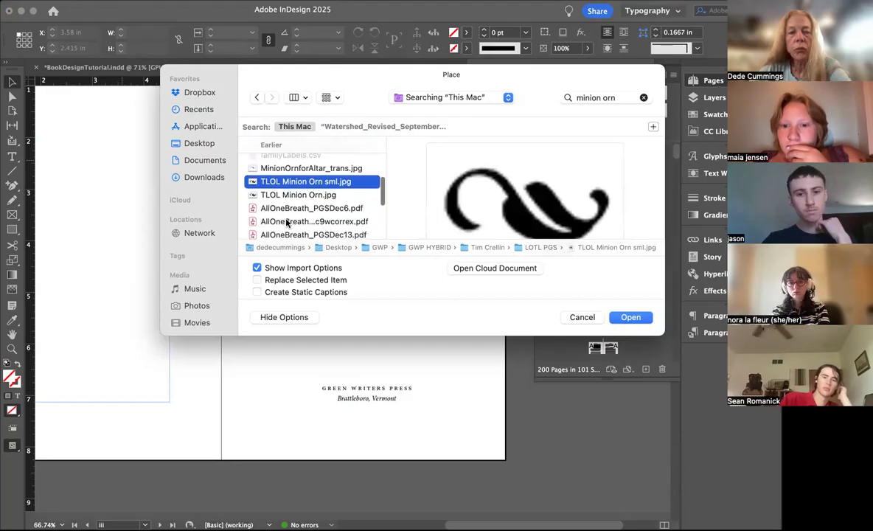
click(291, 195)
scroll(289, 196, up, 5)
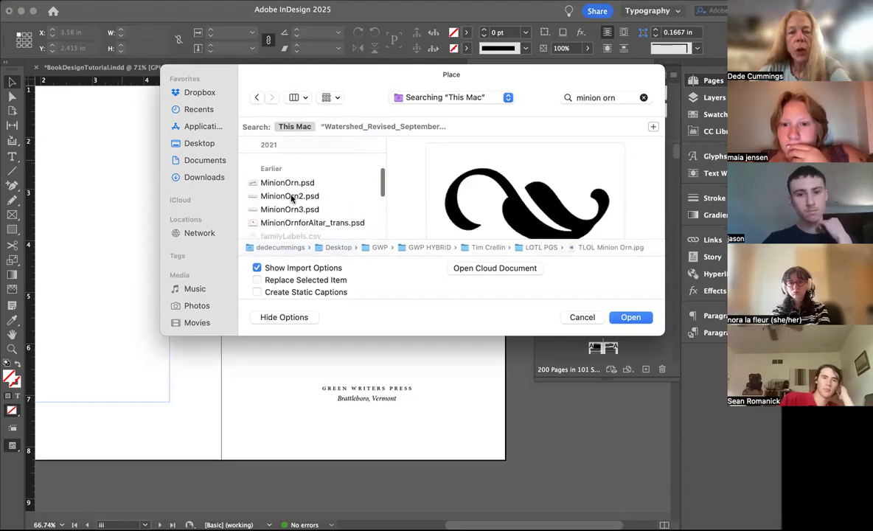
Step: Import MinionOrn.psd, accepting its import options, and place it on blank page ii
click(301, 177)
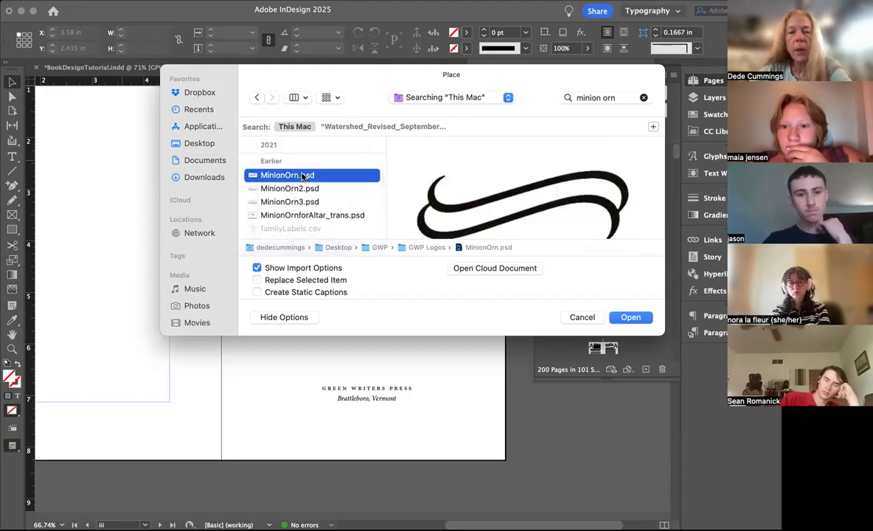
click(627, 317)
click(529, 383)
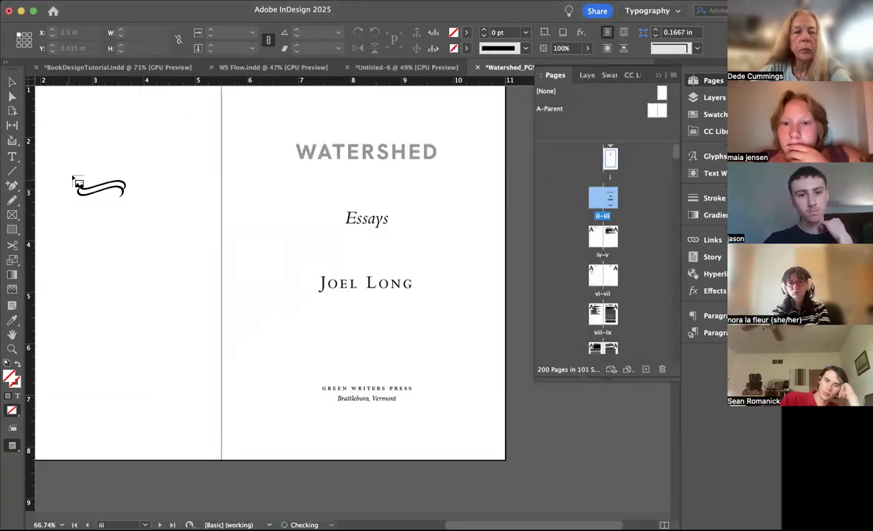
drag(71, 173, 71, 173)
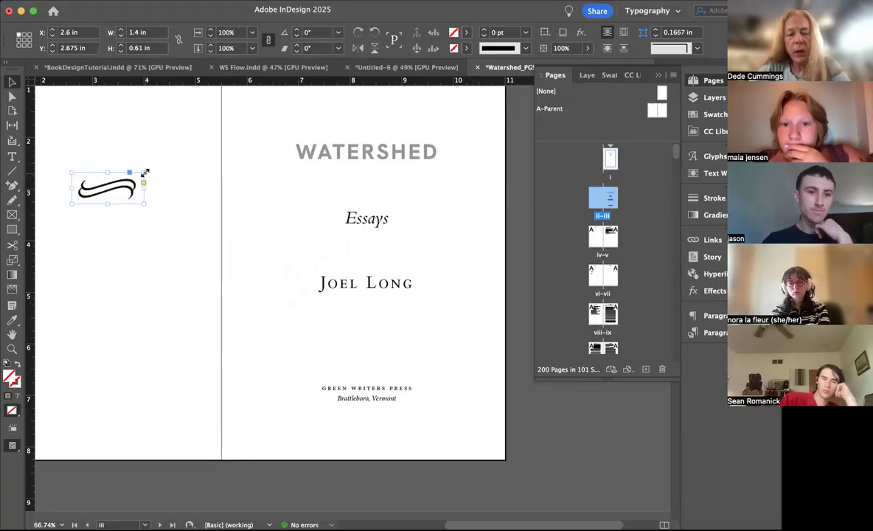
Step: Scale the ornament proportionally to 0.56 by 0.244 in and move it between WATERSHED and Essays, at about X 7.97, Y 2.775 in
drag(144, 172, 366, 188)
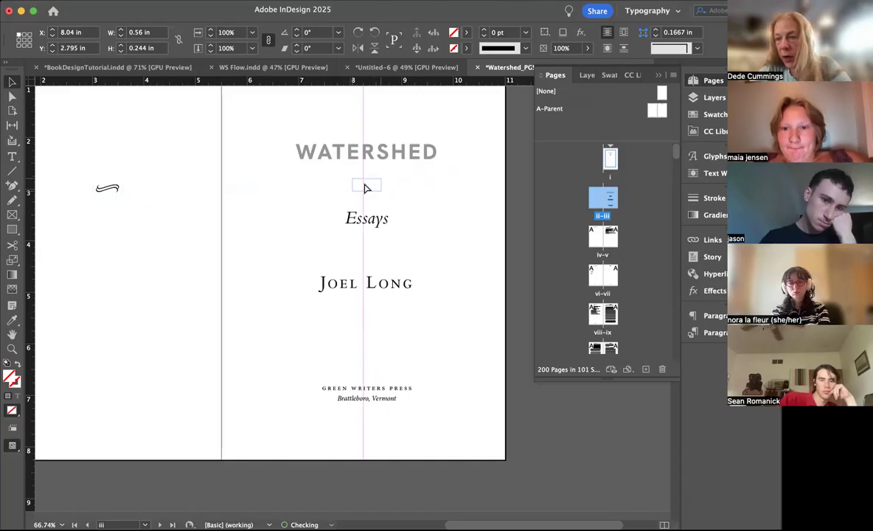
drag(367, 188, 363, 185)
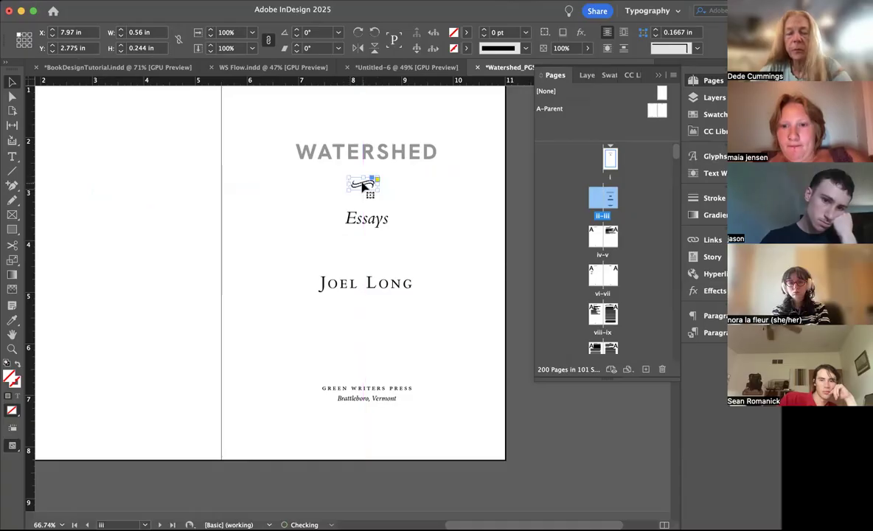
click(499, 155)
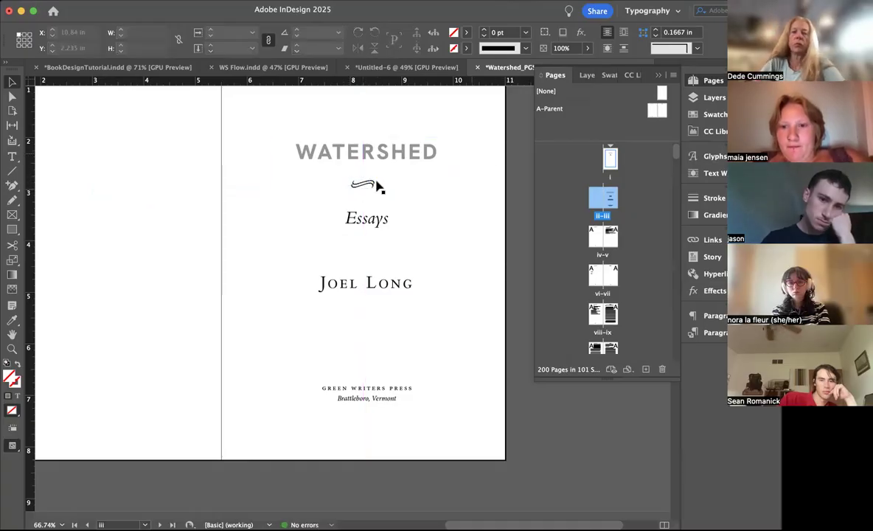
Step: Select all text in the title frame and check its paragraph alignment and indents
double_click(413, 248)
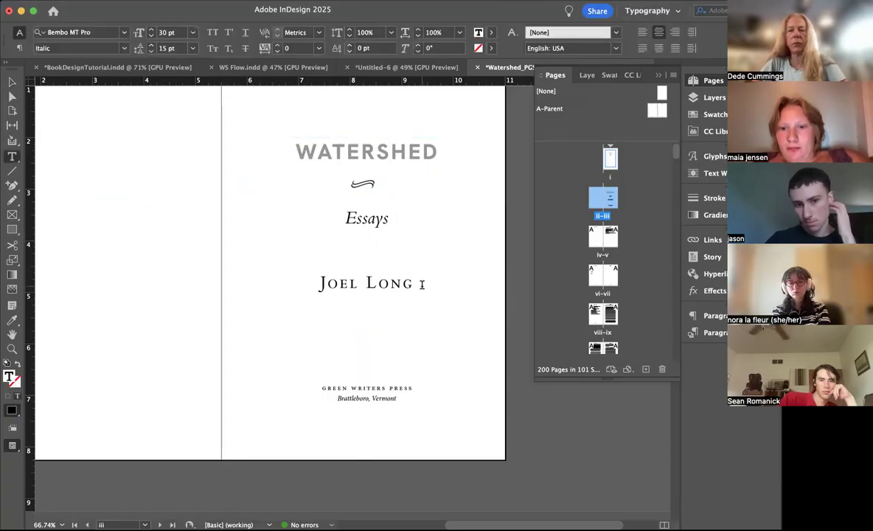
key(super+a)
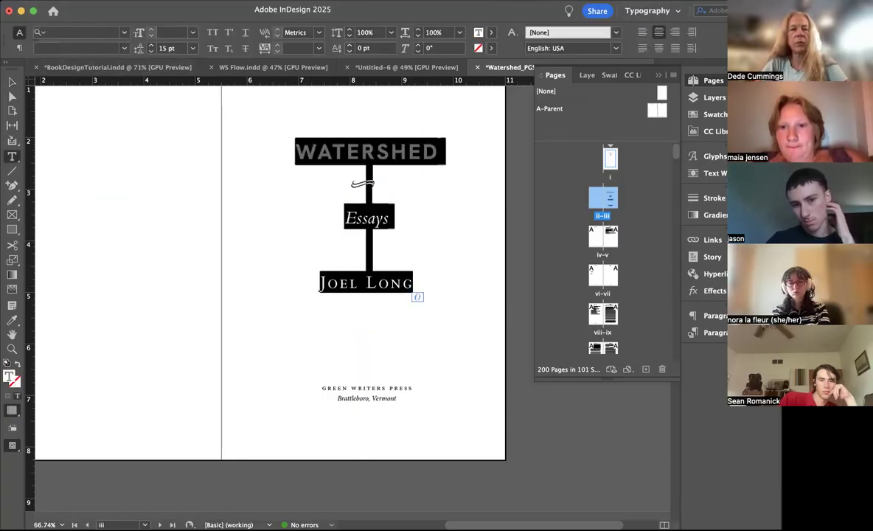
click(19, 48)
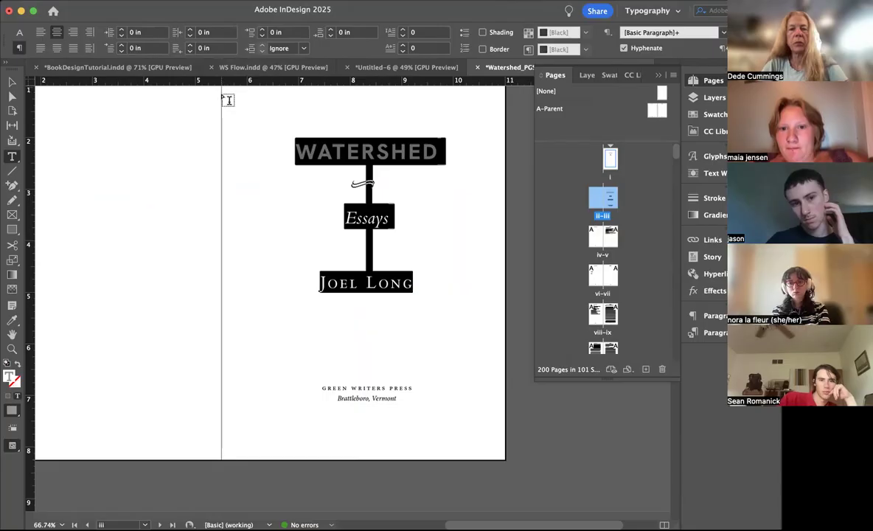
Step: Add a vertical guide through the title frame's center and nudge the ornament right to X 8.0394 in to center it on the guide
click(12, 81)
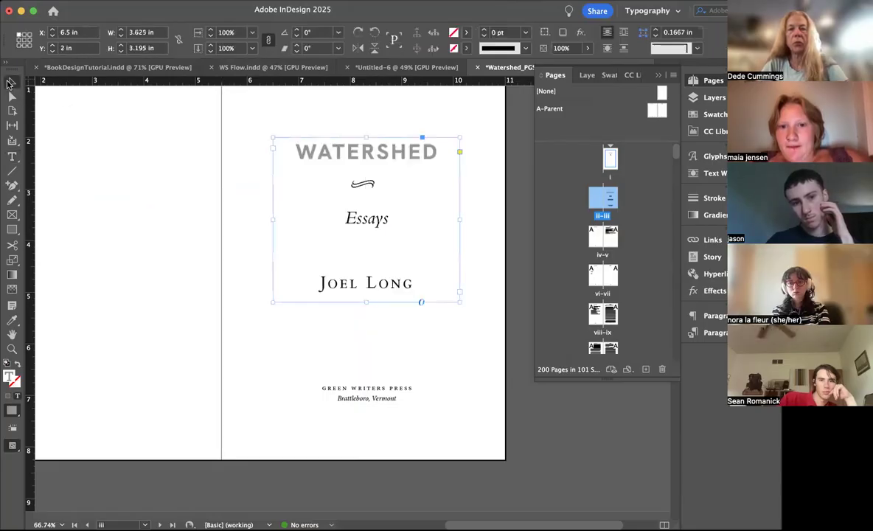
drag(30, 158, 366, 179)
click(374, 188)
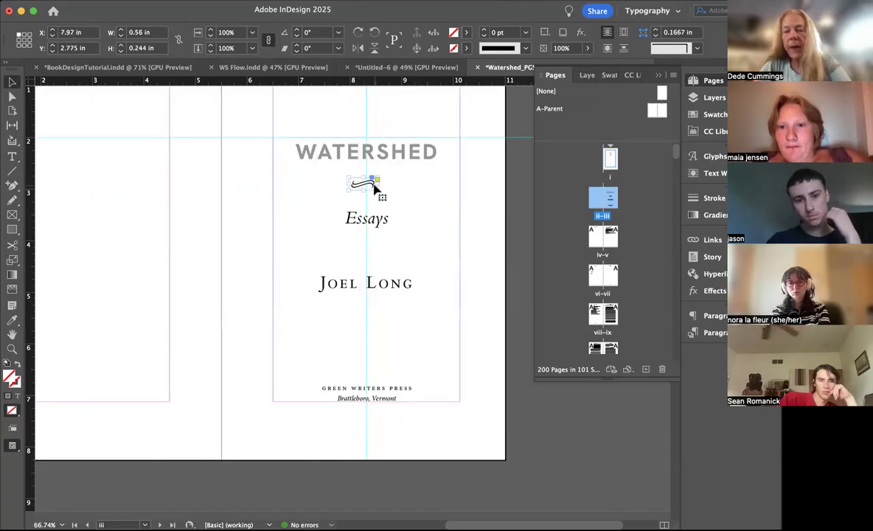
scroll(374, 188, up, 5)
key(Right)
key(Right)
key(Right)
key(Right)
key(Right)
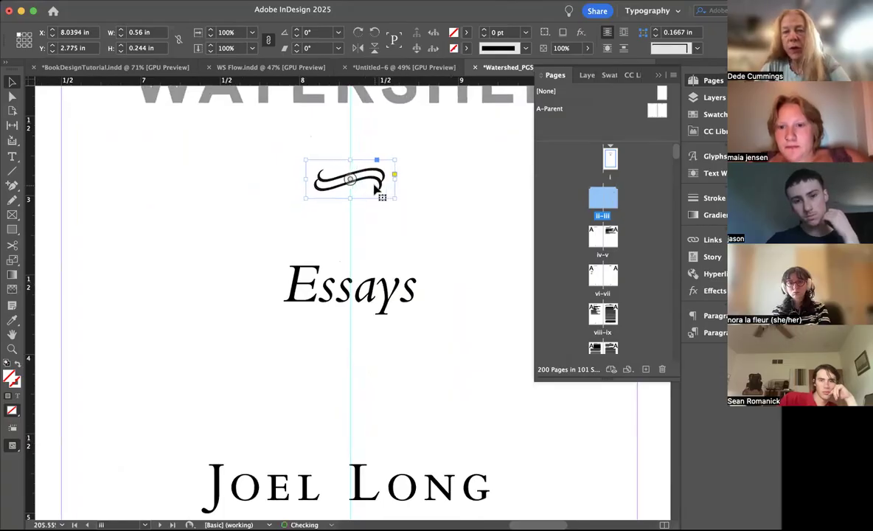
Step: Scale the ornament about its center to 0.448 by 0.1952 in and preview the whole title page without guides
drag(393, 157, 385, 167)
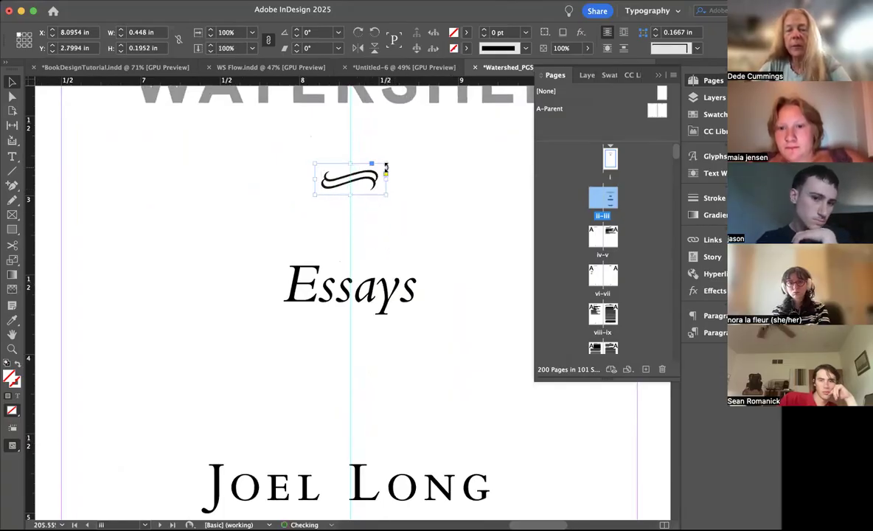
click(505, 237)
key(super+0)
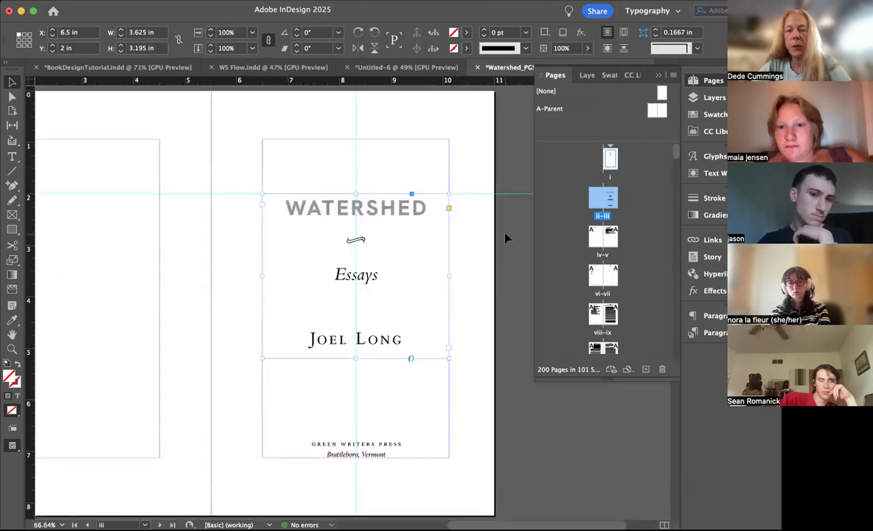
key(w)
click(474, 148)
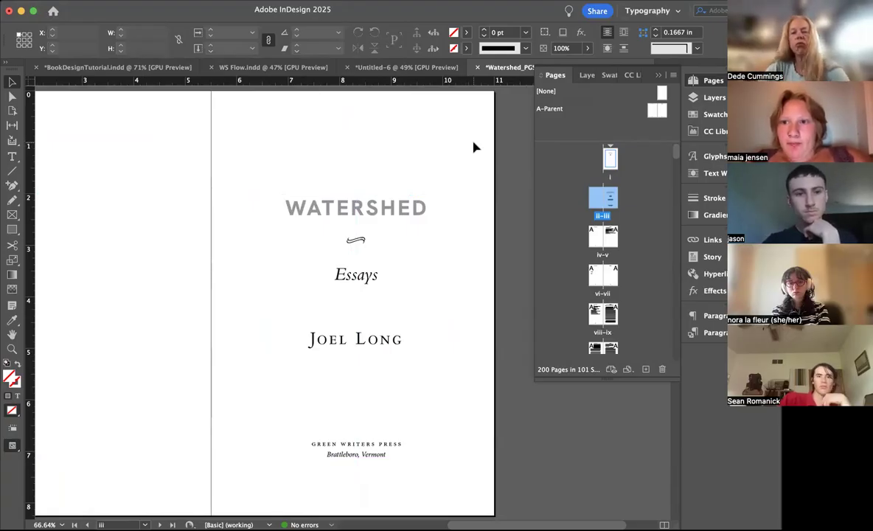
Step: Nudge the ornament below WATERSHED down one step to Y 2.8133 in and deselect it
click(359, 241)
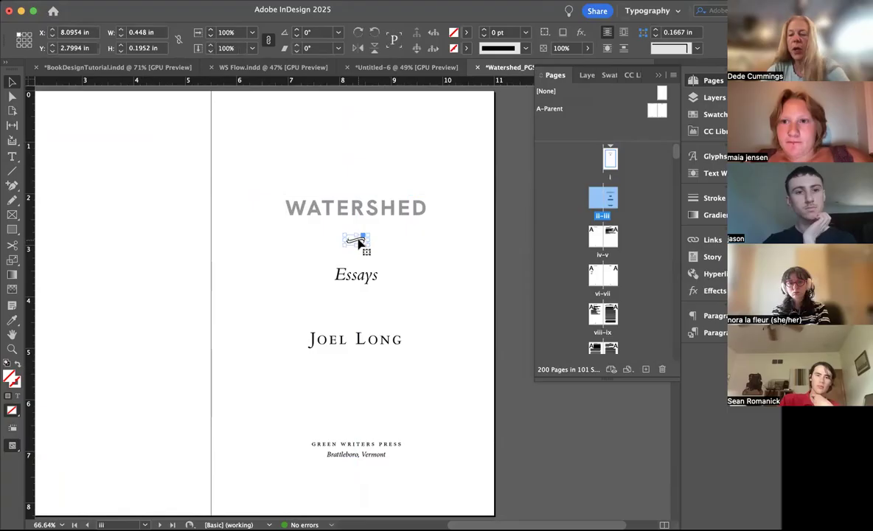
key(Down)
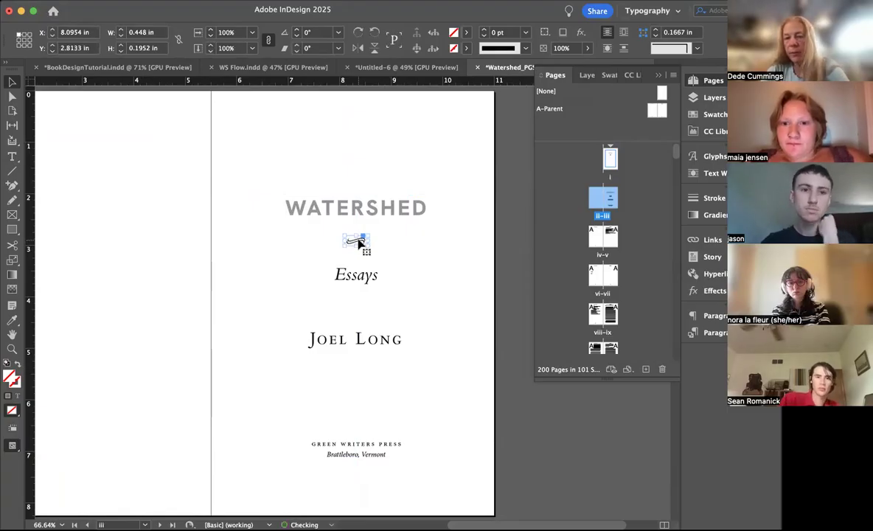
click(493, 199)
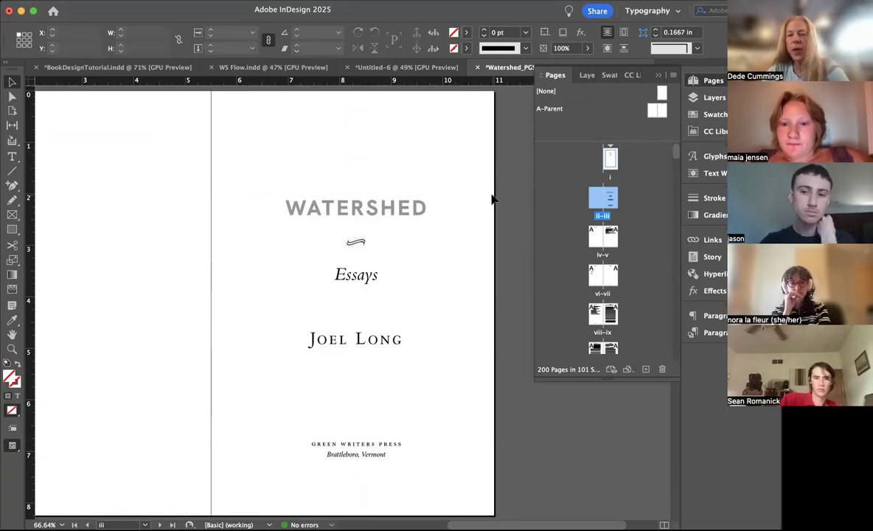
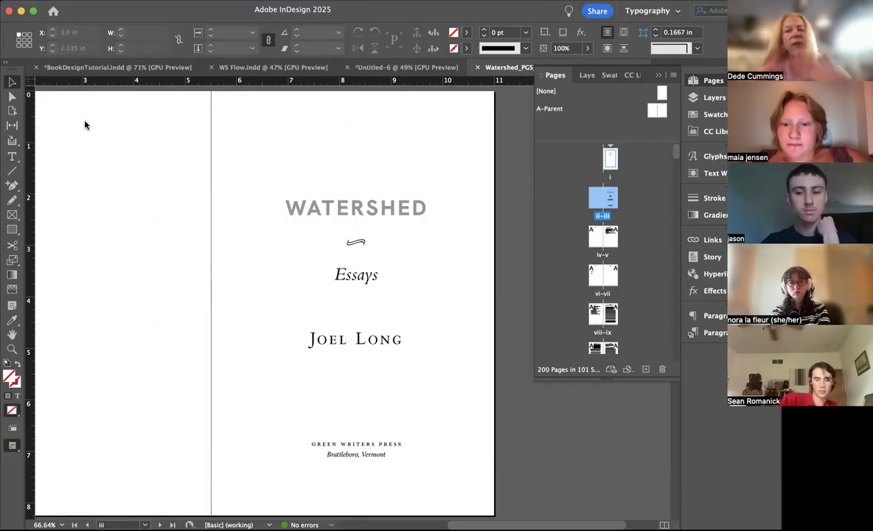
Step: Save a copy of the document as Watershed_PGS_070825 copy.indd in the Watershed PGS folder
key(alt+super+s)
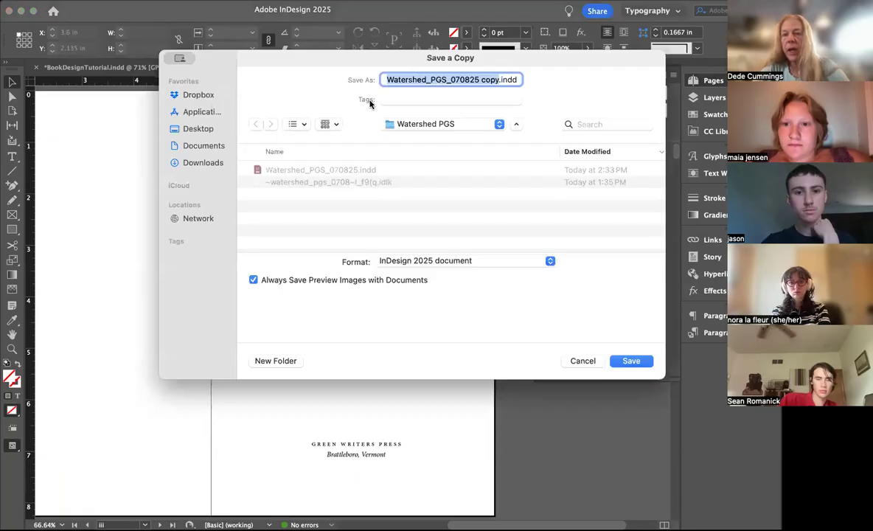
click(627, 361)
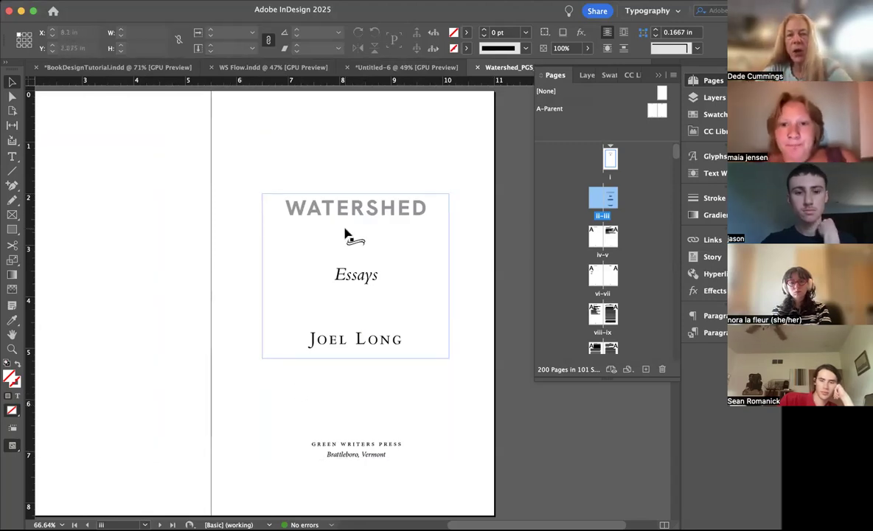
Step: Add the placeholder text "[ PHOTO TK ]" on blank page ii facing the title page and center it
scroll(345, 234, left, 5)
scroll(345, 234, up, 2)
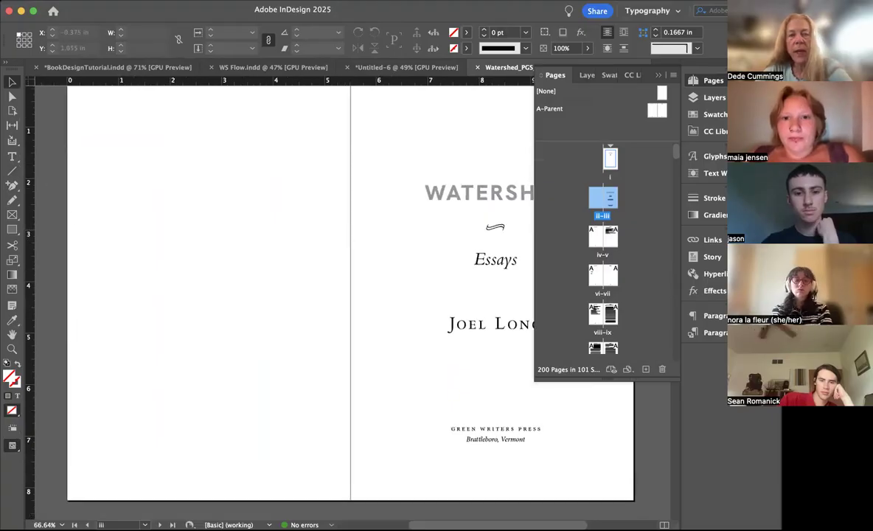
click(12, 156)
click(154, 177)
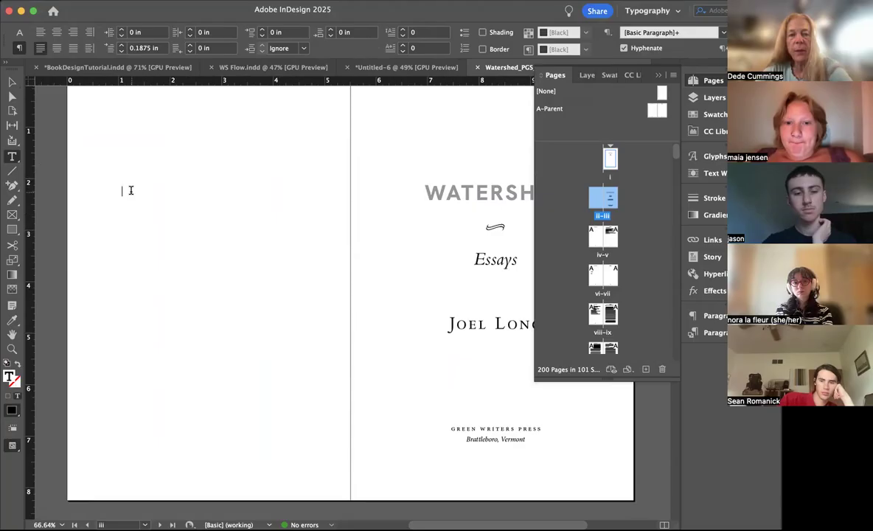
text(PHOTO TK)
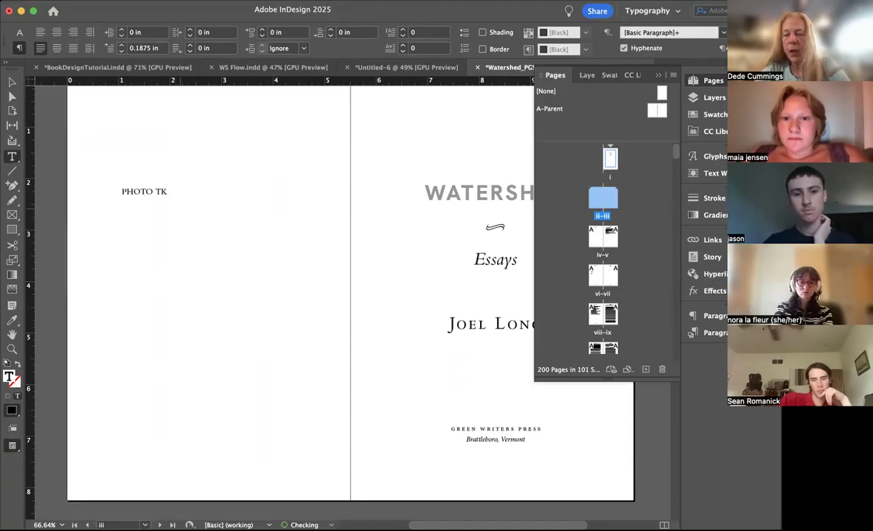
click(120, 192)
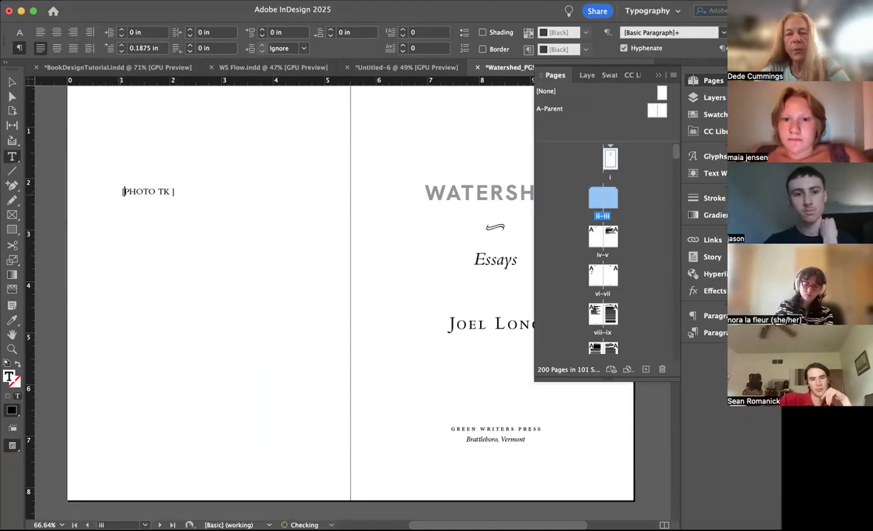
click(57, 34)
click(185, 191)
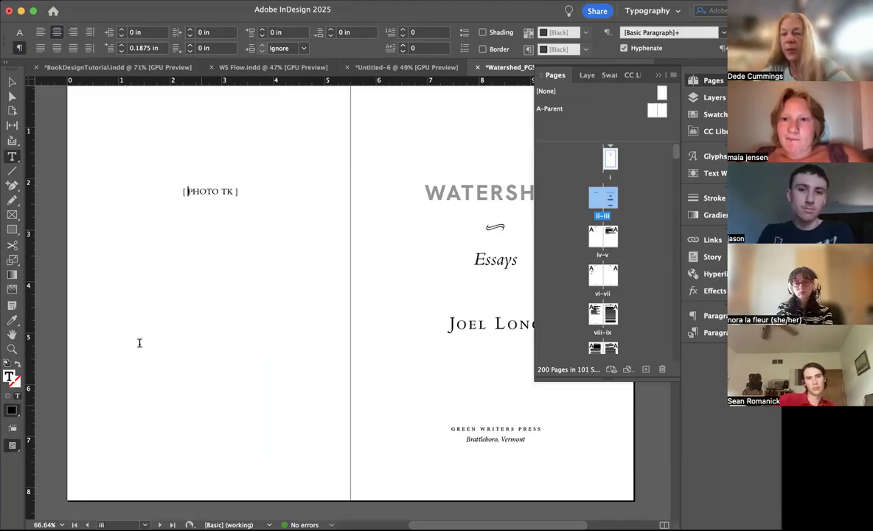
Step: Apply the [None] parent to page iv to strip its running head and folio
scroll(196, 295, down, 1)
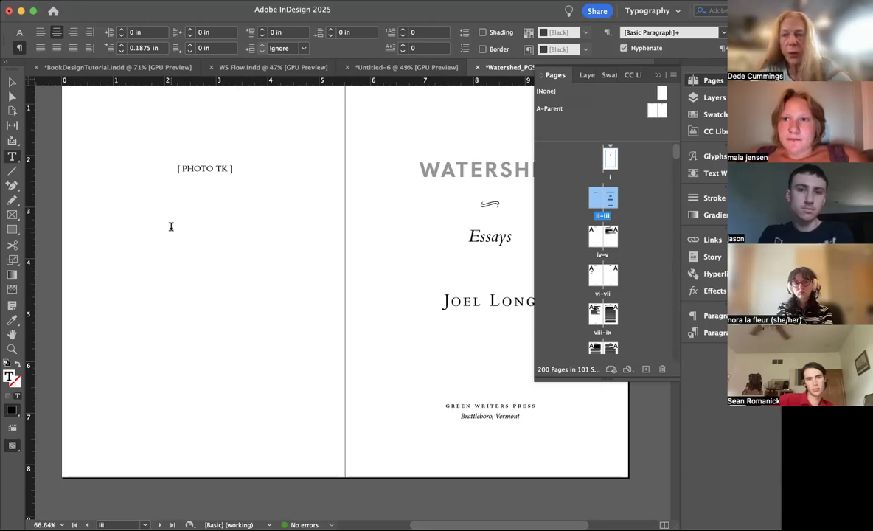
scroll(170, 226, down, 15)
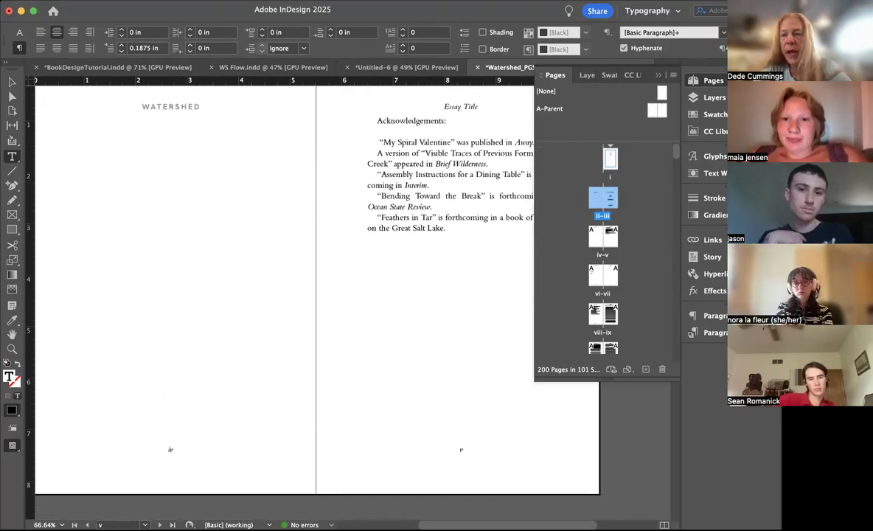
drag(540, 9, 524, 10)
drag(646, 94, 579, 241)
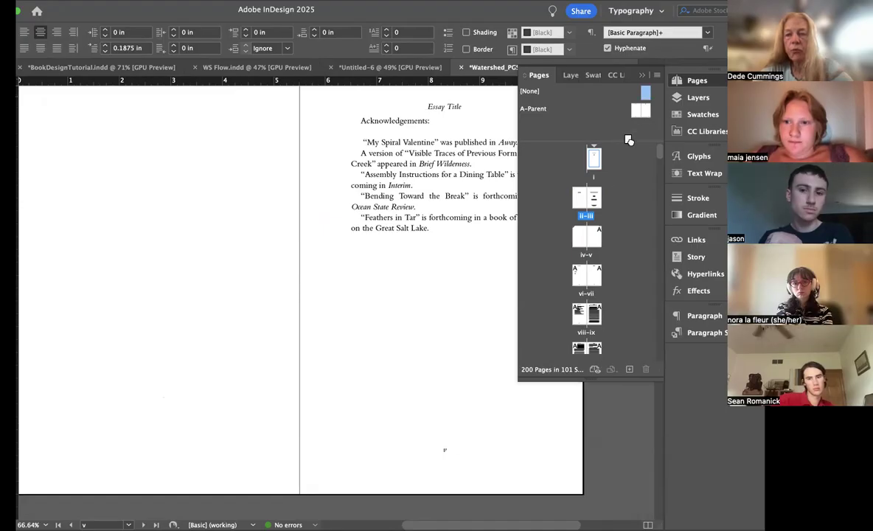
Step: Lower the top edge of the acknowledgements text frame on page v to about Y 1.985 in
click(426, 174)
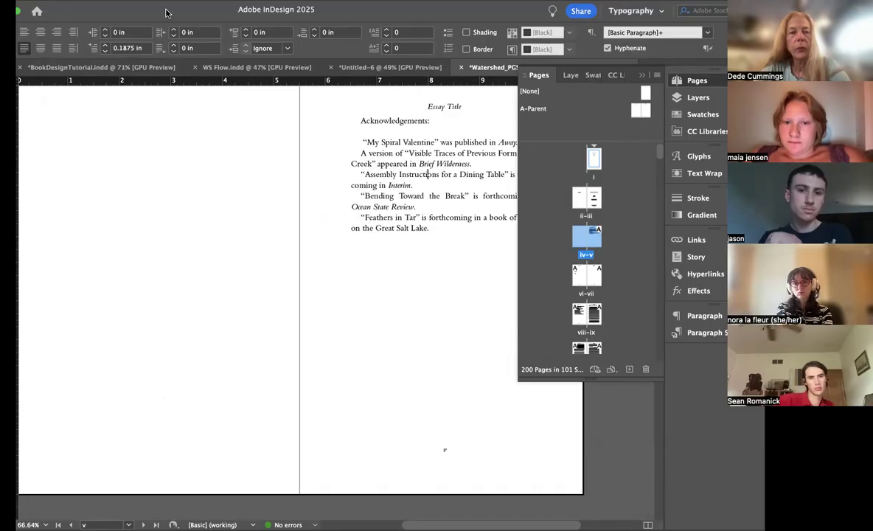
click(11, 82)
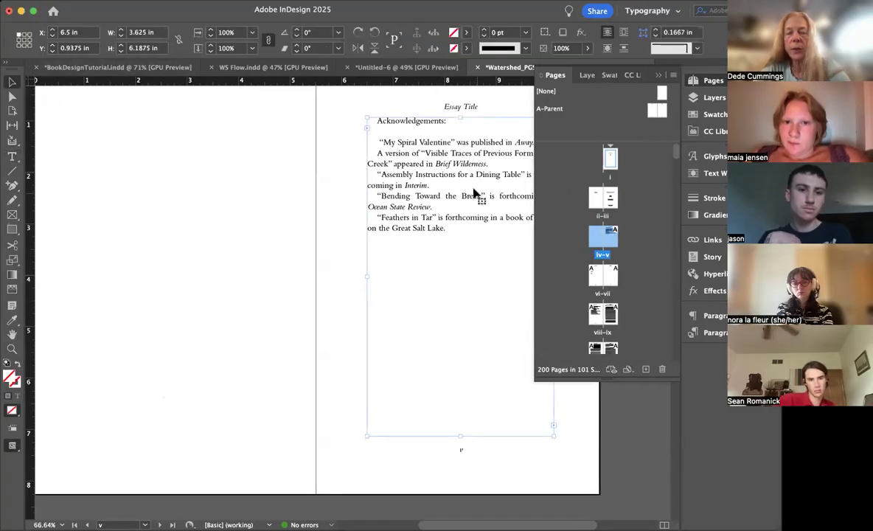
drag(460, 117, 469, 173)
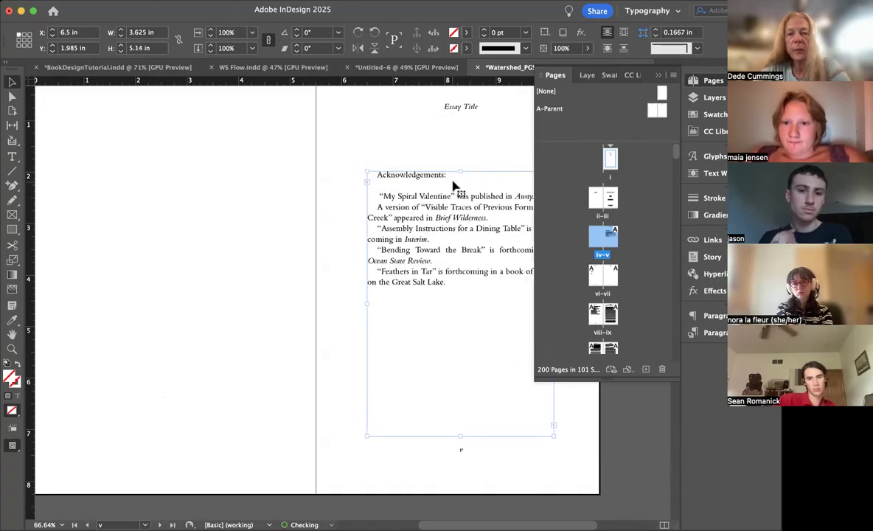
Step: Insert three blank lines after the Acknowledgements heading and delete its trailing colon
double_click(453, 183)
key(Return)
key(Return)
key(Return)
key(Return)
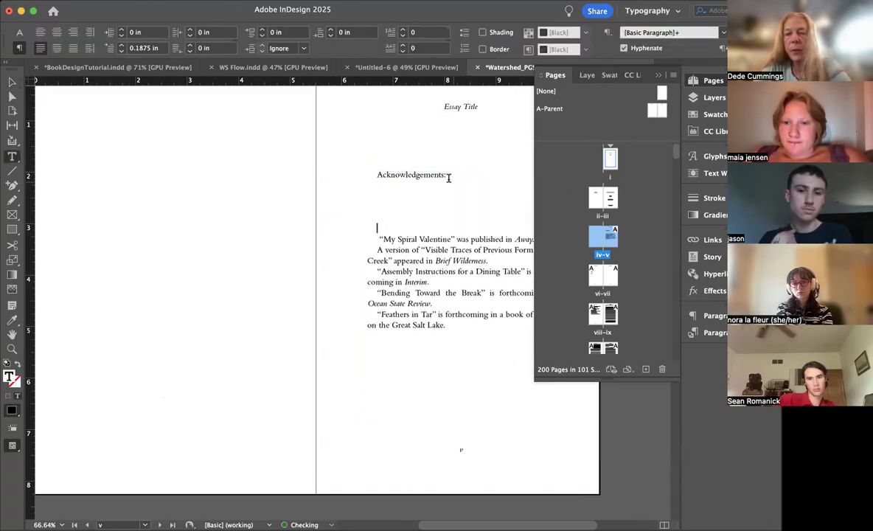
click(447, 175)
key(BackSpace)
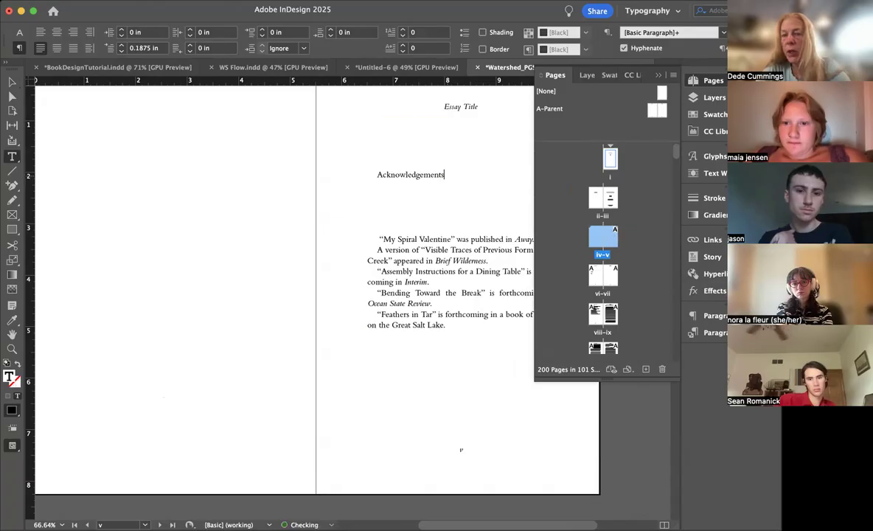
Step: Format the Acknowledgements heading in Hanken Grotesk, all caps, with tracking of 90
drag(452, 174, 351, 173)
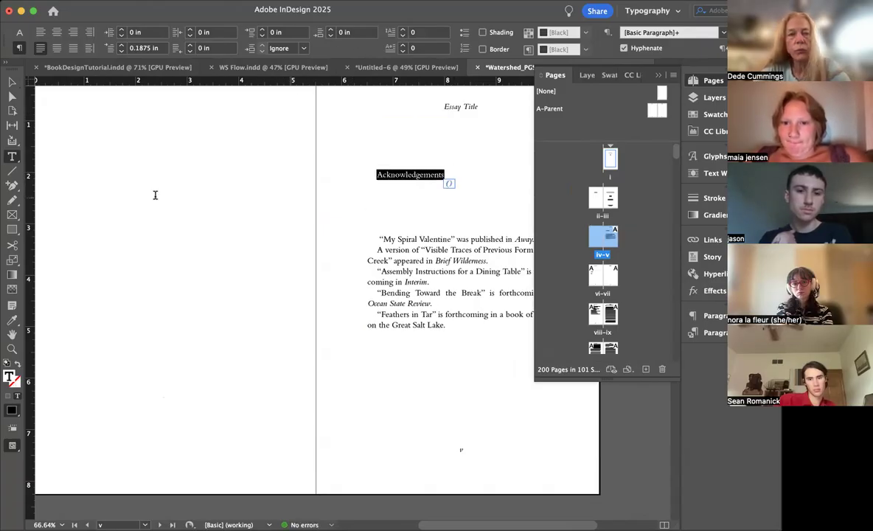
click(18, 33)
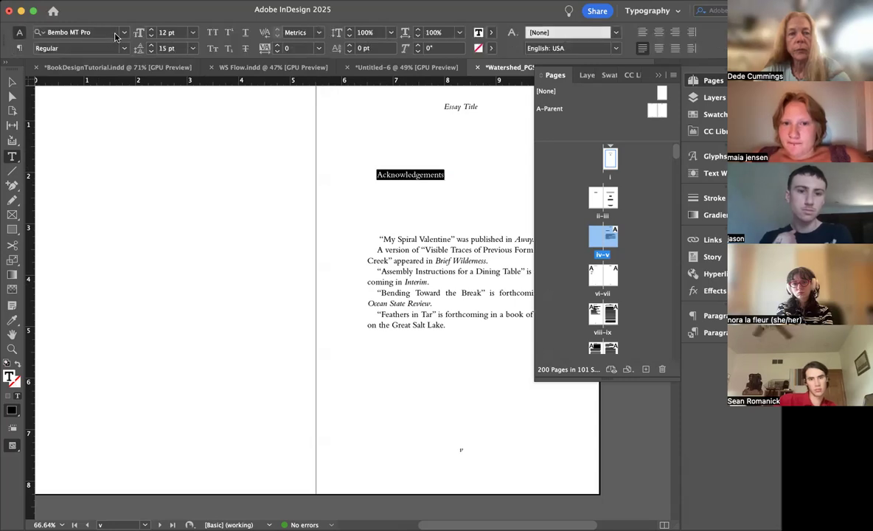
click(118, 33)
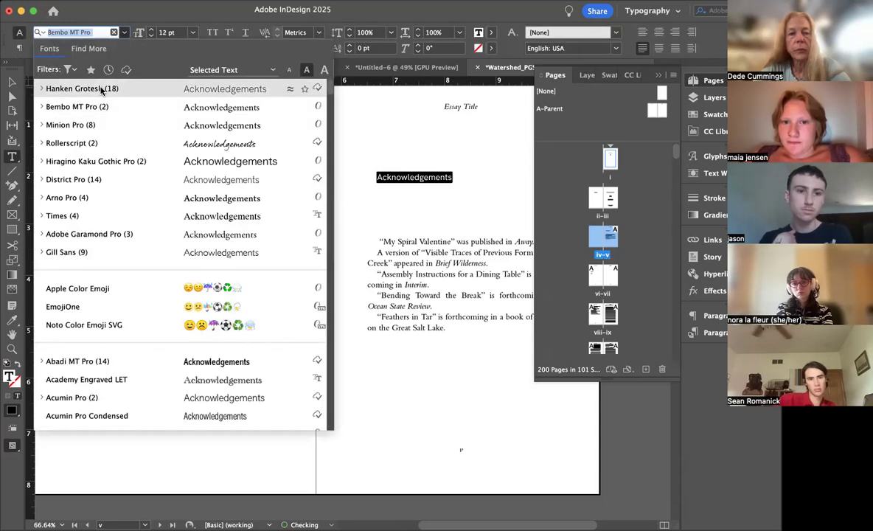
click(101, 89)
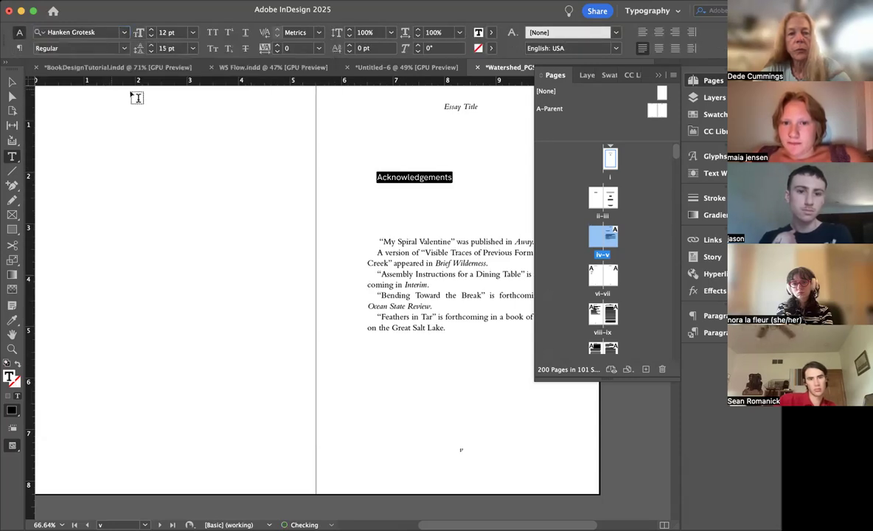
click(213, 32)
click(276, 45)
click(277, 44)
click(276, 43)
click(277, 44)
click(276, 44)
click(277, 44)
click(276, 44)
click(277, 43)
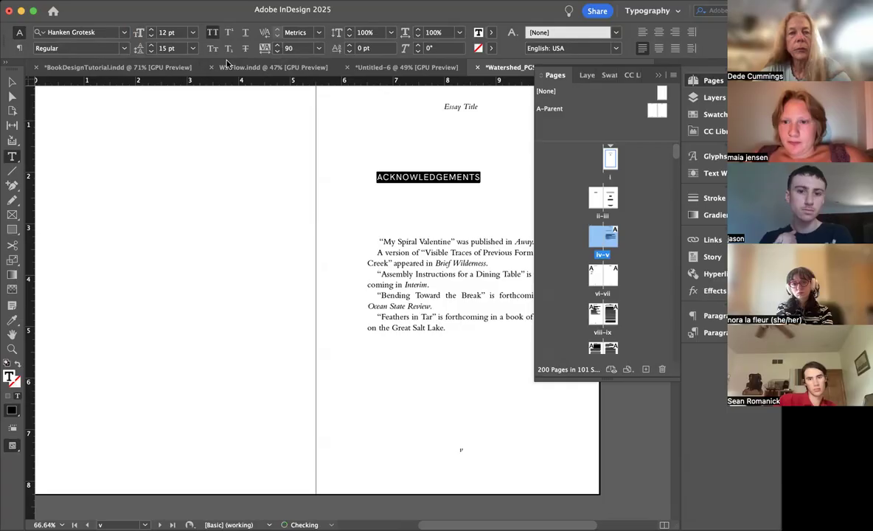
Step: Set the Acknowledgements heading's first-line indent to 0 in and center the heading
click(20, 49)
click(122, 52)
click(122, 52)
click(123, 52)
click(122, 51)
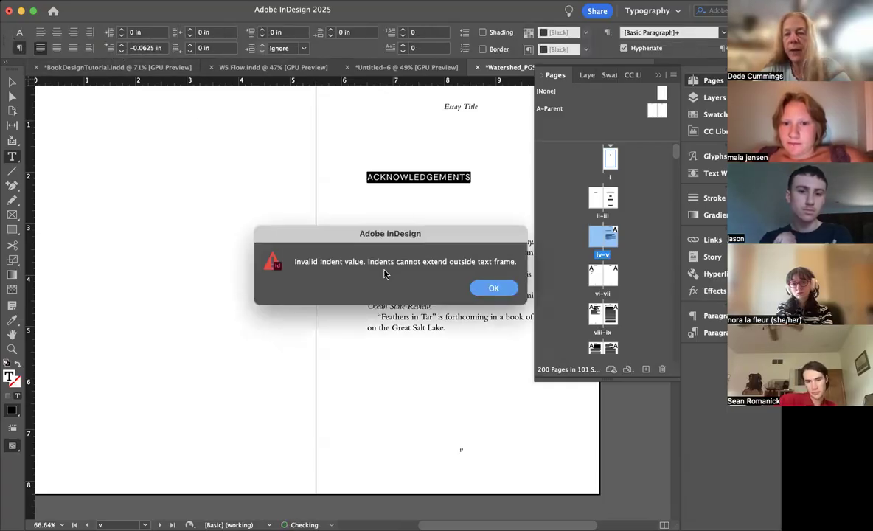
click(493, 287)
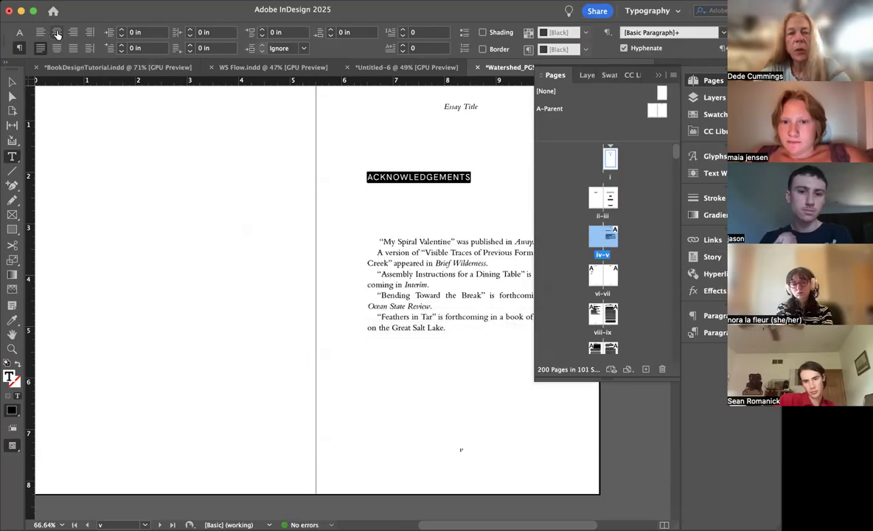
click(57, 33)
click(409, 210)
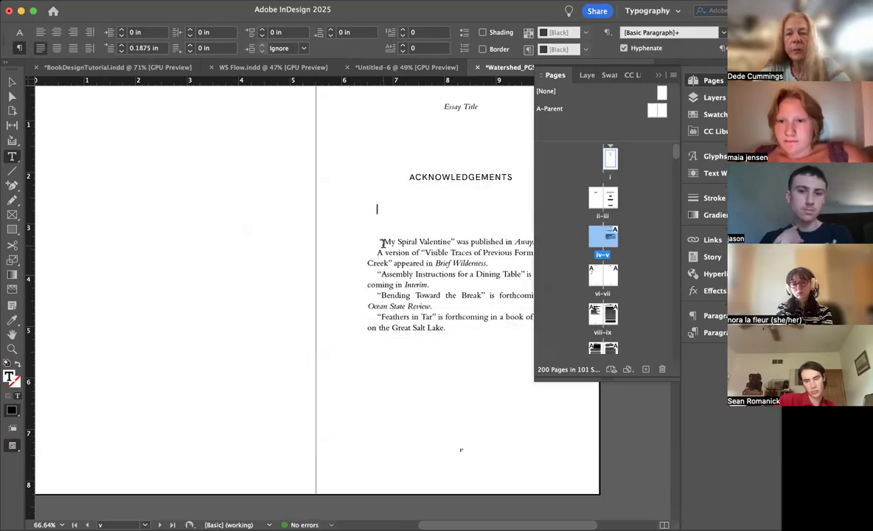
Step: Give all acknowledgement entries a 0.125 in left indent, a -0.125 in first-line indent and 0.0625 in space before
drag(458, 327, 347, 242)
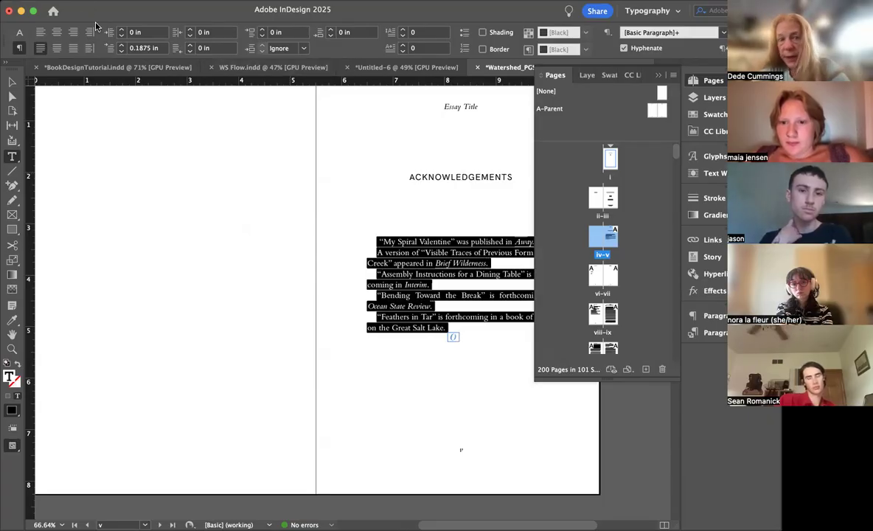
click(121, 51)
click(122, 52)
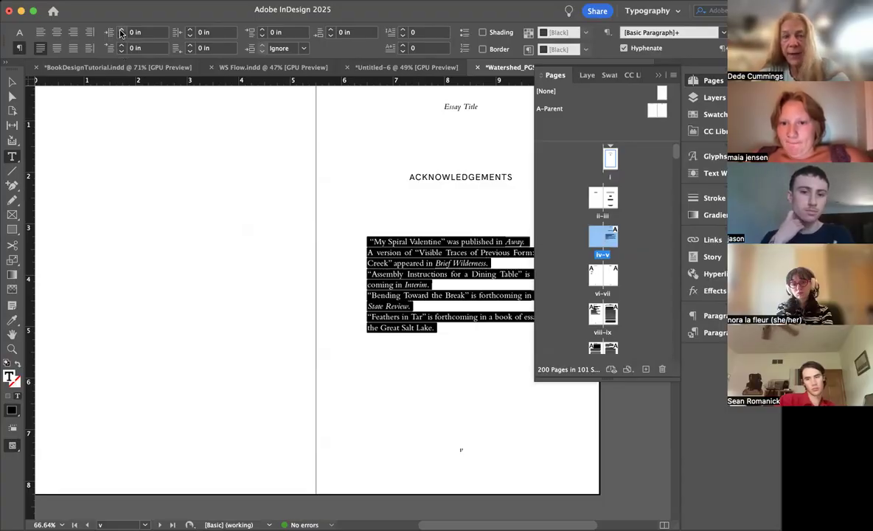
click(121, 30)
click(122, 30)
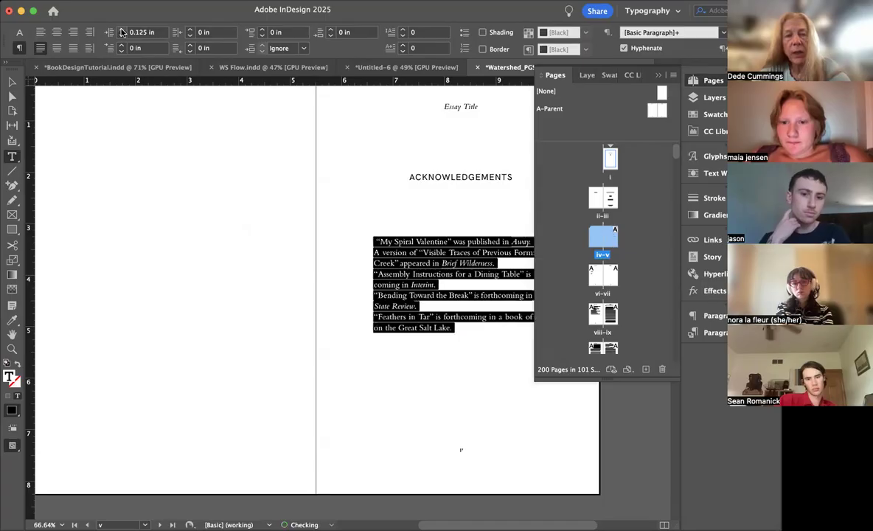
click(122, 51)
click(121, 50)
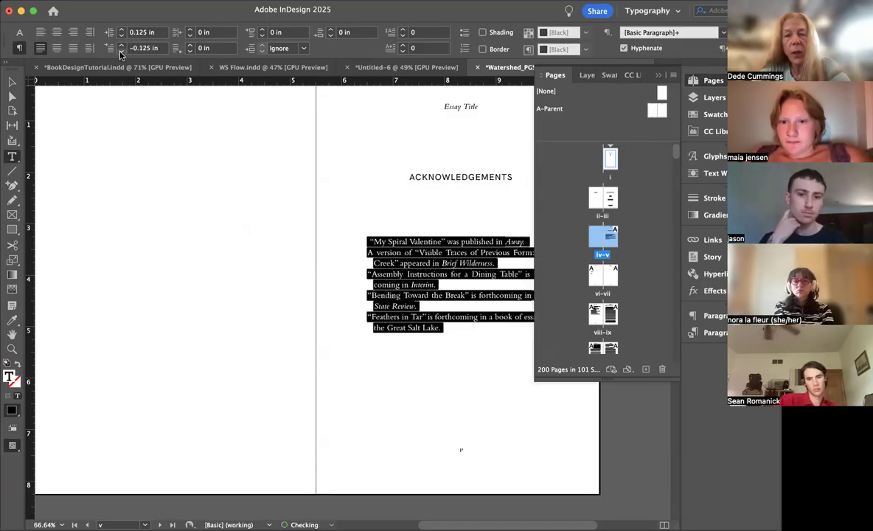
click(261, 29)
click(358, 275)
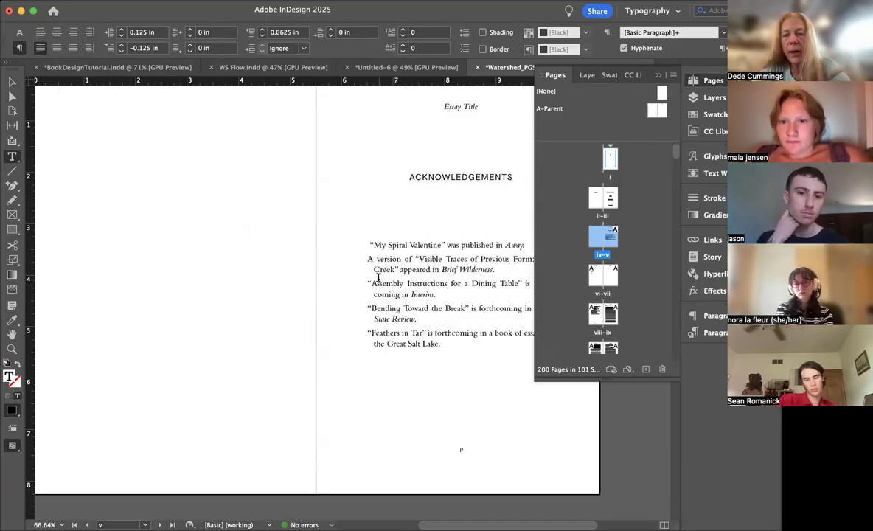
Step: Set the ACKNOWLEDGEMENTS heading to 14 pt SemiBold, collapsing the Pages panel to clear the view
scroll(378, 277, down, 1)
scroll(378, 277, down, 1)
scroll(378, 277, right, 2)
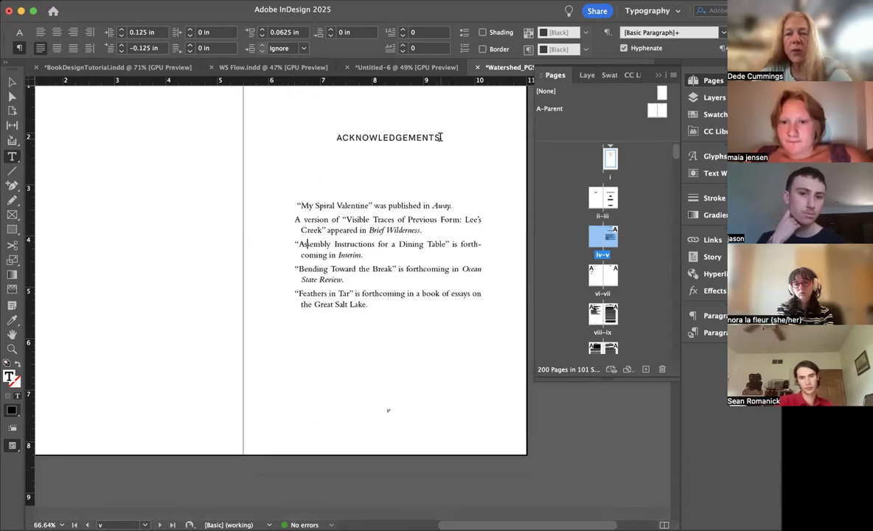
drag(442, 137, 338, 137)
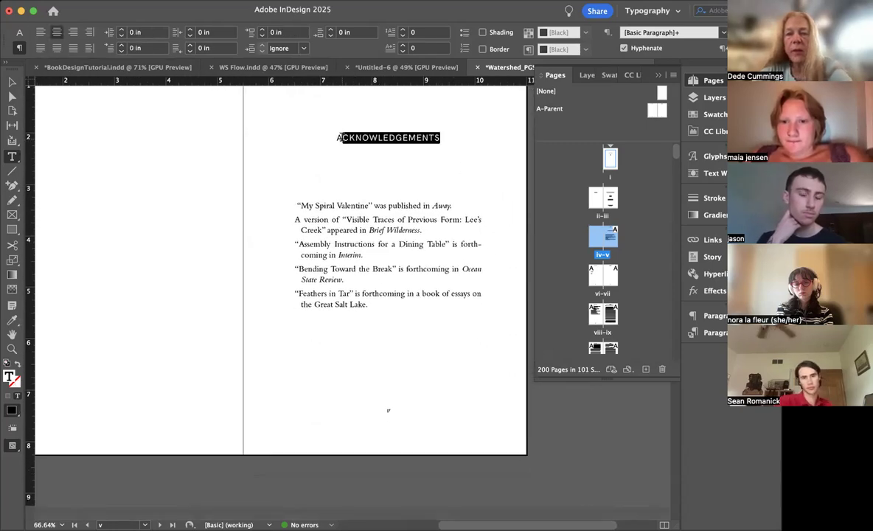
click(19, 33)
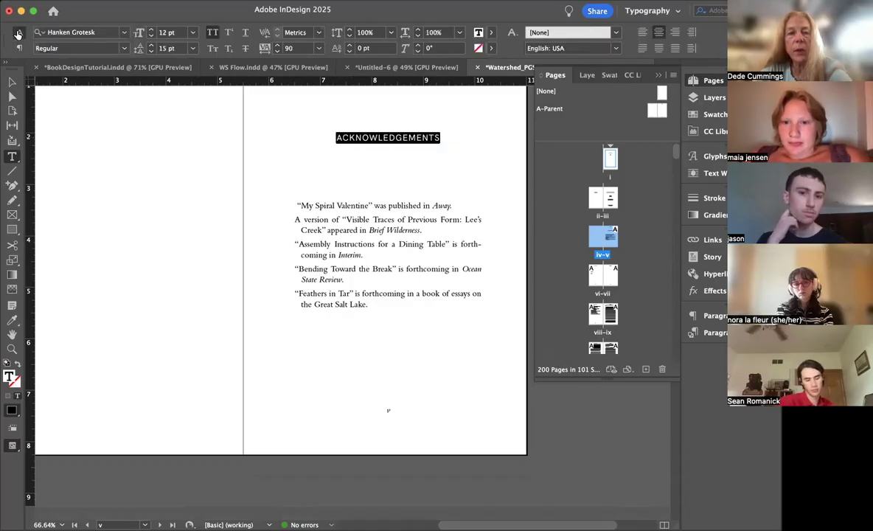
click(151, 30)
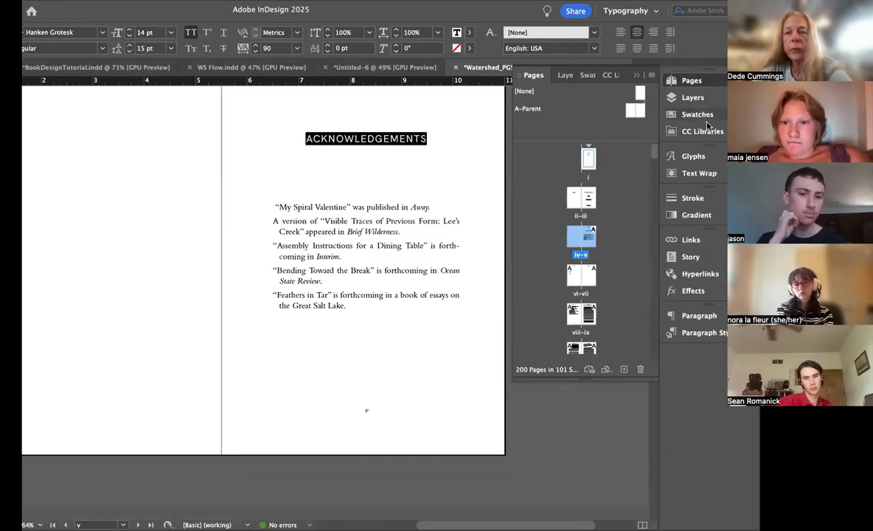
click(697, 115)
click(705, 119)
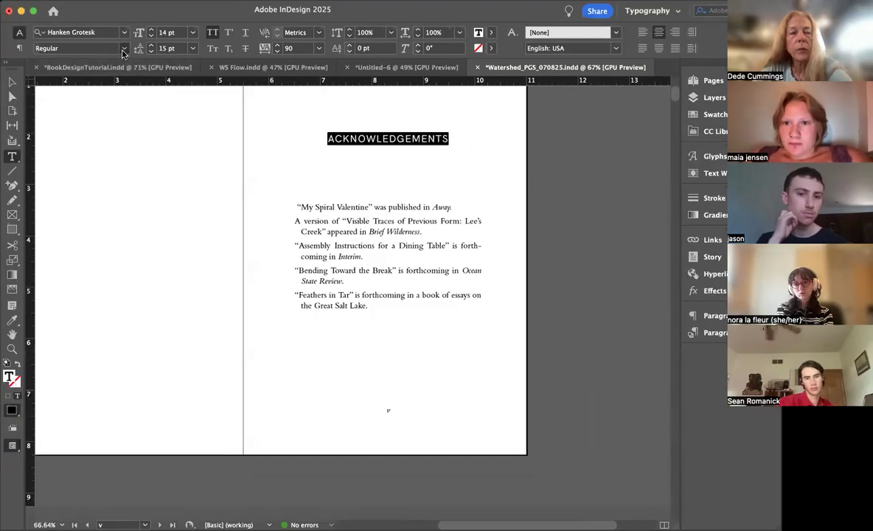
click(102, 48)
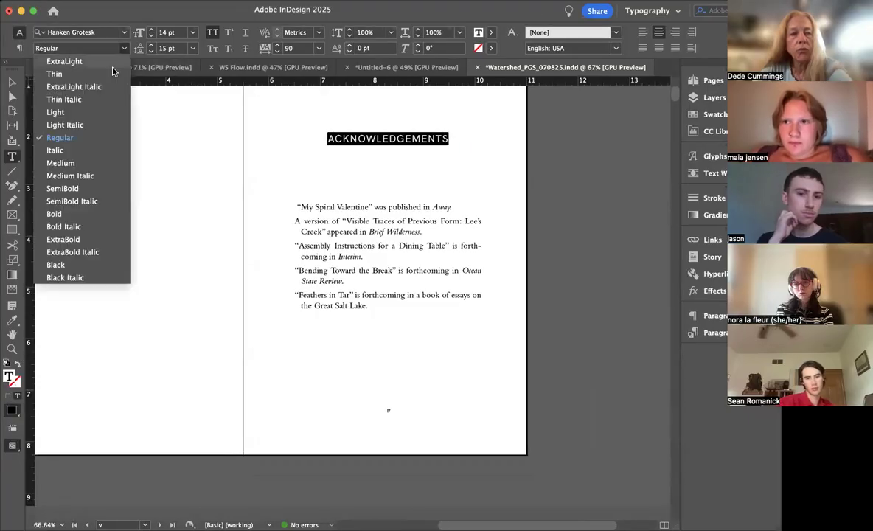
click(63, 189)
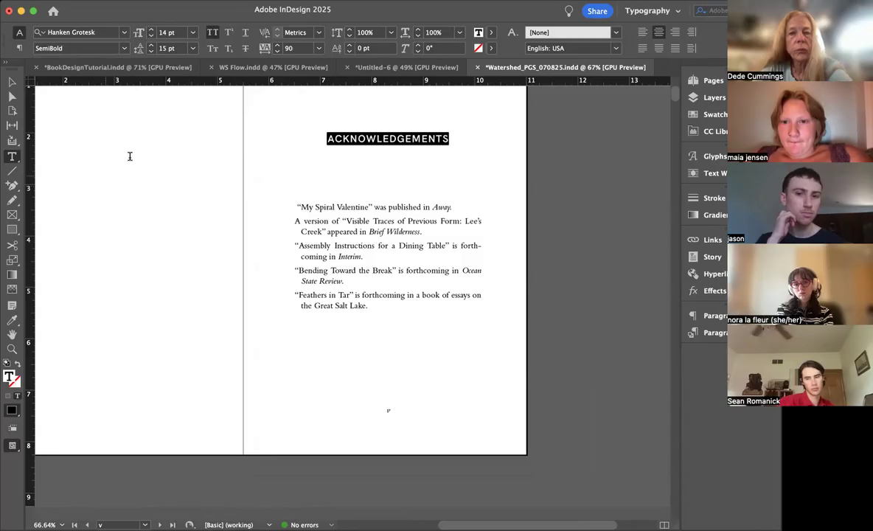
Step: Change the ACKNOWLEDGEMENTS heading to ExtraBold, 13 pt, with tracking of 150
click(117, 48)
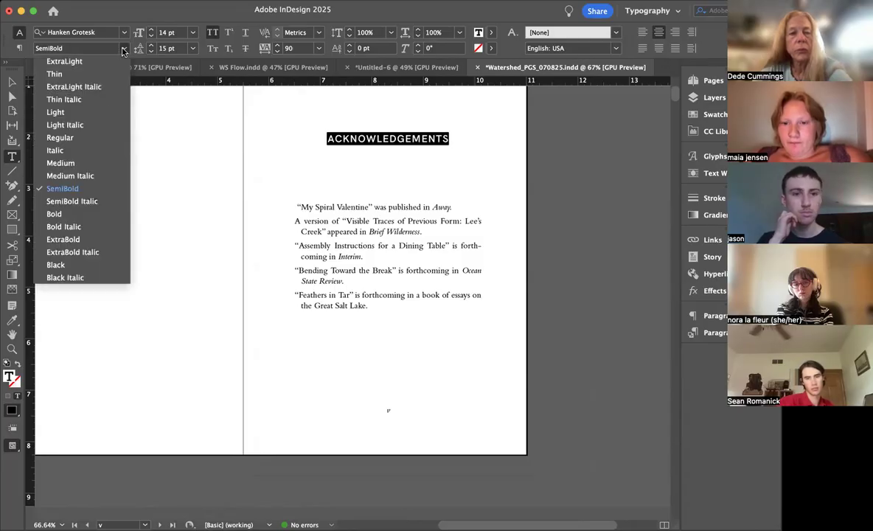
click(81, 239)
click(152, 37)
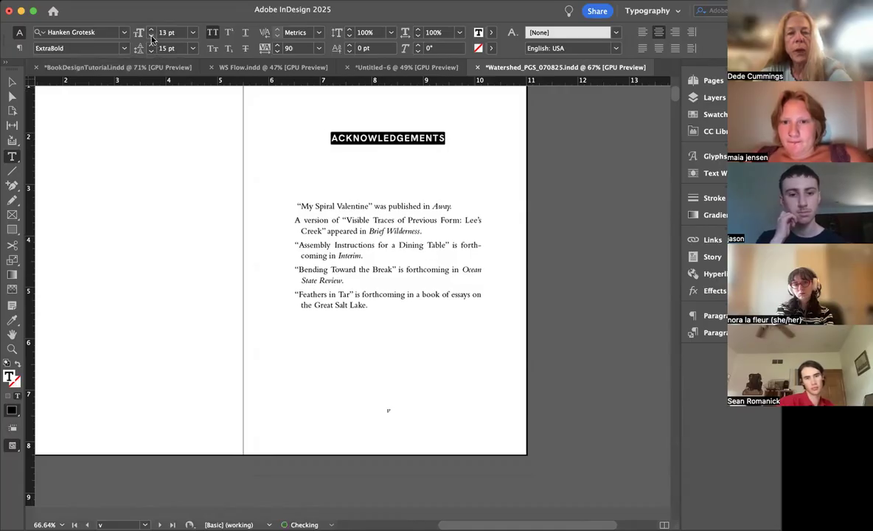
click(277, 45)
click(277, 46)
click(277, 45)
click(277, 46)
click(277, 45)
click(277, 46)
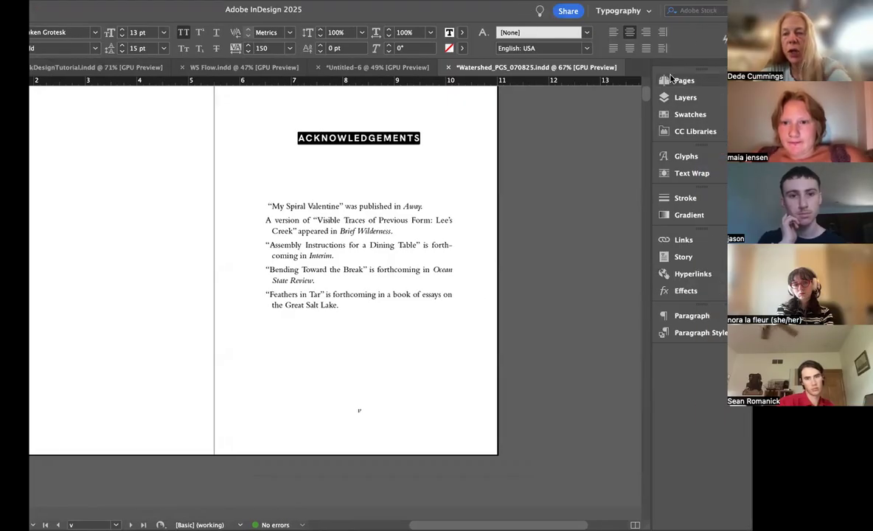
Step: Create a paragraph style named FMH from the ACKNOWLEDGEMENTS heading and apply it to the heading
click(700, 334)
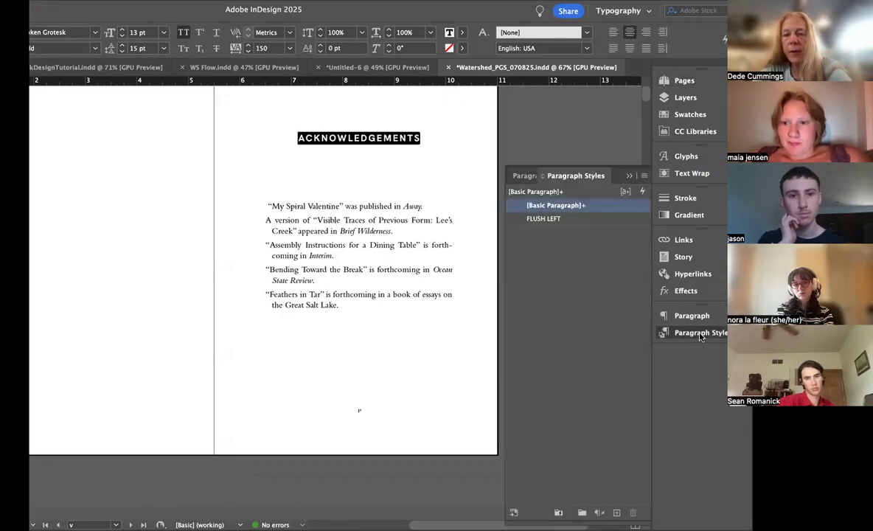
click(643, 175)
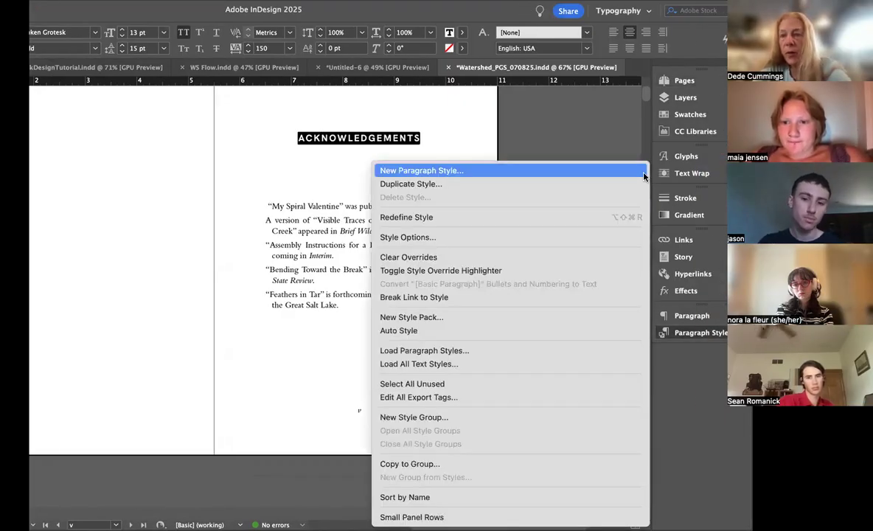
click(447, 174)
text(FMH)
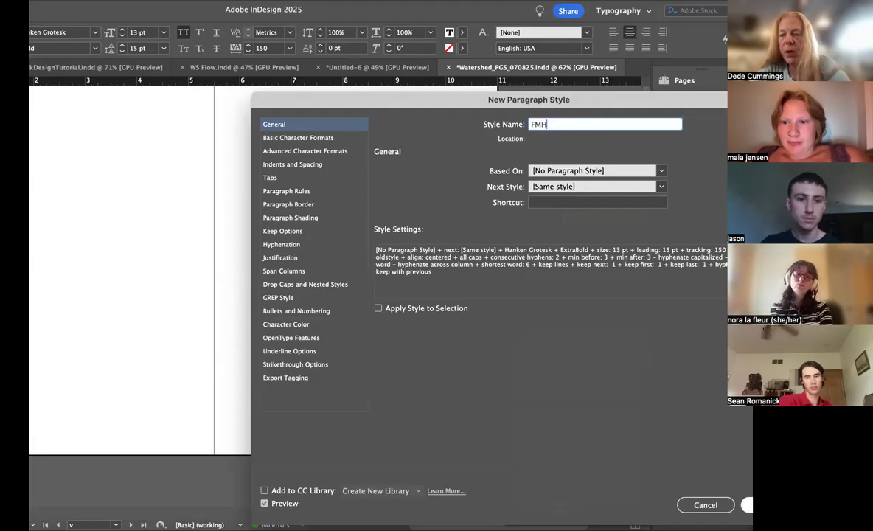
key(Return)
click(563, 220)
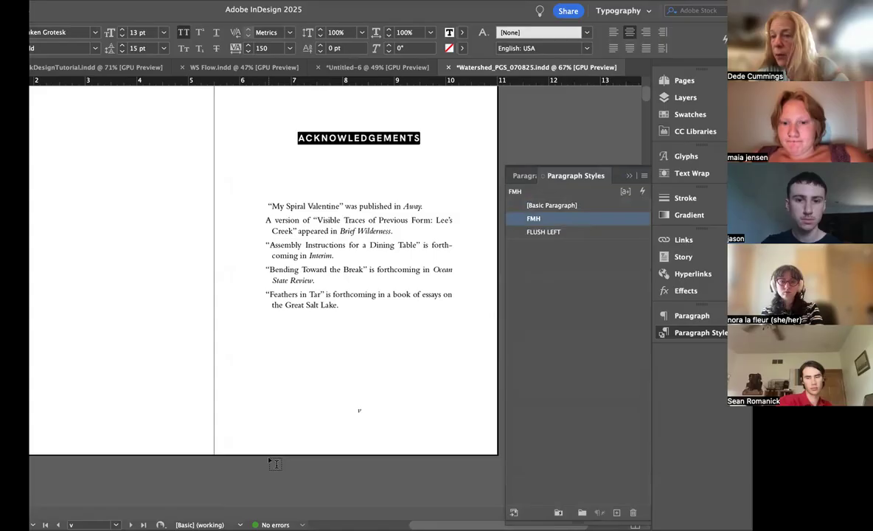
click(207, 483)
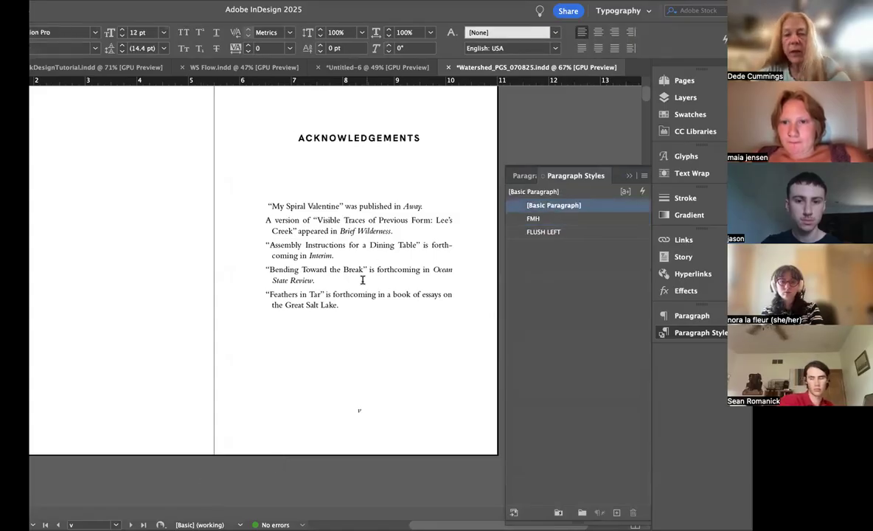
Step: Remove the running head and page number from page v by applying the [None] parent
scroll(362, 280, up, 2)
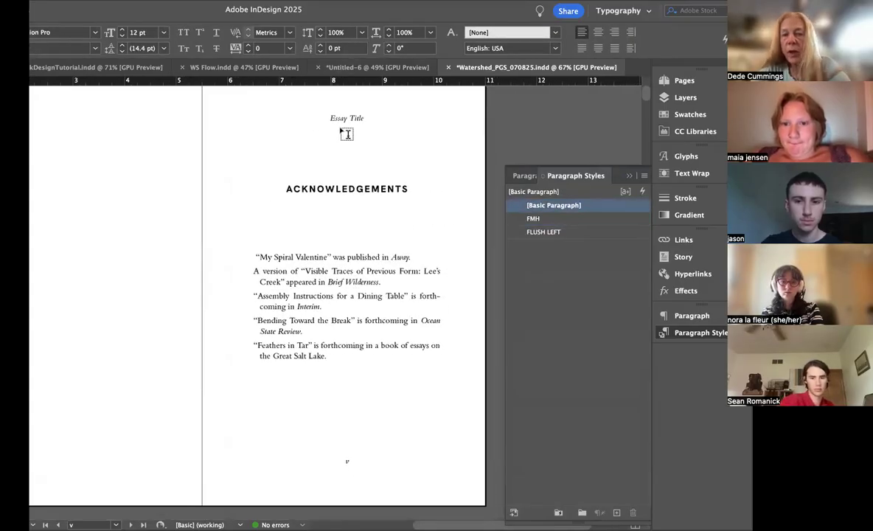
click(684, 81)
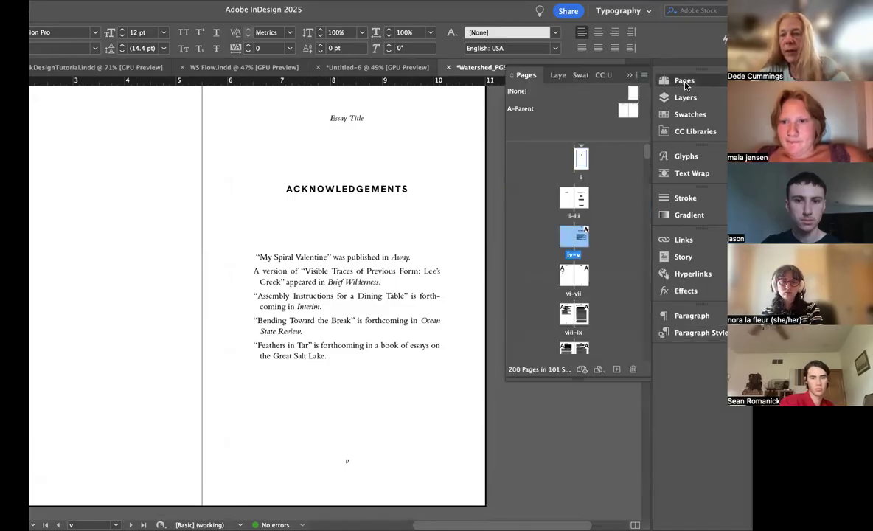
drag(631, 92, 583, 232)
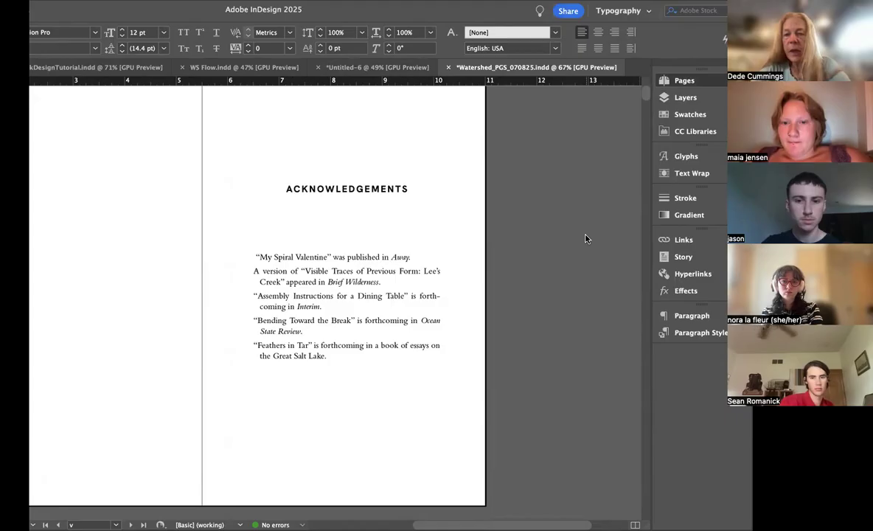
Step: Delete the Watershed and Essays text from page vi and apply the [None] parent to pages vi and vii
scroll(334, 238, down, 10)
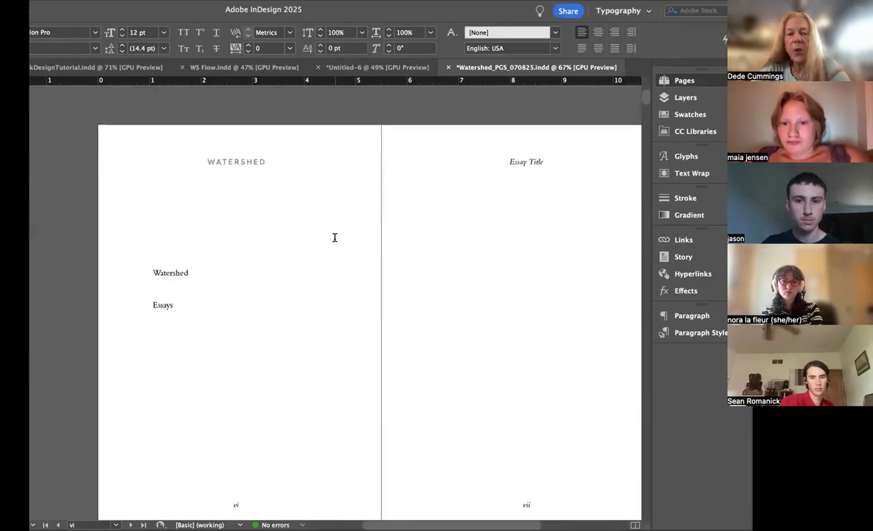
scroll(335, 238, down, 1)
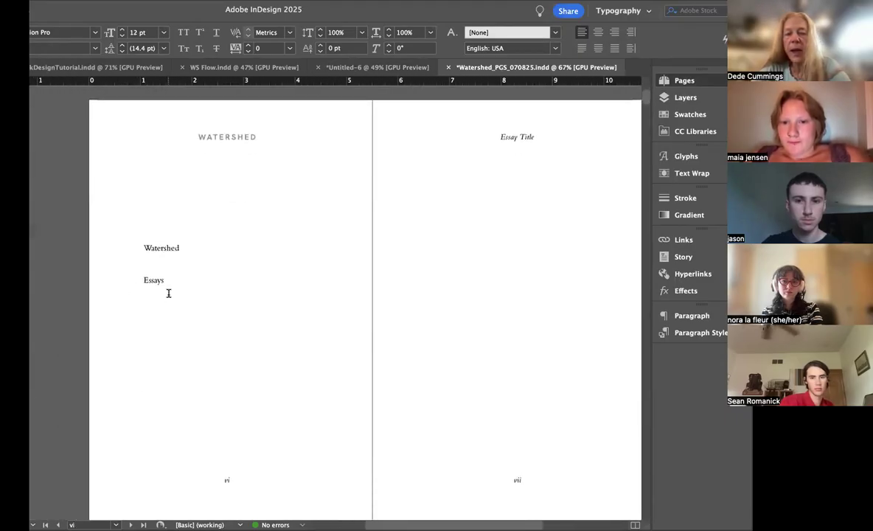
drag(169, 292, 123, 209)
key(F12)
key(BackSpace)
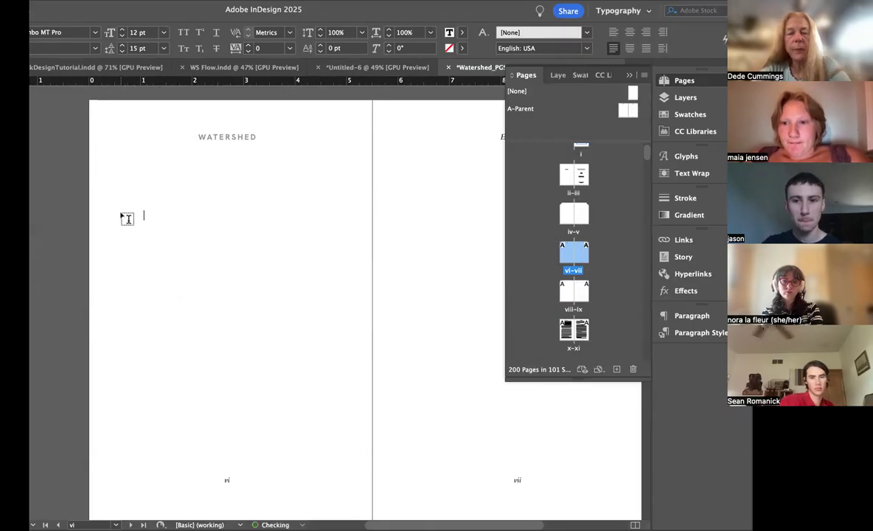
drag(632, 96, 568, 252)
drag(633, 93, 582, 251)
Step: Copy the WATERSHED title and Essays subtitle from page i
drag(608, 171, 579, 164)
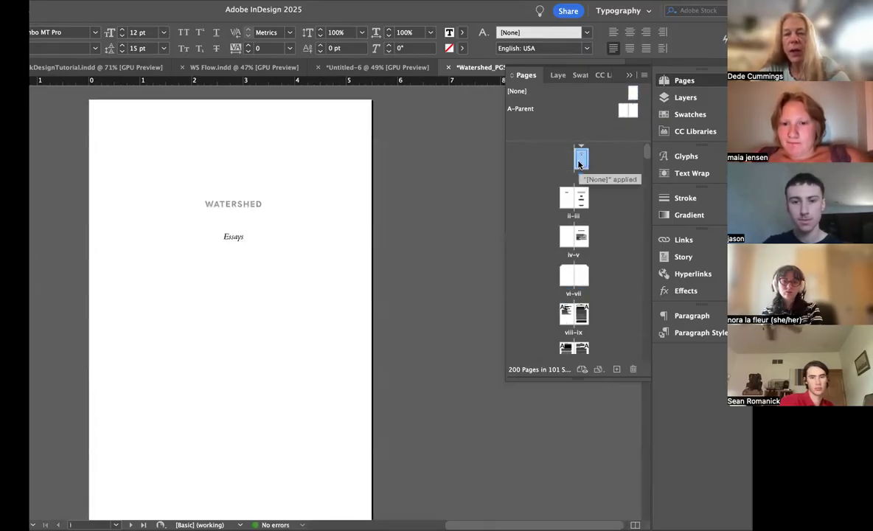
click(12, 81)
click(246, 225)
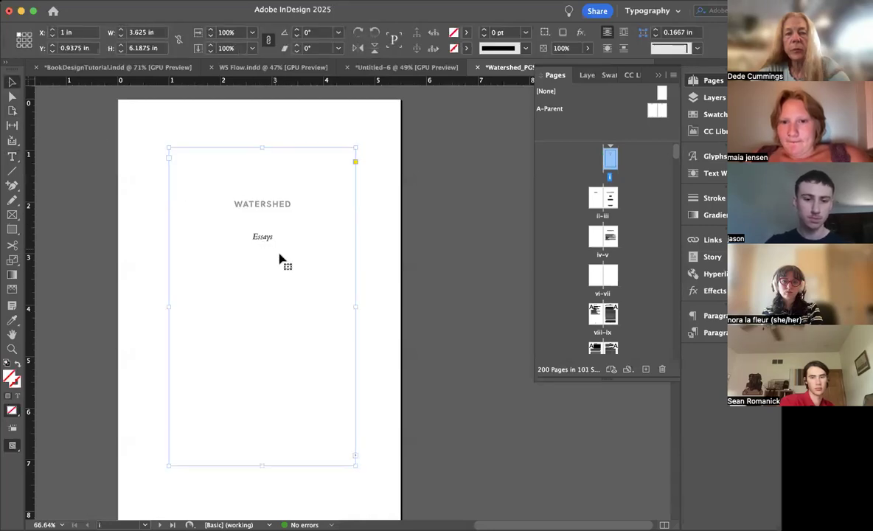
double_click(282, 254)
drag(282, 250, 214, 200)
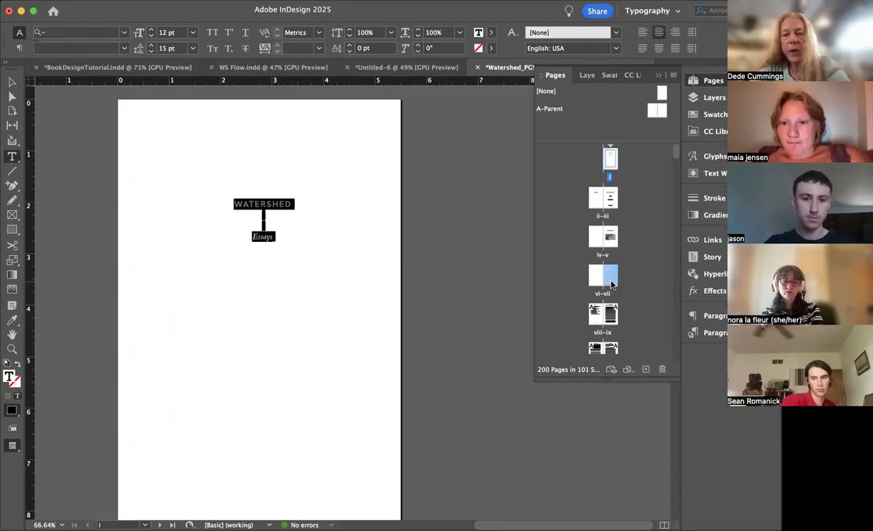
Step: Remove the blank paragraphs from the text frame on page vii
double_click(610, 286)
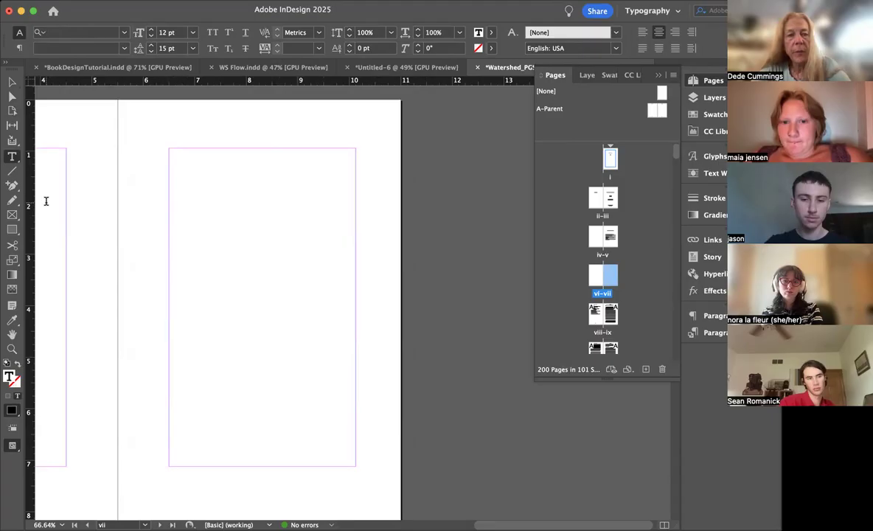
click(253, 294)
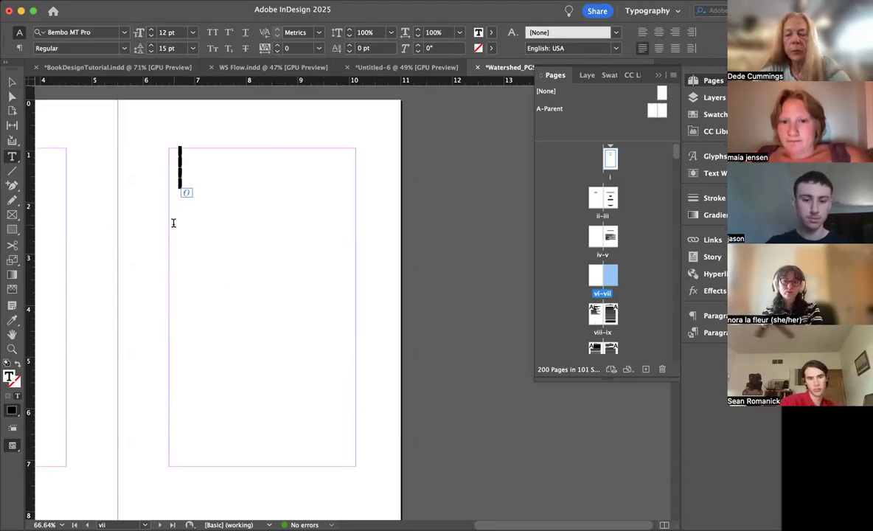
key(super+v)
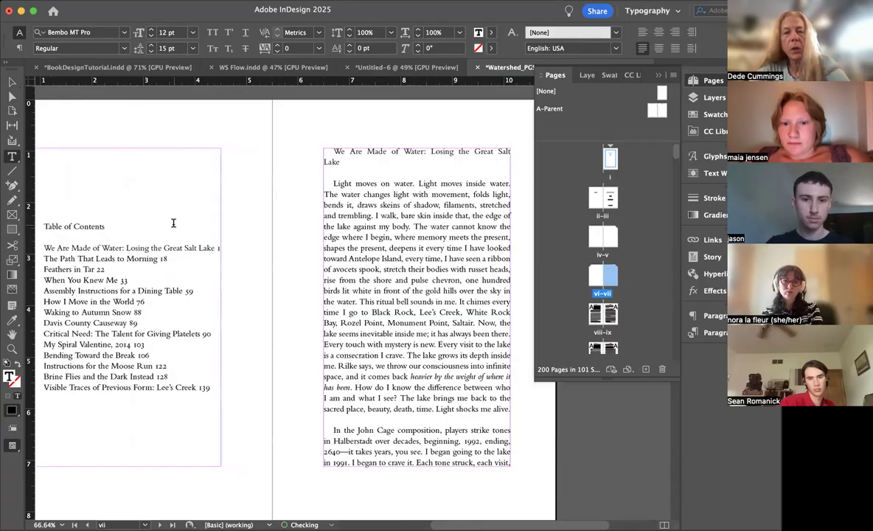
Step: Cut the whole Table of Contents, heading and entries, from page vi
scroll(173, 224, up, 10)
scroll(173, 223, down, 4)
scroll(173, 223, down, 6)
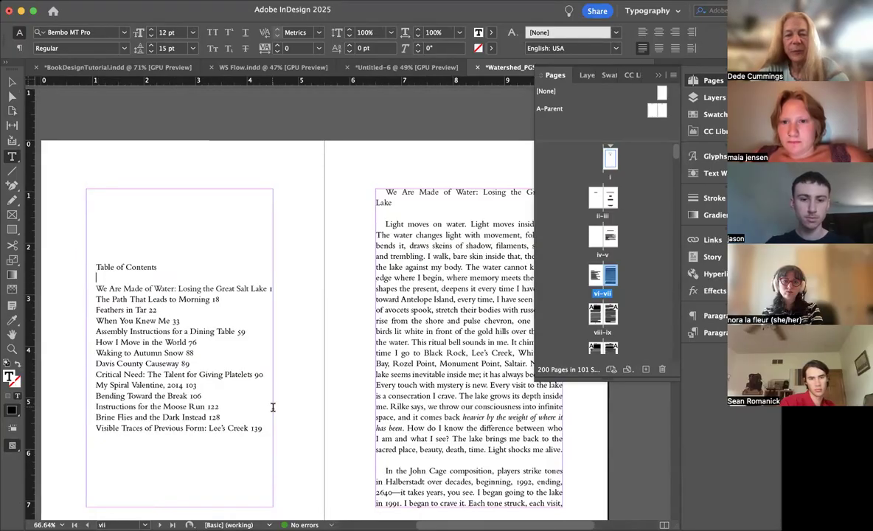
drag(267, 435, 68, 266)
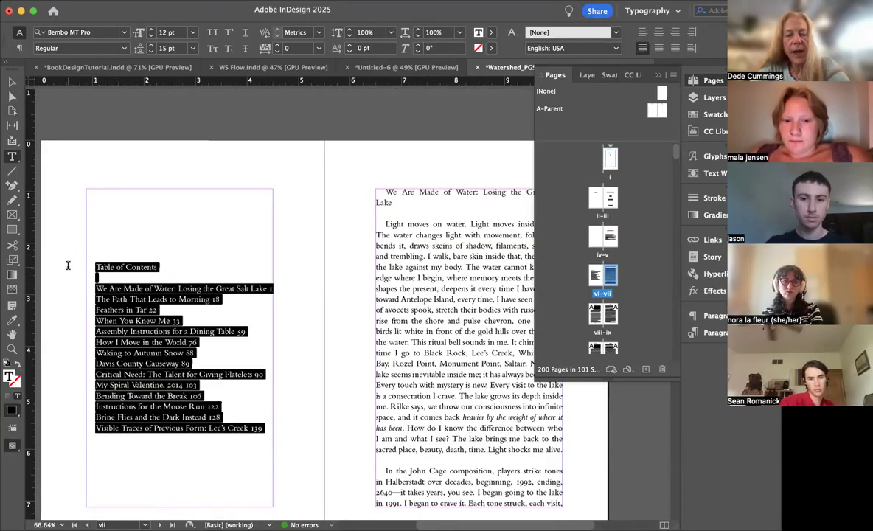
key(ctrl+x)
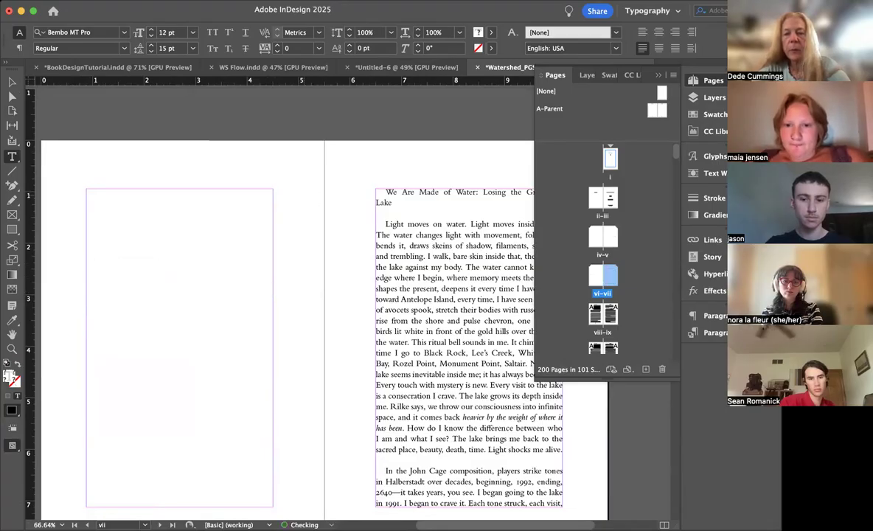
Step: Insert breaks before the essay title "We Are Made of Water" to push the essay's start to page ix
scroll(280, 309, up, 5)
scroll(280, 310, down, 8)
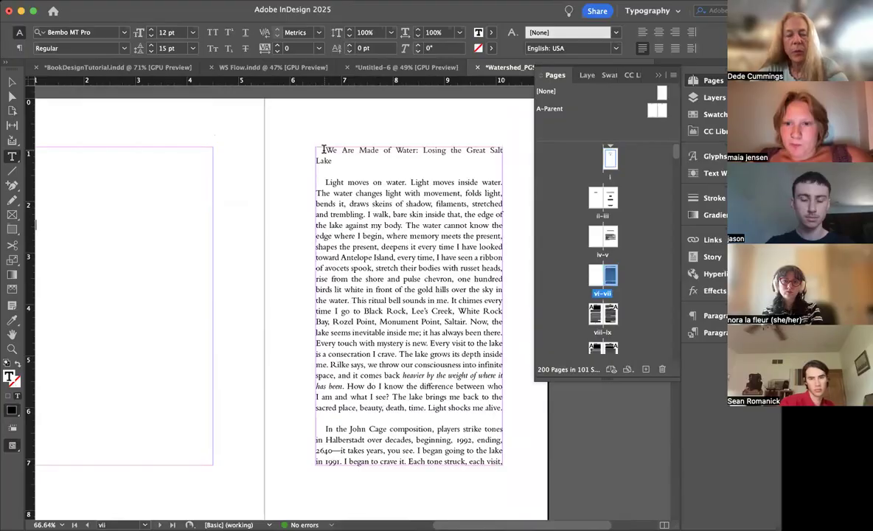
key(KP_Enter)
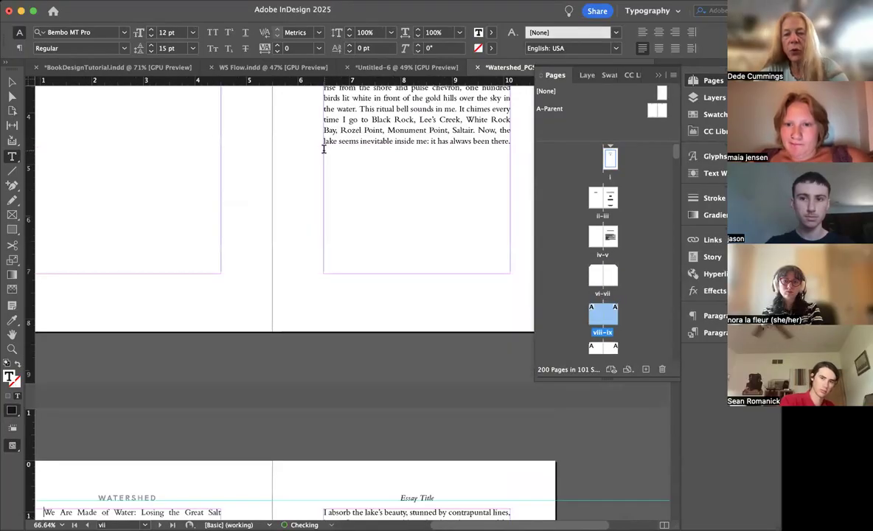
key(KP_Enter)
scroll(383, 113, up, 2)
scroll(380, 119, down, 5)
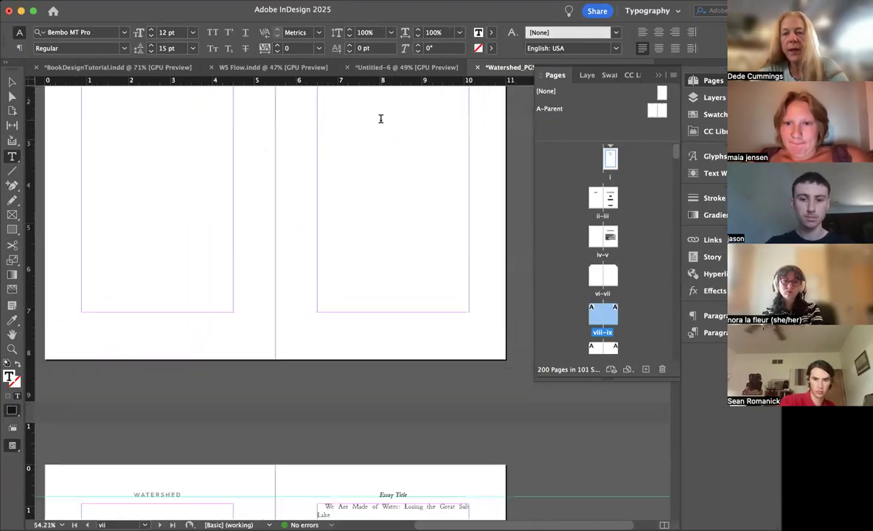
Step: Add the placeholder text COPYROIGHT TK to page iv and move it down with blank lines above
scroll(381, 119, up, 2)
scroll(384, 204, up, 10)
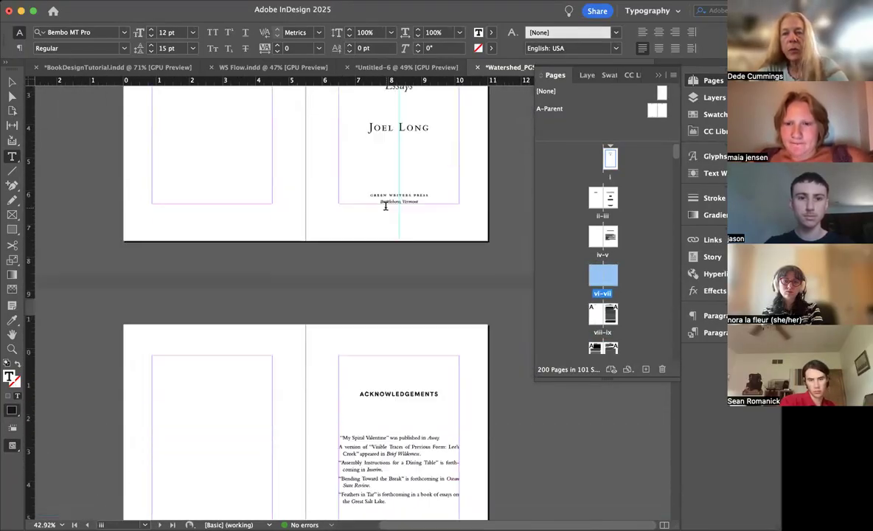
scroll(385, 206, up, 3)
scroll(361, 286, down, 6)
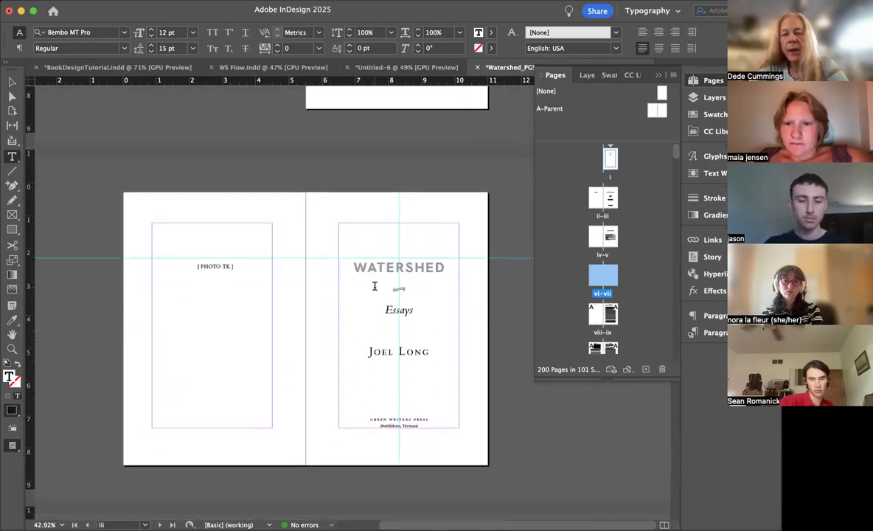
scroll(399, 212, down, 5)
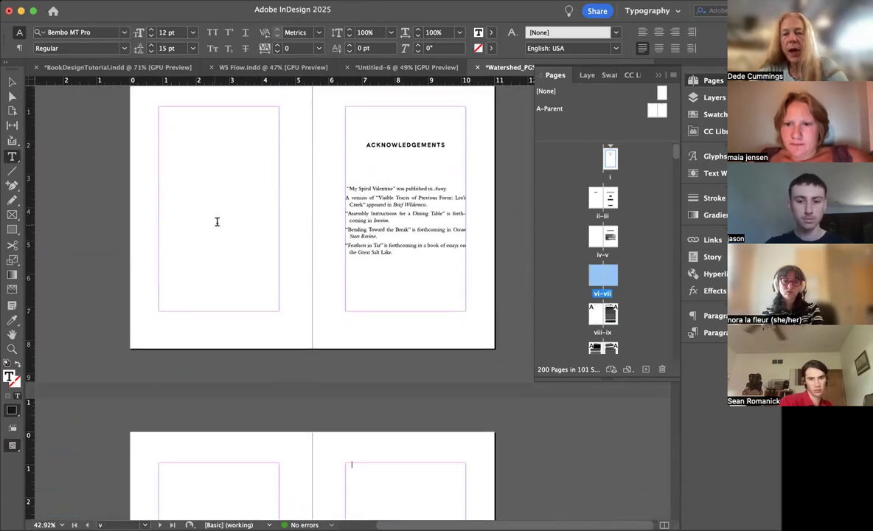
click(177, 164)
text(cOPYRIGHT TK)
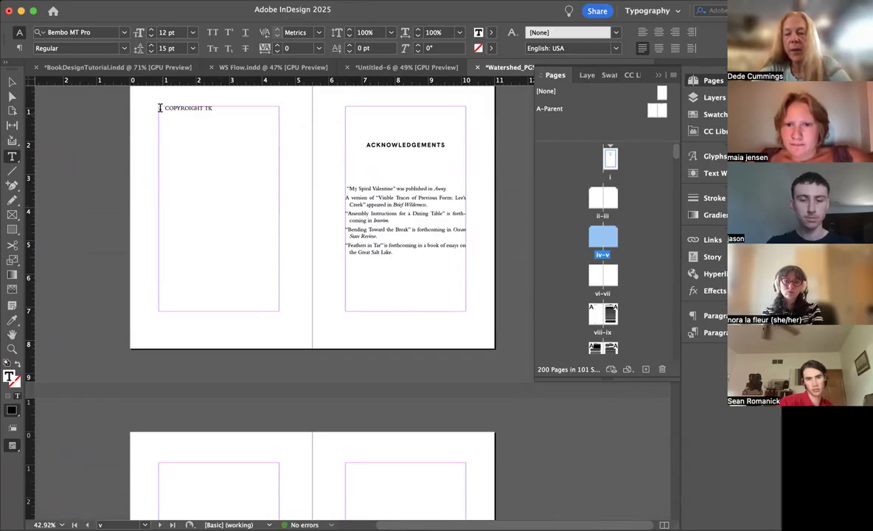
key(Return)
key(Return)
key(Return)
key(Return)
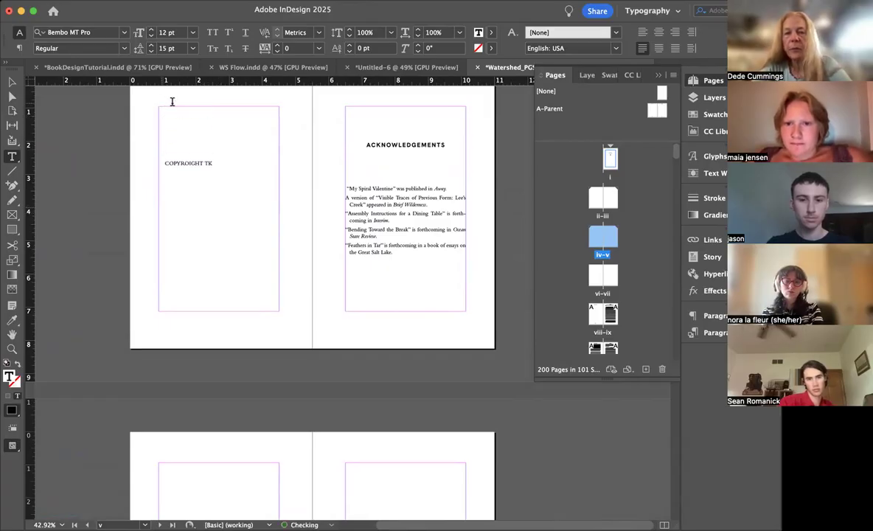
Step: Delete the stray space before "My Spiral Valentine" in the first acknowledgement entry
scroll(389, 240, down, 1)
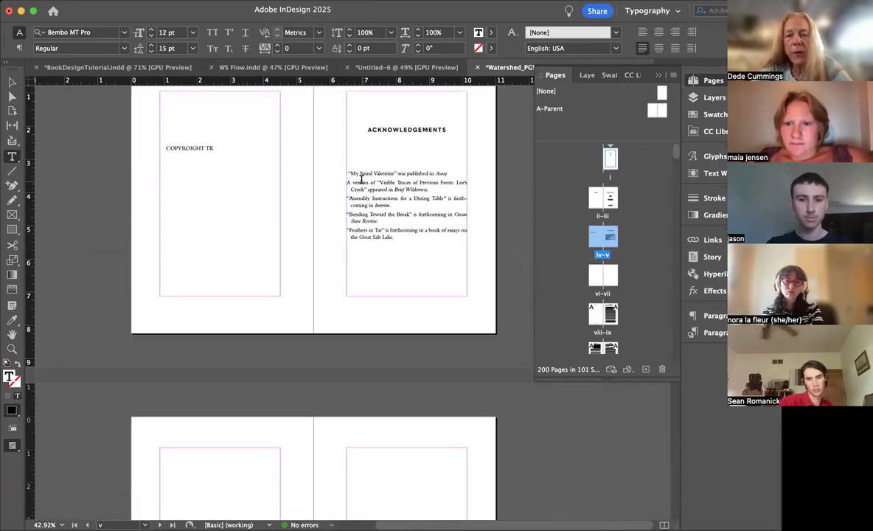
scroll(349, 178, up, 5)
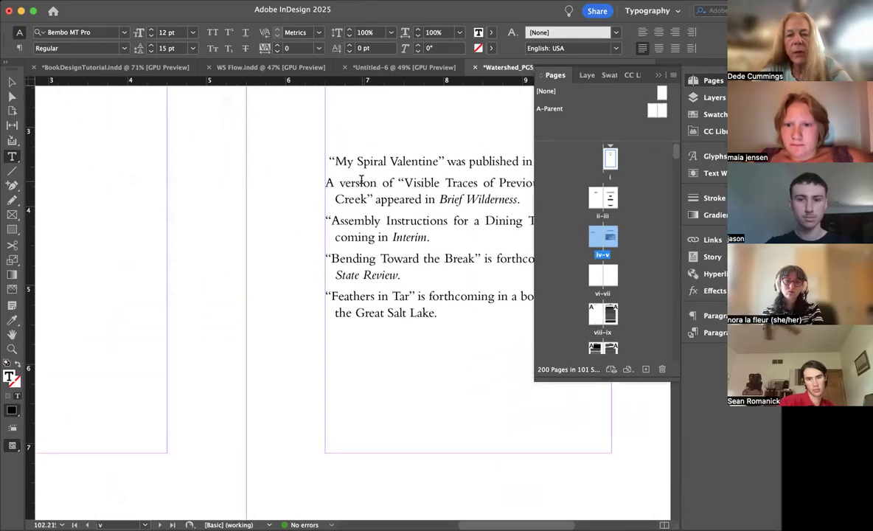
click(325, 160)
key(Delete)
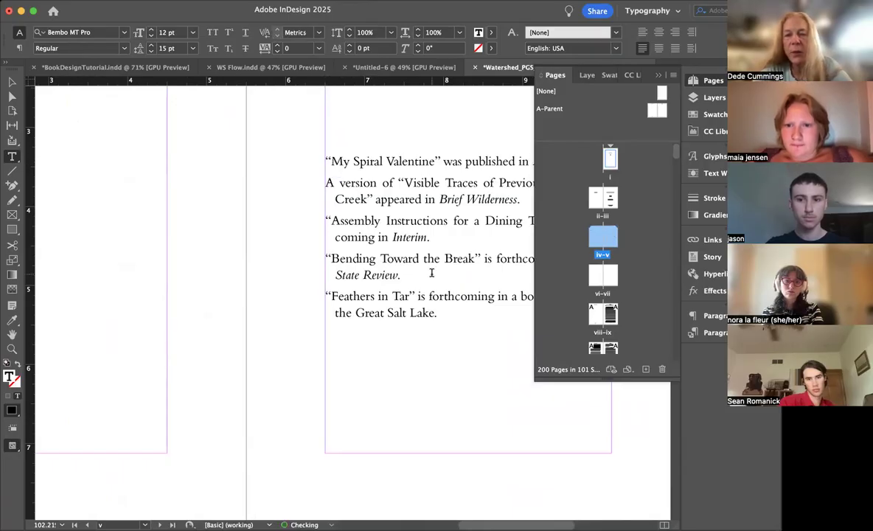
scroll(431, 272, down, 5)
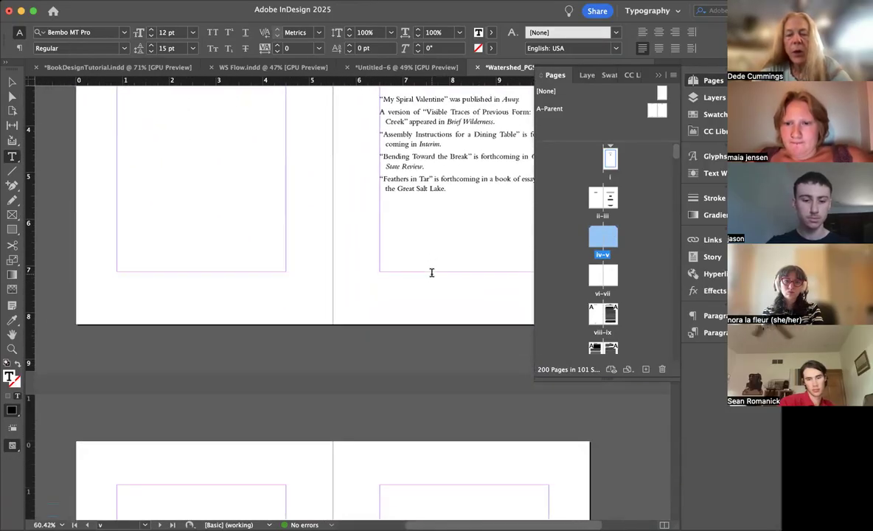
Step: Paste the cut Table of Contents onto page vii and shorten its heading to Contents
scroll(431, 273, down, 5)
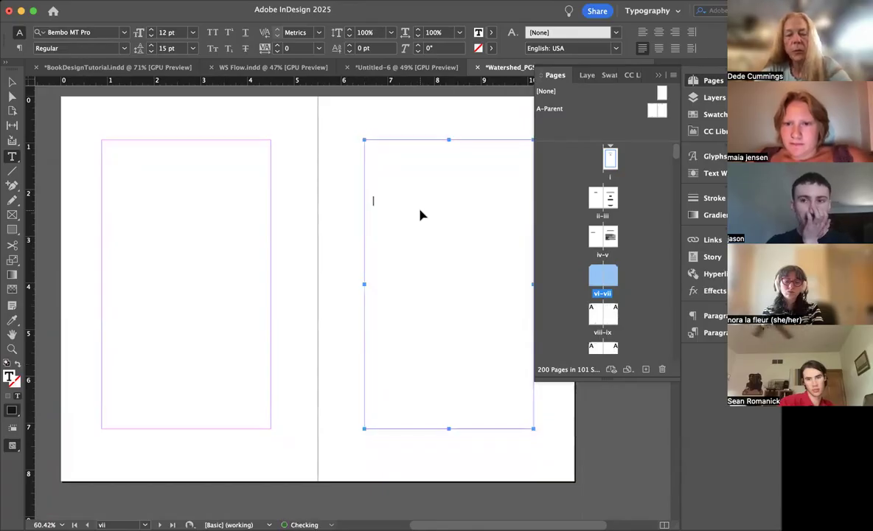
key(super+v)
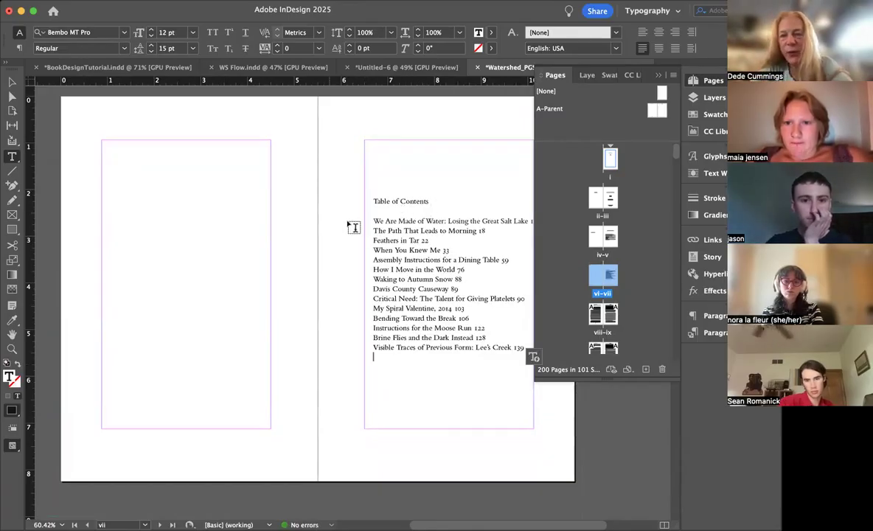
drag(400, 200, 340, 202)
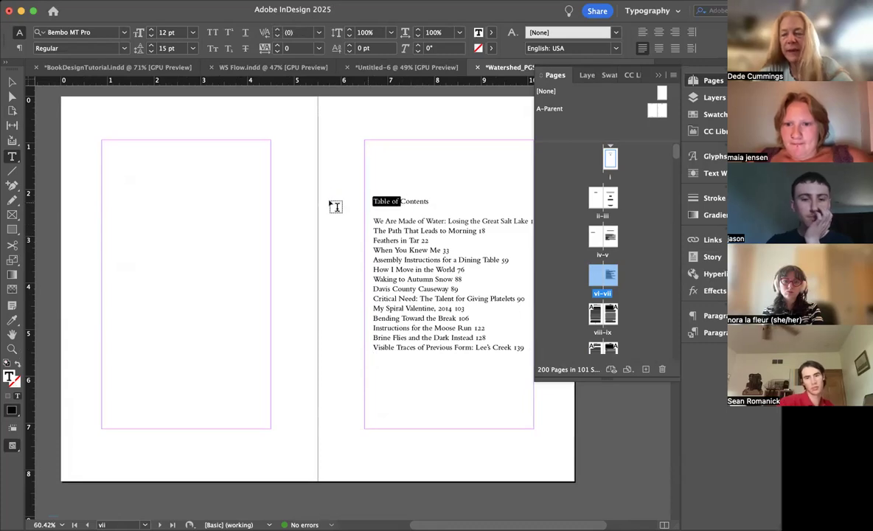
key(BackSpace)
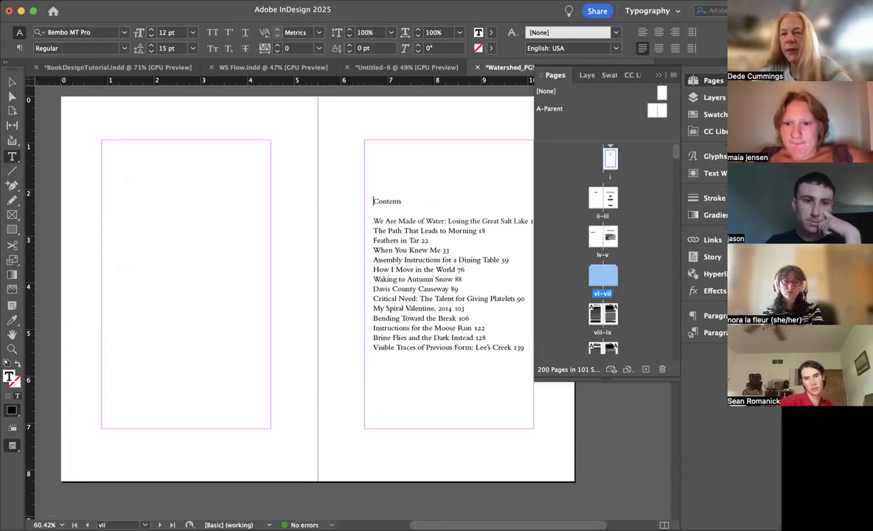
Step: Apply the FMH paragraph style to the Contents heading and insert three blank lines before the first entry
drag(503, 9, 493, 7)
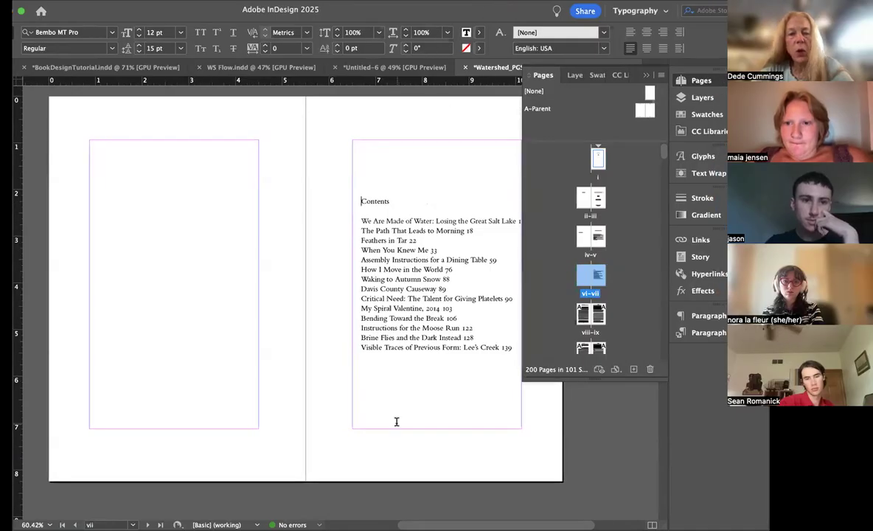
click(702, 332)
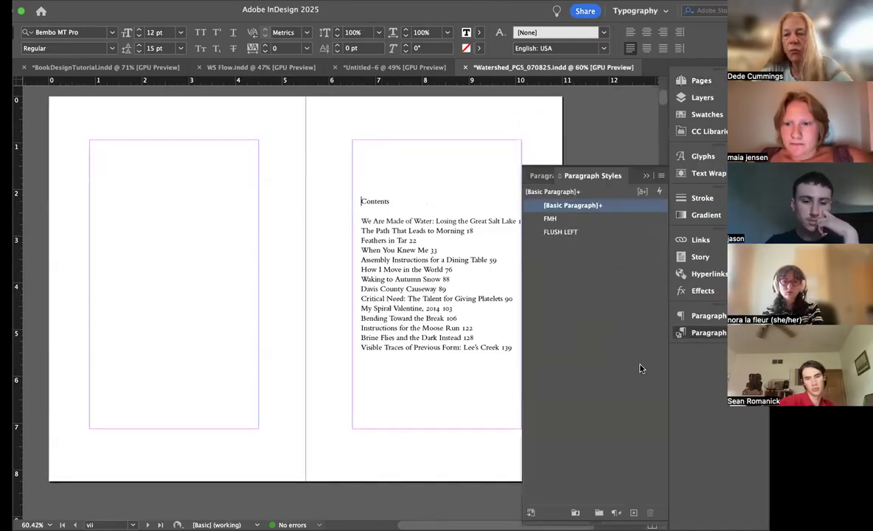
click(561, 219)
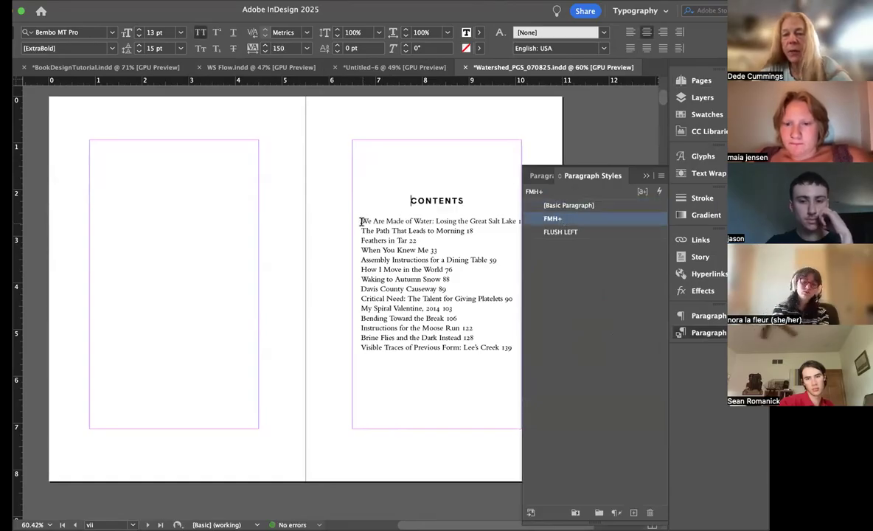
click(362, 221)
key(Return)
key(Return)
key(Return)
key(Return)
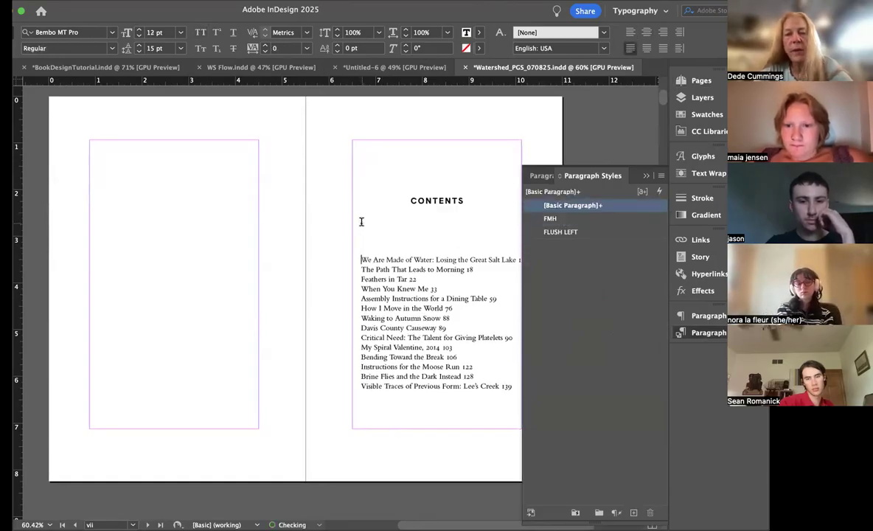
Step: Compare the blank space below the Contents heading with the space below the Acknowledgements heading on page v
drag(413, 207, 415, 232)
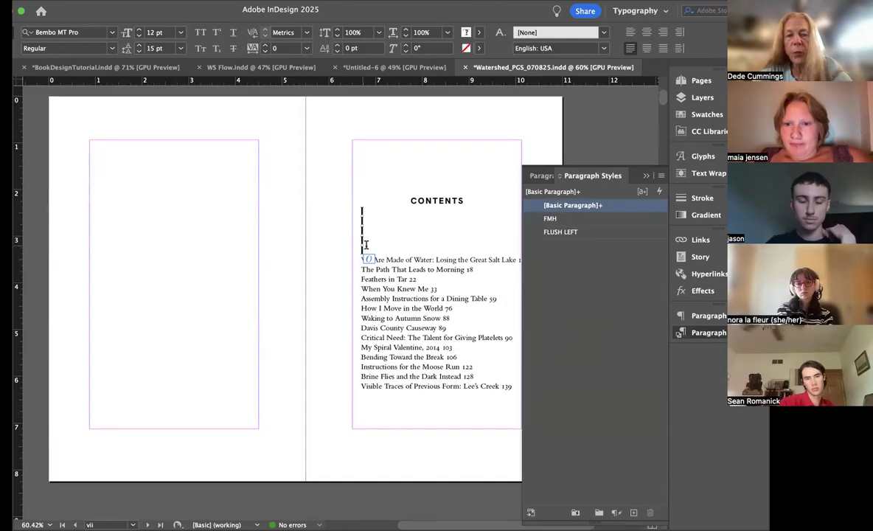
scroll(381, 213, up, 10)
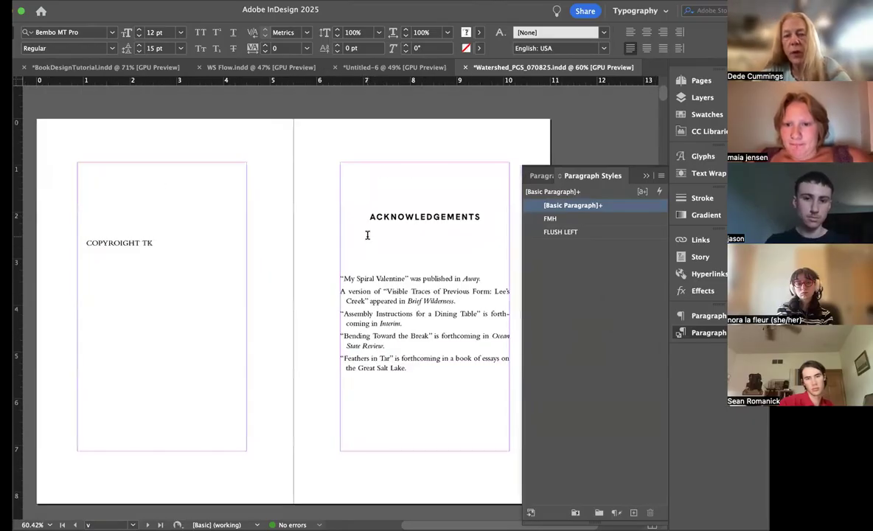
click(381, 259)
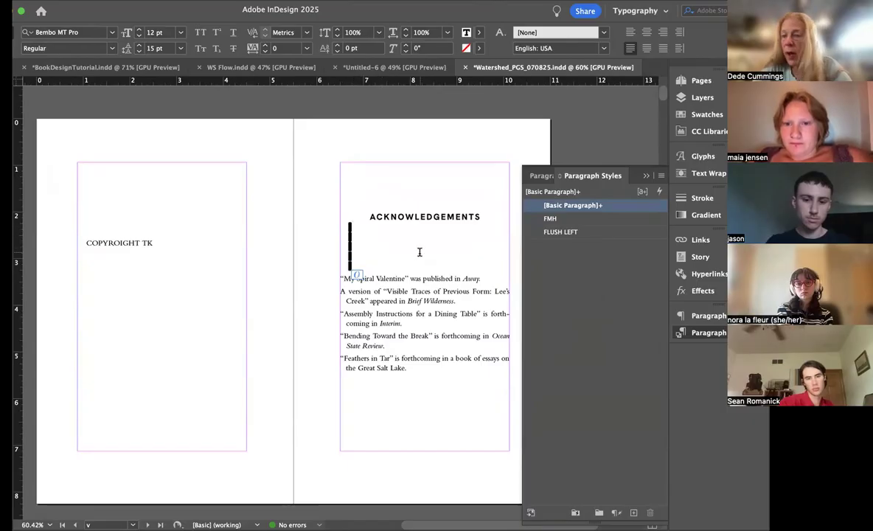
scroll(419, 252, down, 5)
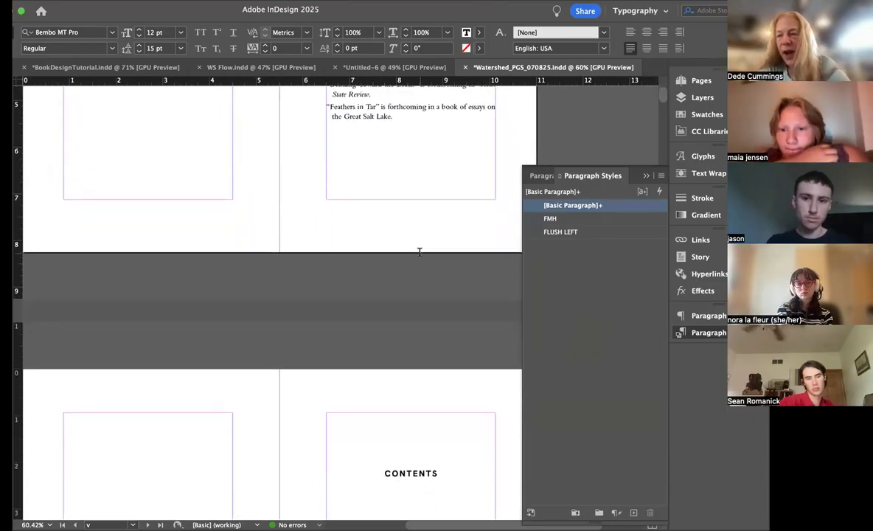
scroll(420, 252, down, 6)
scroll(420, 252, down, 1)
scroll(420, 252, right, 1)
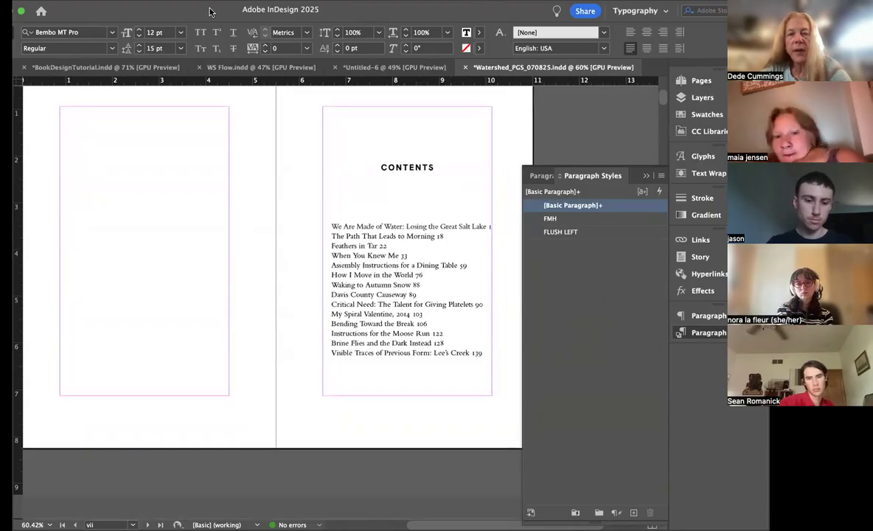
drag(209, 11, 221, 11)
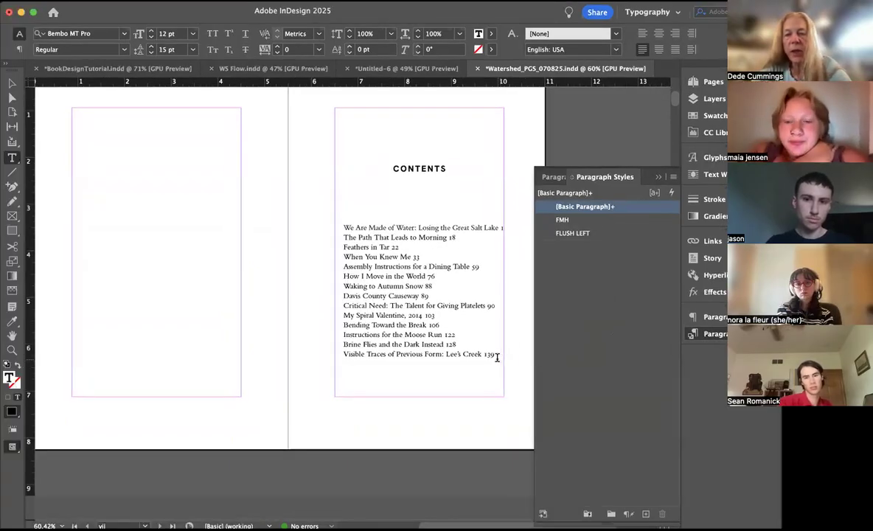
Step: Set the first-line indent of all the contents entries on page vii to 0 in
drag(495, 357, 314, 226)
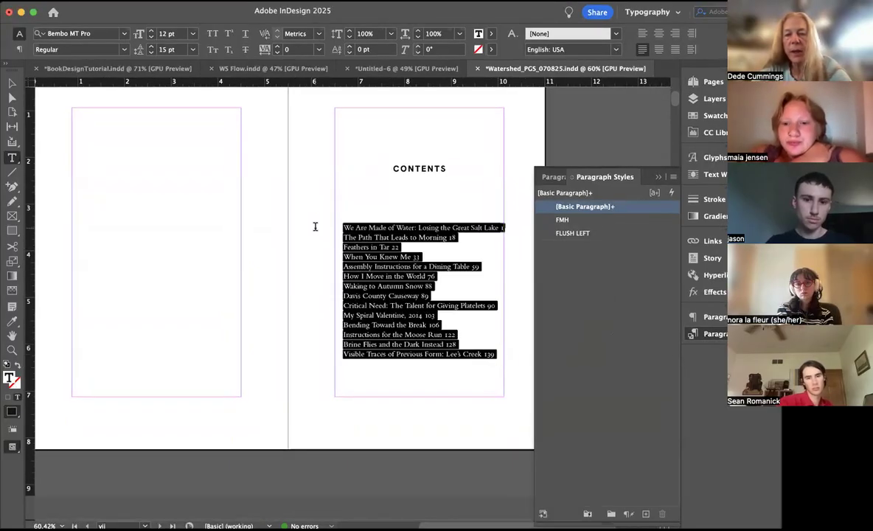
click(18, 49)
click(122, 53)
click(122, 53)
click(122, 54)
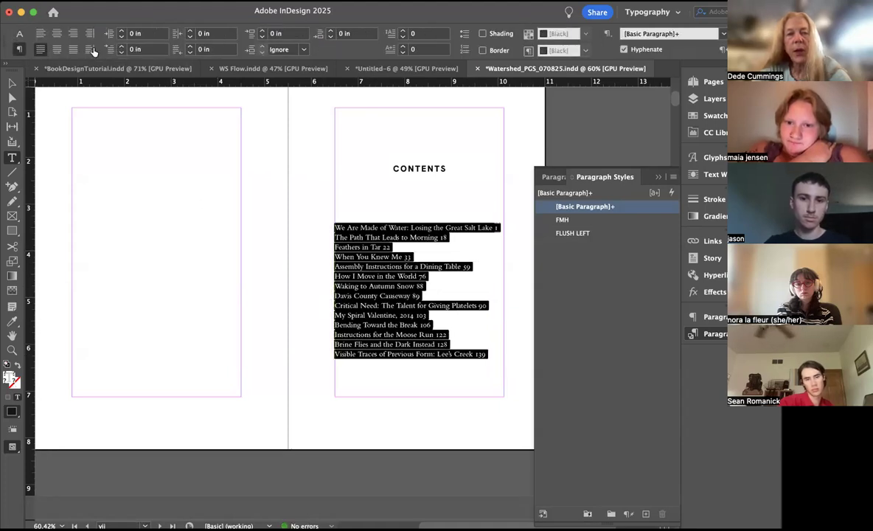
Step: Set the leading of the contents entries to 18 pt and center them
click(18, 33)
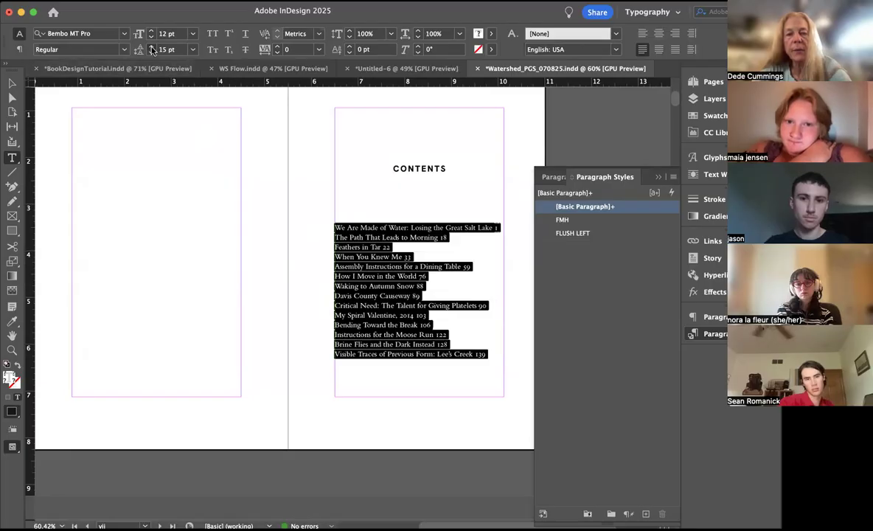
click(152, 47)
click(152, 46)
click(151, 46)
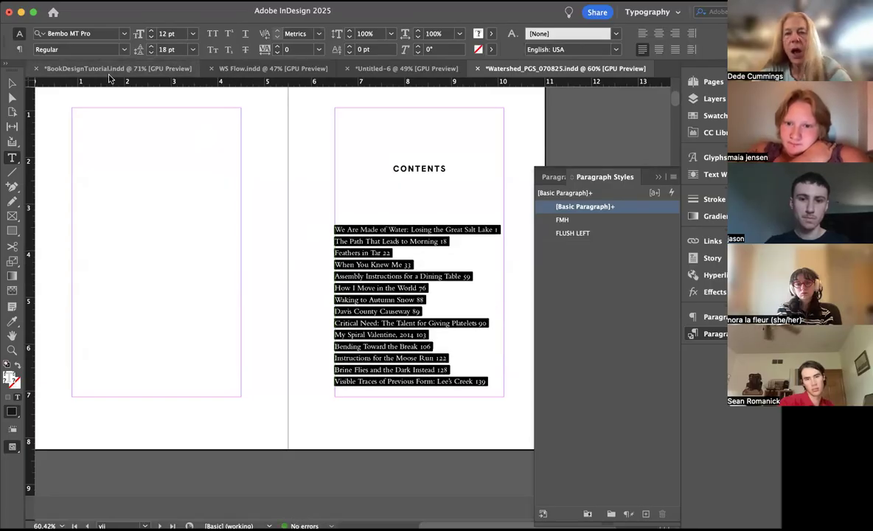
click(659, 33)
scroll(405, 323, up, 3)
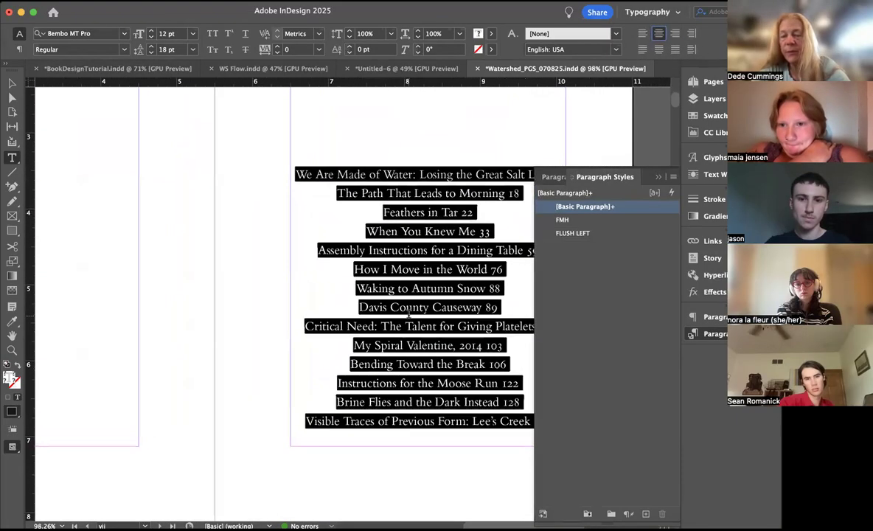
click(469, 194)
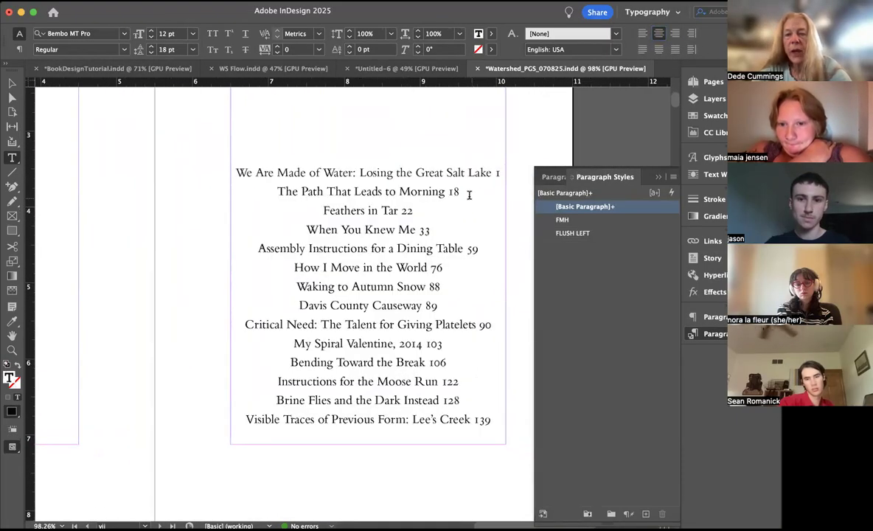
Step: Replace the page numbers of "The Path That Leads to Morning" and "Feathers in Tar" with 00, and that of "We Are Made of Water" with 0
drag(458, 191, 448, 191)
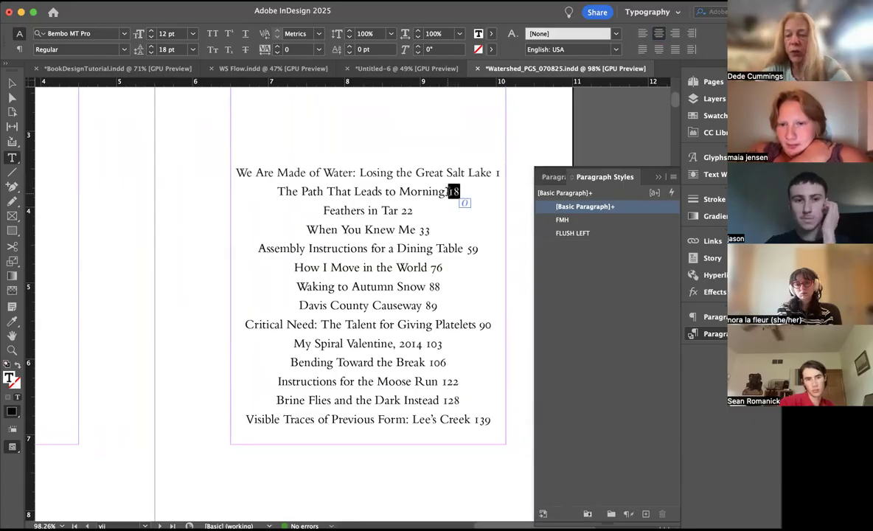
text(00)
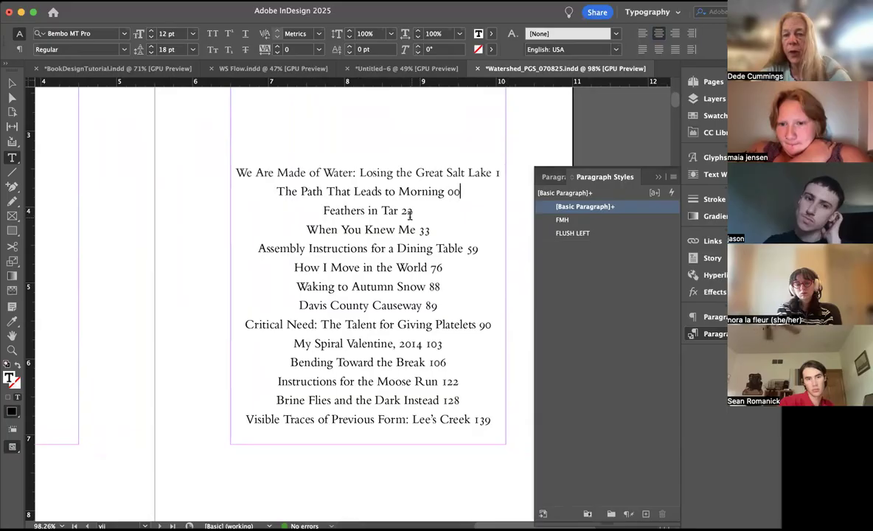
double_click(407, 210)
text(00)
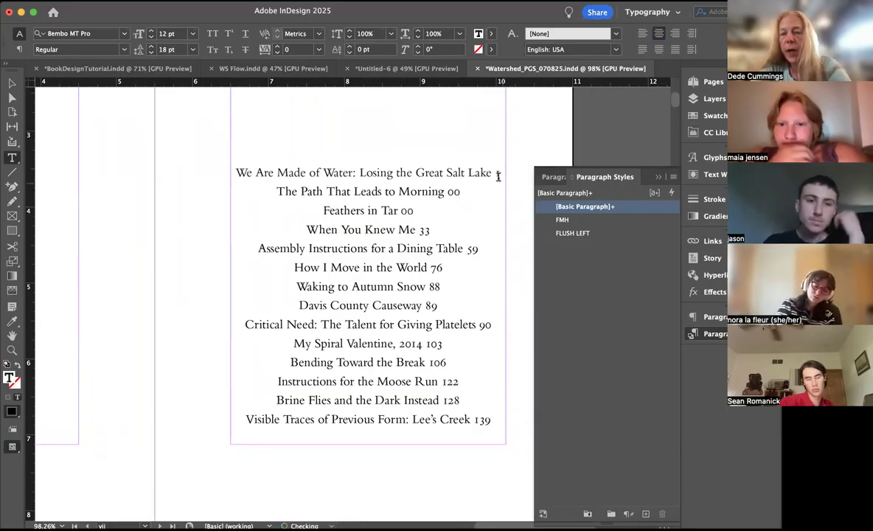
text(0)
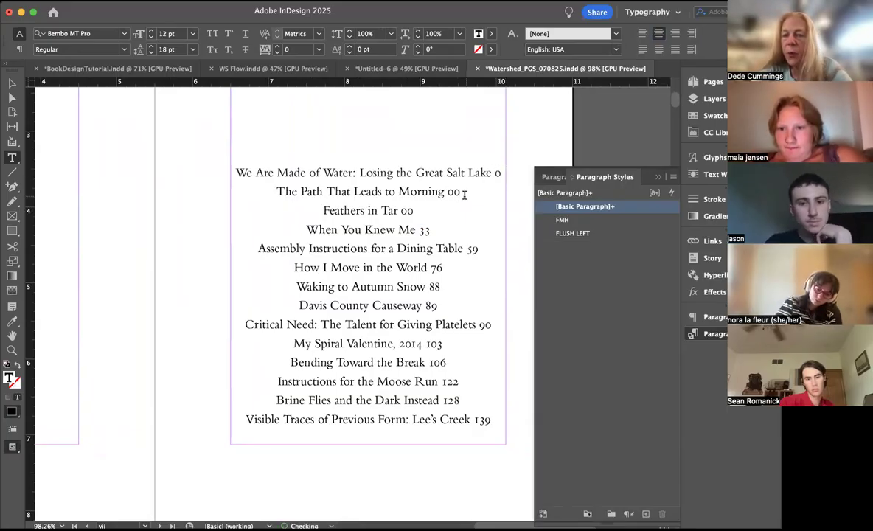
Step: Set the 00 after "The Path That Leads to Morning" to Italic and reuse it for the "Feathers in Tar" page number
double_click(448, 192)
key(super+c)
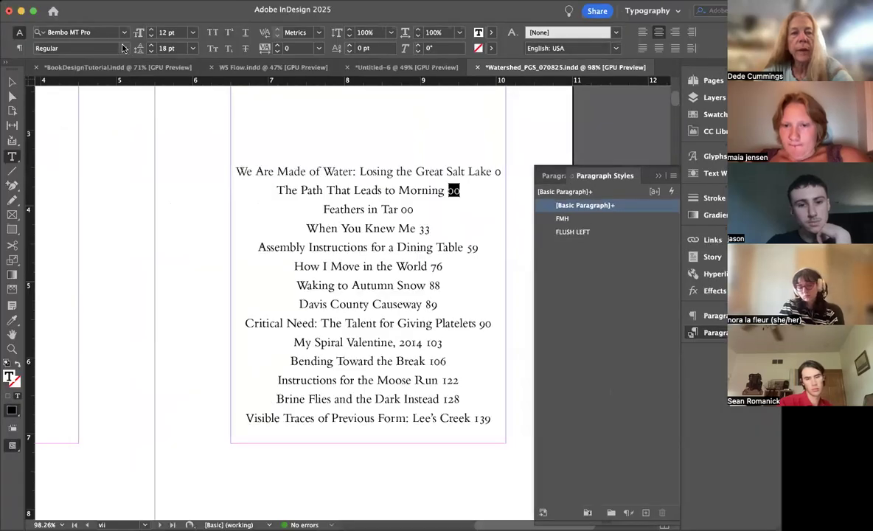
click(123, 48)
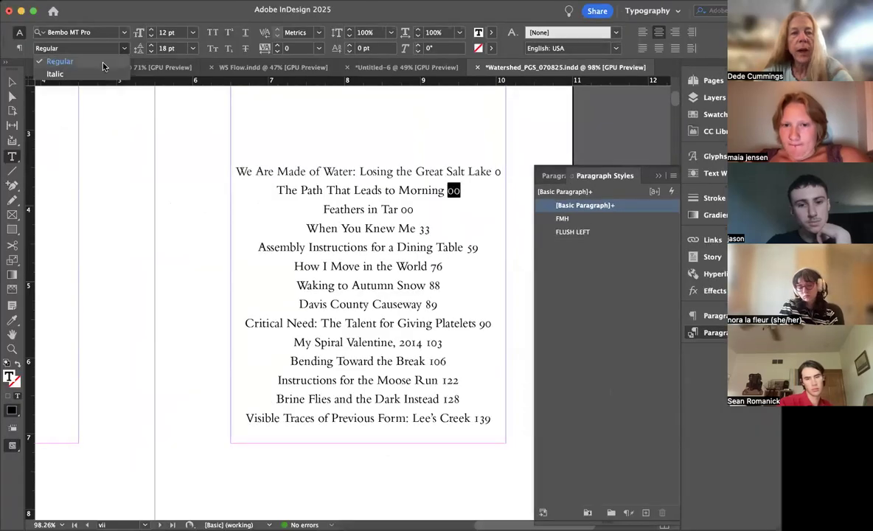
click(100, 74)
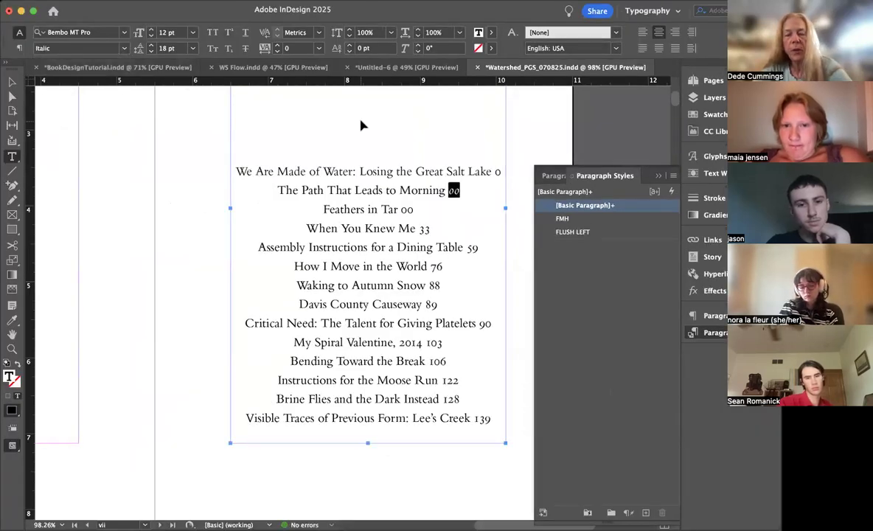
double_click(408, 208)
key(super+v)
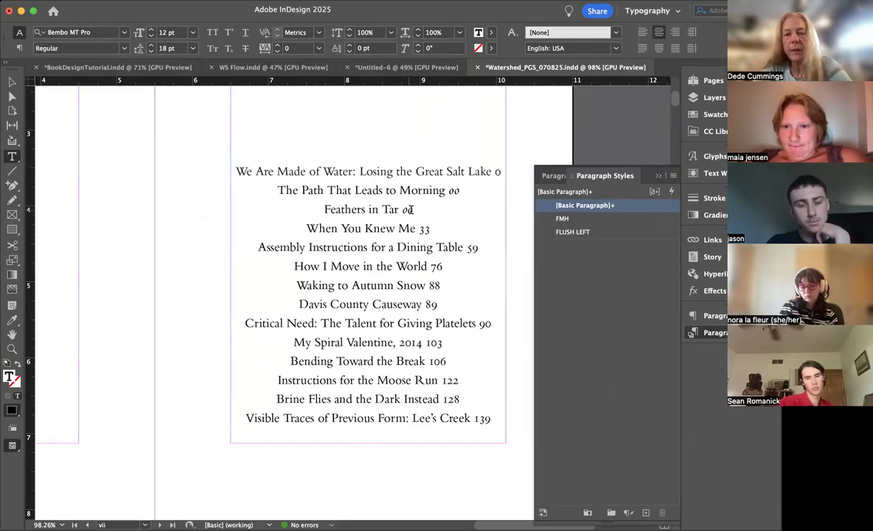
Step: Replace the page numbers from "When You Knew Me" through "Critical Need" with the italic 00, and that of "My Spiral Valentine, 2014" with italic 000
double_click(472, 248)
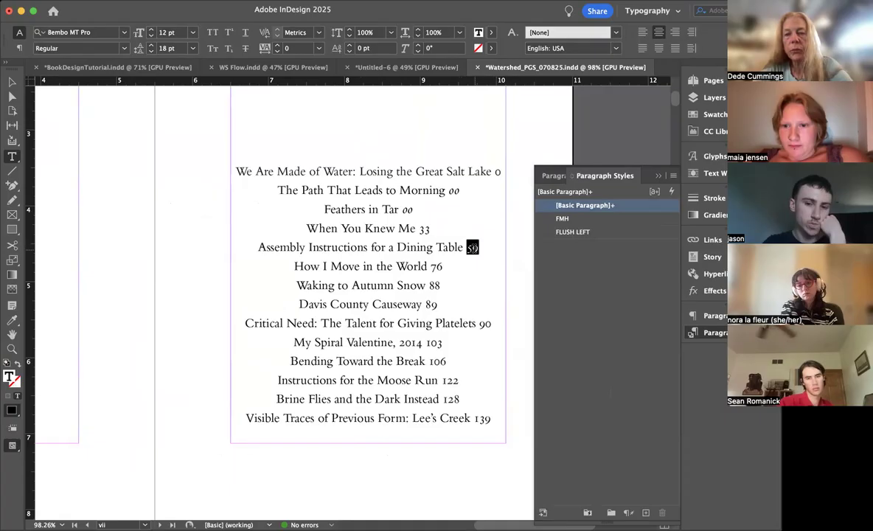
key(super+v)
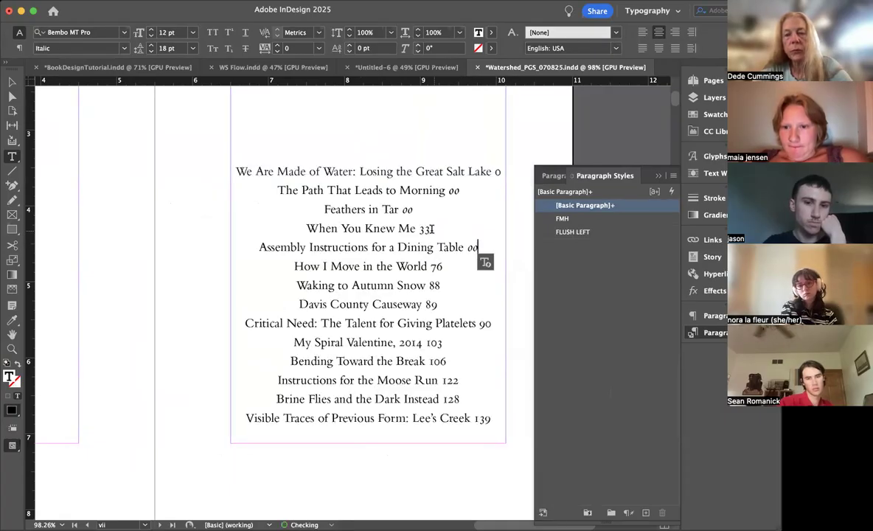
double_click(424, 228)
key(super+v)
double_click(436, 266)
key(super+v)
double_click(434, 285)
key(super+v)
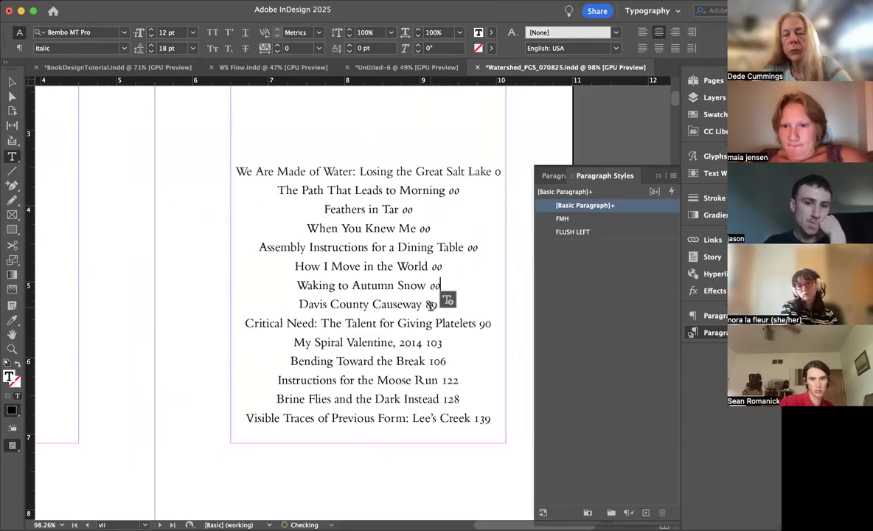
double_click(433, 304)
key(super+v)
double_click(485, 323)
key(super+v)
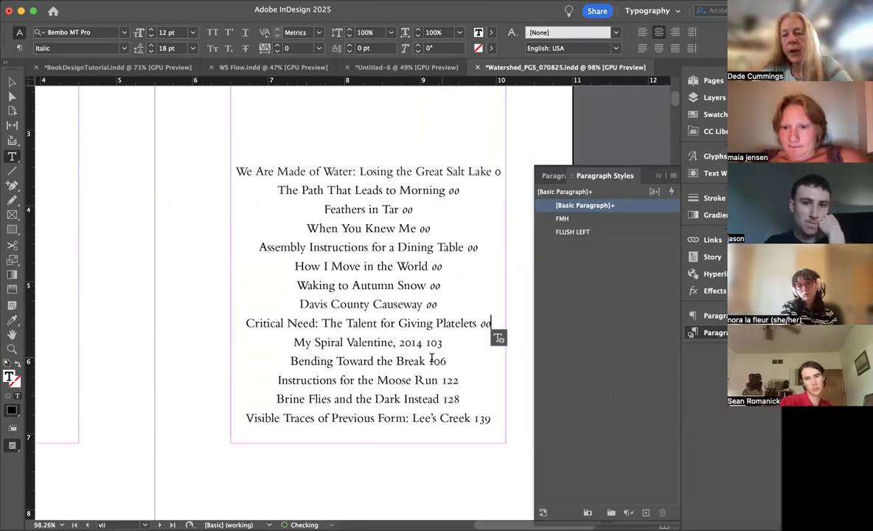
double_click(434, 343)
key(super+v)
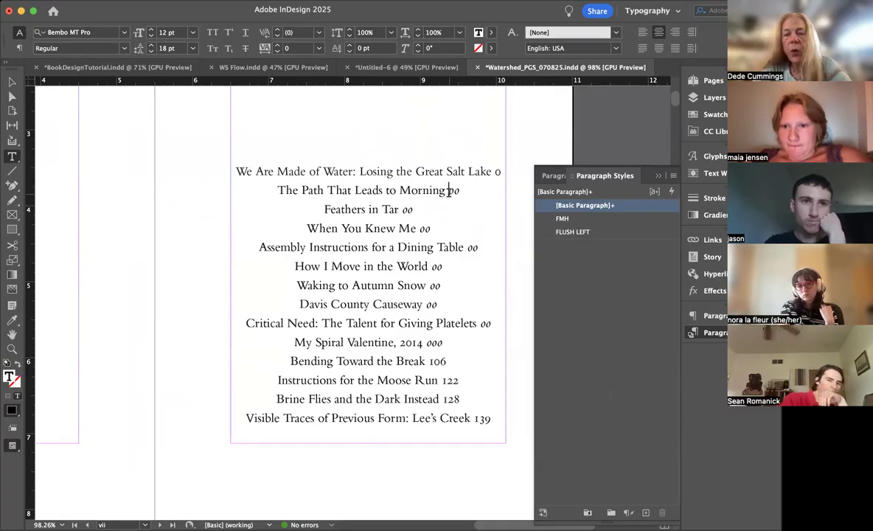
Step: Try a tab before the page number of "The Path That Leads to Morning", and use a wider space instead
key(Tab)
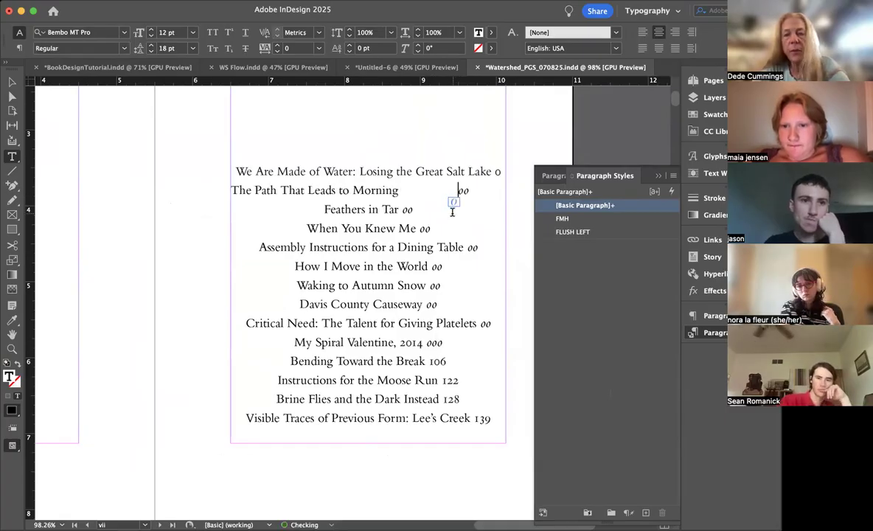
key(BackSpace)
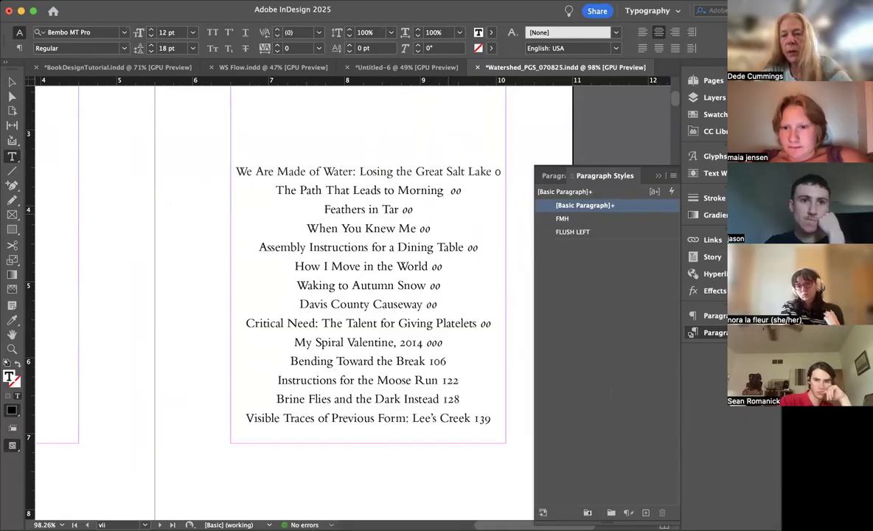
Step: Replace the space before each page number from "Feathers in Tar" through "My Spiral Valentine, 2014" with the wider space
click(403, 209)
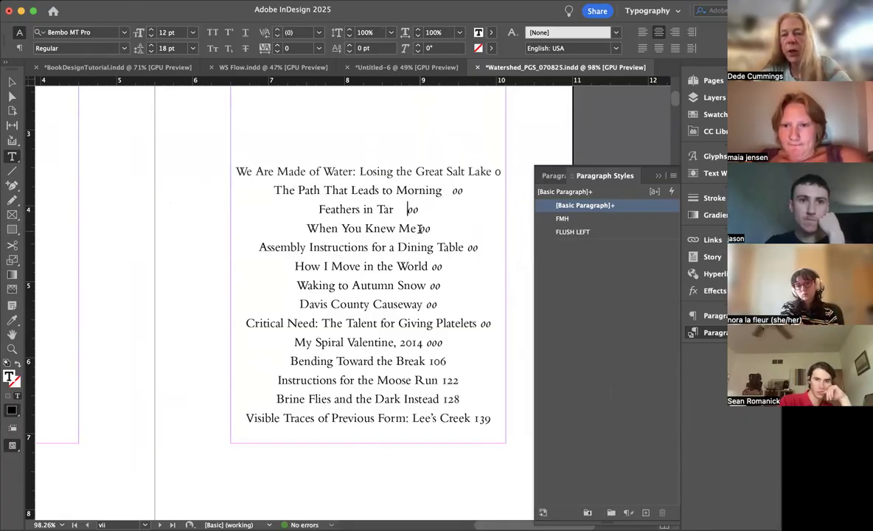
key(BackSpace)
click(418, 229)
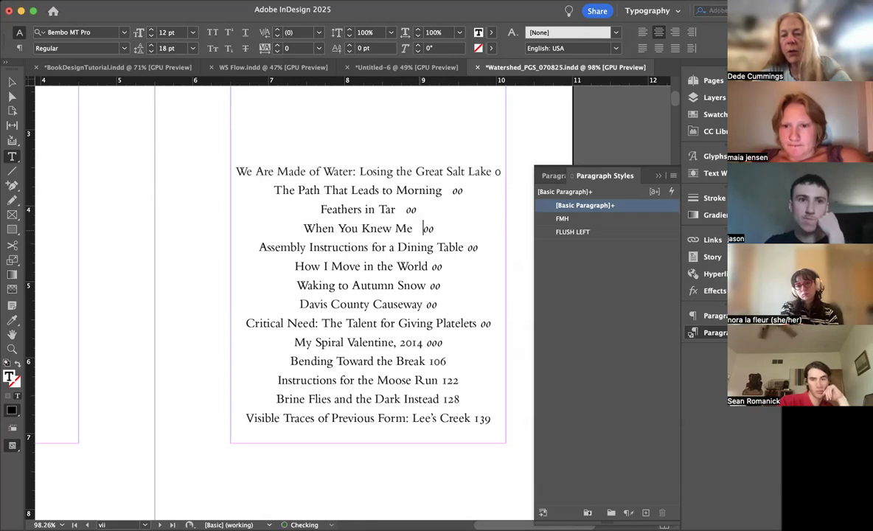
click(467, 248)
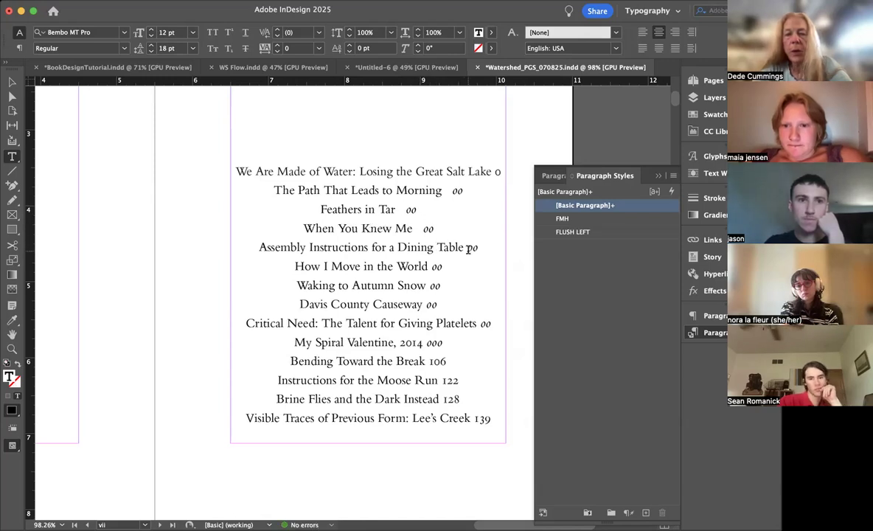
click(433, 266)
click(433, 285)
click(427, 305)
click(480, 324)
click(427, 343)
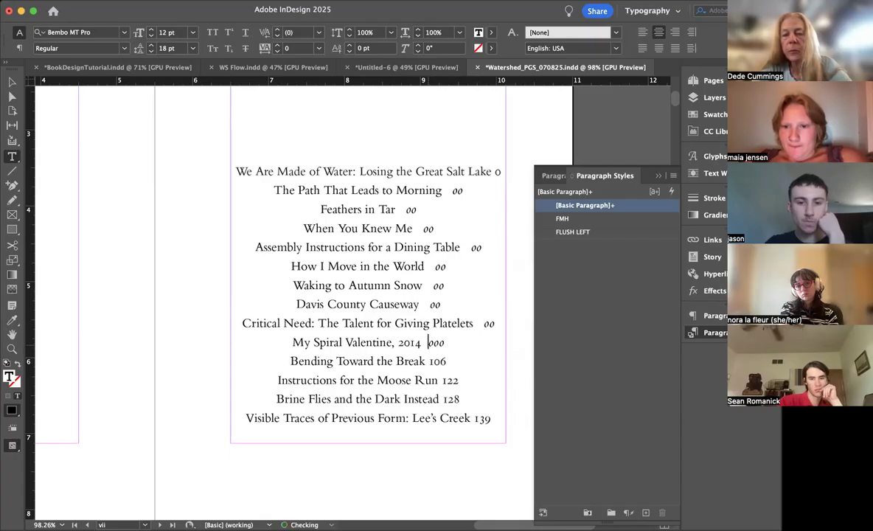
Step: Replace the page numbers from "Bending Toward the Break" through "Visible Traces of Previous Form" with the widely spaced italic 000
drag(445, 343, 445, 399)
text(000)
text(000)
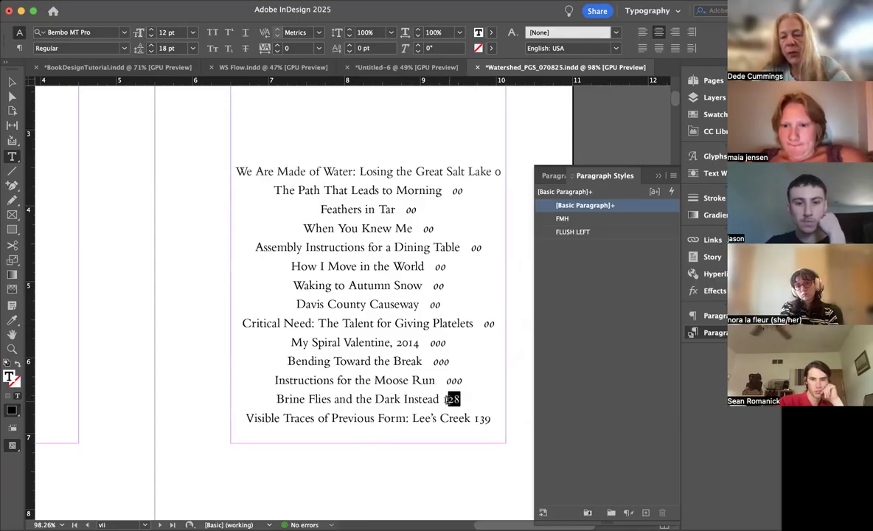
text(000)
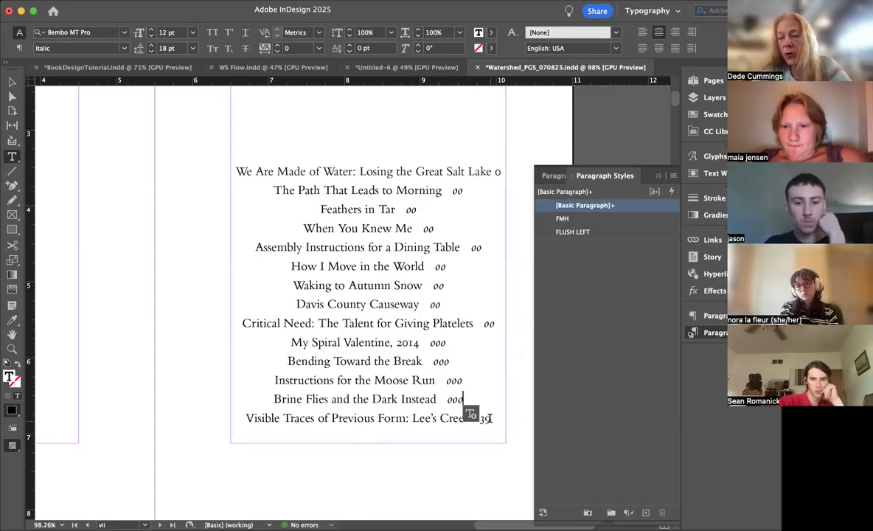
drag(488, 418, 473, 418)
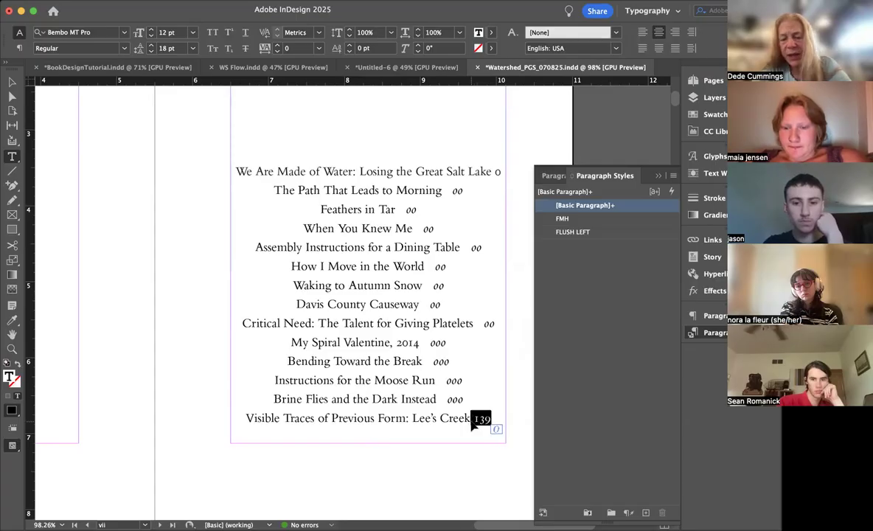
text(000)
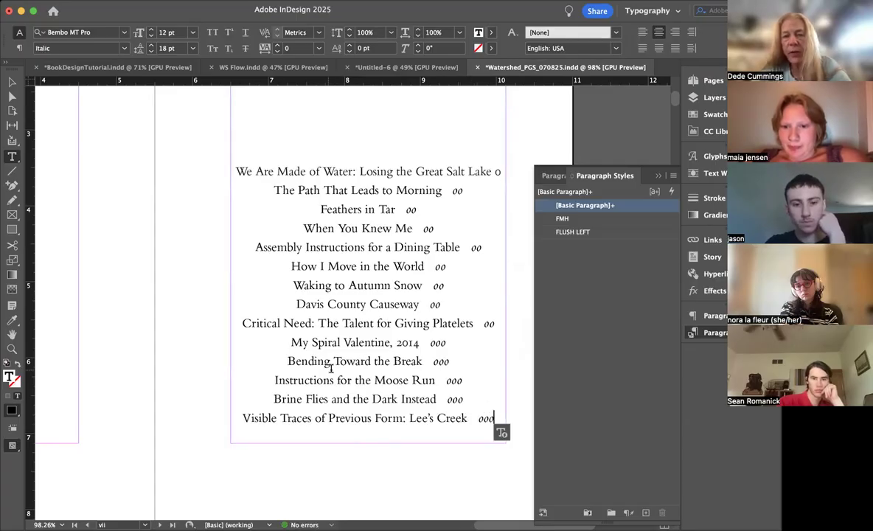
Step: Set the leading of all the contents entries to 19 pt
drag(373, 429, 221, 177)
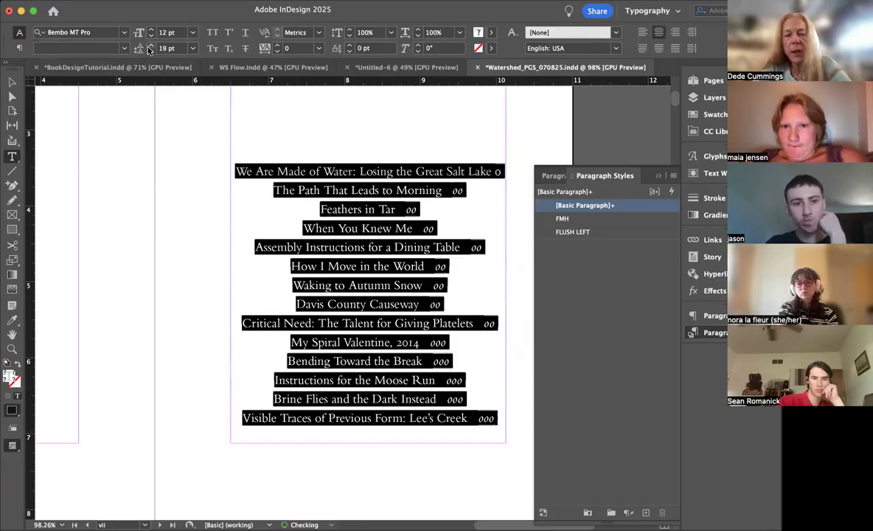
click(151, 45)
click(350, 254)
Step: Insert two breaks before the essay "We Are Made of Water" so that it starts two pages further on, on page xi
key(super+minus)
key(super+minus)
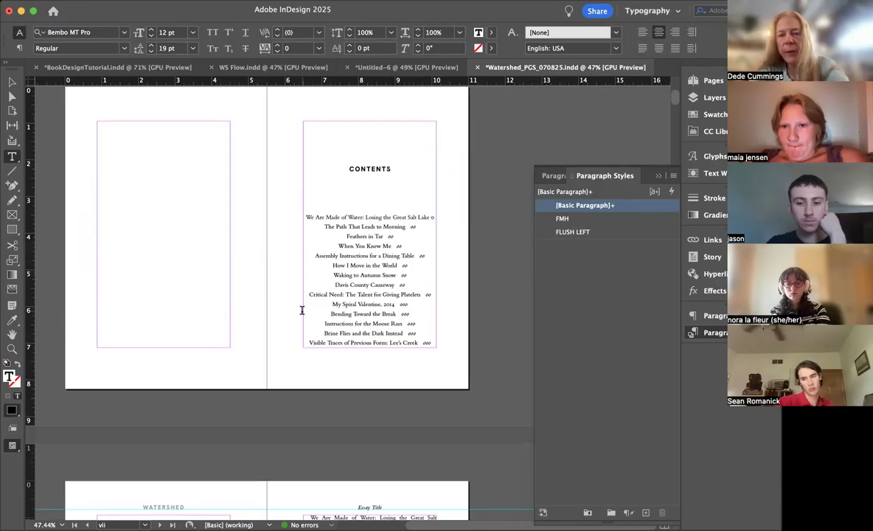
scroll(302, 310, down, 10)
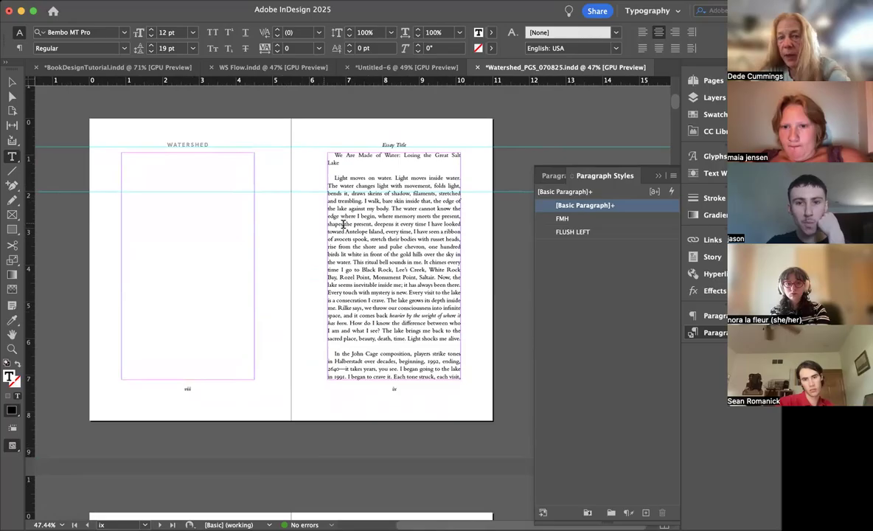
click(331, 154)
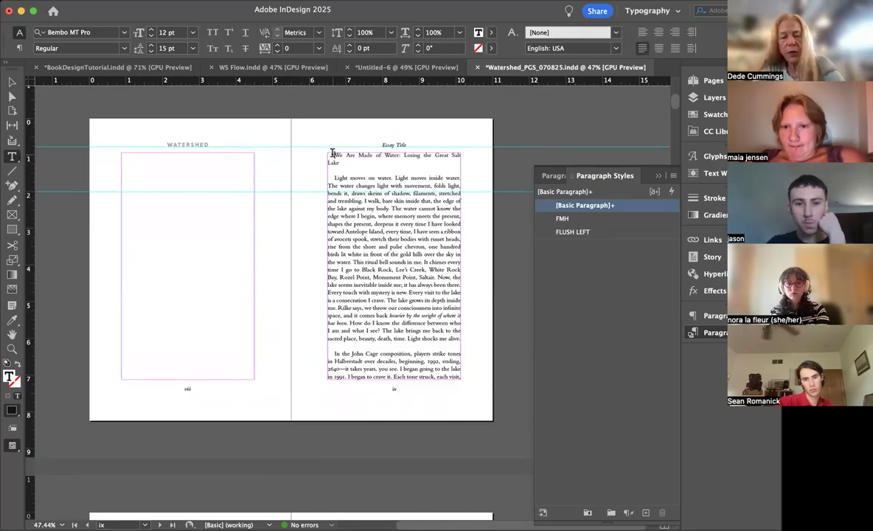
key(KP_Enter)
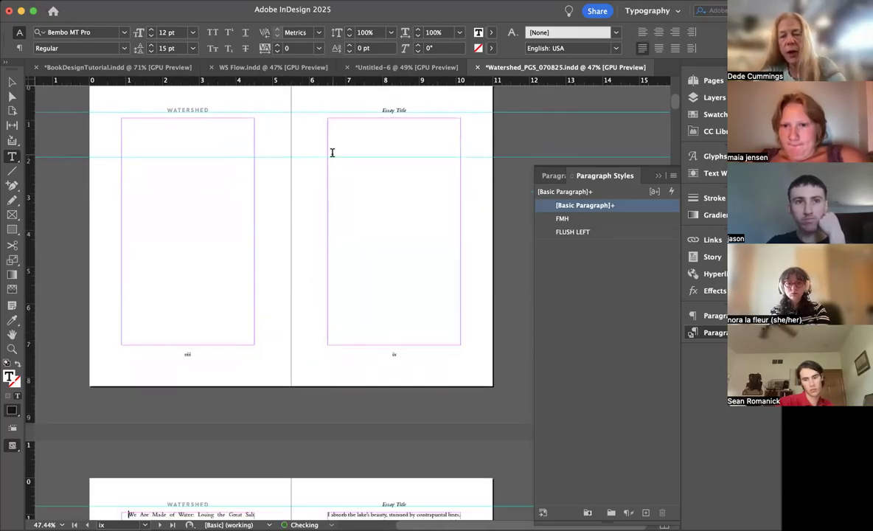
key(KP_Enter)
scroll(416, 139, up, 4)
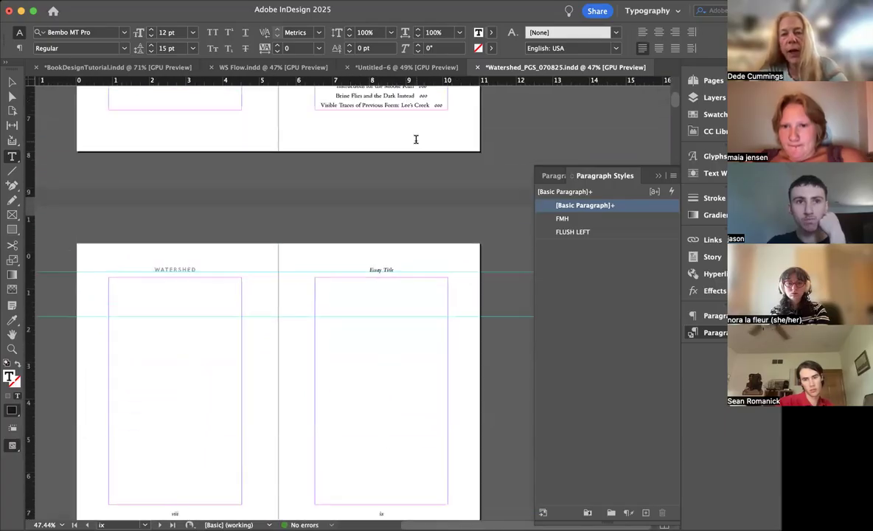
Step: Apply the [None] parent to pages x, viii and ix
scroll(416, 140, down, 3)
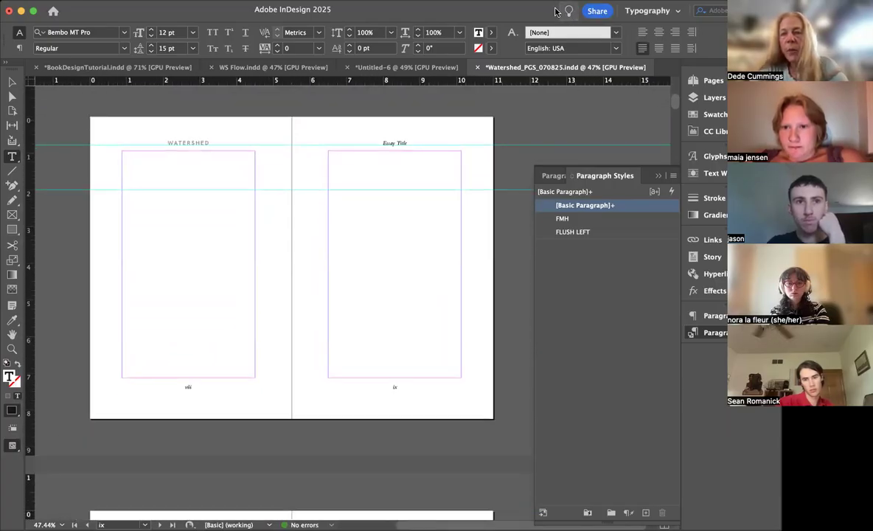
drag(552, 11, 525, 10)
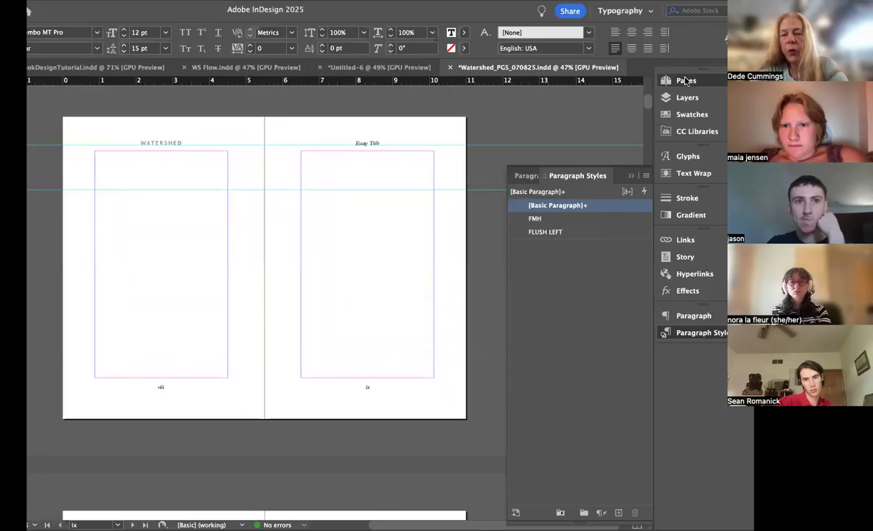
click(685, 80)
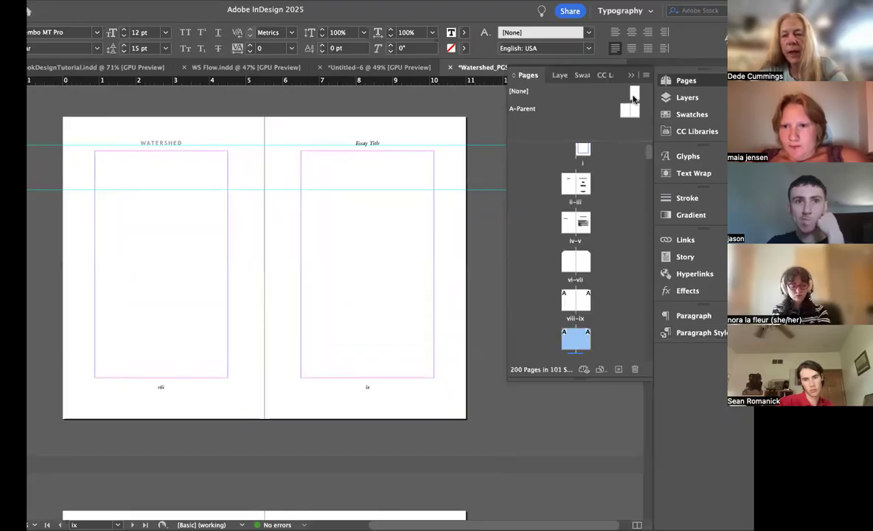
drag(633, 93, 566, 343)
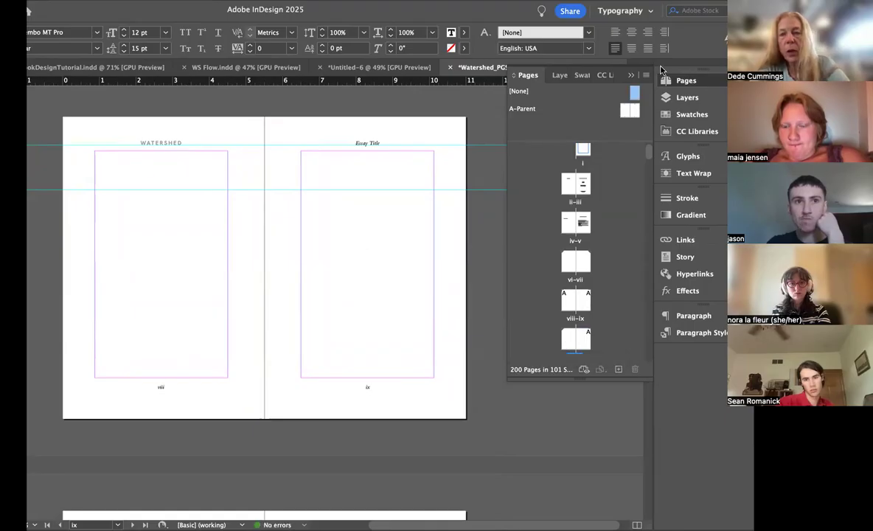
drag(636, 96, 568, 300)
drag(634, 93, 588, 306)
Step: Copy the half-title text "WATERSHED" and "Essays" from page i and paste it into the text frame on page ix
double_click(583, 151)
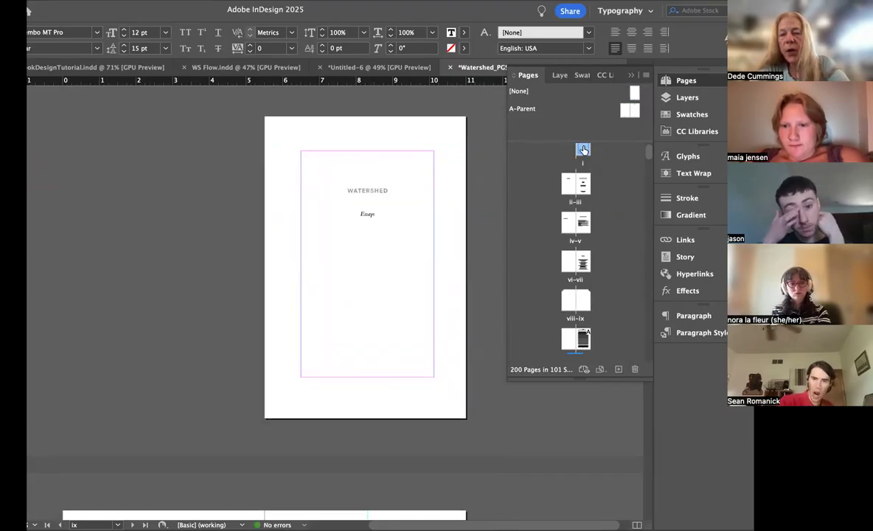
drag(380, 214, 322, 187)
key(super+c)
double_click(566, 200)
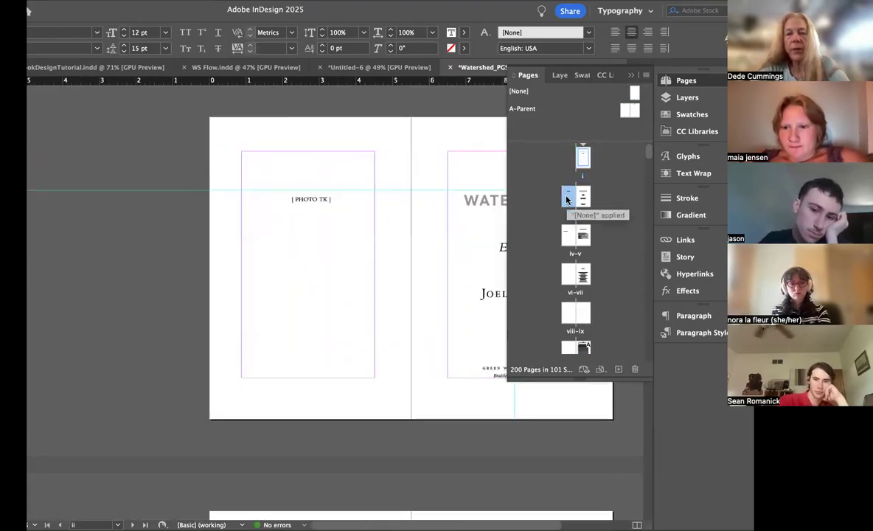
key(w)
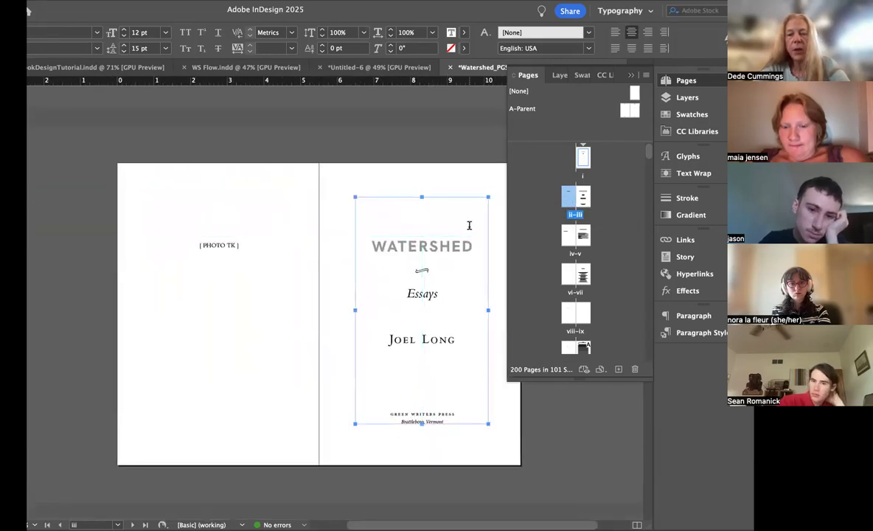
scroll(469, 225, down, 10)
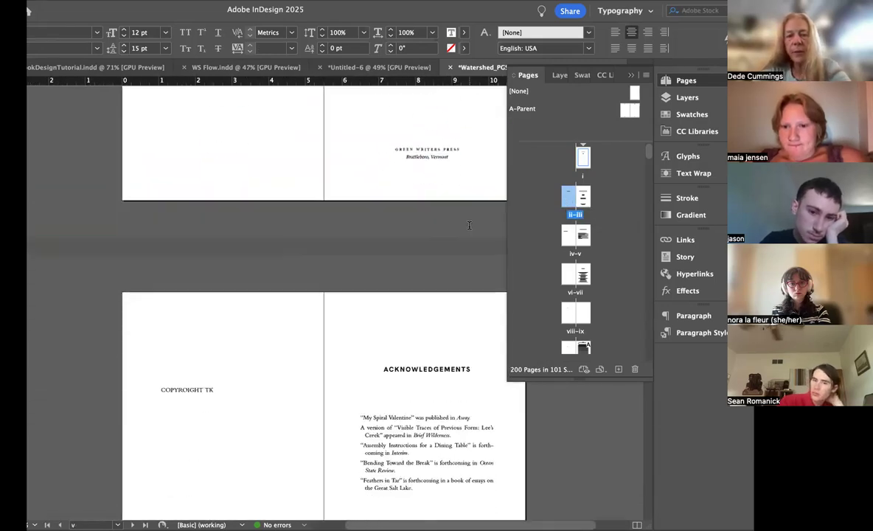
scroll(469, 224, down, 10)
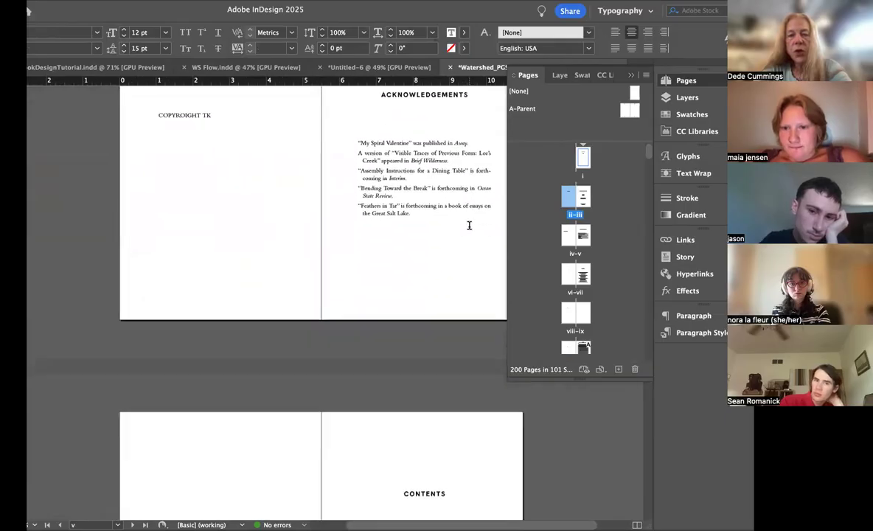
scroll(469, 225, down, 8)
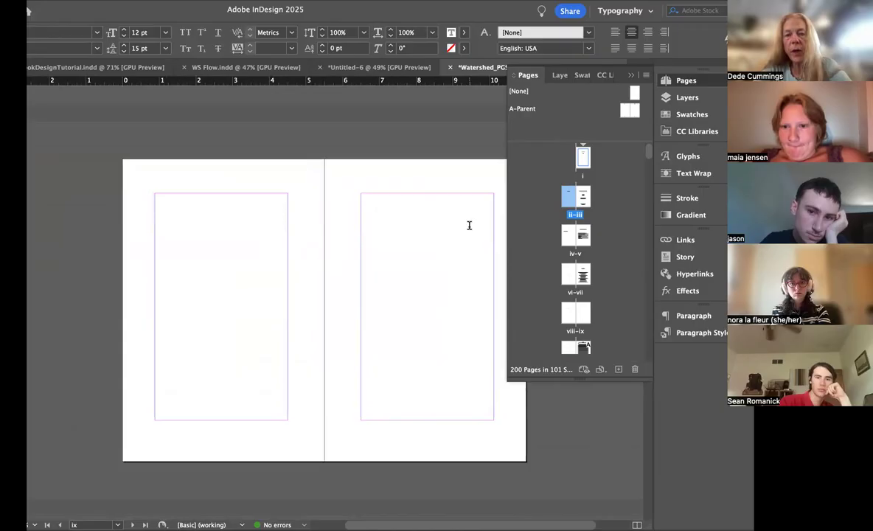
click(371, 229)
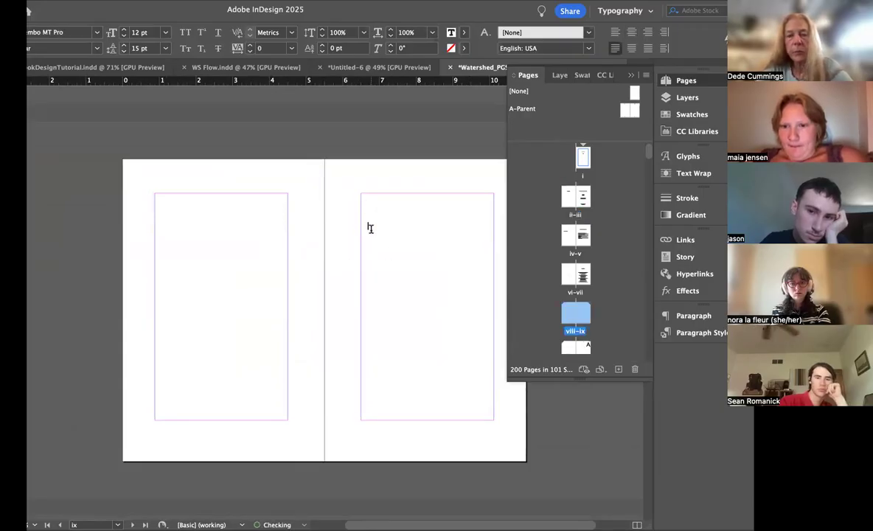
key(ctrl+v)
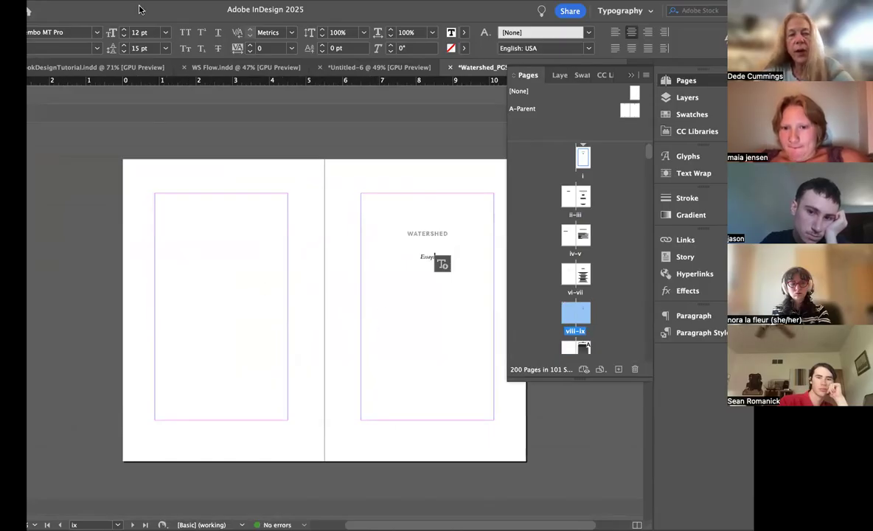
key(Escape)
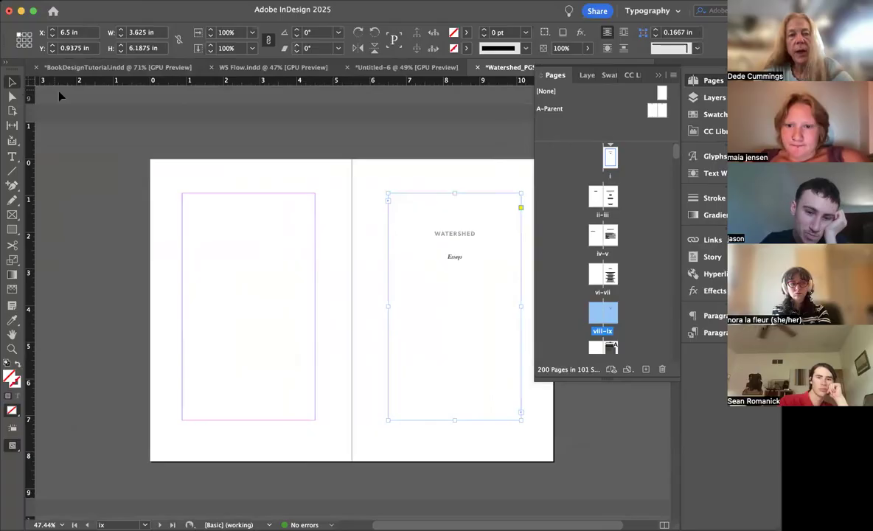
Step: Place a horizontal ruler guide at about 1.9 in across spread viii–ix, level with the WATERSHED heading
scroll(107, 202, down, 3)
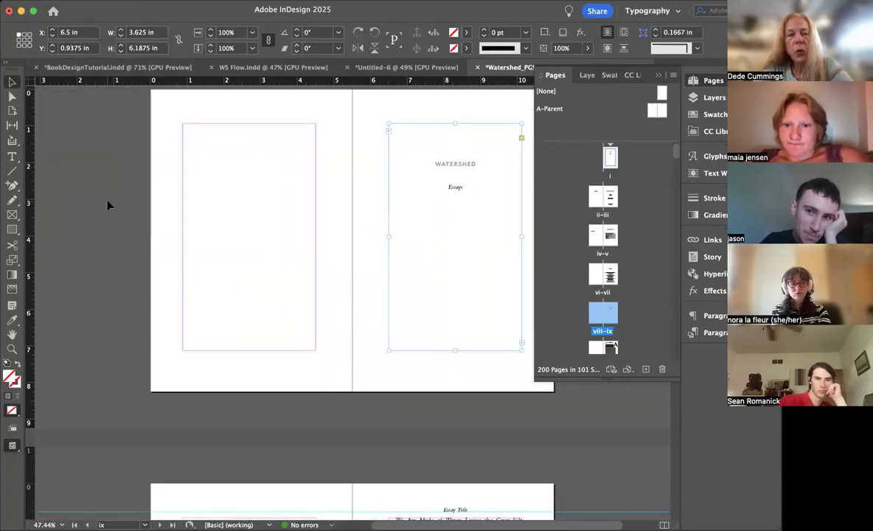
drag(101, 81, 104, 161)
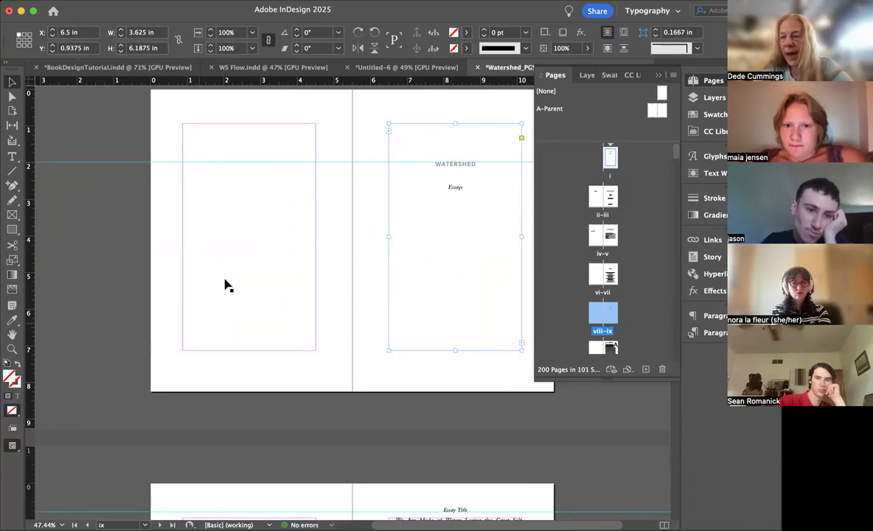
click(369, 273)
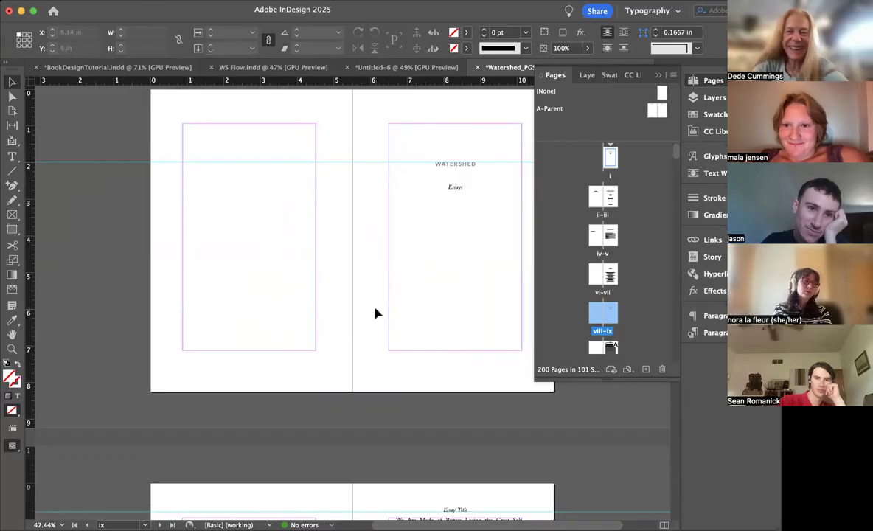
Step: Start a new section on page ix, with page numbering starting at 1 in the 1, 2, 3, 4... style
scroll(376, 312, down, 10)
scroll(376, 312, up, 3)
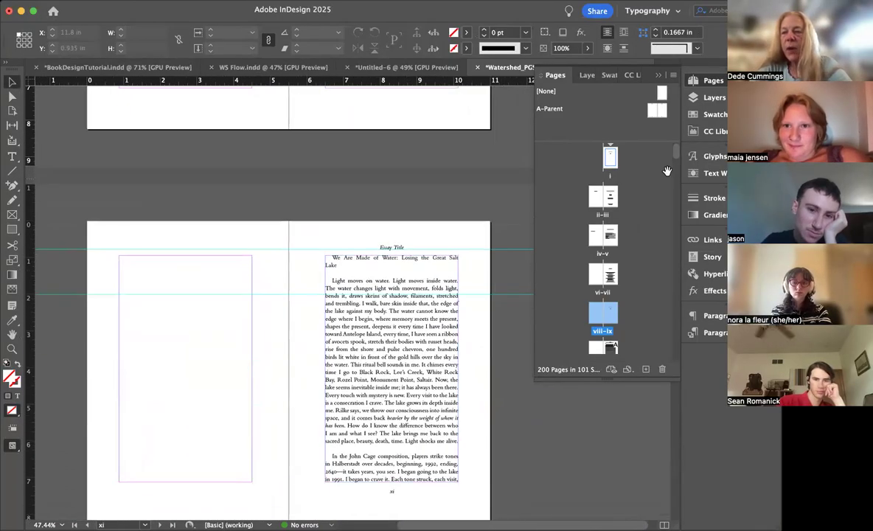
scroll(613, 280, down, 3)
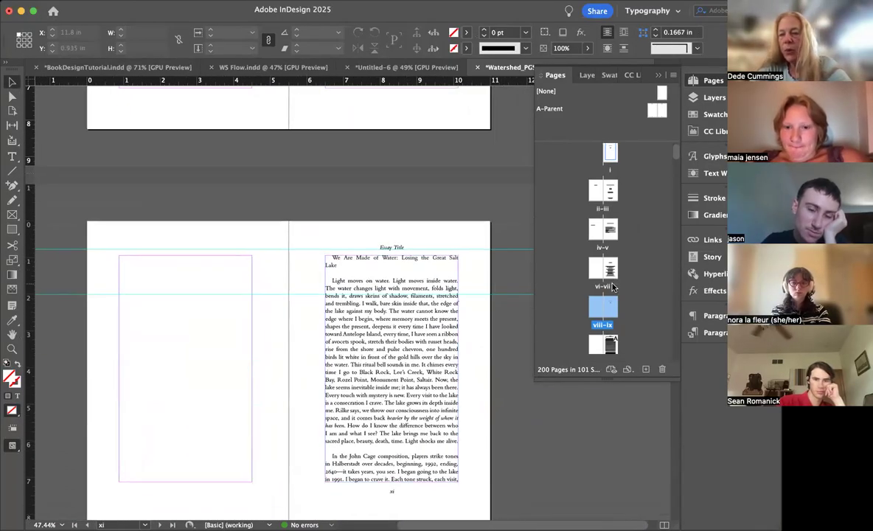
double_click(603, 214)
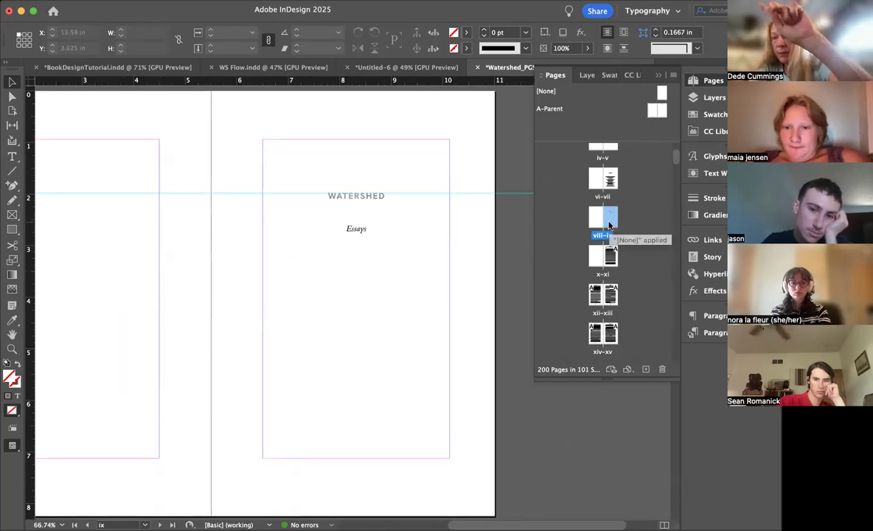
click(671, 76)
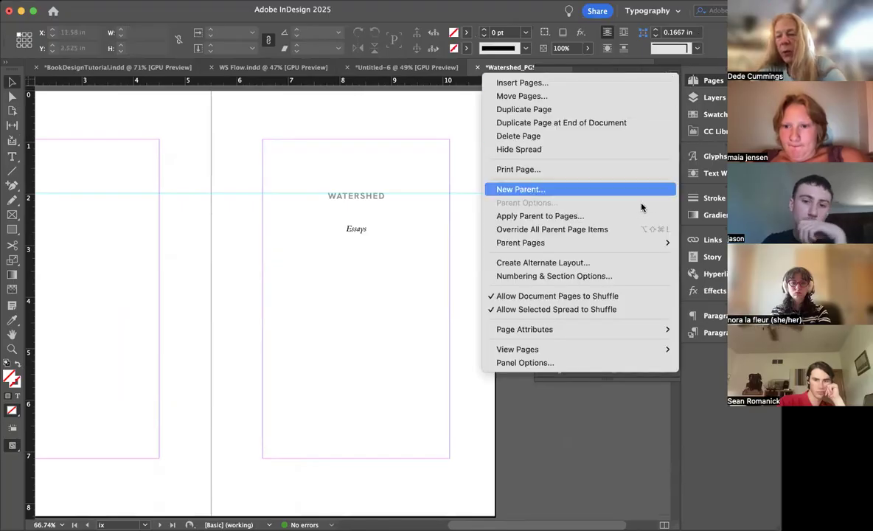
click(577, 277)
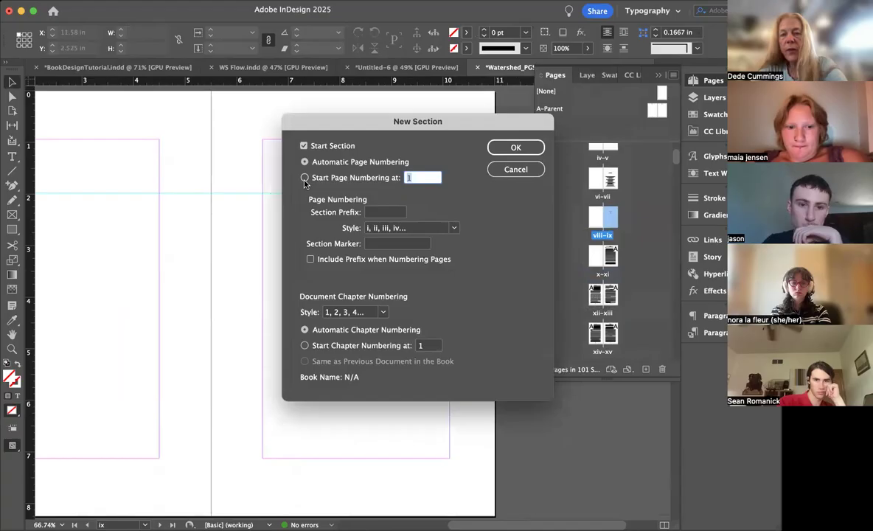
click(304, 177)
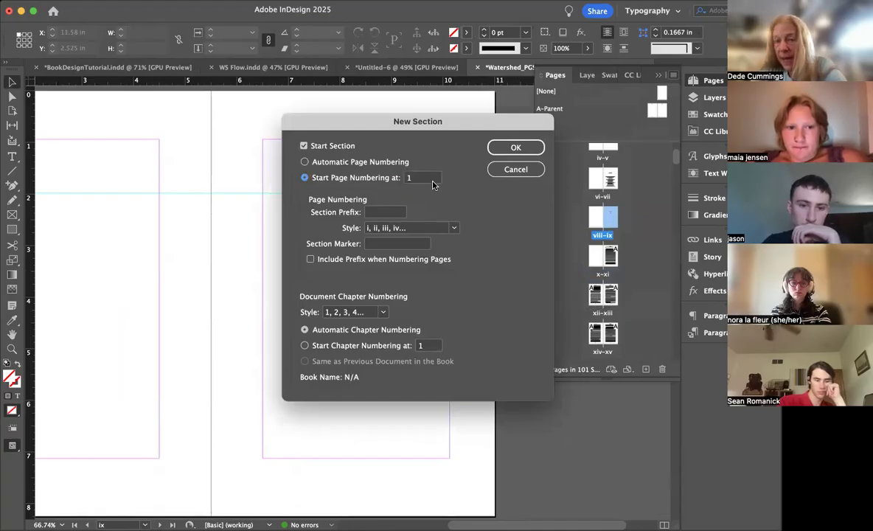
click(418, 227)
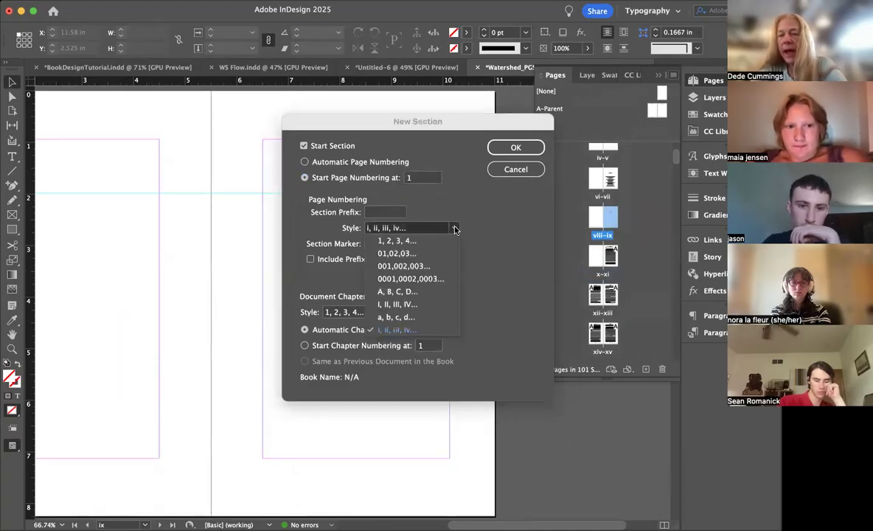
click(425, 241)
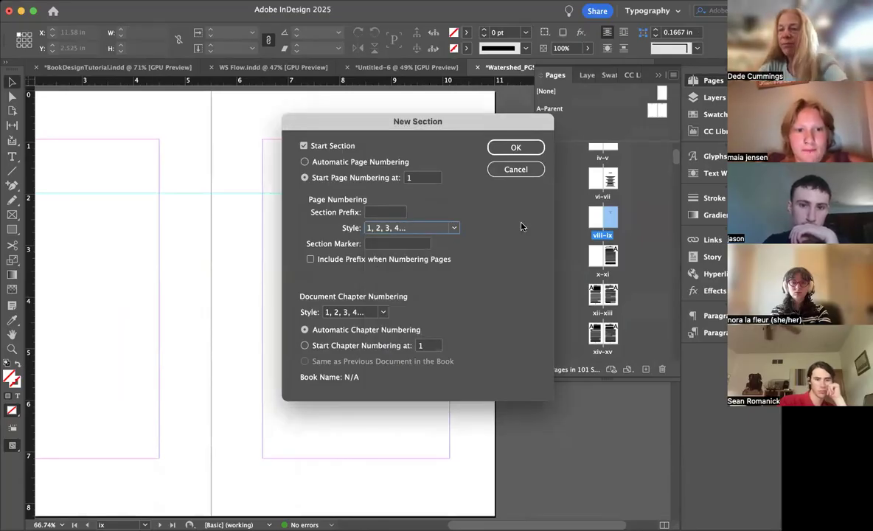
click(516, 147)
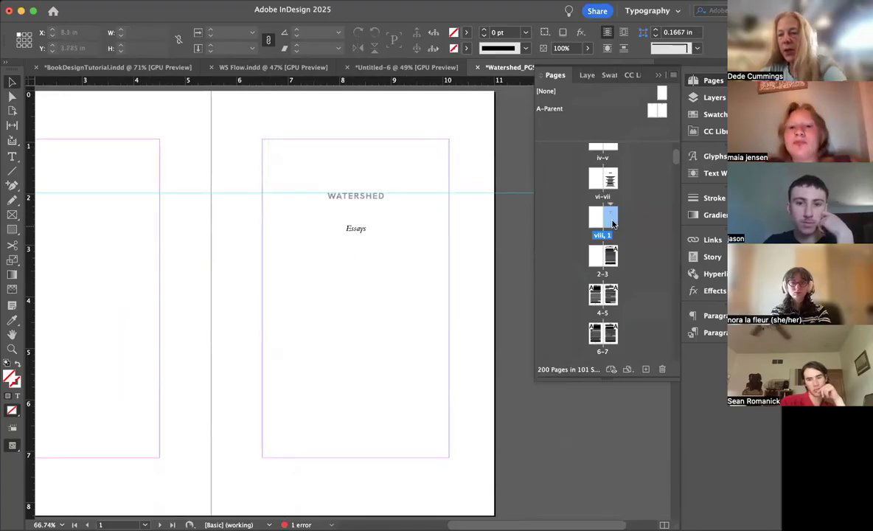
Step: Insert blank lines above the essay title "We Are Made of Water" on page 3 to lower it to the horizontal guide
double_click(594, 258)
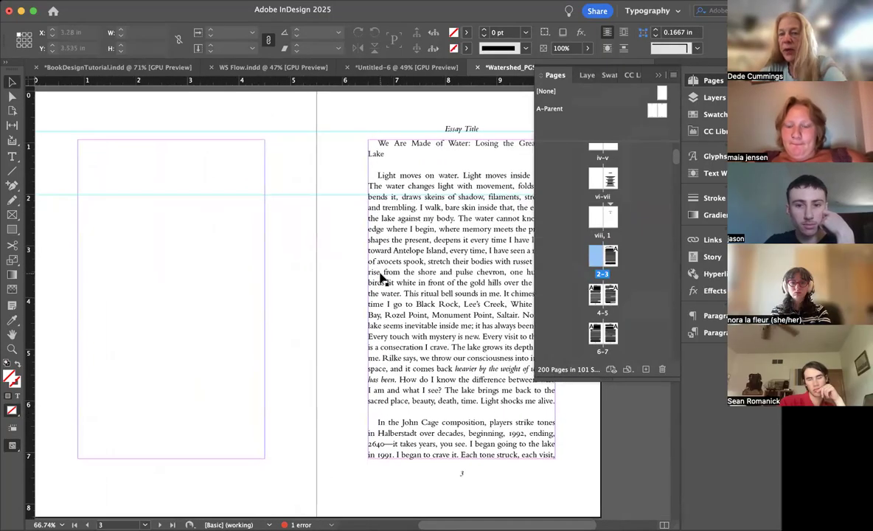
double_click(371, 146)
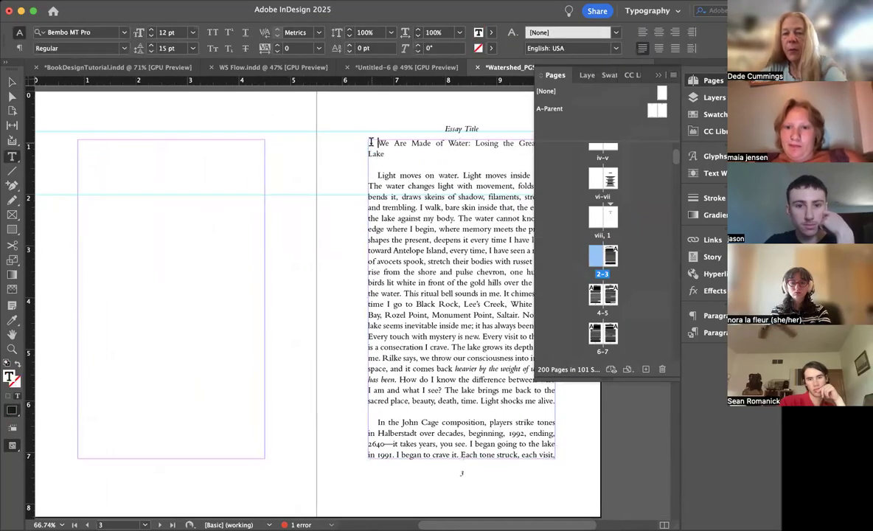
key(Return)
key(Return)
key(Return)
key(Return)
key(Return)
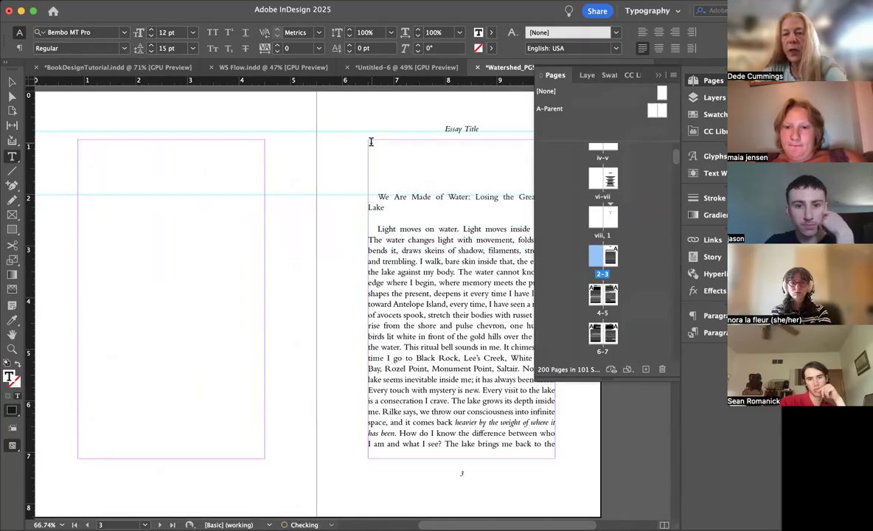
Step: Set the essay title on page 3 in Italic, with a 0 in first-line indent and centered alignment
drag(390, 207, 351, 193)
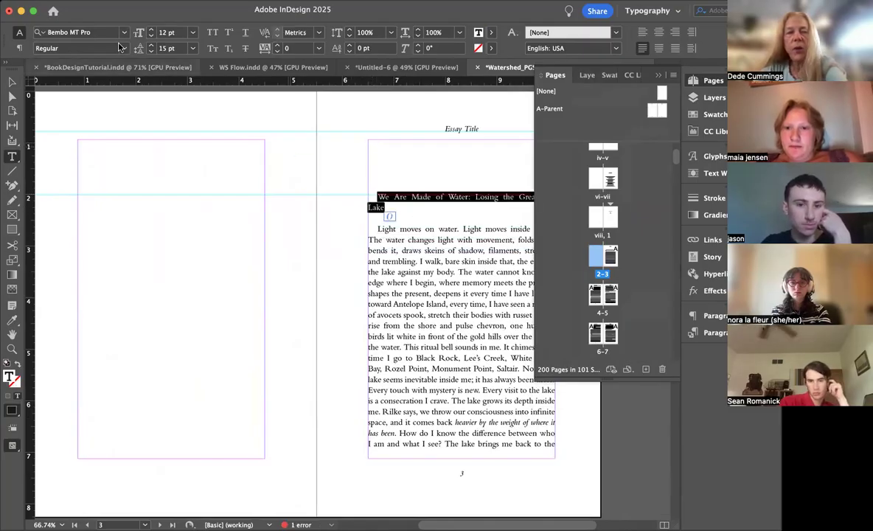
click(122, 48)
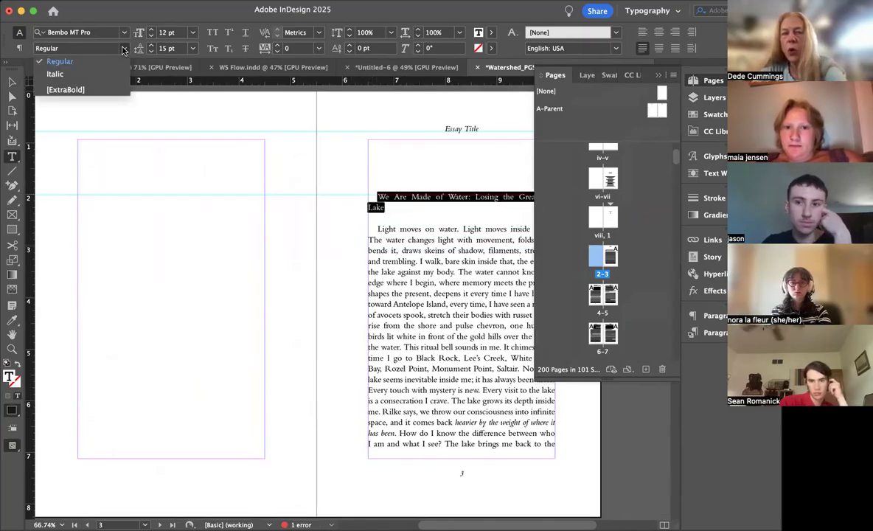
click(73, 76)
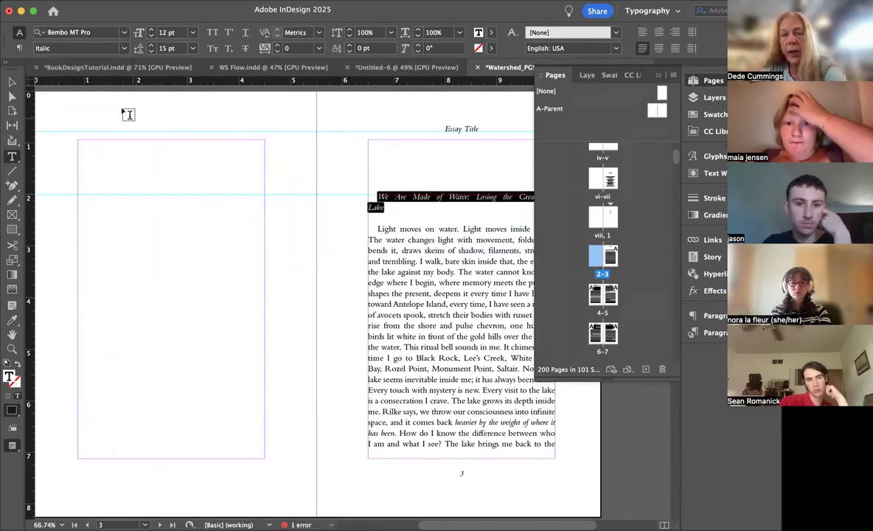
click(20, 49)
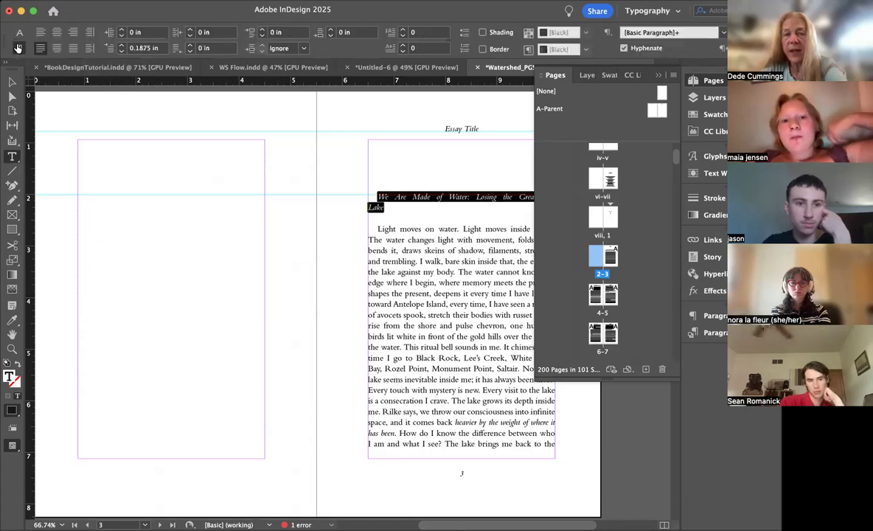
click(122, 51)
click(121, 51)
click(122, 51)
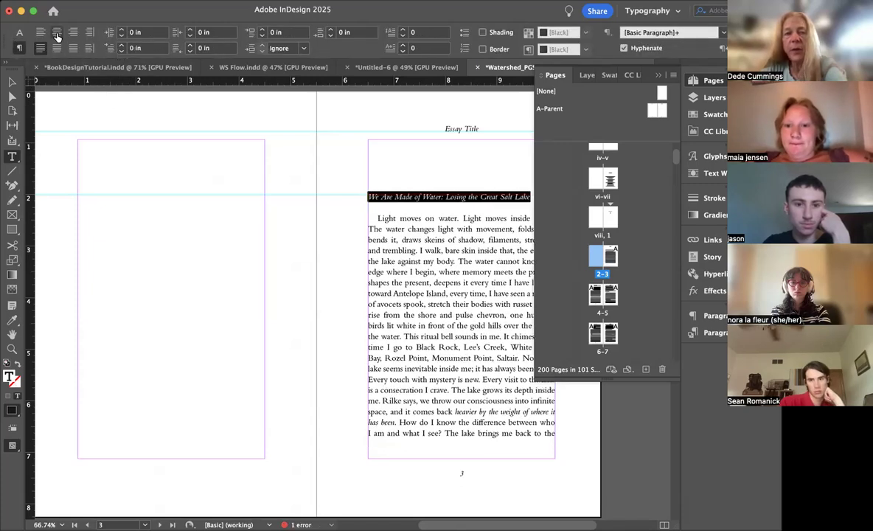
Step: Increase the essay title's font size to 17 pt
click(19, 33)
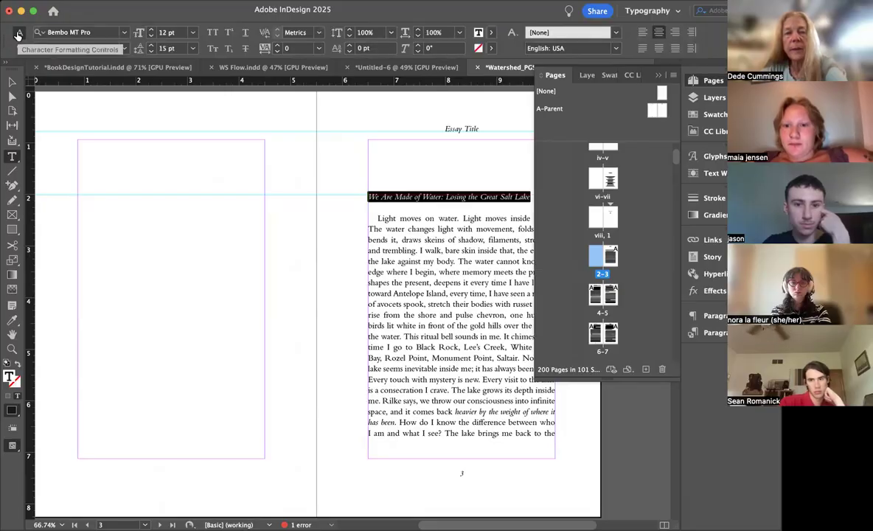
click(151, 30)
click(151, 29)
click(150, 29)
click(151, 29)
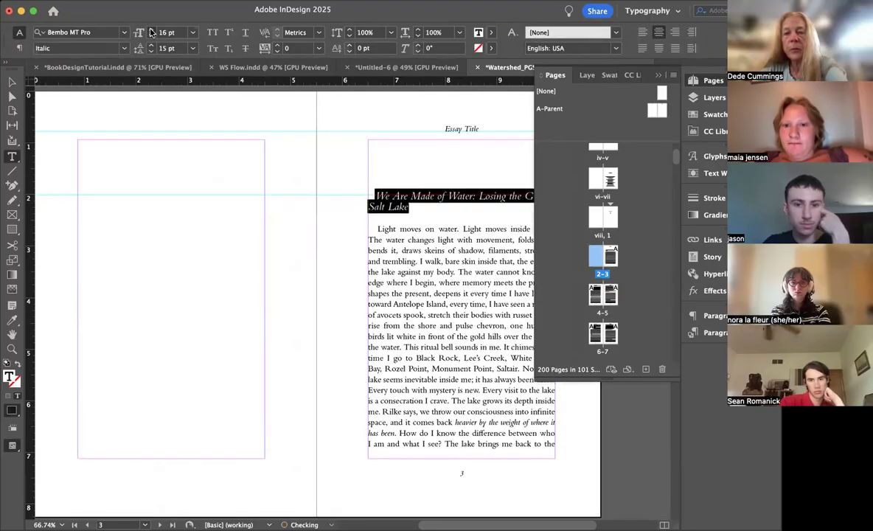
click(19, 48)
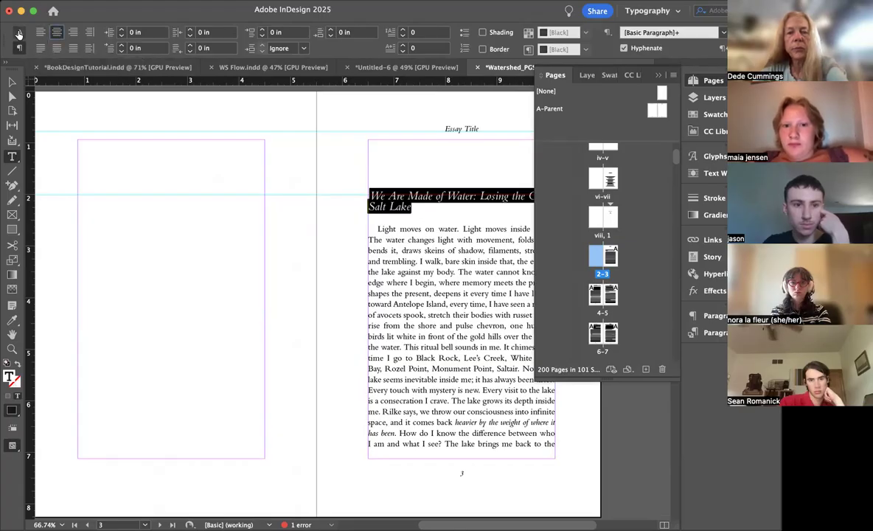
click(20, 34)
Step: Delete the excess space after "Salt Lake" in the title and insert three blank lines between the title and the essay text
scroll(363, 196, right, 2)
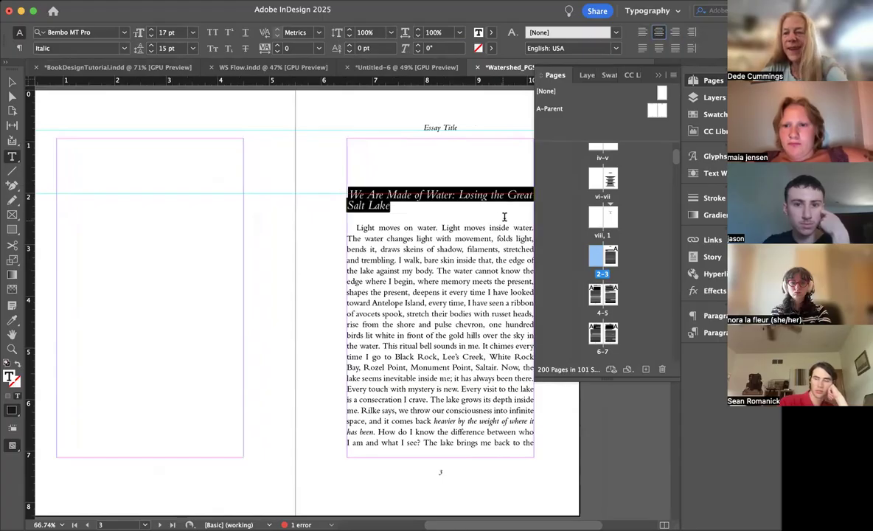
scroll(504, 216, right, 3)
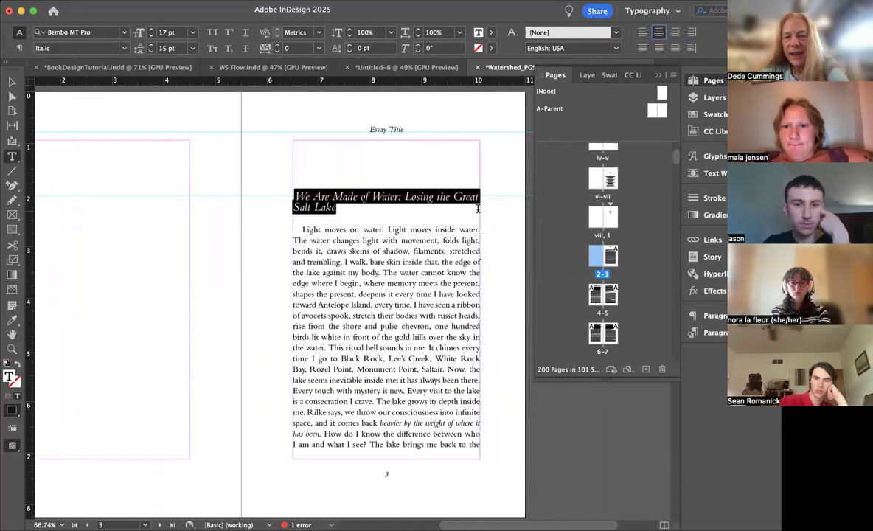
click(477, 209)
drag(470, 206, 345, 207)
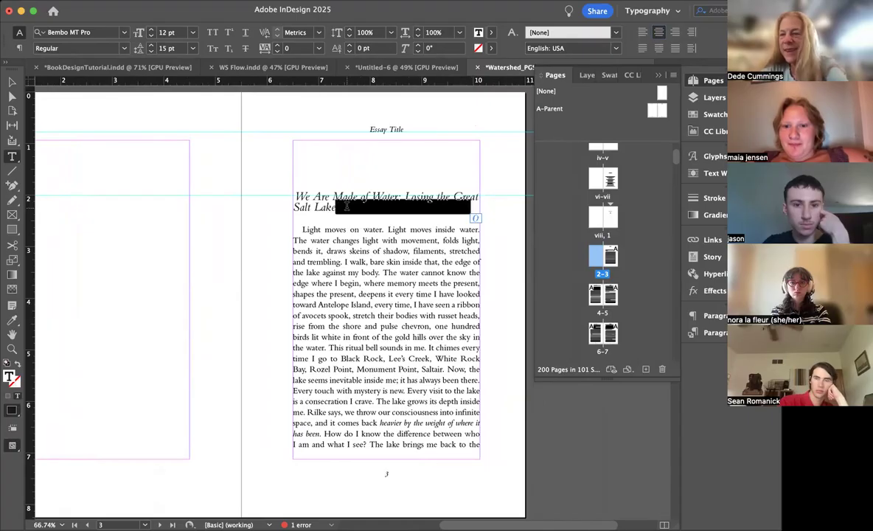
key(BackSpace)
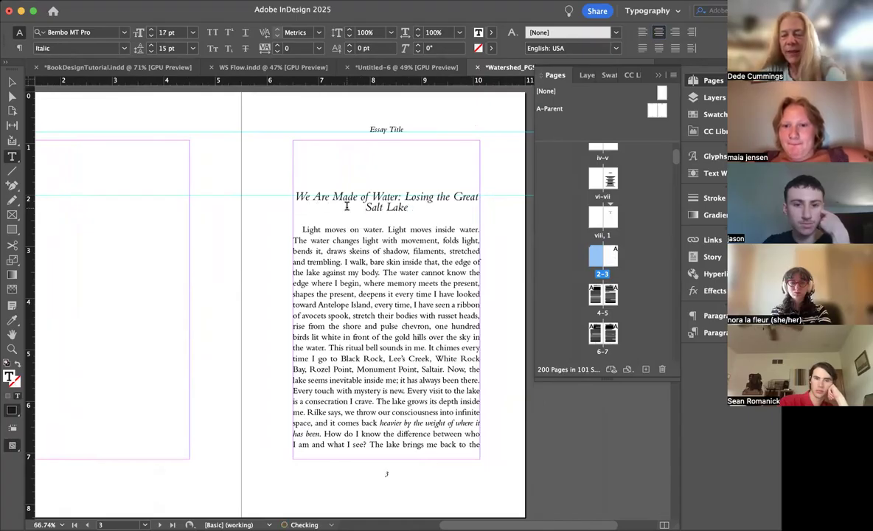
key(Return)
key(Return)
key(Return)
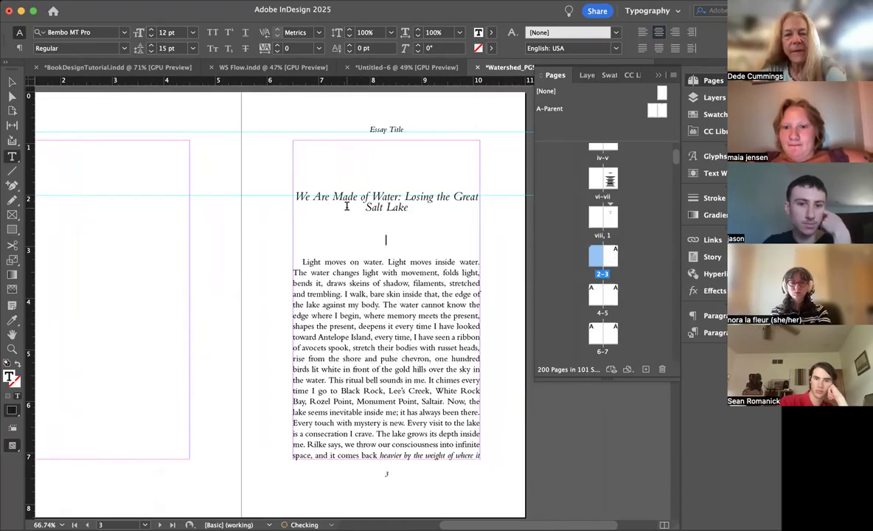
Step: Break the essay title before "Losing" and set both title lines to 18 pt with 22 pt leading
click(405, 195)
key(Return)
drag(451, 208, 296, 195)
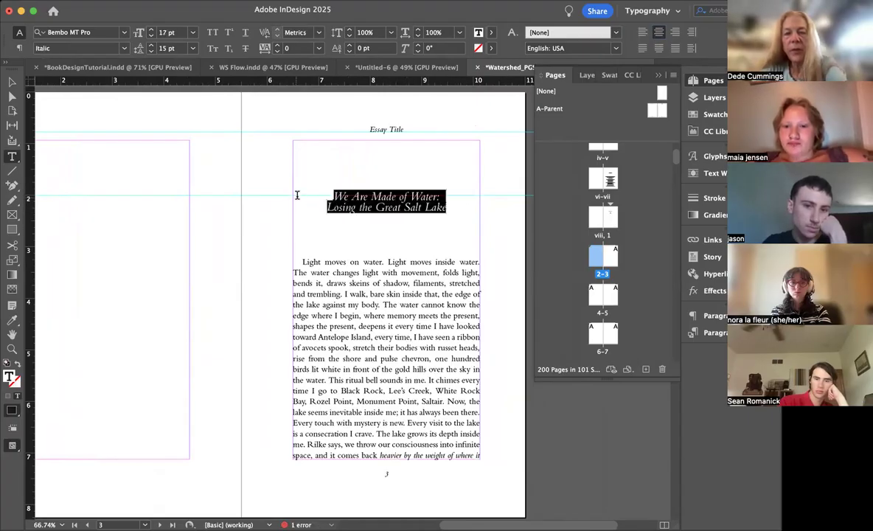
click(152, 29)
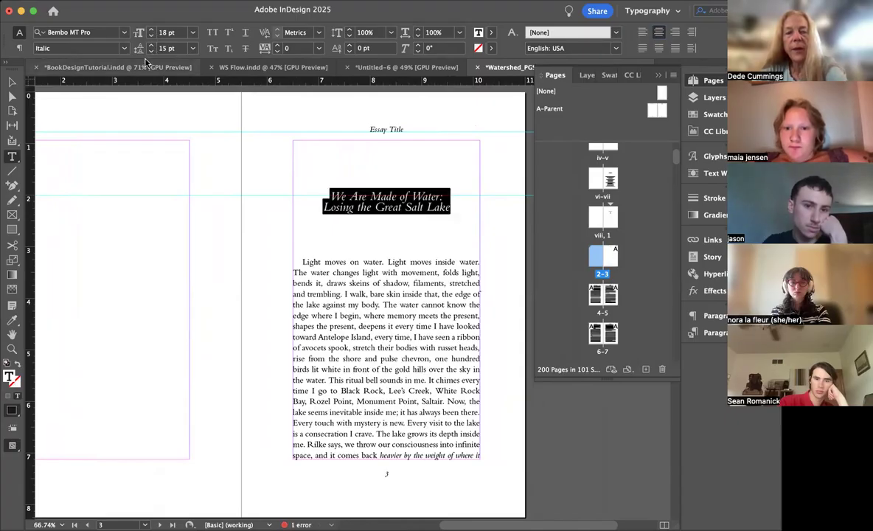
click(151, 46)
click(151, 45)
click(152, 46)
click(151, 45)
click(151, 47)
click(151, 47)
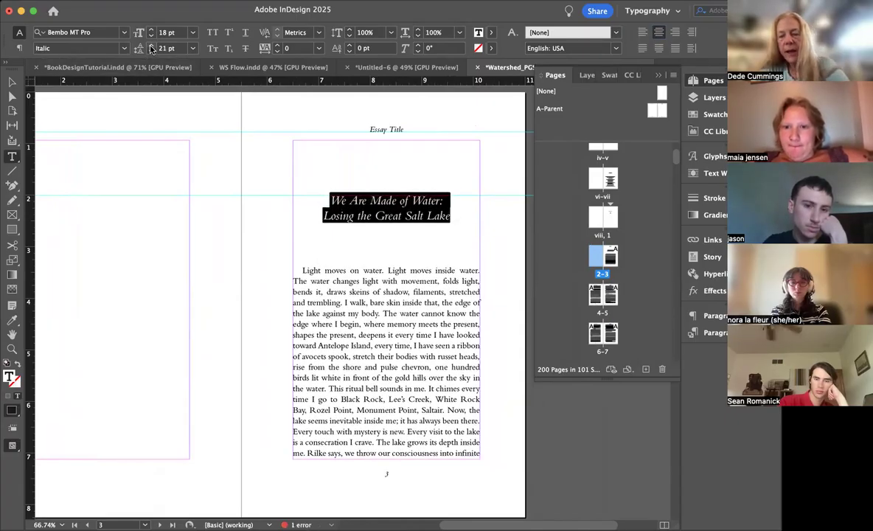
click(151, 49)
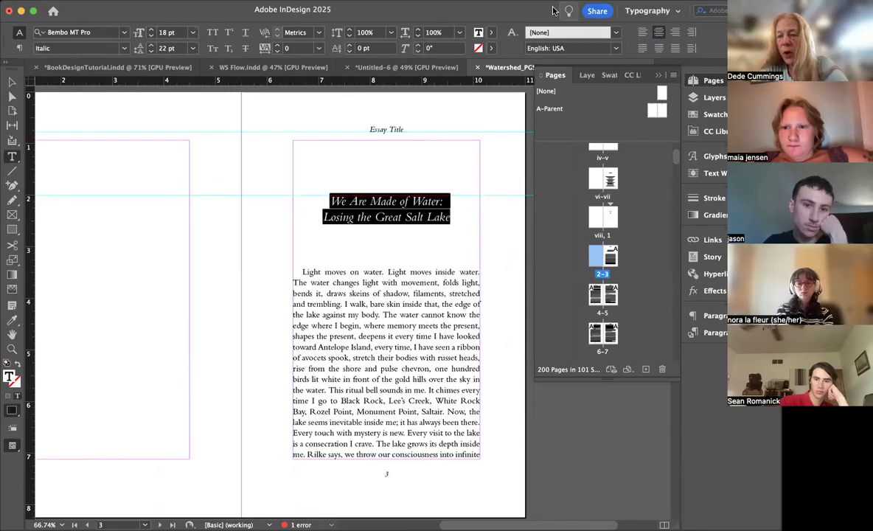
Step: Create a paragraph style named "Essay Titles" from the formatting of the selected essay title
click(702, 334)
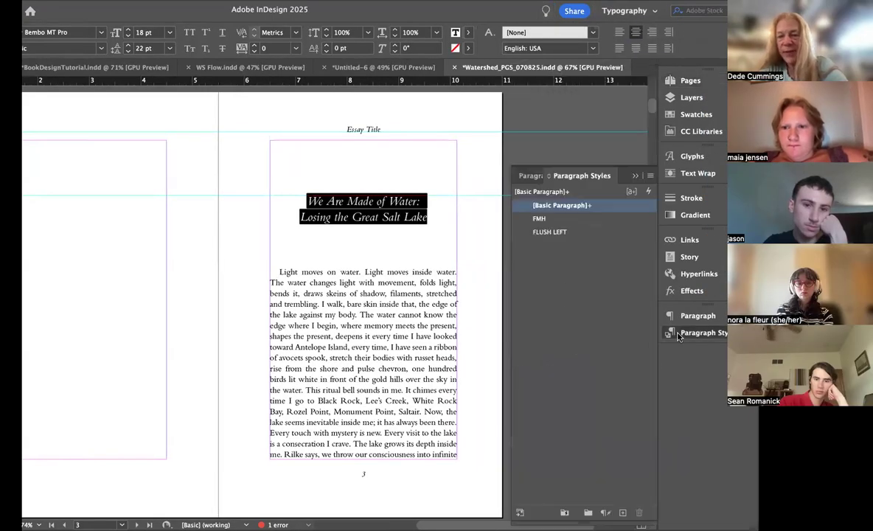
click(650, 179)
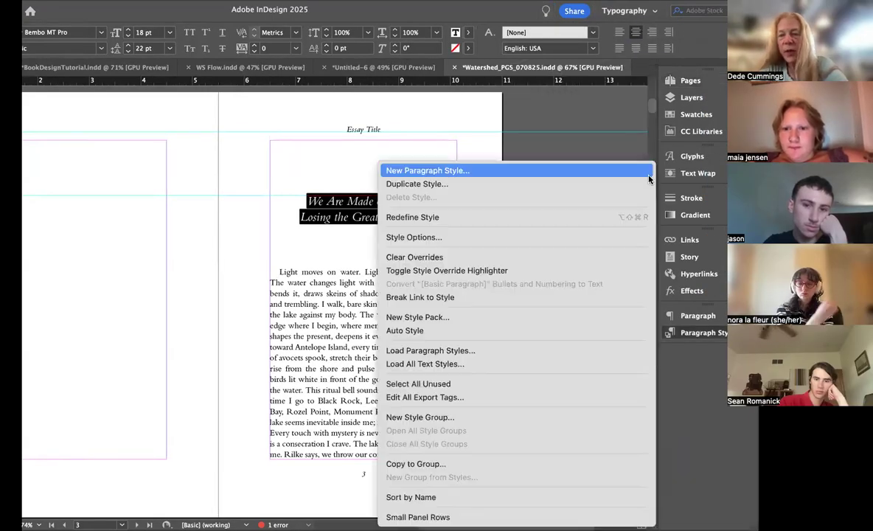
click(498, 174)
text(E)
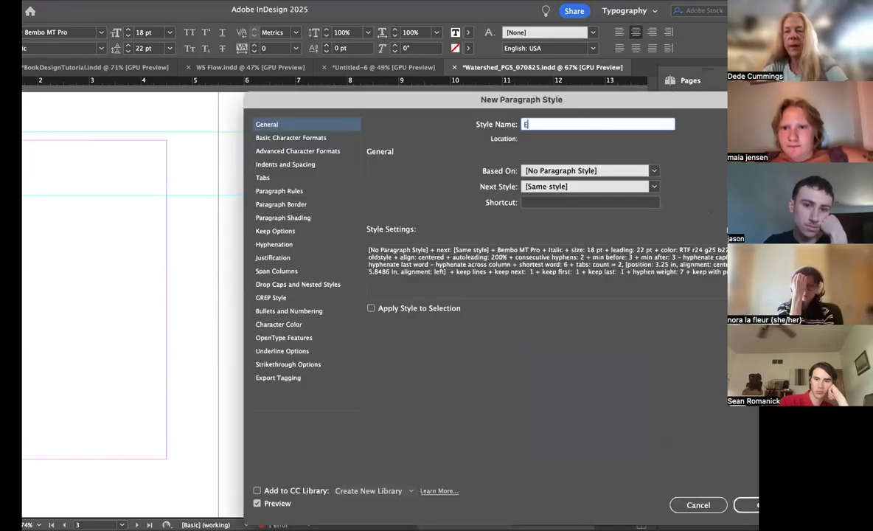
text(ssay)
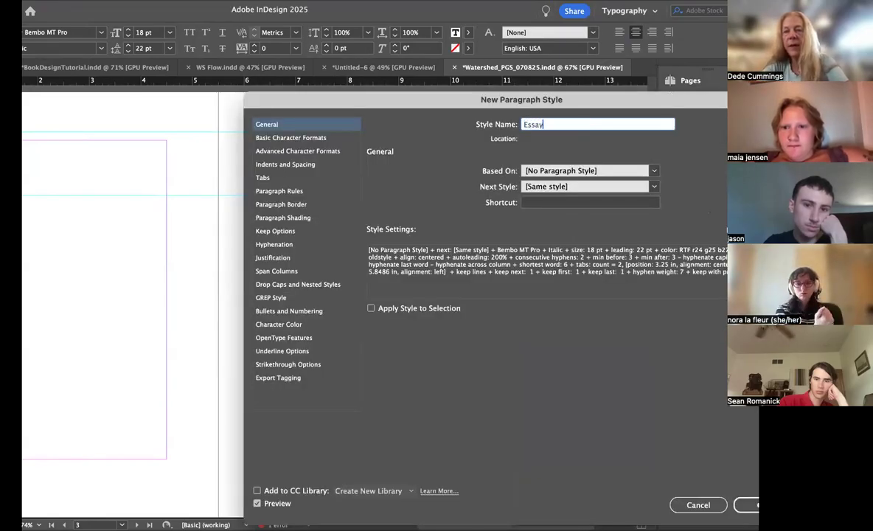
text( Titles)
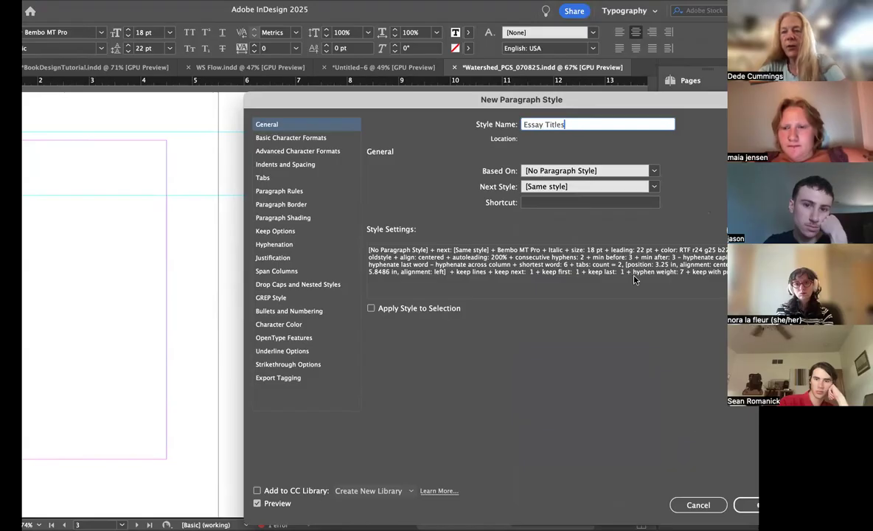
click(753, 507)
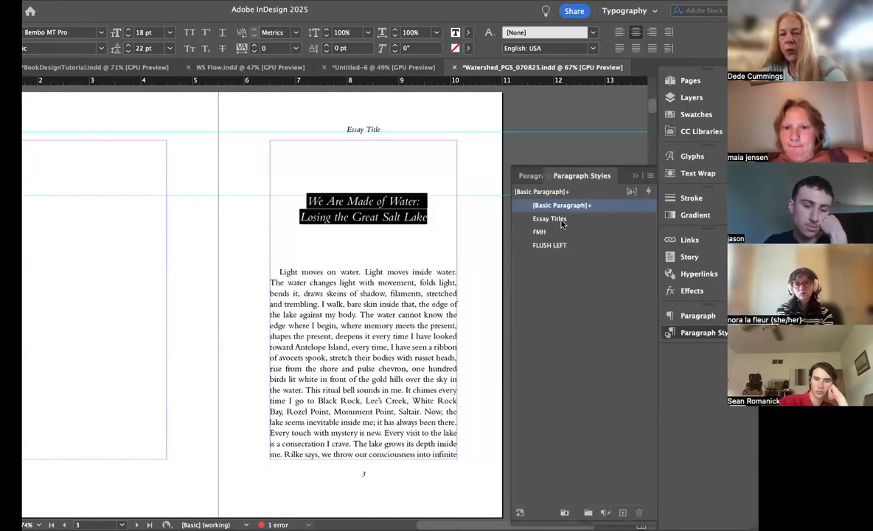
Step: Apply the Essay Titles paragraph style to the selected title and FLUSH LEFT to the essay's first paragraph
click(558, 220)
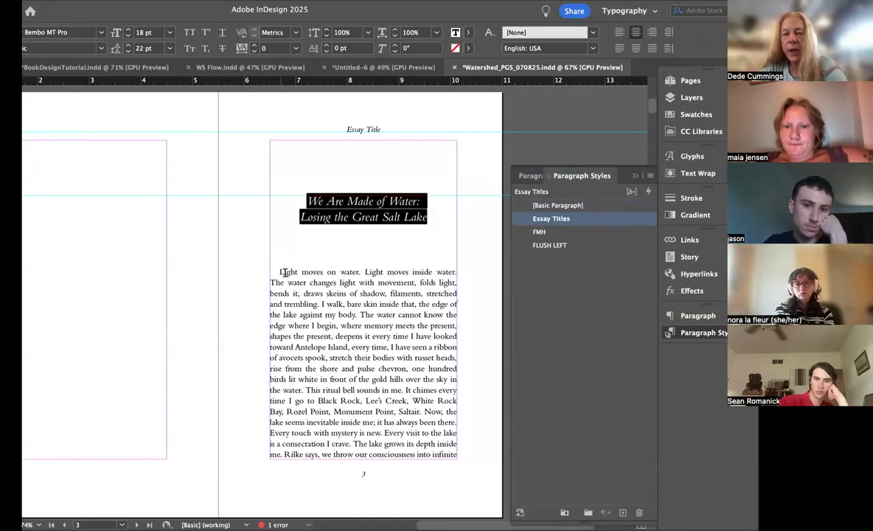
click(261, 253)
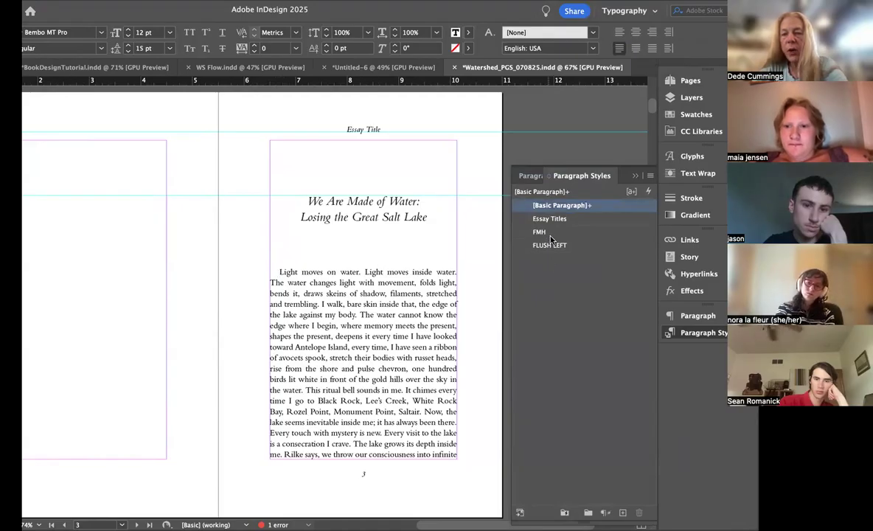
click(550, 244)
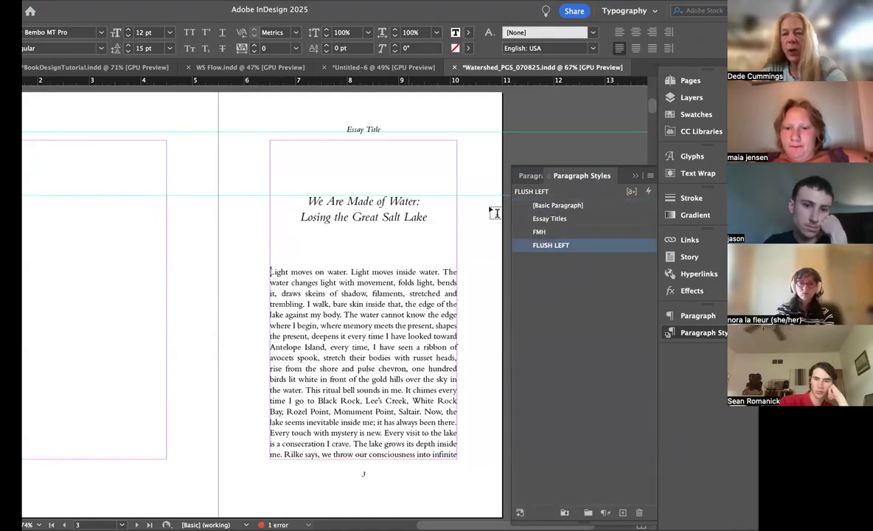
Step: Create a two-page parent with prefix B, named "Essay Page" and based on A-Parent
click(690, 81)
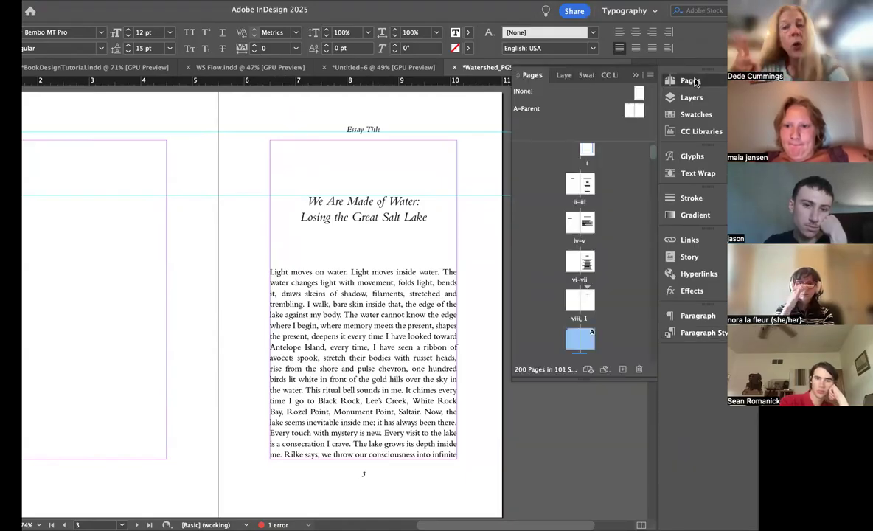
click(691, 80)
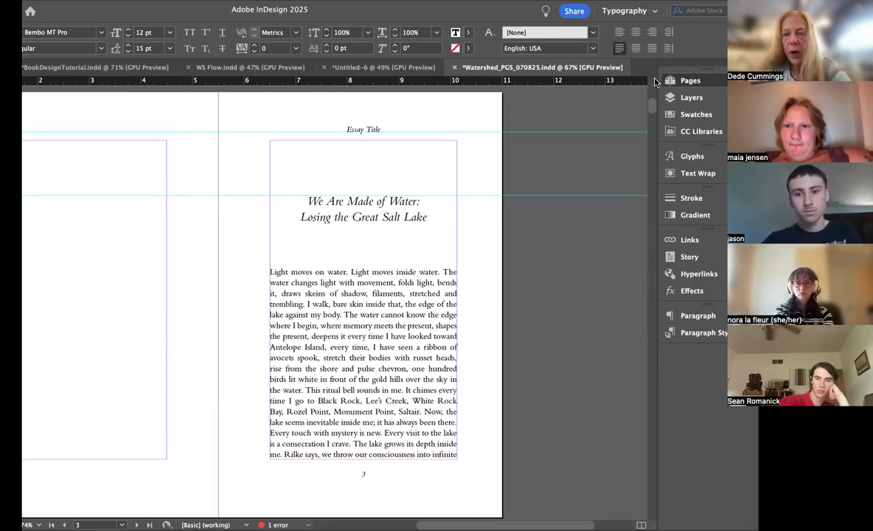
click(686, 80)
click(649, 74)
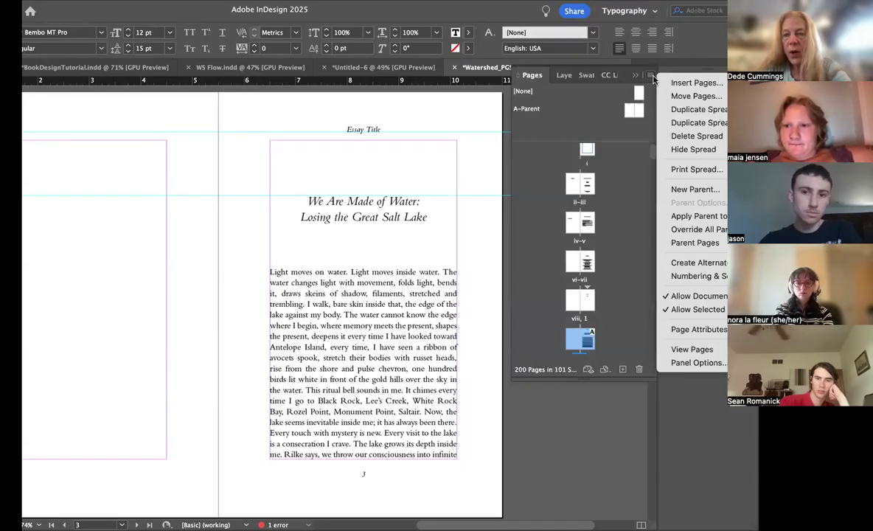
click(695, 190)
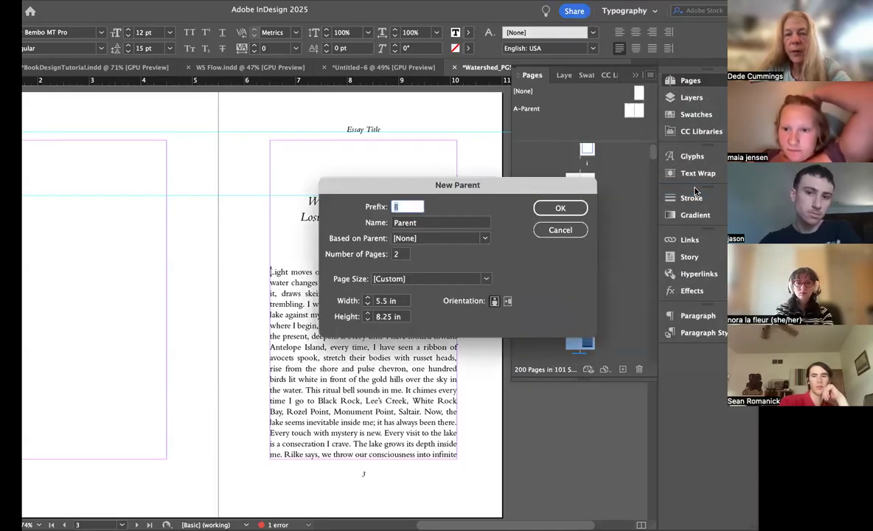
double_click(409, 223)
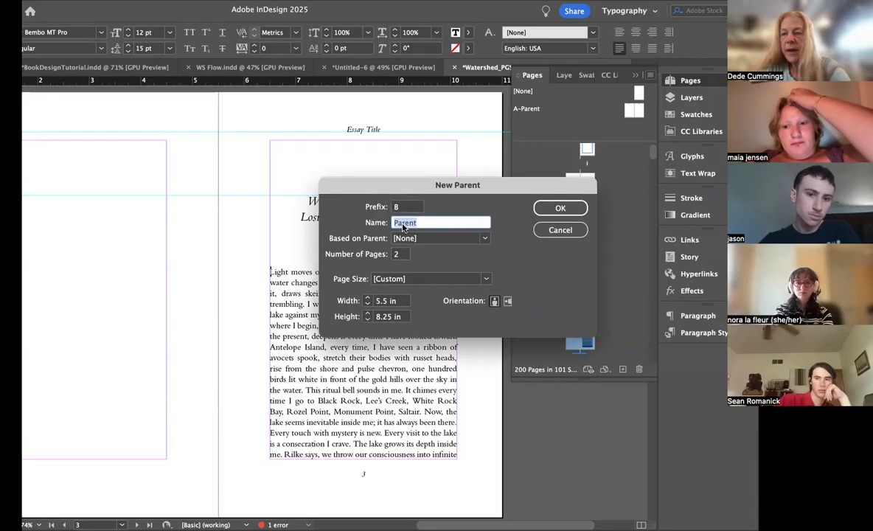
text(Essay)
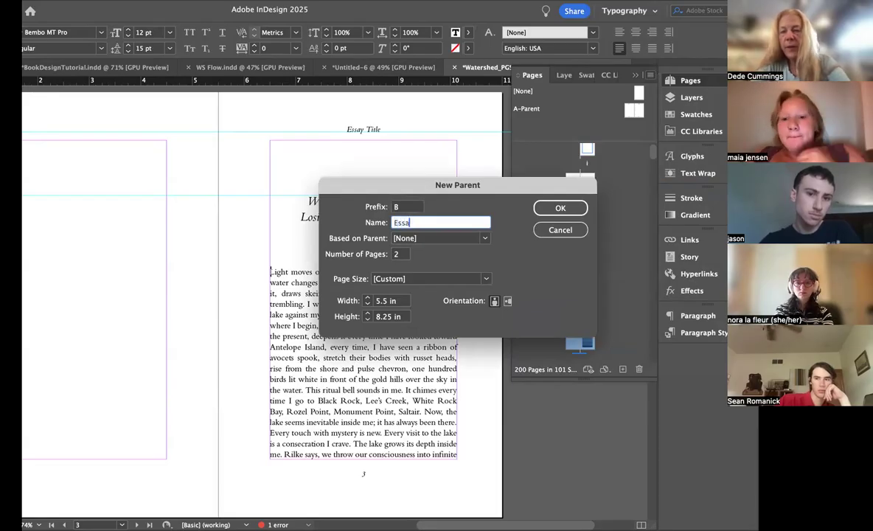
text( Page)
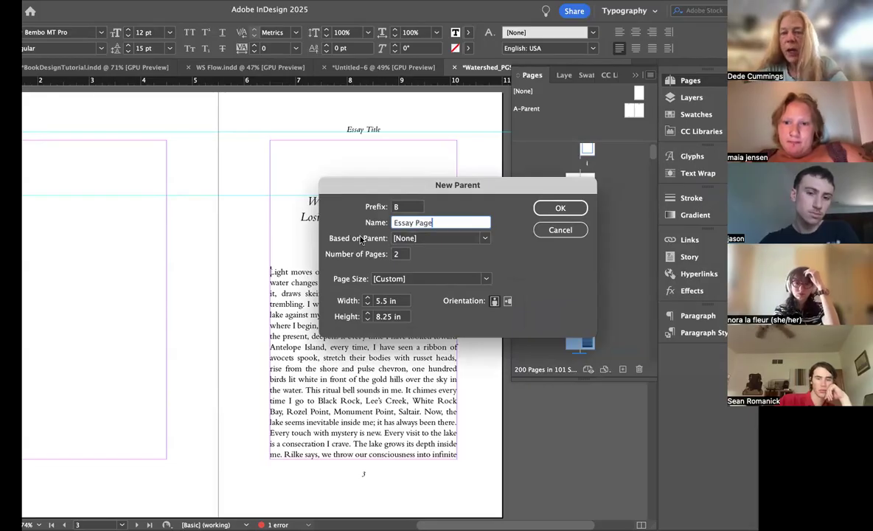
click(484, 238)
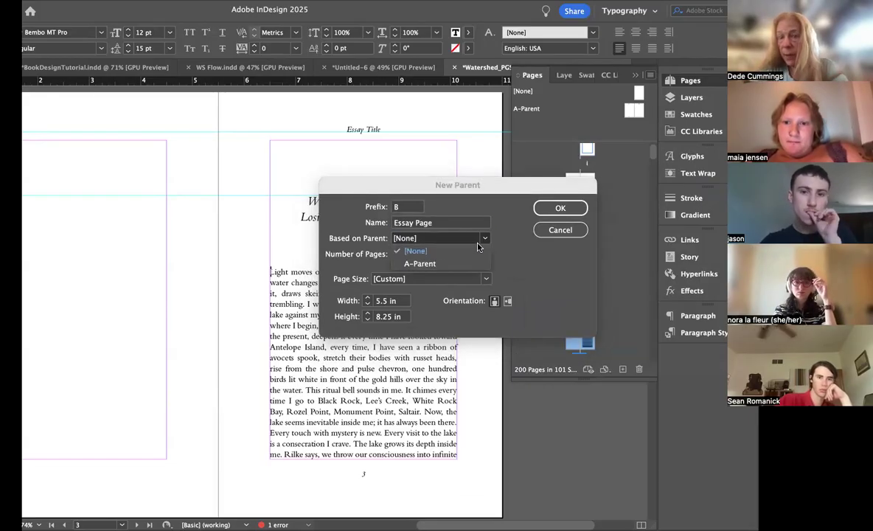
click(428, 264)
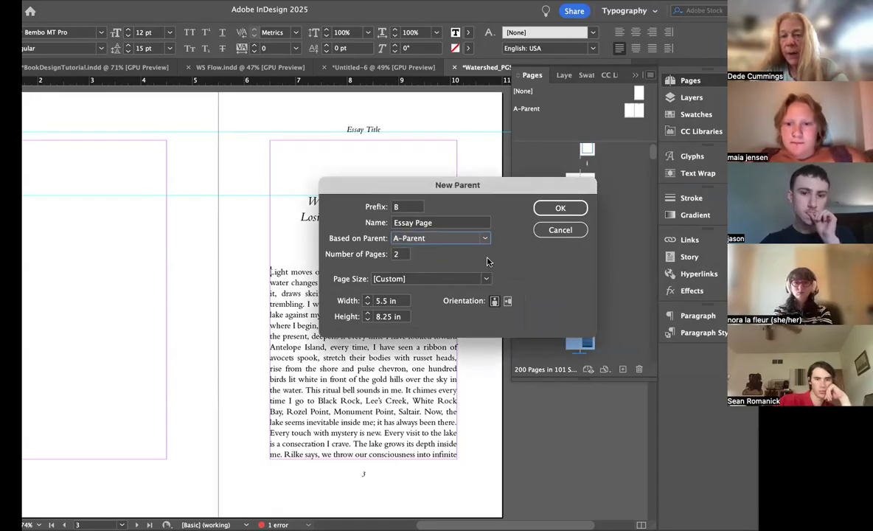
click(560, 209)
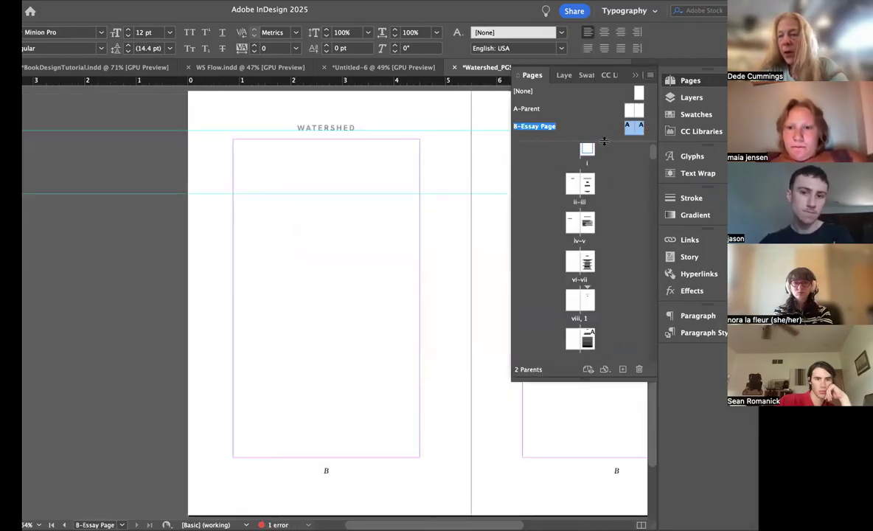
Step: Override all inherited parent items on the right-hand page of B-Essay Page
drag(604, 141, 602, 203)
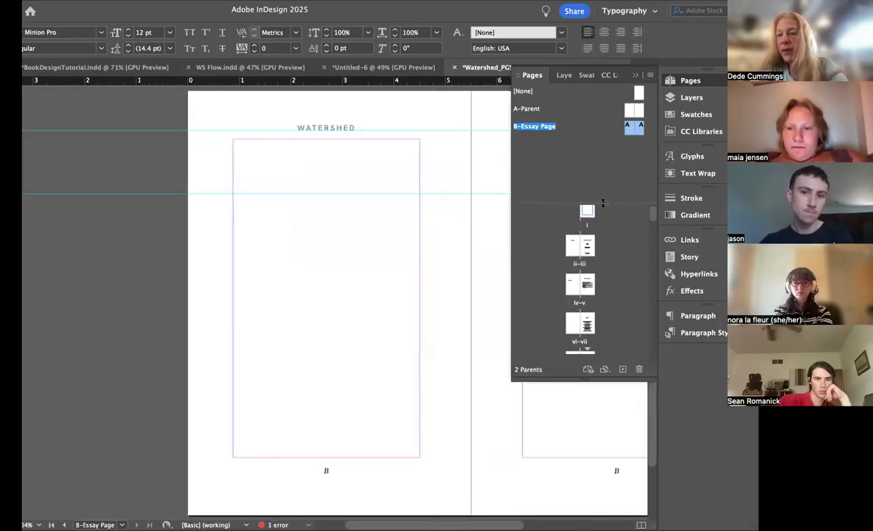
double_click(638, 129)
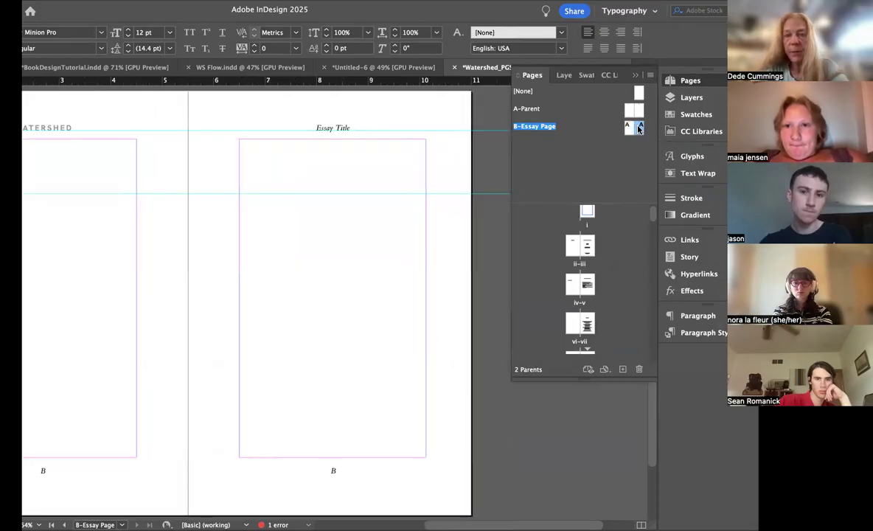
scroll(415, 173, left, 2)
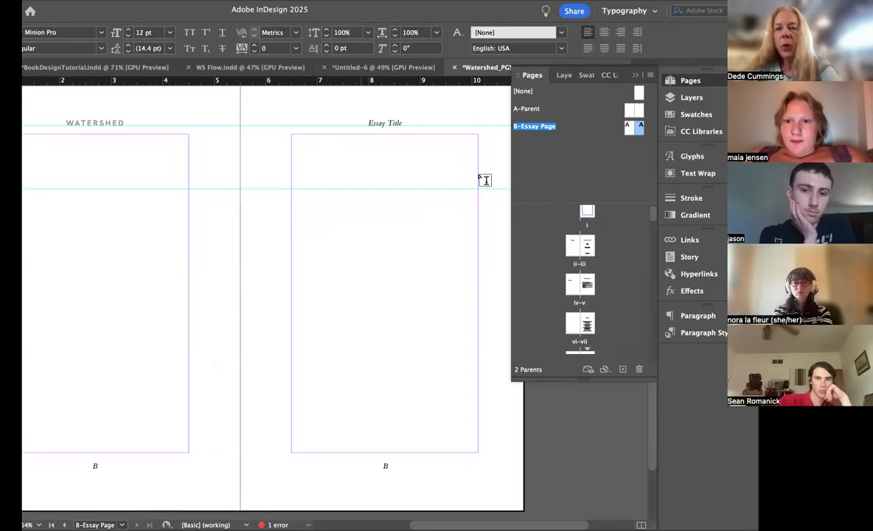
click(650, 76)
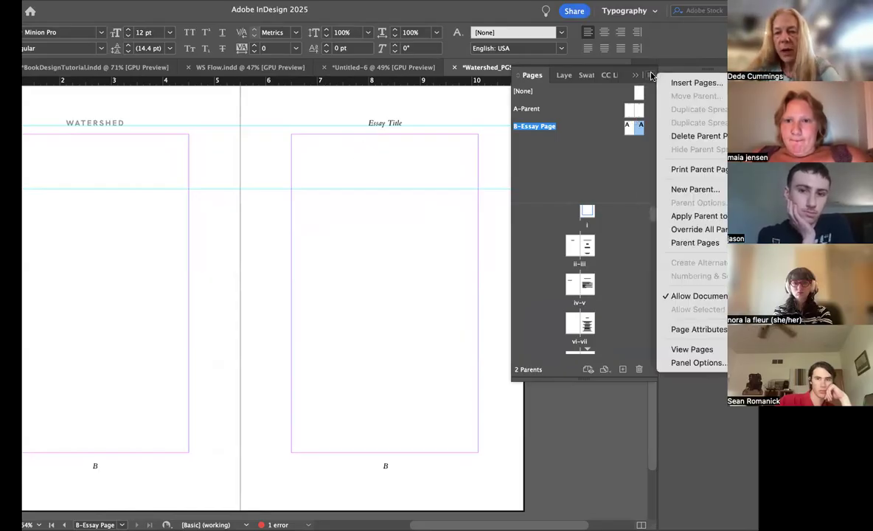
click(677, 232)
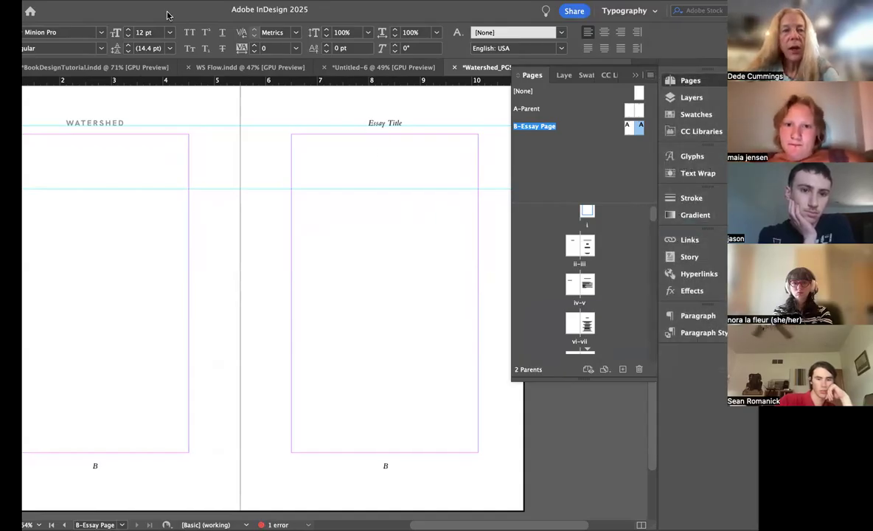
Step: Delete the "Essay Title" running head from the right-hand B-Essay Page and save the document
drag(167, 12, 190, 13)
click(12, 81)
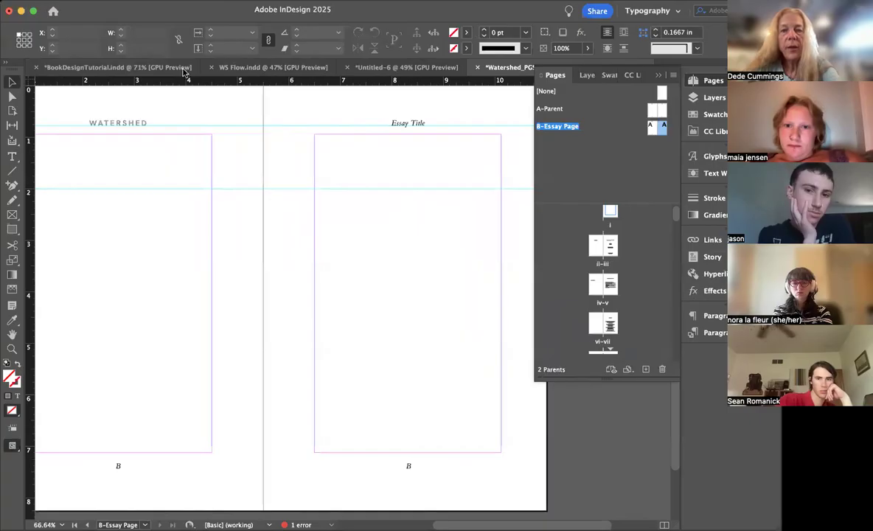
click(414, 125)
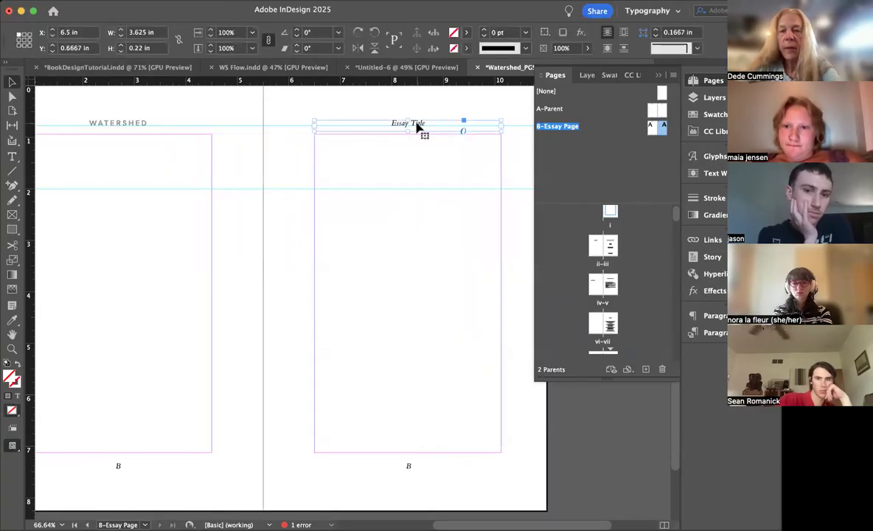
key(Delete)
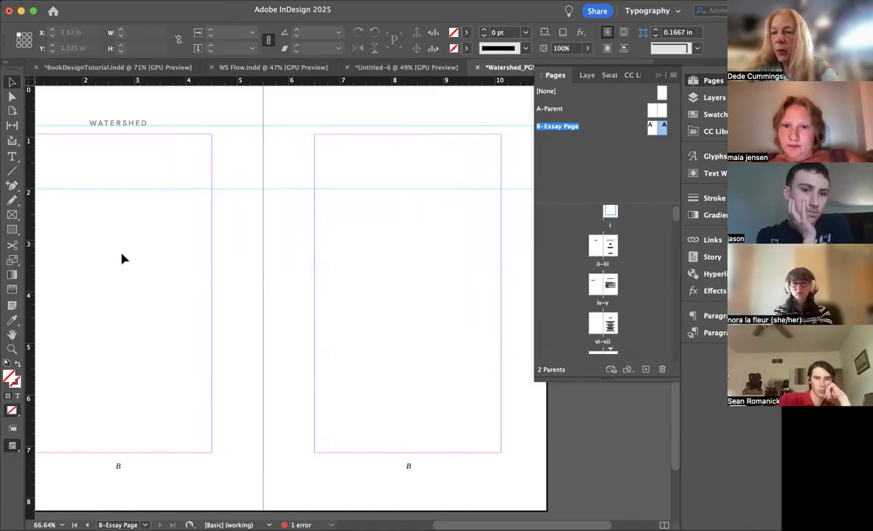
scroll(120, 241, right, 3)
scroll(121, 240, down, 3)
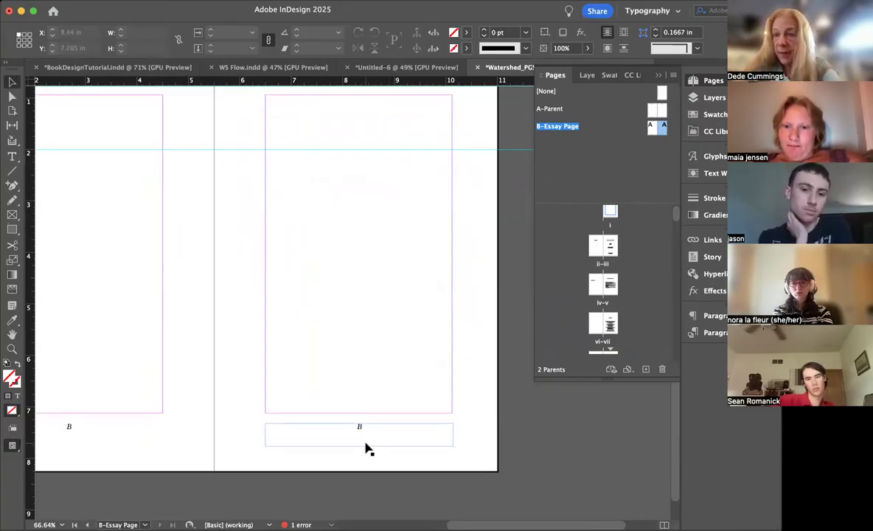
key(super+s)
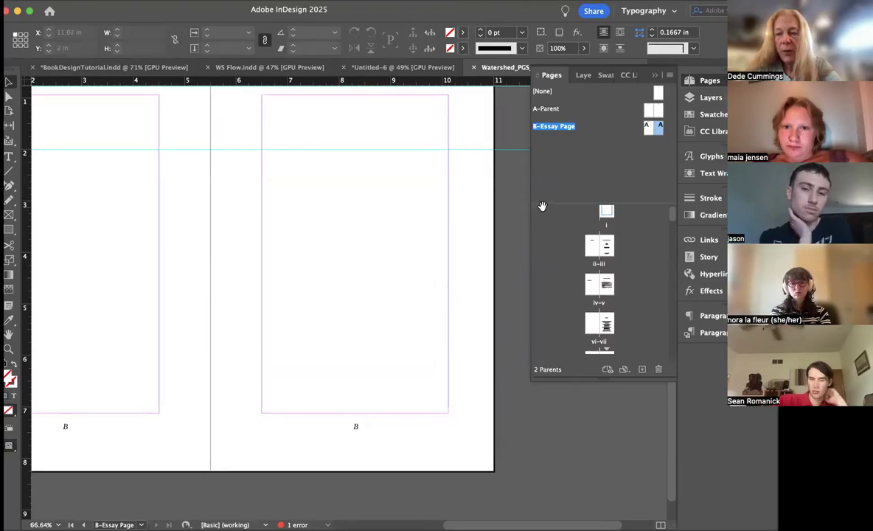
Step: Apply the right-hand page of the B-Essay Page parent to page 3, where the first essay opens
scroll(605, 261, down, 1)
scroll(601, 261, down, 5)
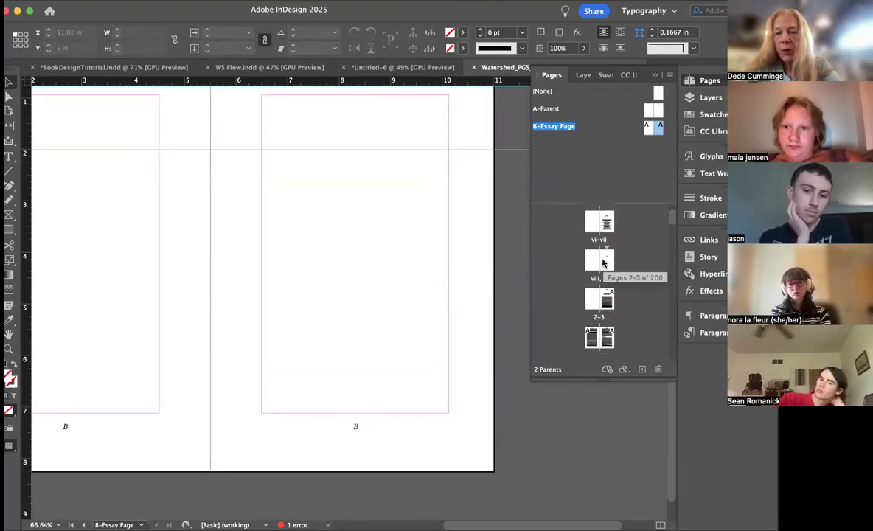
double_click(606, 299)
scroll(465, 208, up, 2)
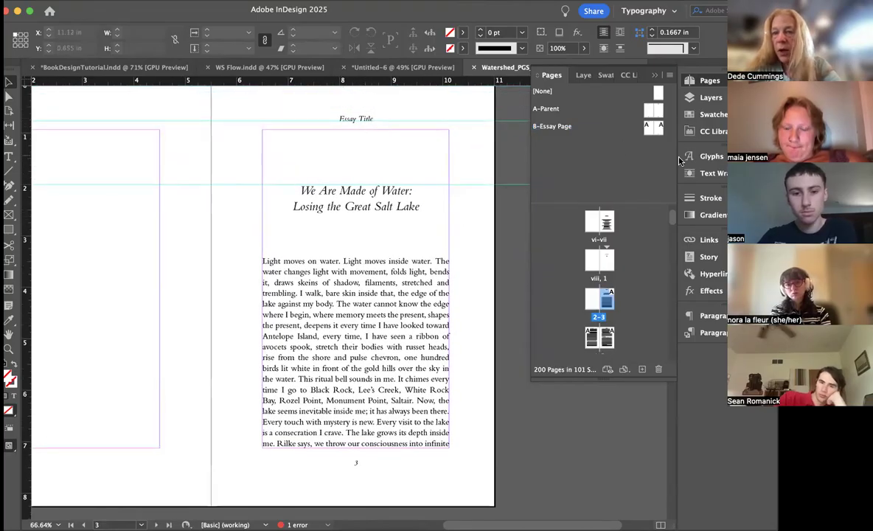
click(660, 129)
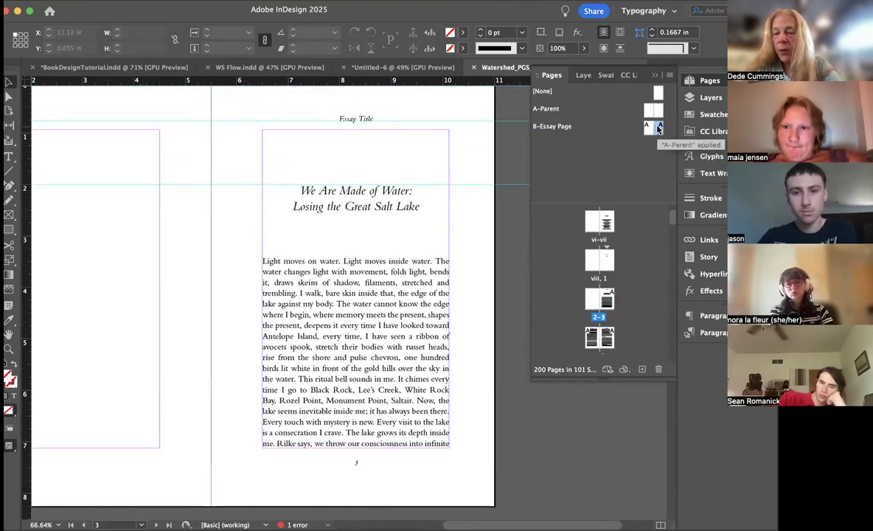
drag(660, 129, 609, 302)
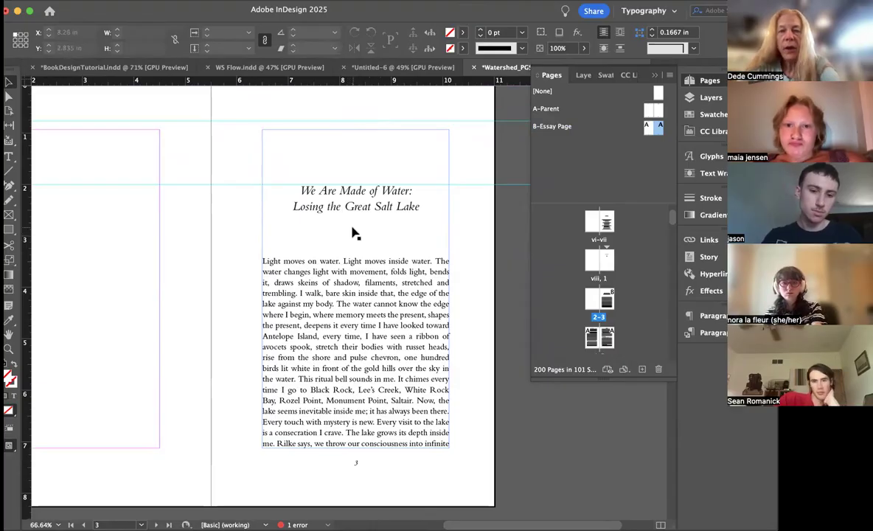
Step: Select the small wave ornament between "WATERSHED" and "Essays" on the title page, page iii
scroll(353, 233, up, 5)
scroll(353, 233, up, 20)
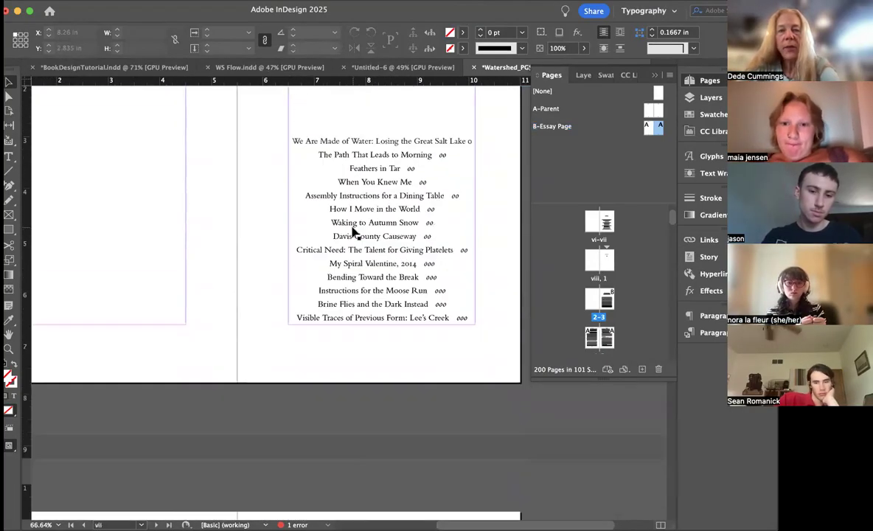
scroll(352, 233, up, 20)
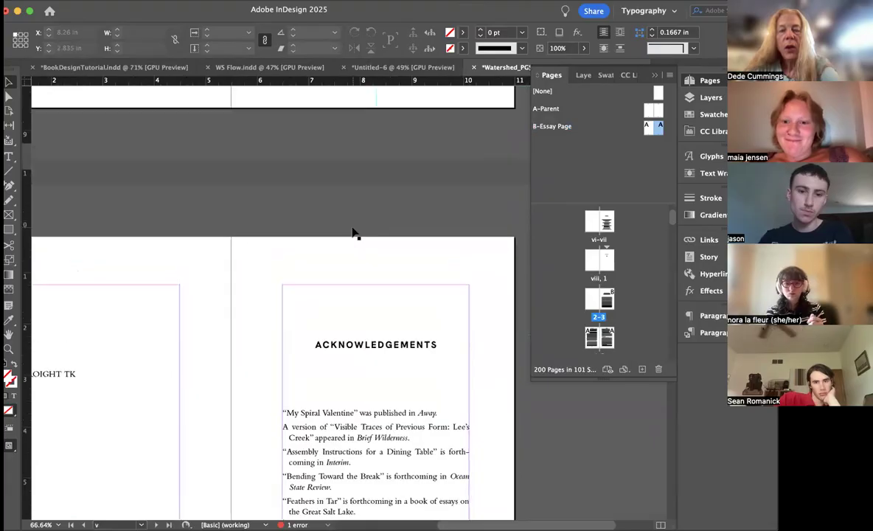
scroll(352, 233, up, 2)
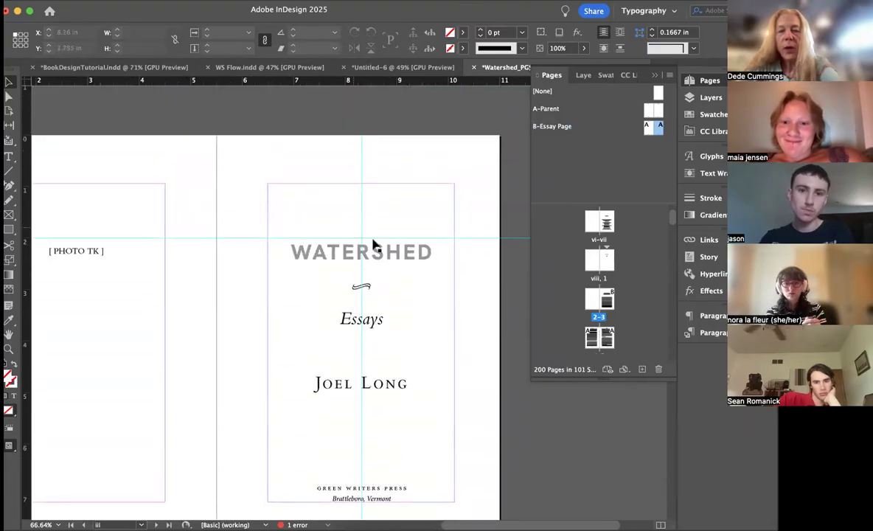
click(368, 292)
Step: Add a blank line below the first essay's title on page 3, paste the wave ornament there, and hide the guides
scroll(368, 292, down, 15)
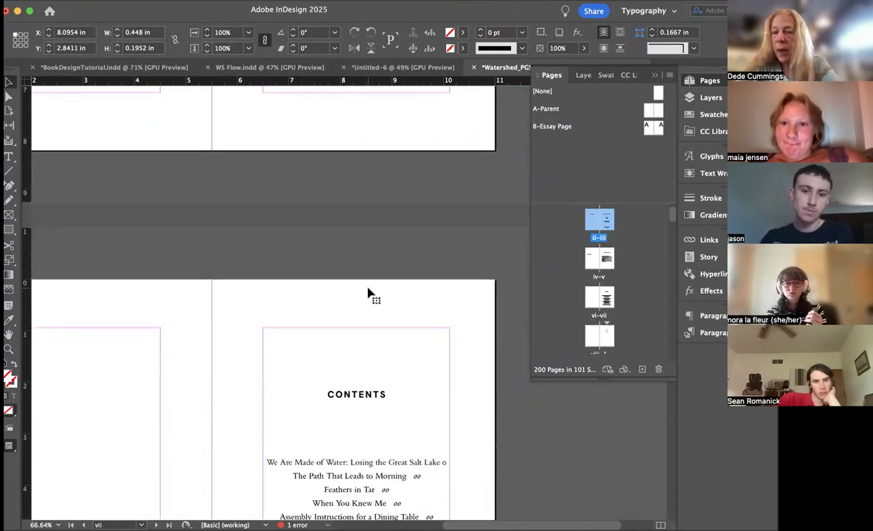
scroll(368, 292, up, 10)
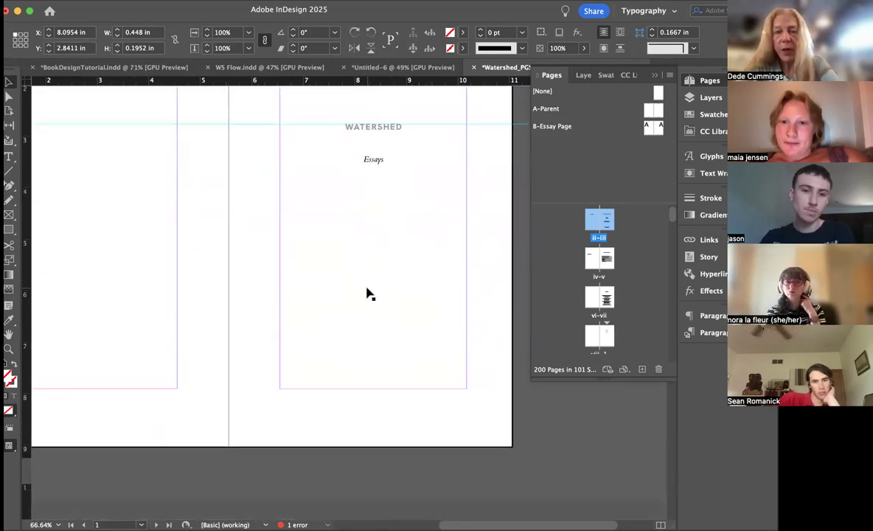
scroll(368, 293, down, 15)
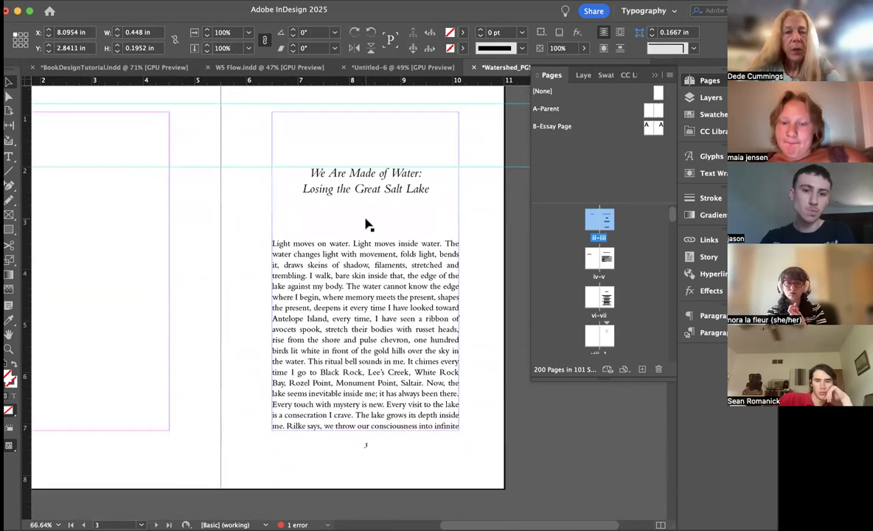
click(368, 224)
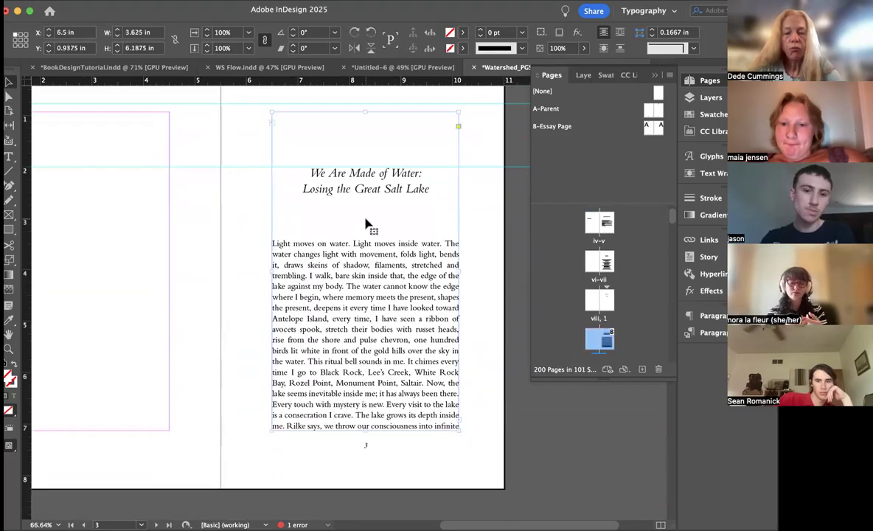
double_click(368, 224)
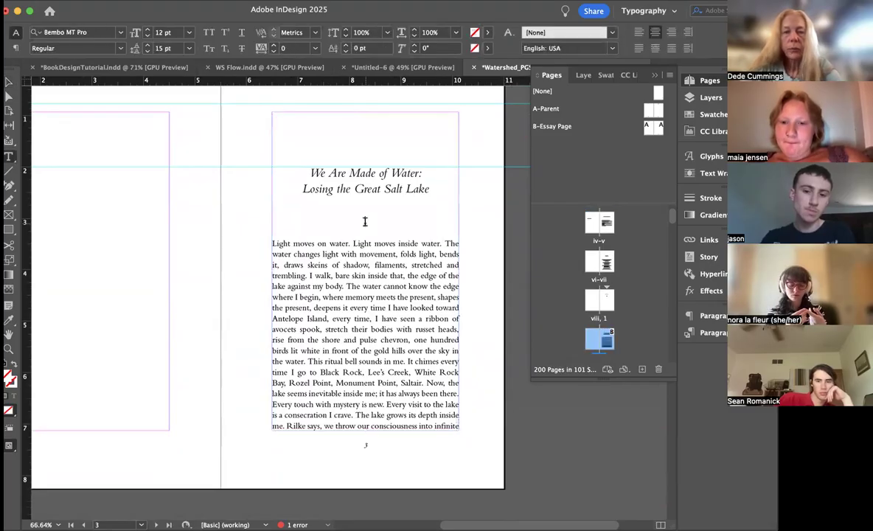
key(Return)
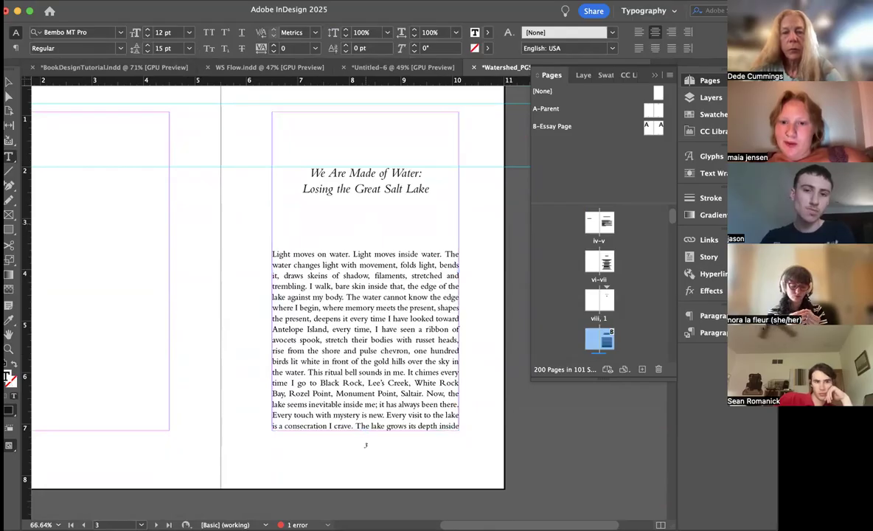
key(super+v)
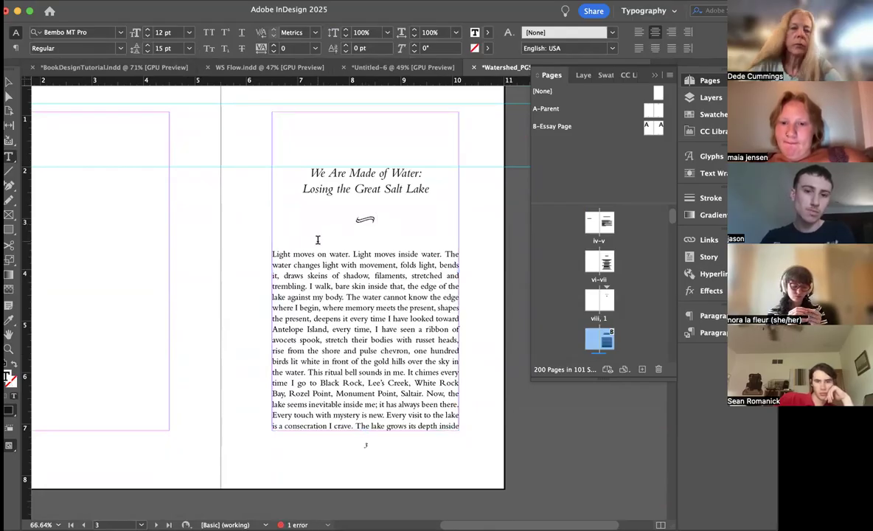
click(341, 244)
key(super+semicolon)
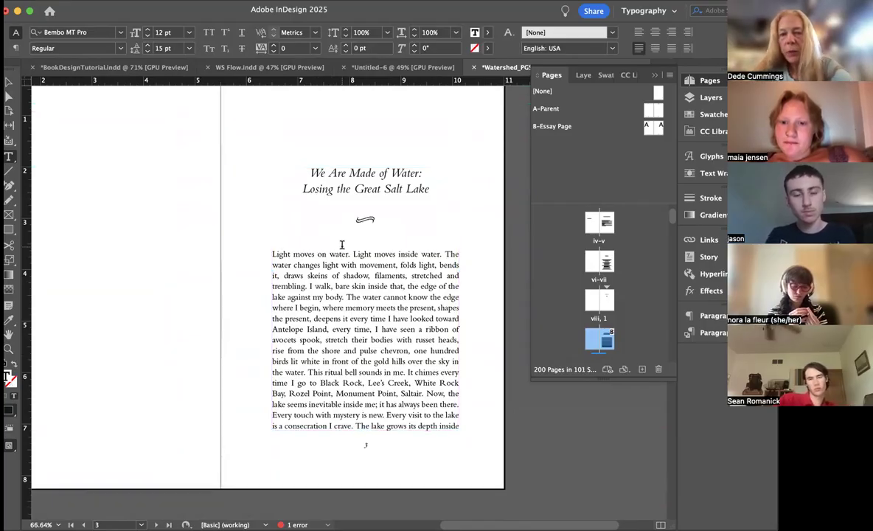
Step: Give the first essay's opening paragraph on page 3 a one-character drop cap two lines deep
click(278, 253)
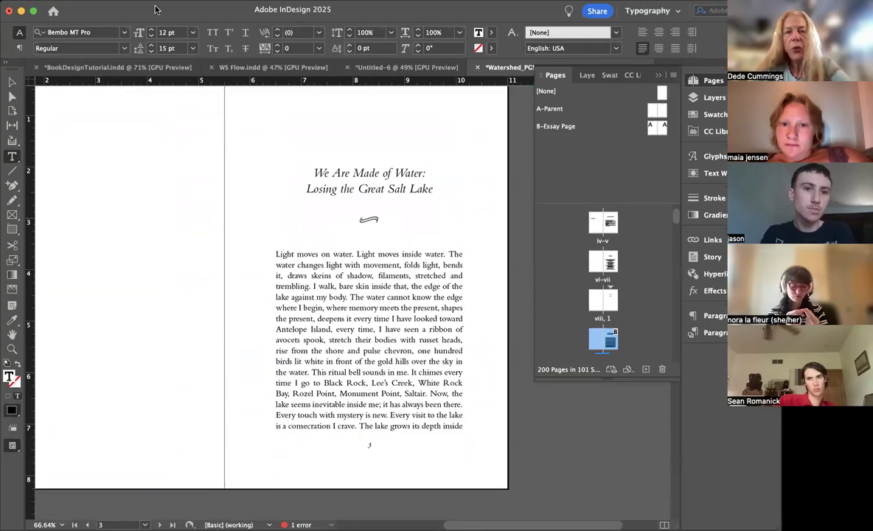
click(18, 47)
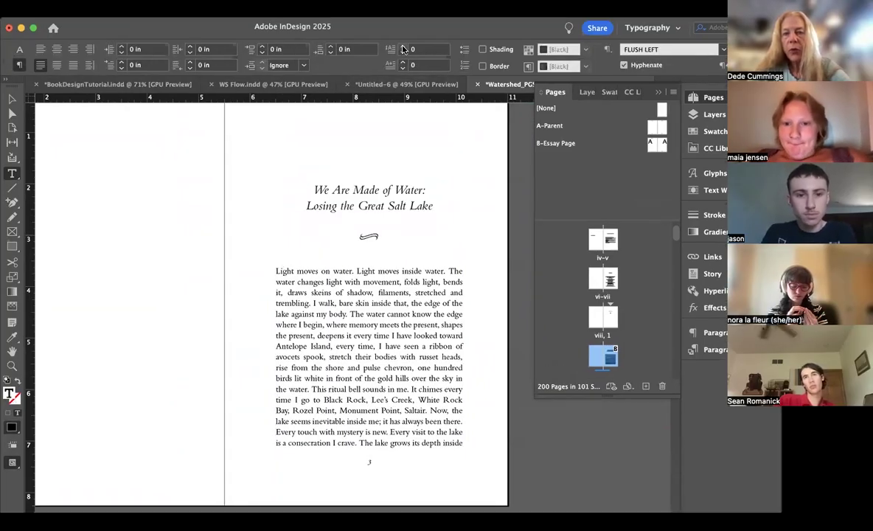
click(403, 47)
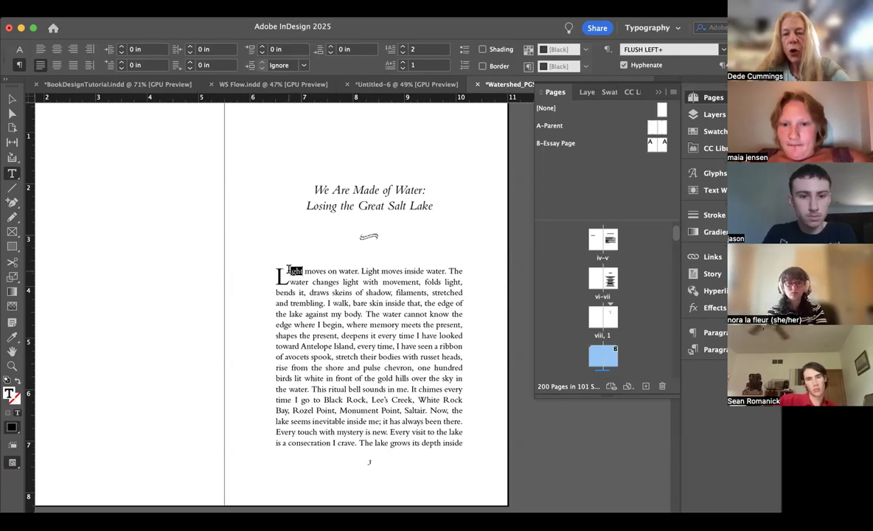
Step: Set the letters "ight" after the drop cap L in small caps
key(super+equal)
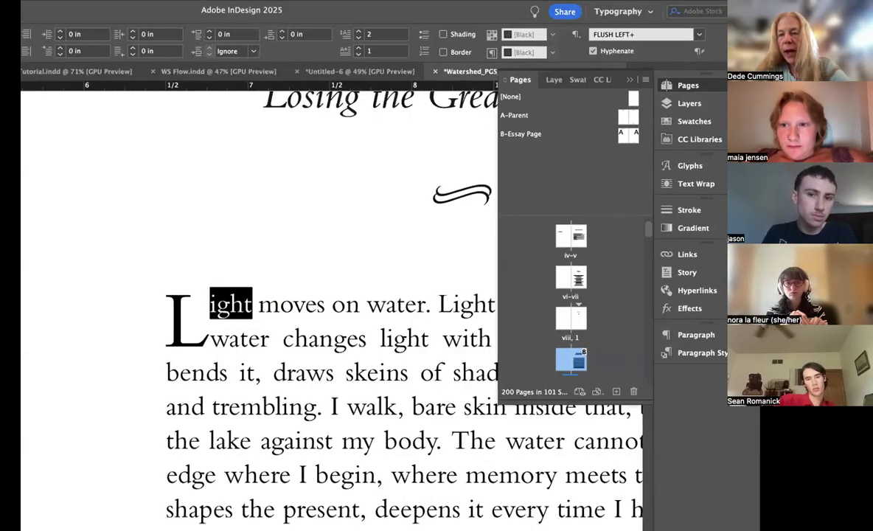
click(751, 34)
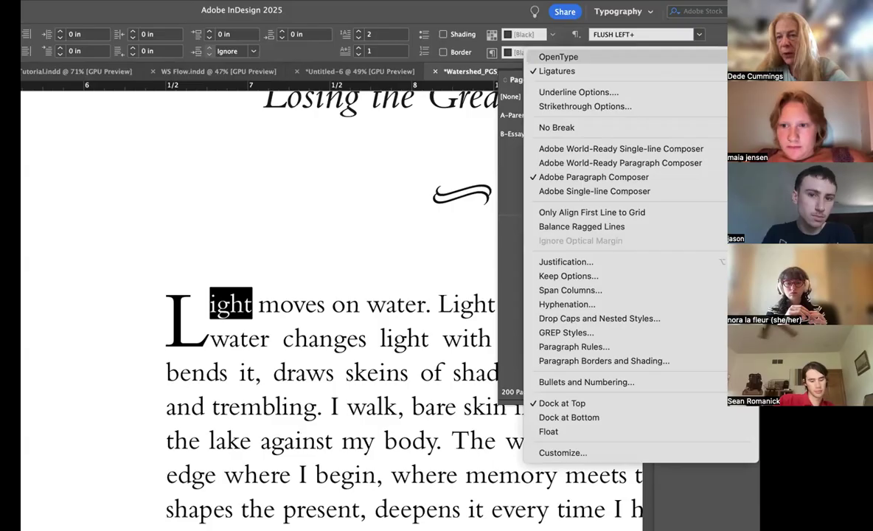
click(357, 251)
key(super+shift+h)
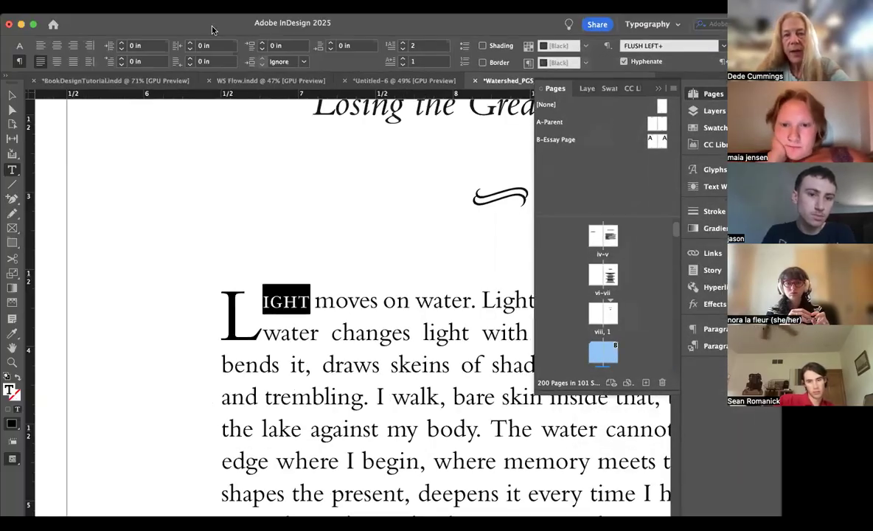
Step: Try widening the tracking of the small-cap letters "ight" to 70
click(20, 46)
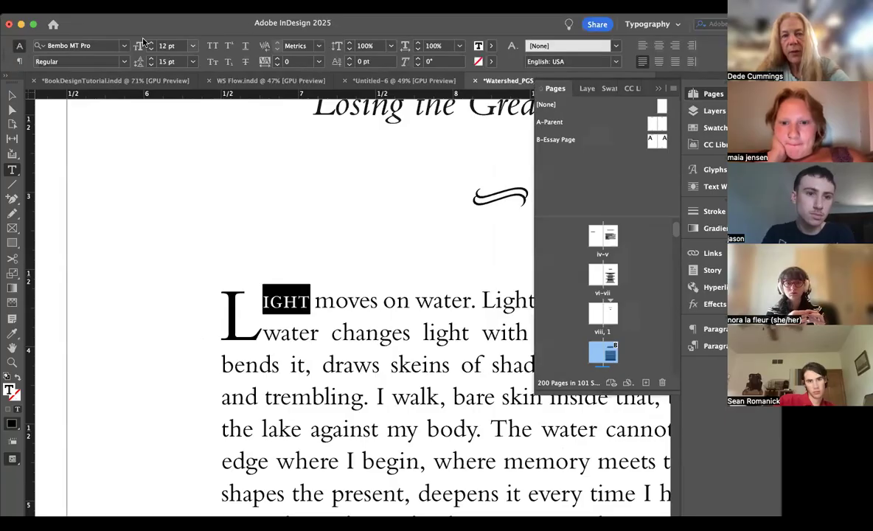
click(278, 59)
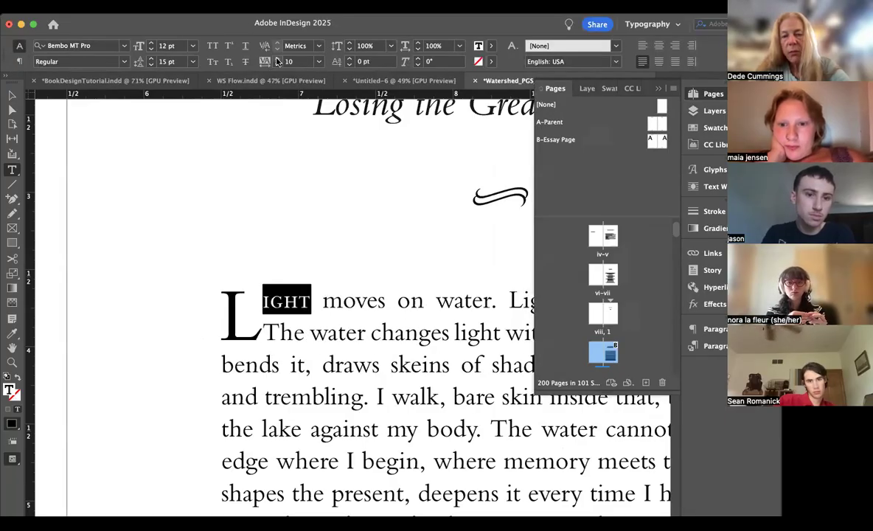
click(278, 59)
click(278, 59)
click(278, 59)
click(278, 59)
click(278, 59)
click(278, 59)
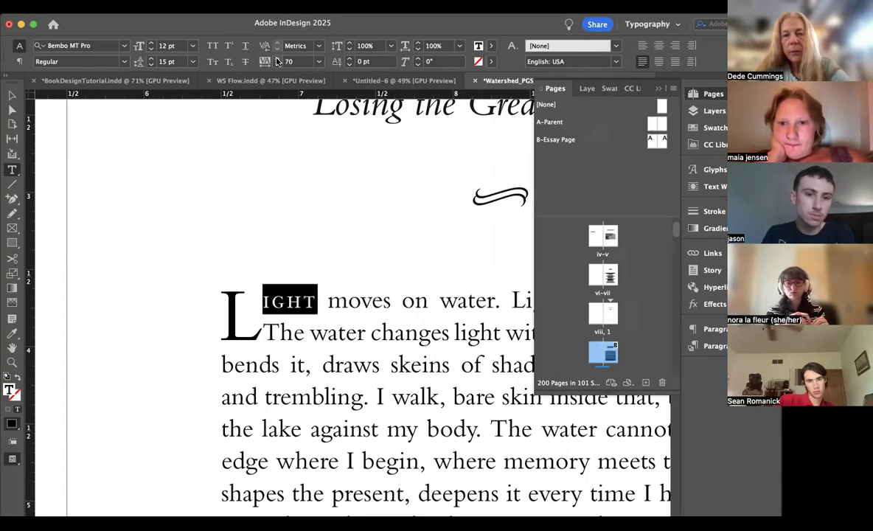
scroll(334, 243, down, 5)
scroll(334, 243, right, 5)
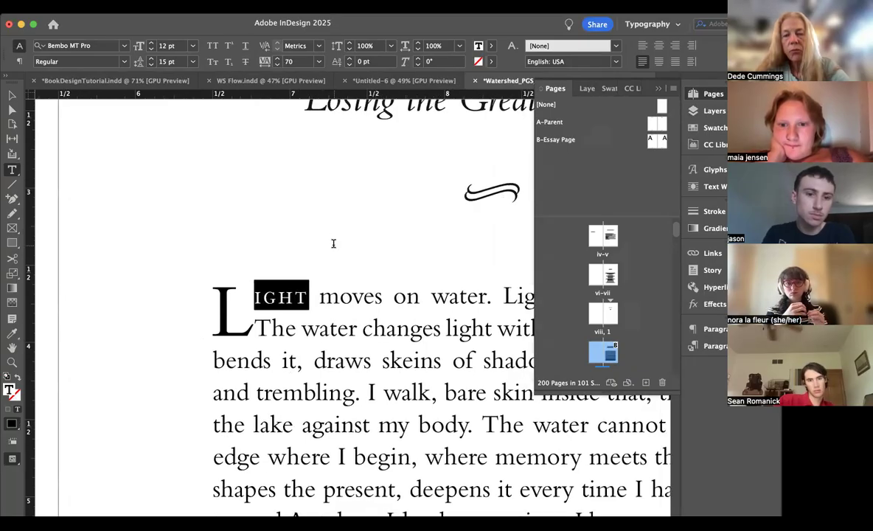
scroll(334, 244, left, 1)
scroll(333, 244, up, 1)
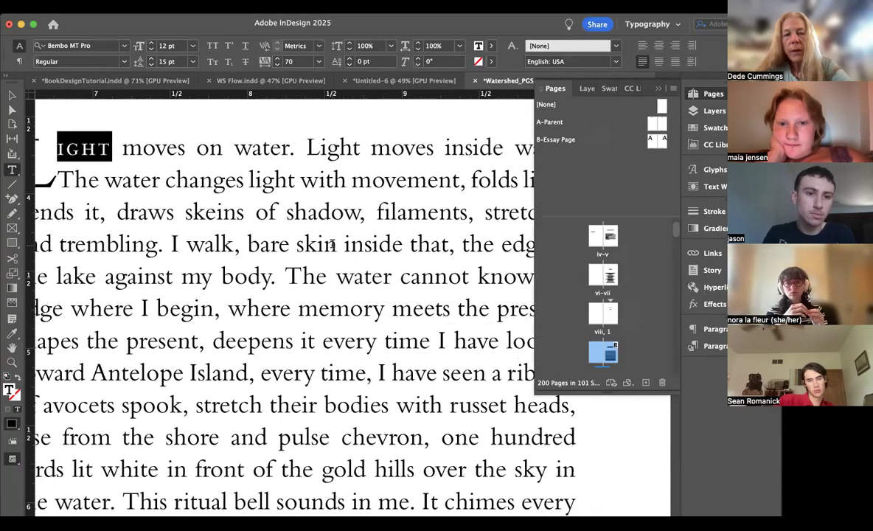
Step: Tighten the tracking of the small-cap letters "ight" to 10 and deselect them
click(277, 65)
click(277, 64)
click(277, 65)
click(277, 64)
click(278, 64)
click(277, 65)
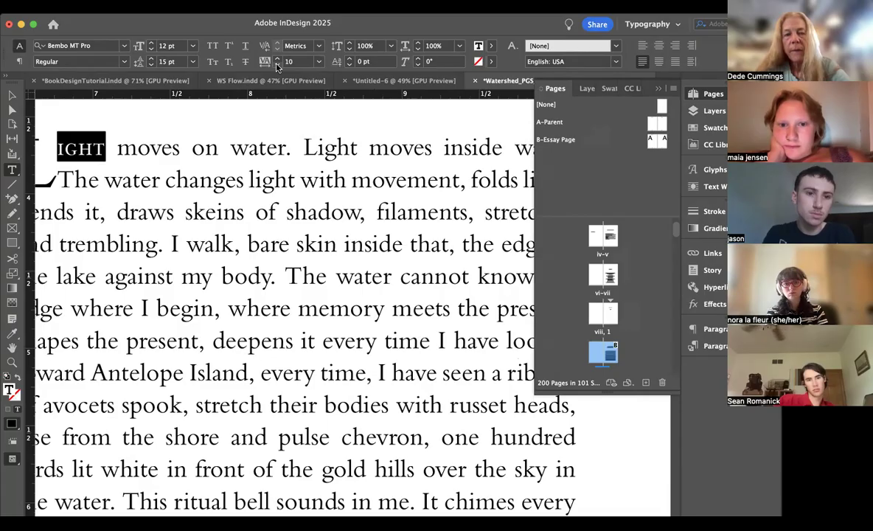
key(super+minus)
click(311, 254)
key(super+minus)
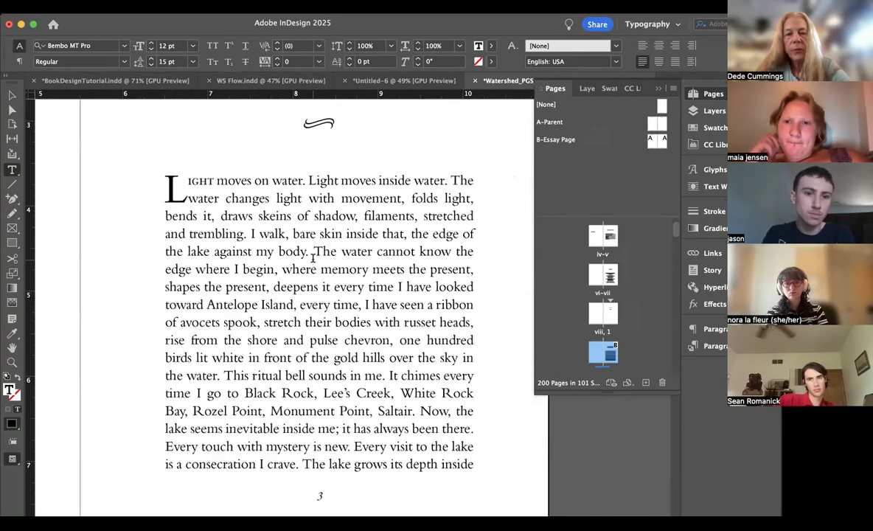
key(super+minus)
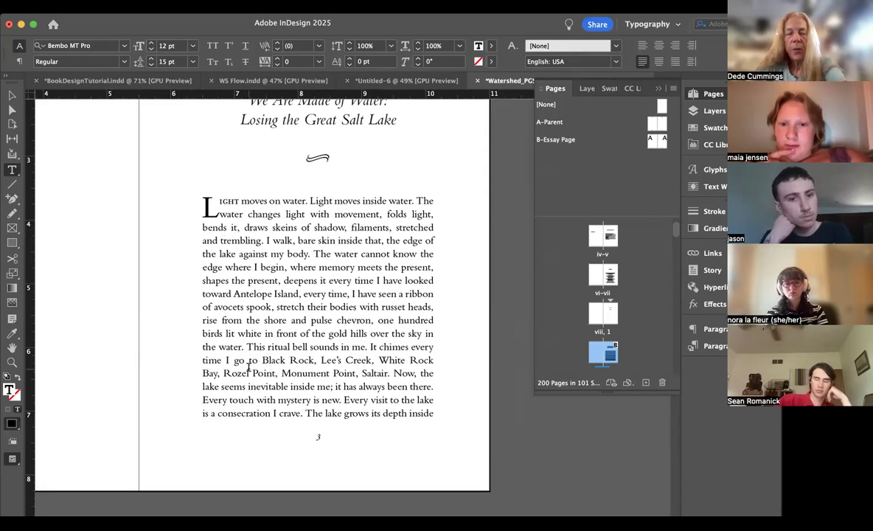
Step: Compare the first essay's opening page with the essay list on the contents page
scroll(249, 364, up, 2)
scroll(246, 372, down, 2)
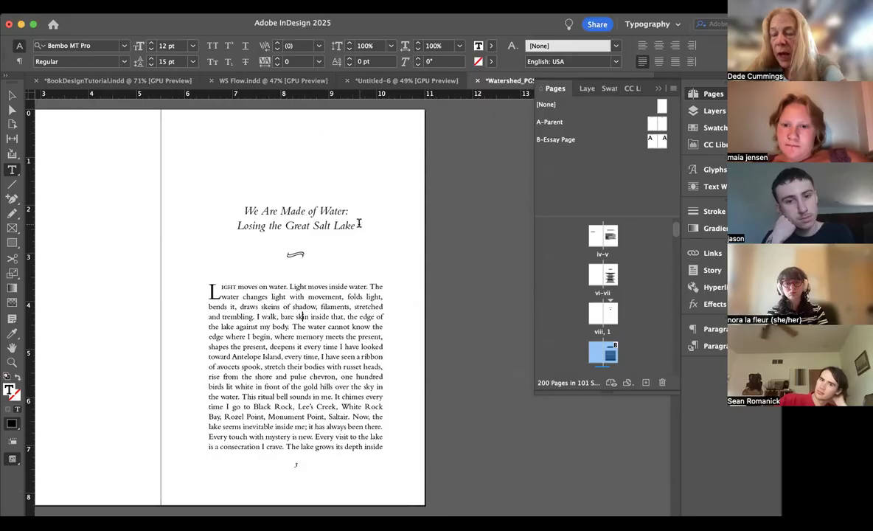
scroll(359, 224, up, 15)
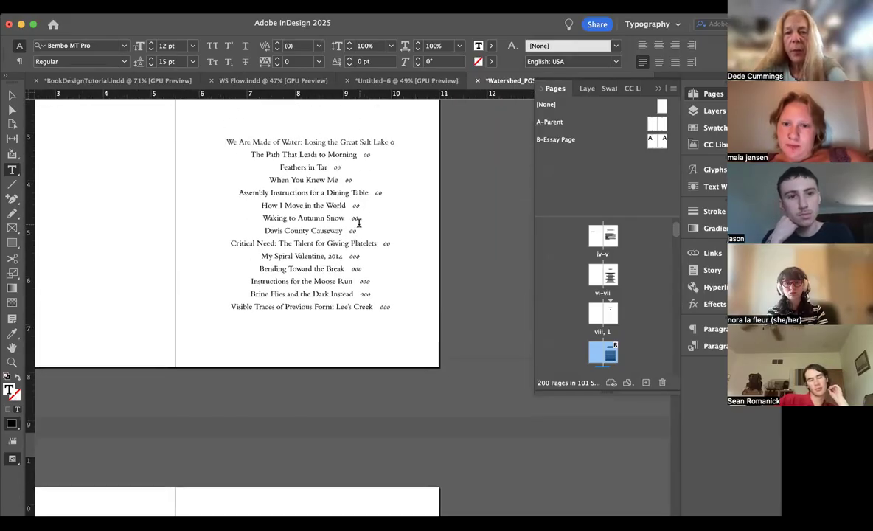
scroll(357, 221, down, 2)
scroll(359, 221, up, 2)
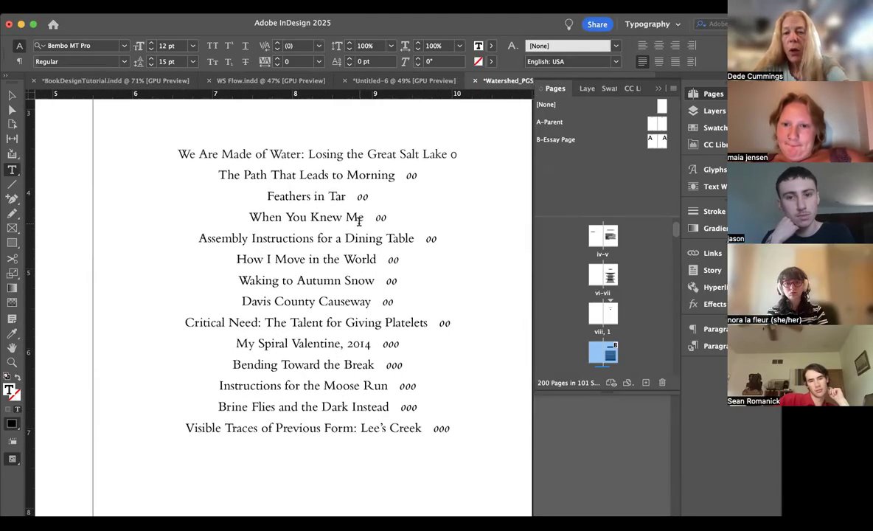
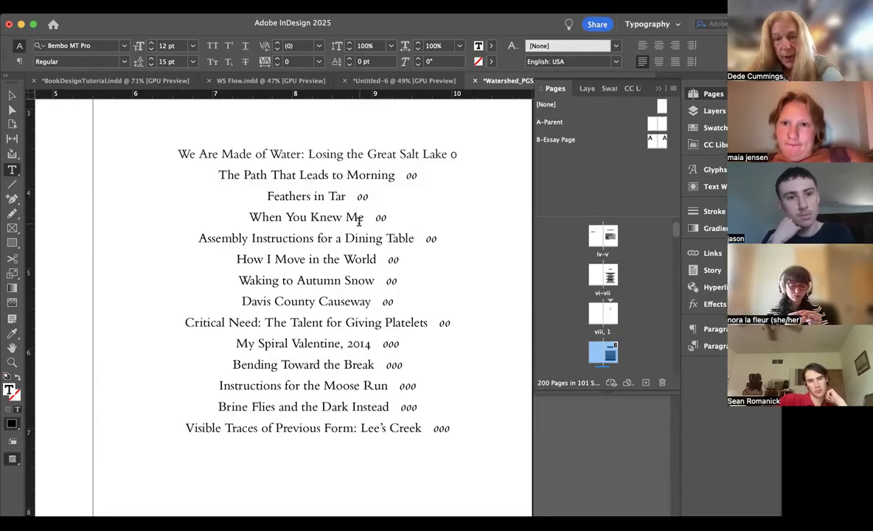
Step: Copy the full essay title "We Are Made of Water: Losing the Great Salt Lake" from the contents page
click(302, 153)
drag(302, 153, 167, 158)
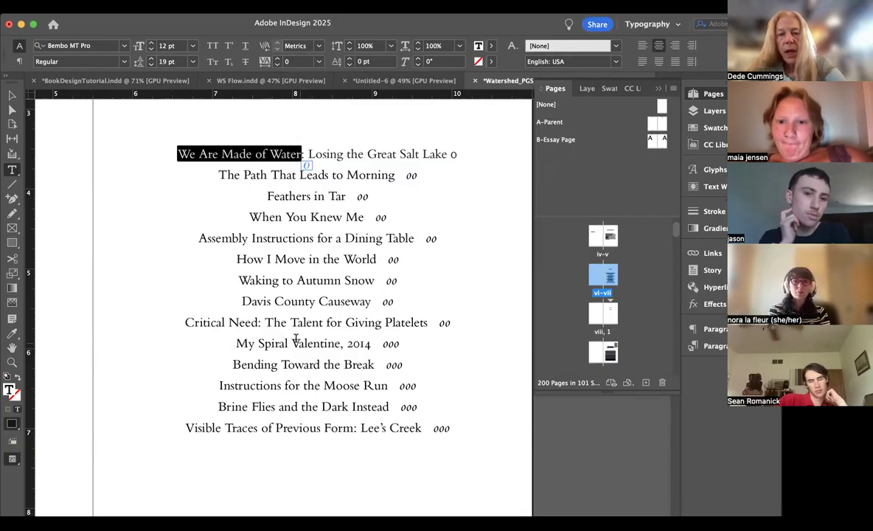
drag(316, 236, 179, 236)
drag(414, 237, 201, 236)
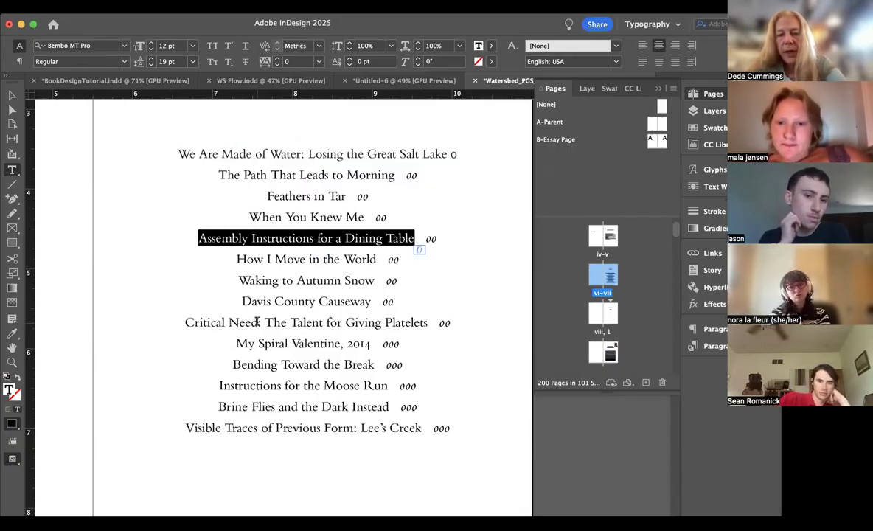
click(257, 321)
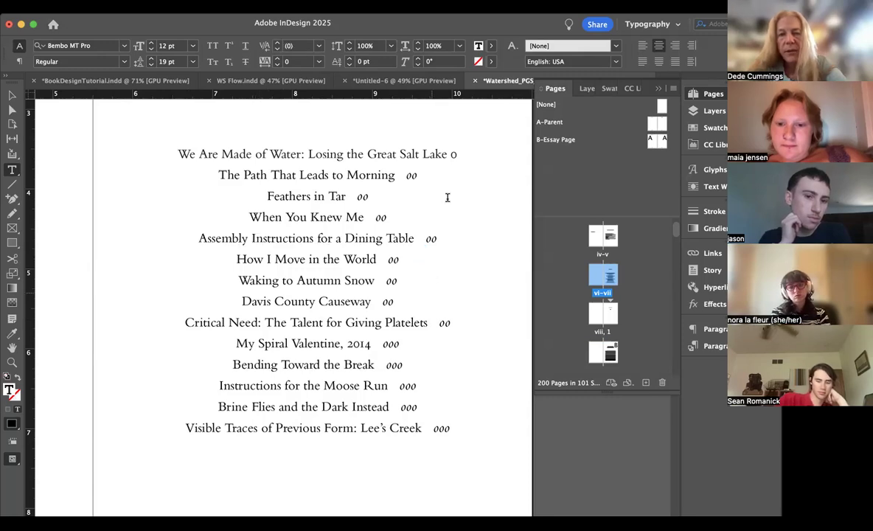
drag(447, 154, 158, 152)
key(super+c)
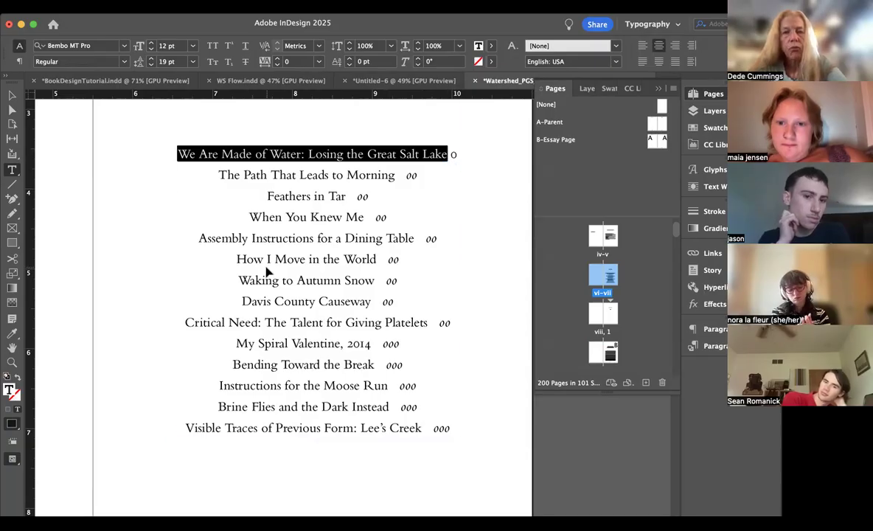
Step: Create a new parent spread with prefix C, named "We Are Made of Water" and based on A-Parent
double_click(650, 143)
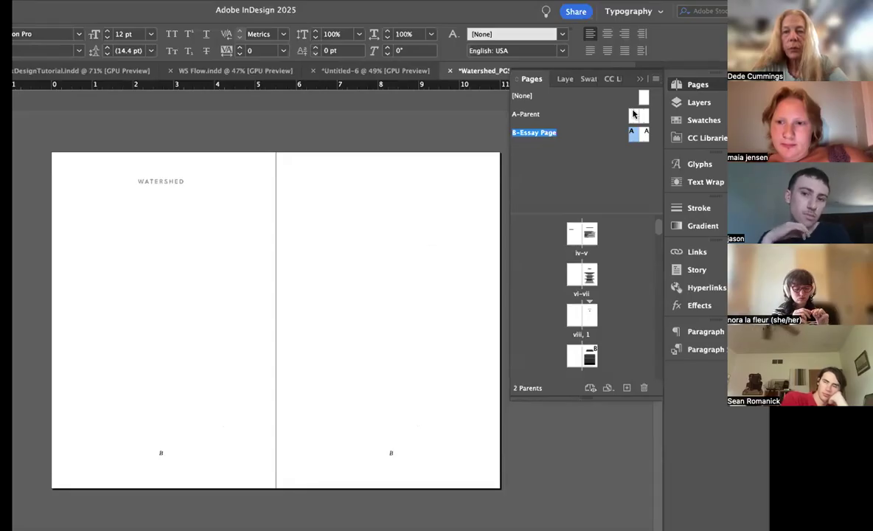
click(633, 115)
click(655, 78)
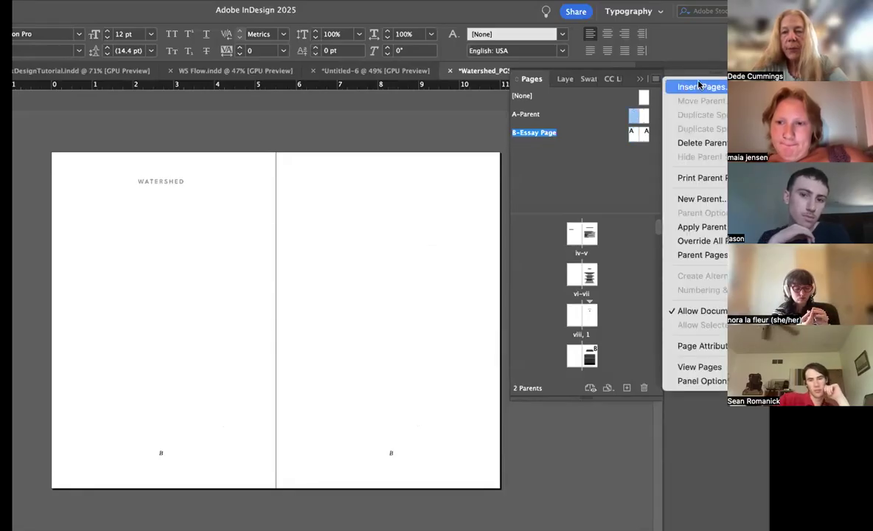
click(689, 198)
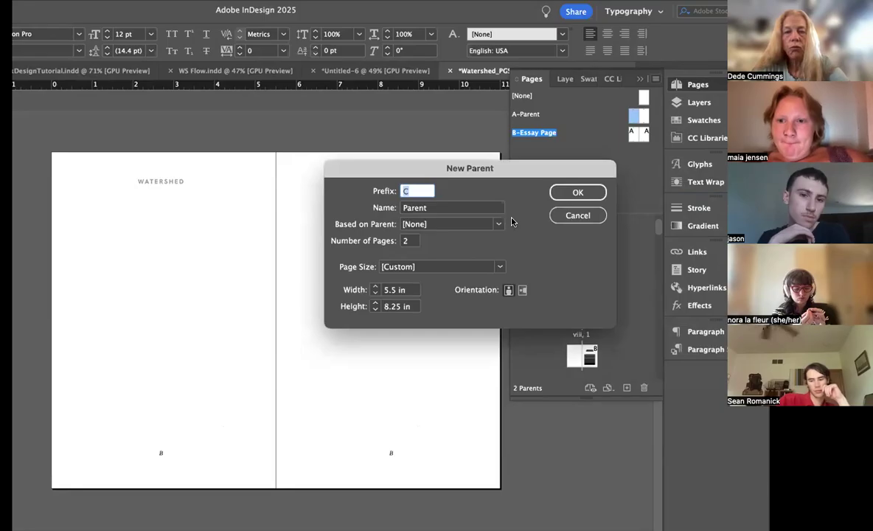
double_click(433, 210)
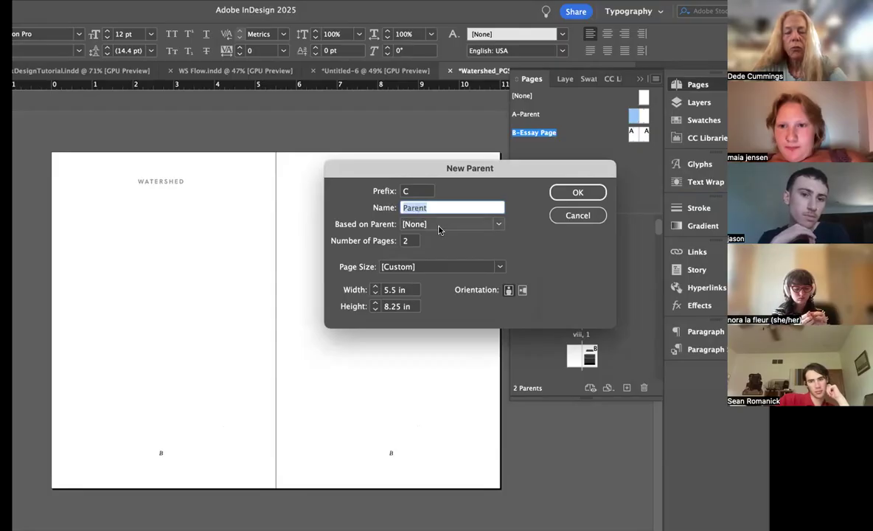
key(super+v)
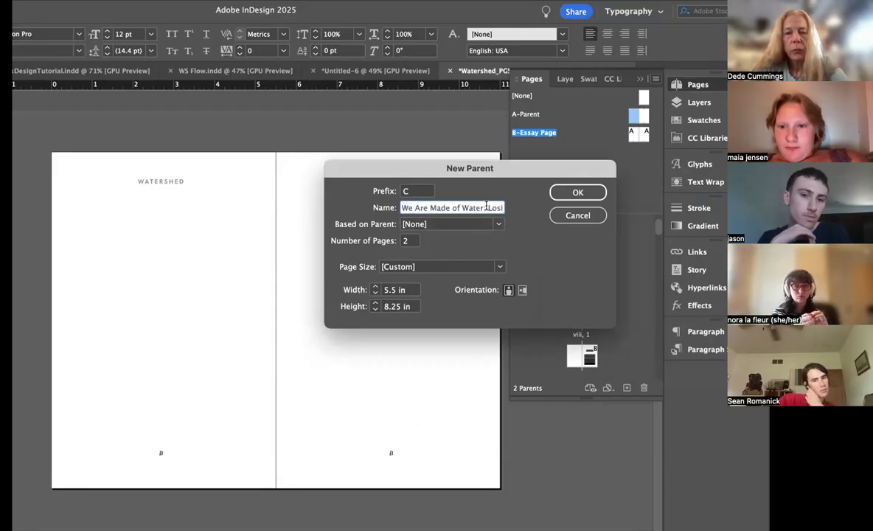
drag(484, 207, 569, 213)
key(BackSpace)
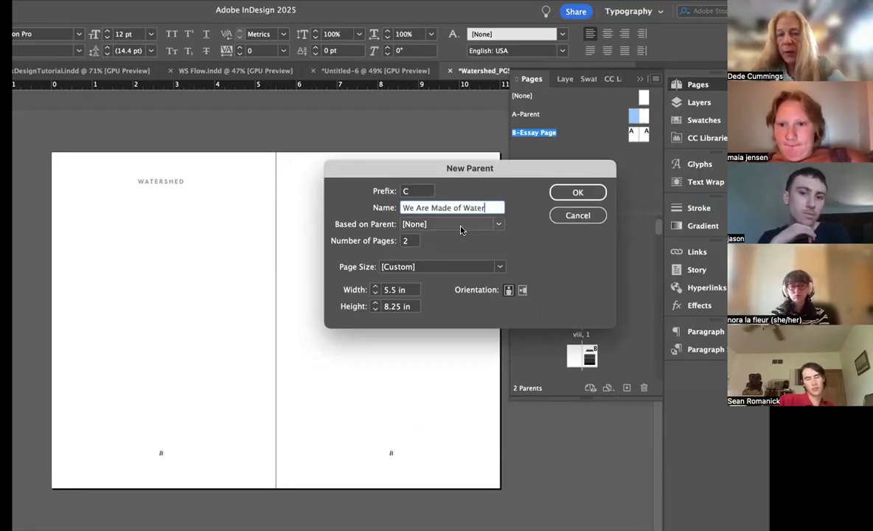
click(454, 224)
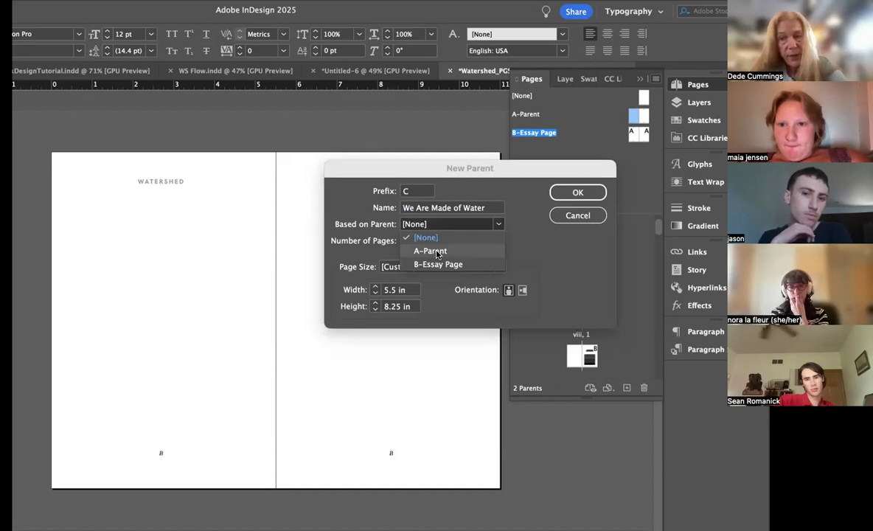
click(437, 252)
click(577, 192)
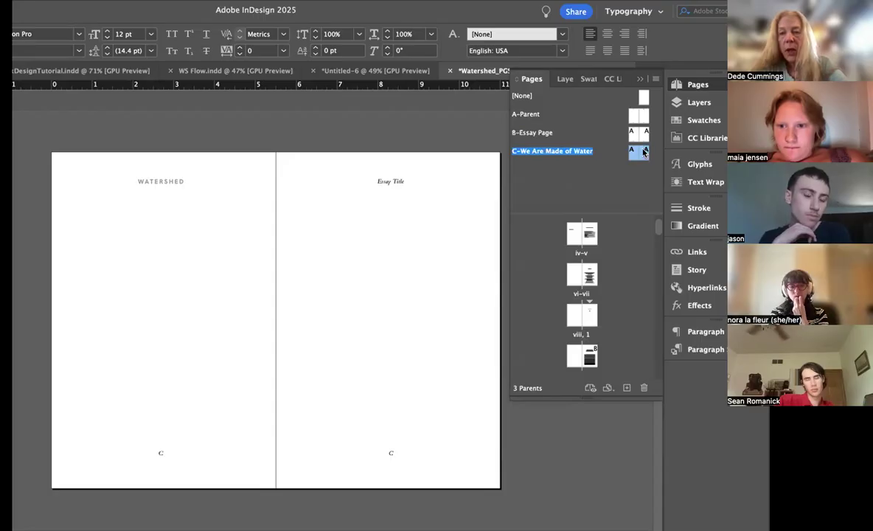
Step: Override all parent items on the right-hand page of the C-We Are Made of Water parent
double_click(644, 152)
click(656, 79)
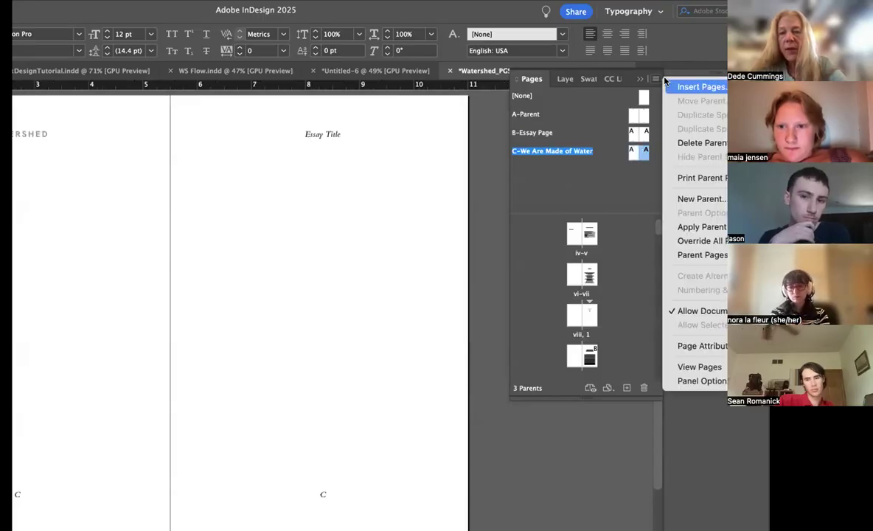
click(693, 241)
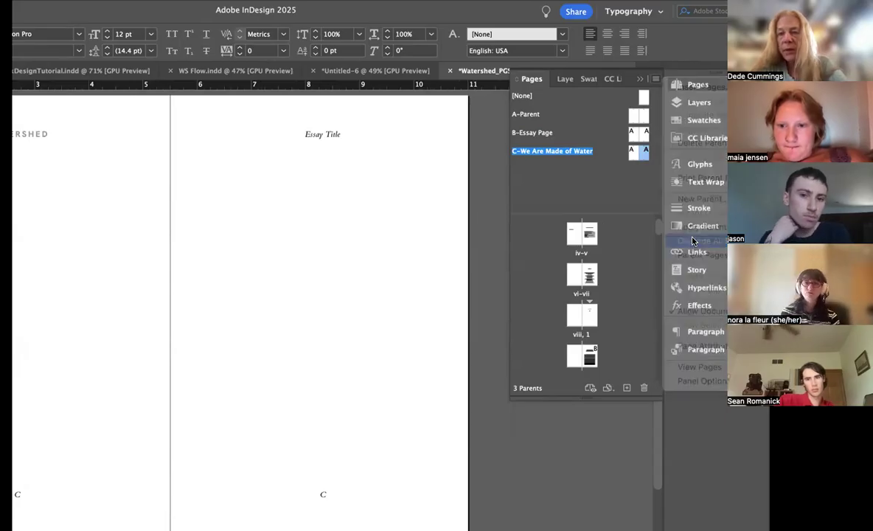
Step: Try pasting the copied essay title over the "Essay Title" running head on the C parent
double_click(332, 134)
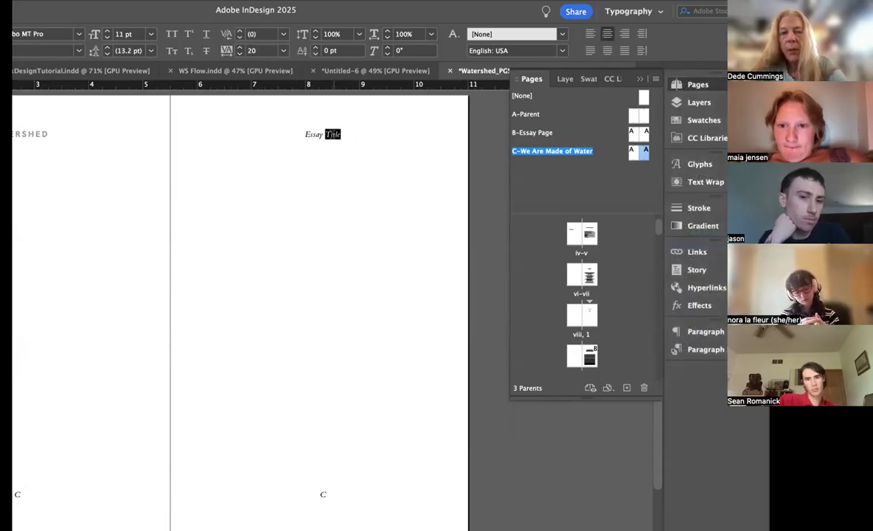
triple_click(335, 135)
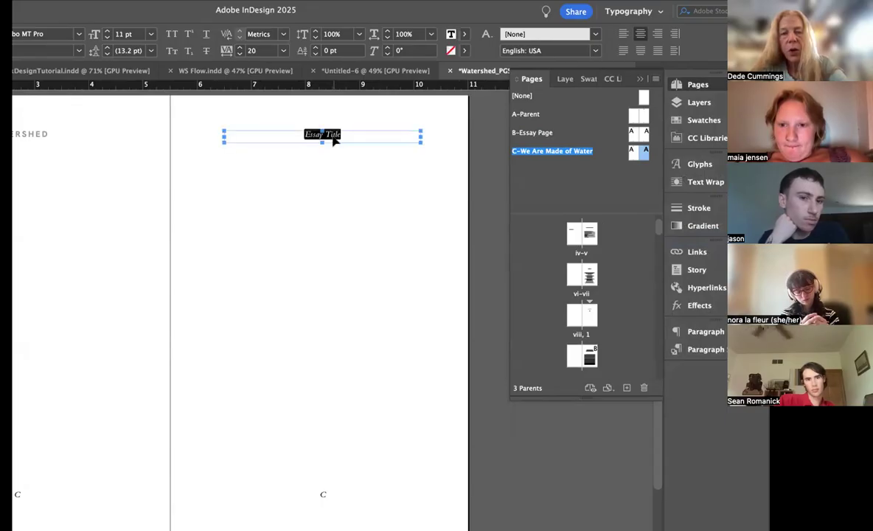
text(We Are Made of Water: Losing the Great Salt Lake)
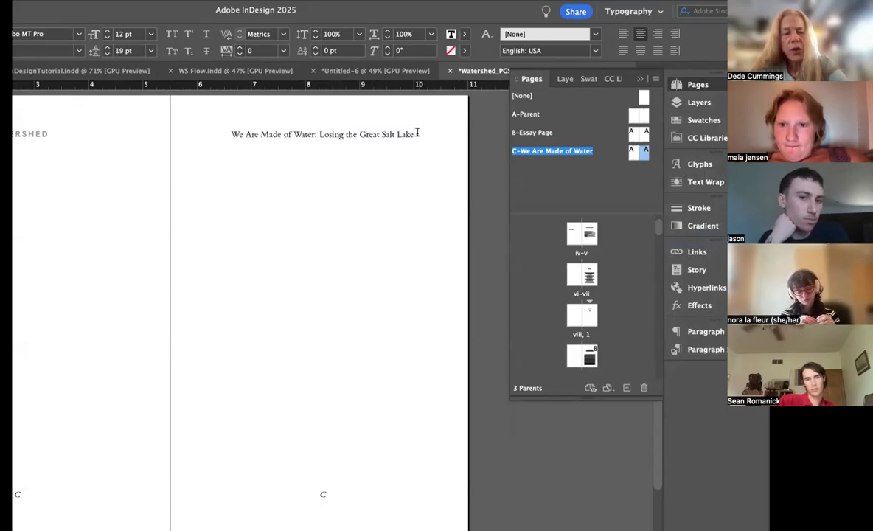
key(cmd+z)
click(360, 130)
scroll(360, 130, up, 2)
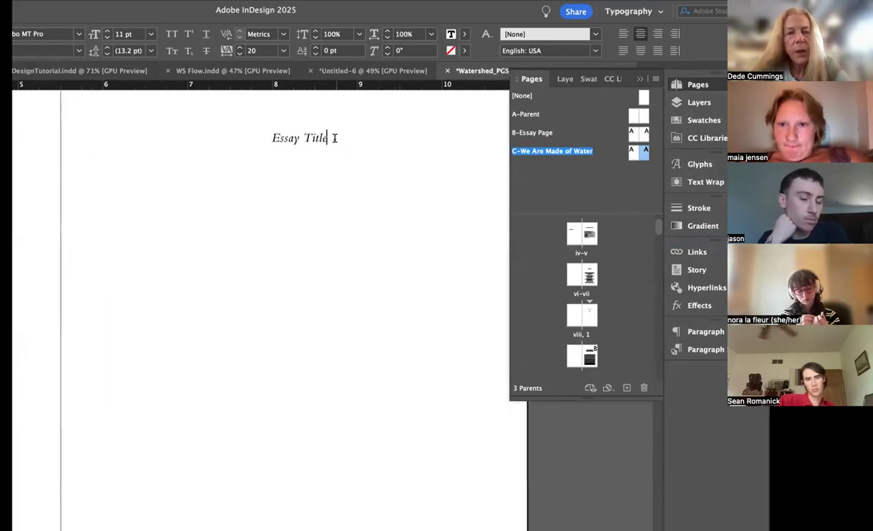
drag(334, 138, 249, 136)
text(We Are Made of Water: Losing the Great Salt Lake)
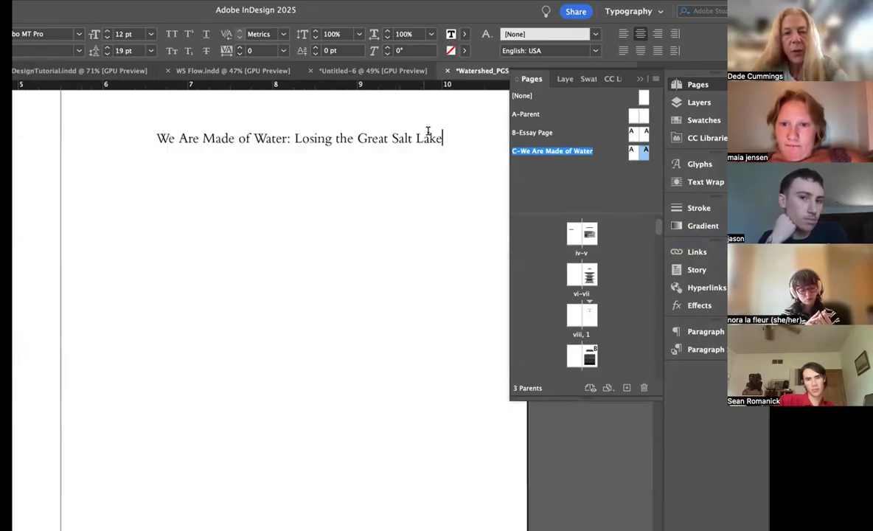
key(cmd+z)
Step: Replace the "Essay Title" running head on the C parent with "We Are Made of Water: Losing the Great Salt Lake"
drag(318, 137, 300, 137)
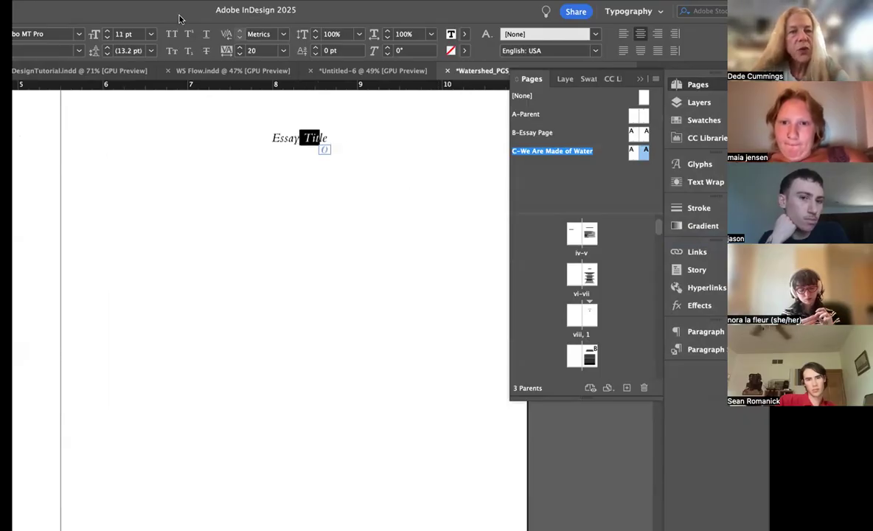
drag(329, 138, 275, 139)
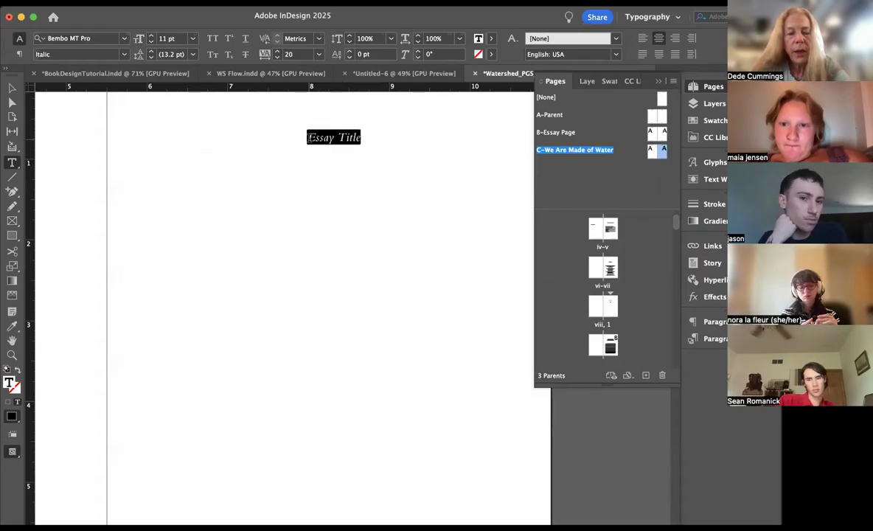
text(We Are Made of Water: Losing the Great Salt Lake)
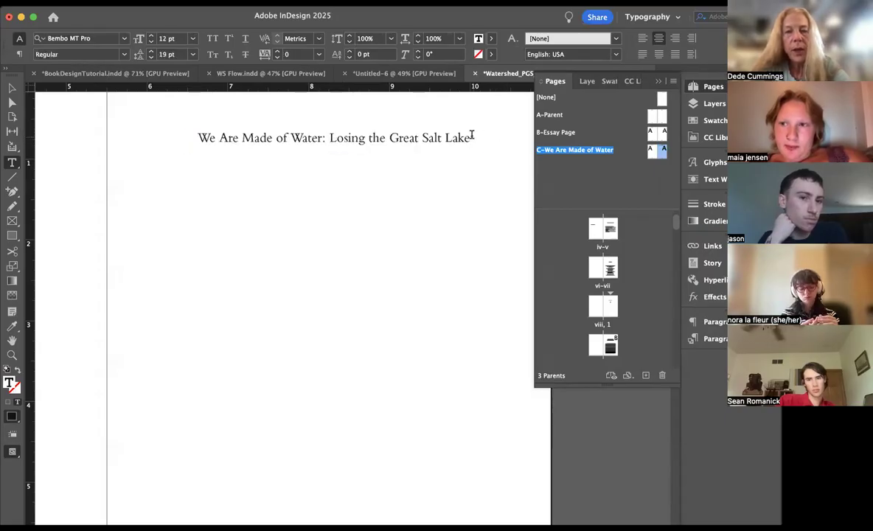
Step: Format the pasted running head on the C parent as 11 pt Italic
drag(469, 137, 328, 138)
drag(221, 137, 174, 135)
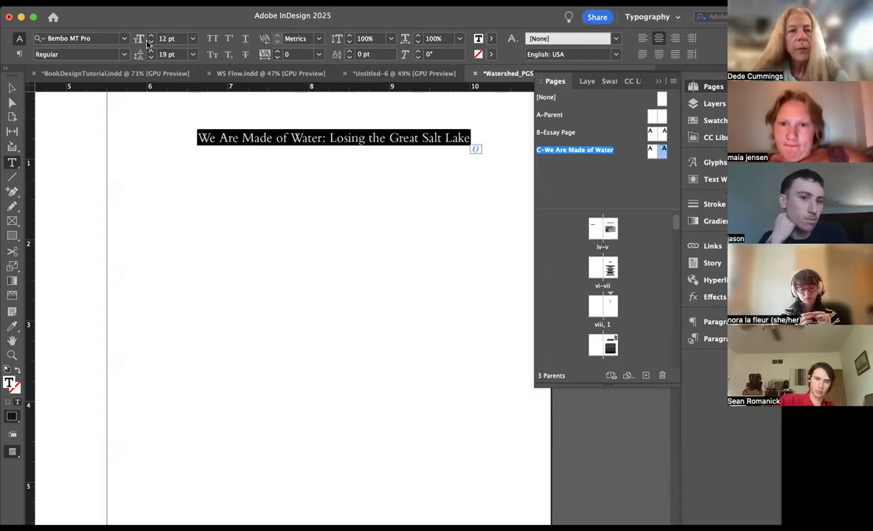
click(150, 43)
click(114, 55)
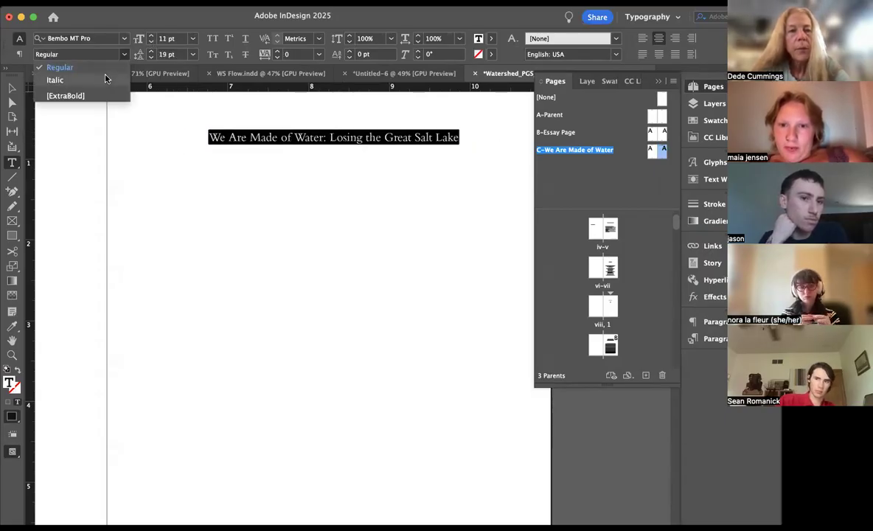
click(104, 80)
click(354, 168)
scroll(372, 174, down, 5)
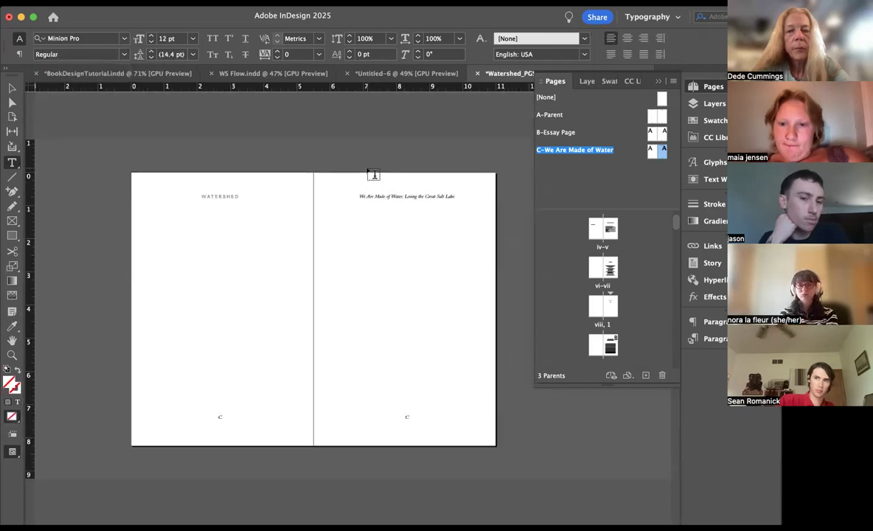
Step: Apply the right-hand page of the C-We Are Made of Water parent to pages 5 and 7 of the essay
double_click(603, 308)
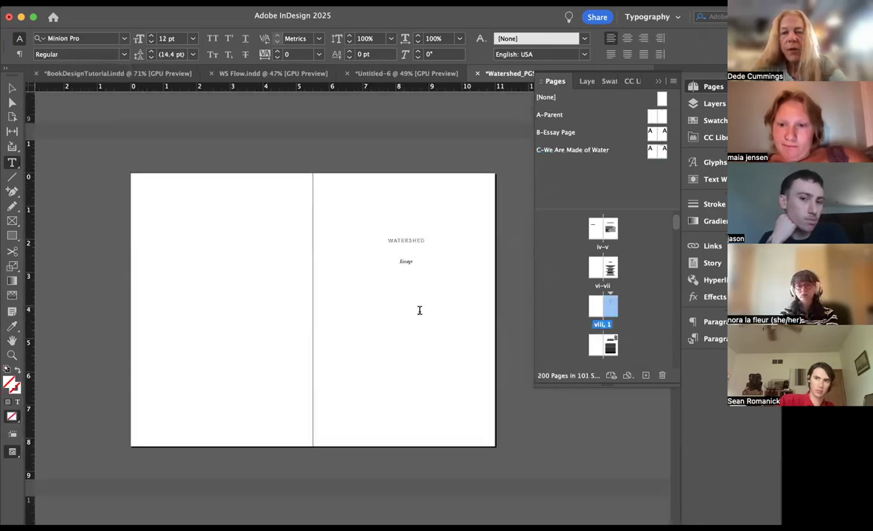
scroll(388, 295, up, 2)
scroll(388, 294, down, 2)
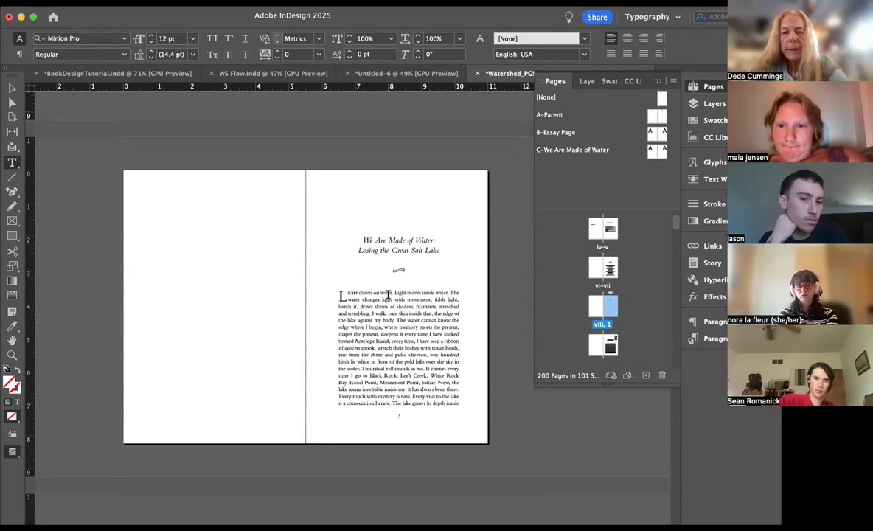
scroll(639, 279, down, 2)
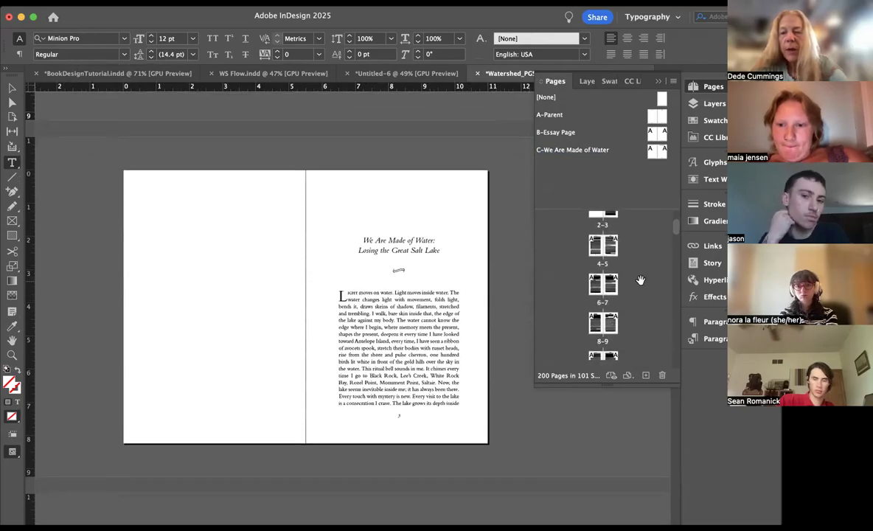
click(610, 276)
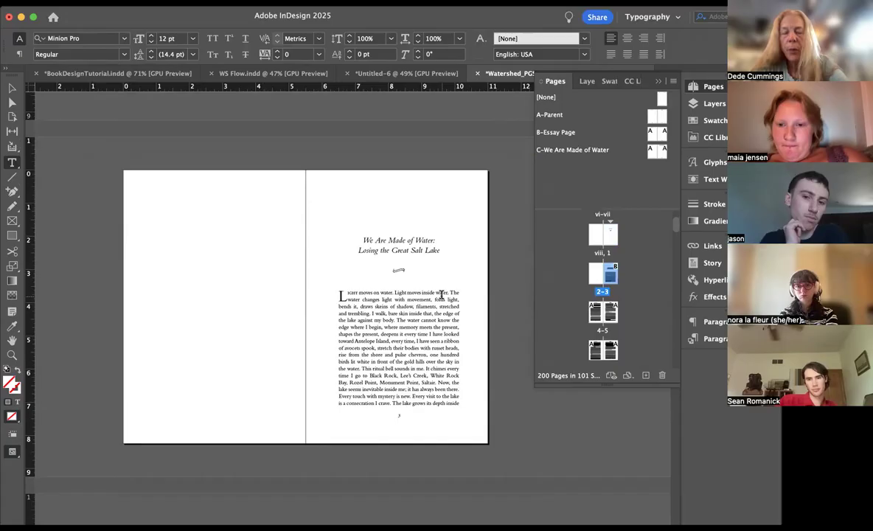
double_click(601, 313)
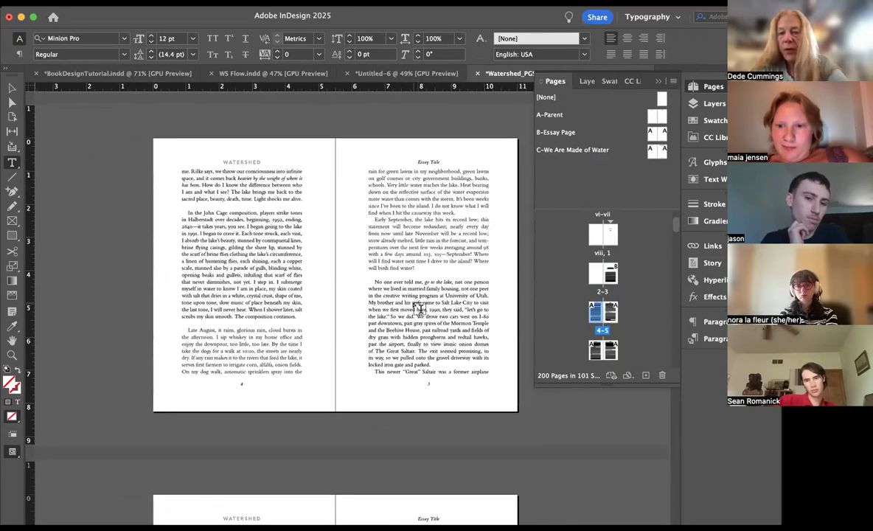
scroll(419, 308, up, 2)
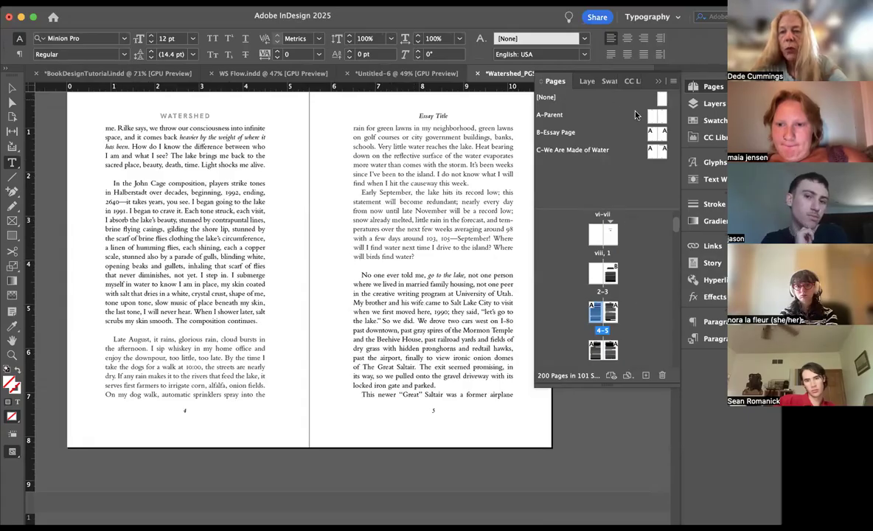
drag(662, 153, 616, 317)
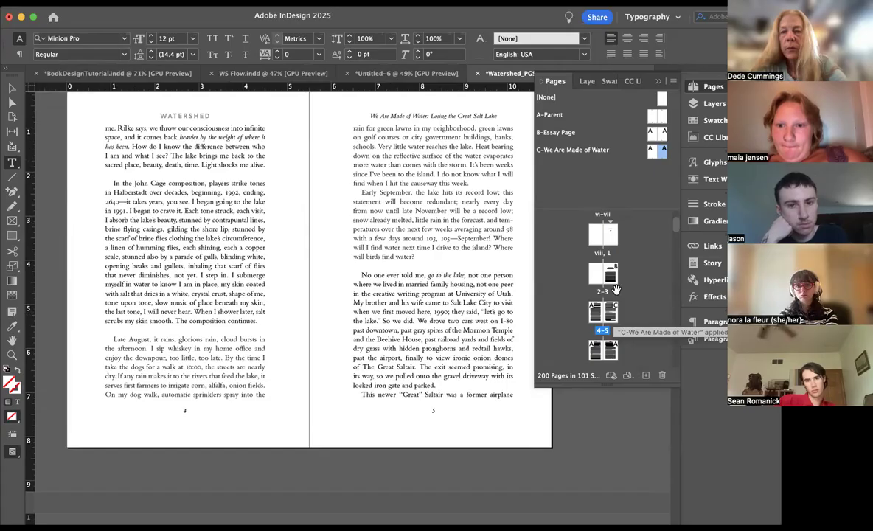
drag(662, 153, 610, 353)
Step: Apply the right-hand C parent page to pages 9 and 11, checking the running head on page 9
scroll(645, 325, down, 3)
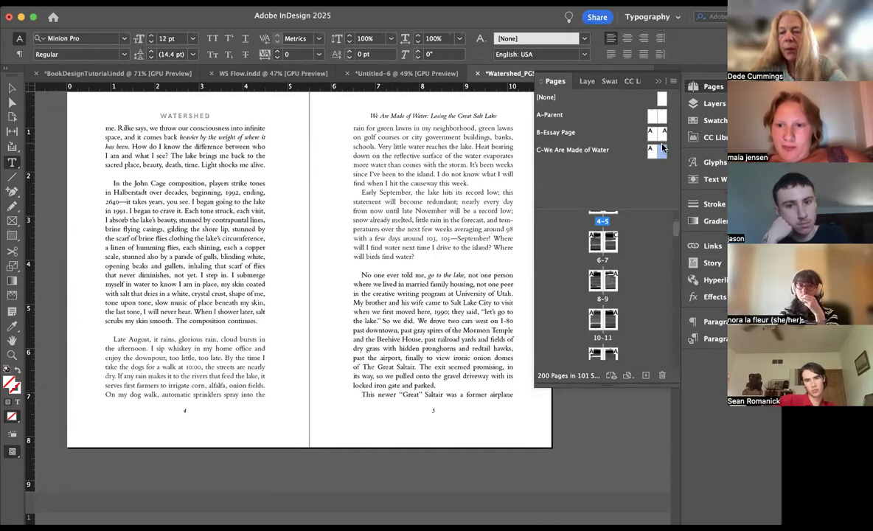
scroll(614, 285, down, 1)
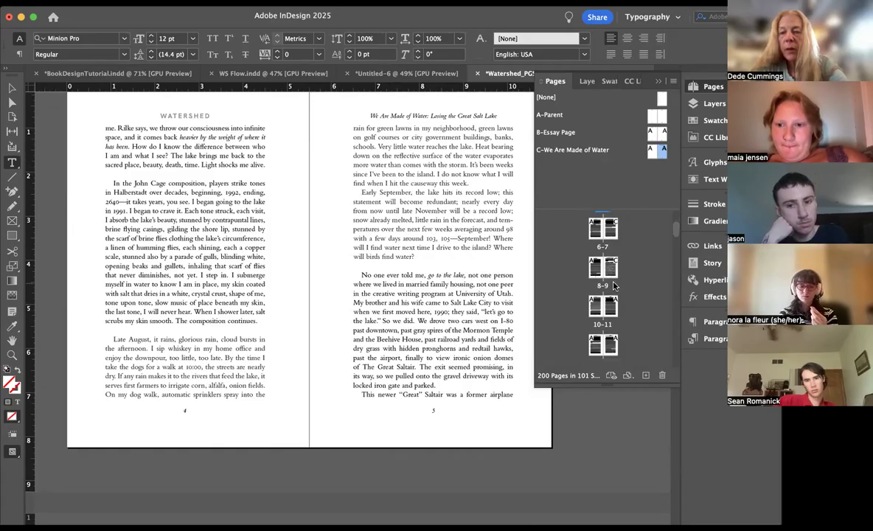
double_click(611, 269)
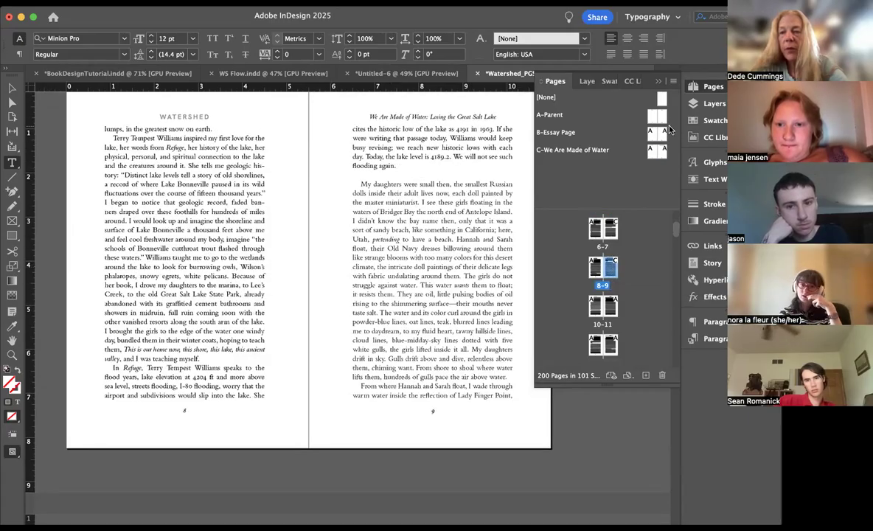
scroll(616, 309, down, 5)
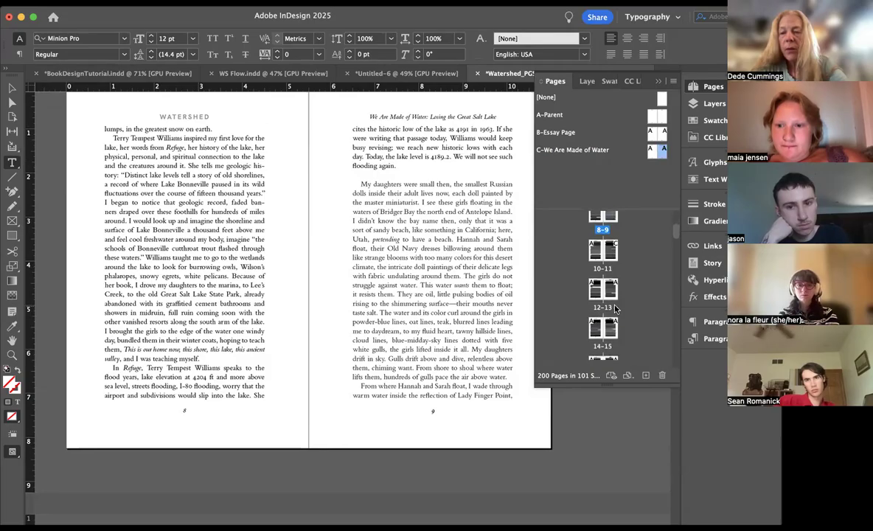
Step: Apply the right-hand page of the C-We Are Made of Water parent to the odd pages from 13 through 23
scroll(616, 309, down, 7)
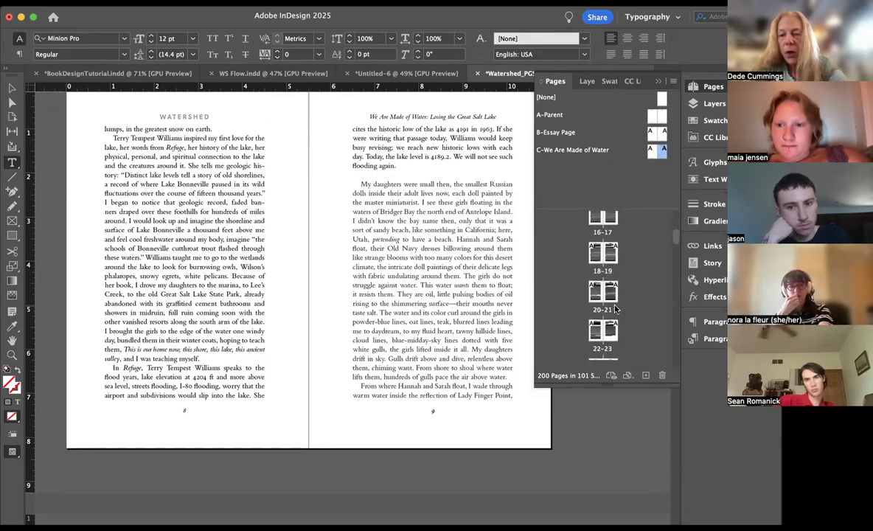
scroll(615, 310, down, 2)
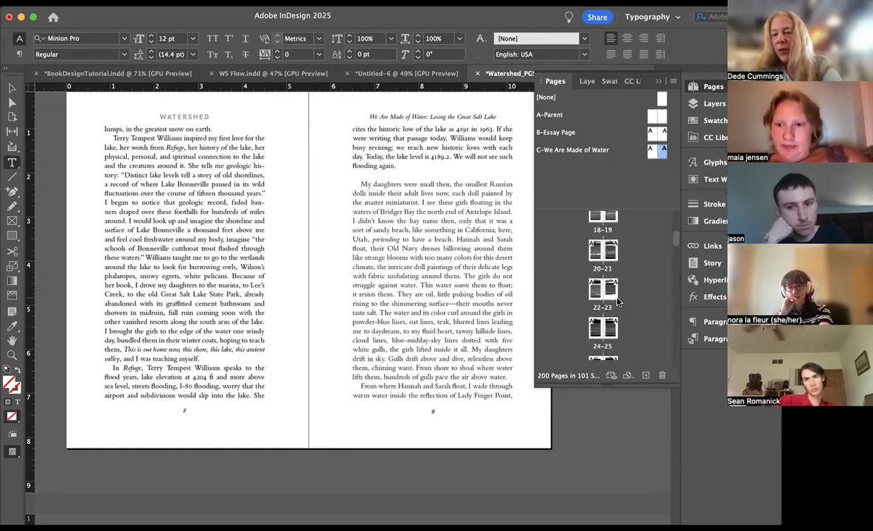
scroll(639, 272, up, 10)
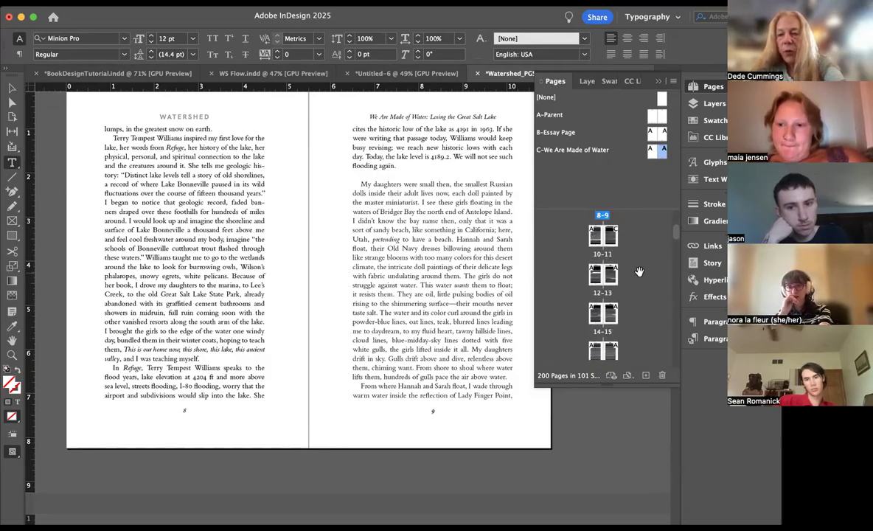
click(662, 152)
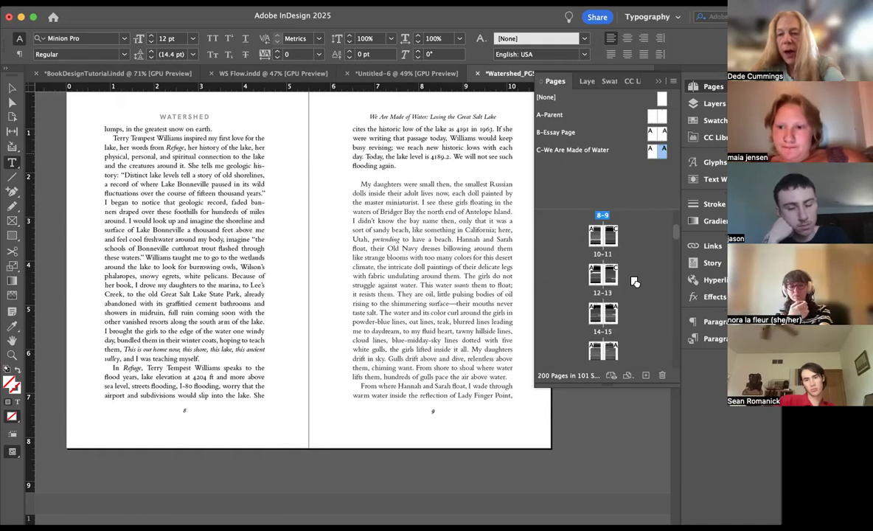
drag(660, 166, 612, 342)
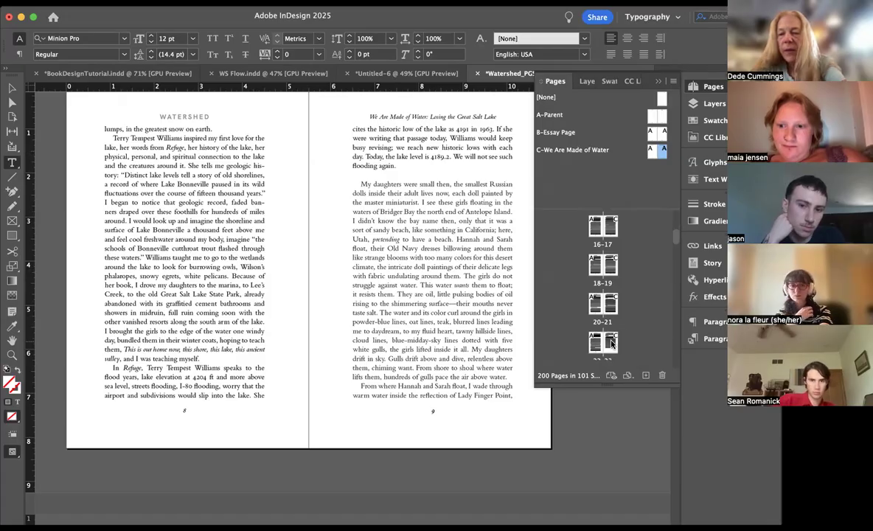
double_click(611, 342)
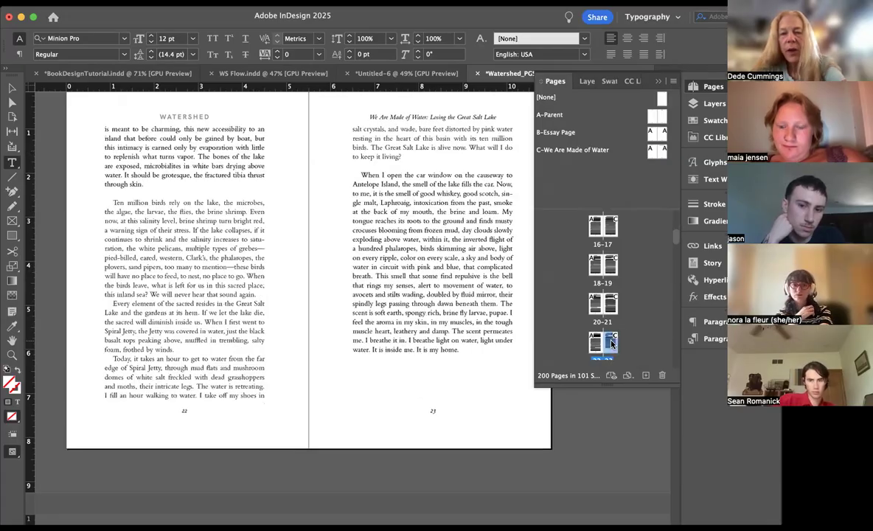
Step: Apply the FLUSH LEFT paragraph style to the section openings "Ten million birds" on page 22 and "When I open the car window" on page 23
click(145, 206)
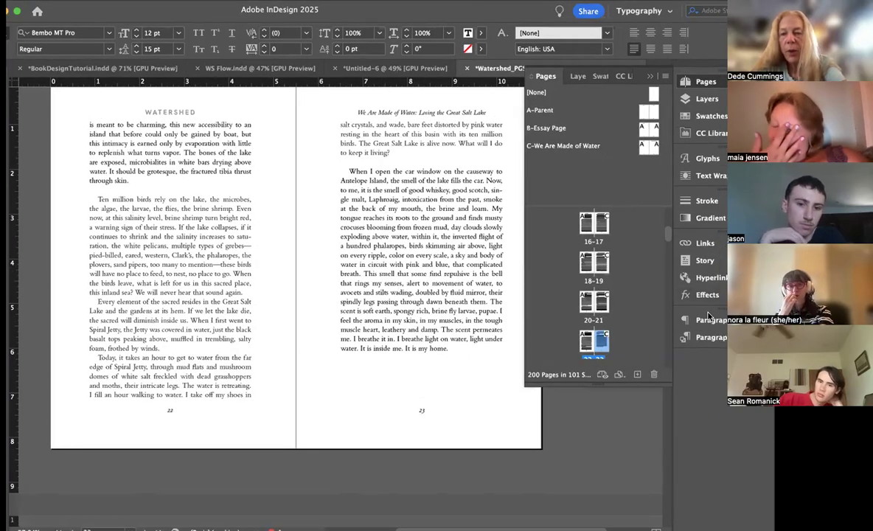
click(705, 337)
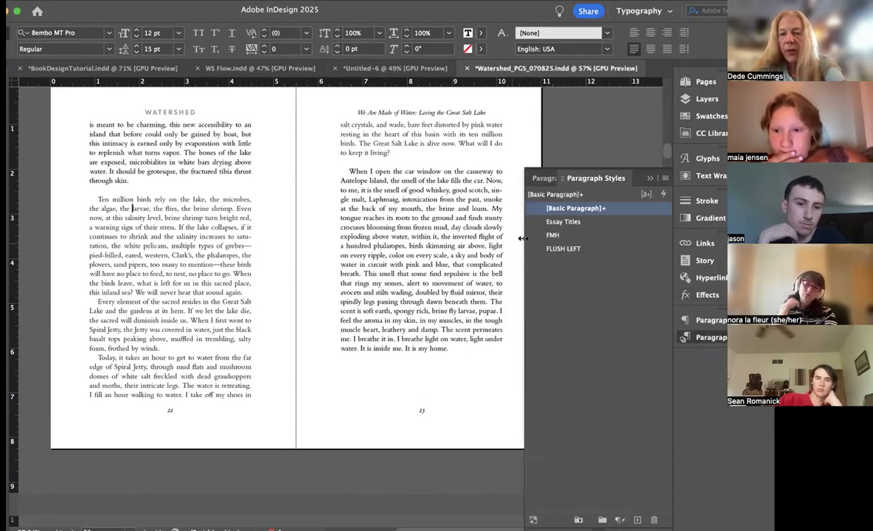
click(564, 248)
click(384, 181)
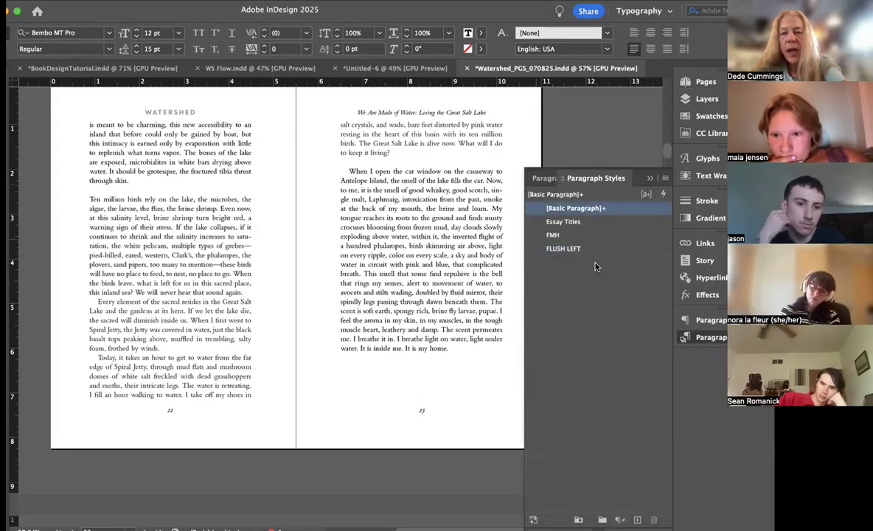
click(595, 250)
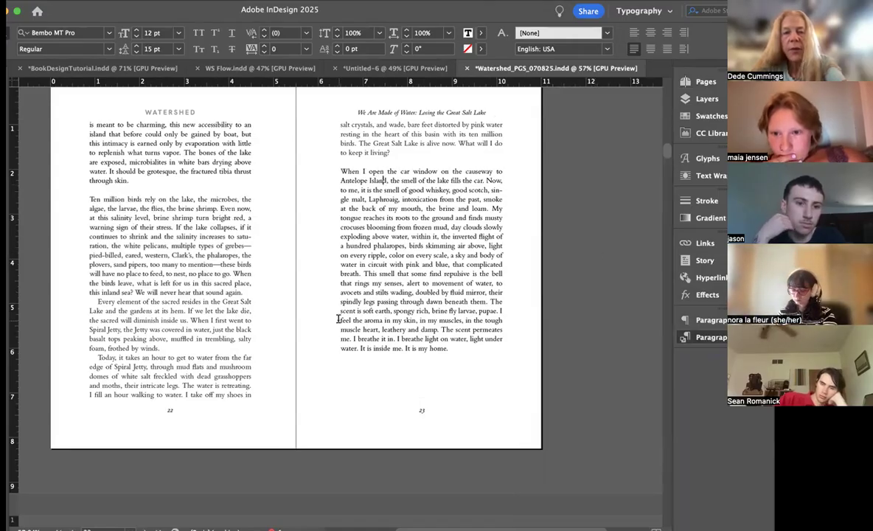
Step: Make the section-opening paragraphs on pages 21 and 20 FLUSH LEFT and delete the extra indent before "This summer, though" on page 20
scroll(338, 319, up, 10)
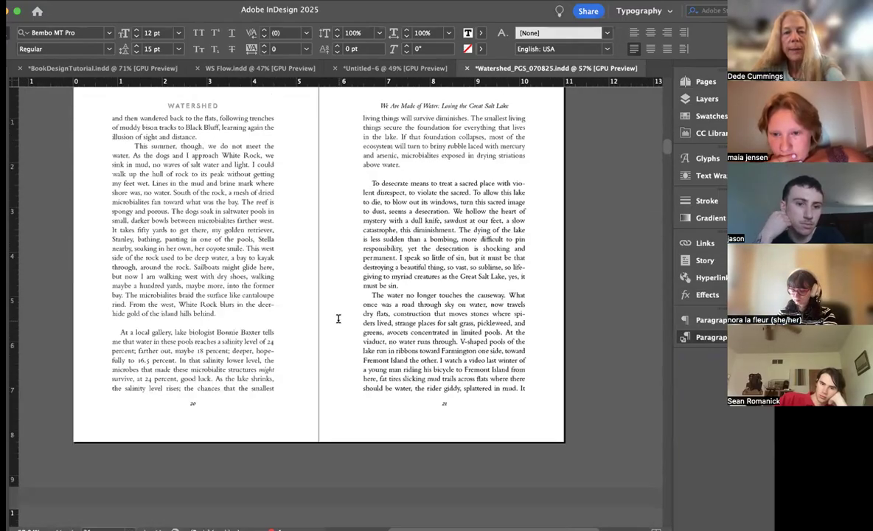
click(589, 250)
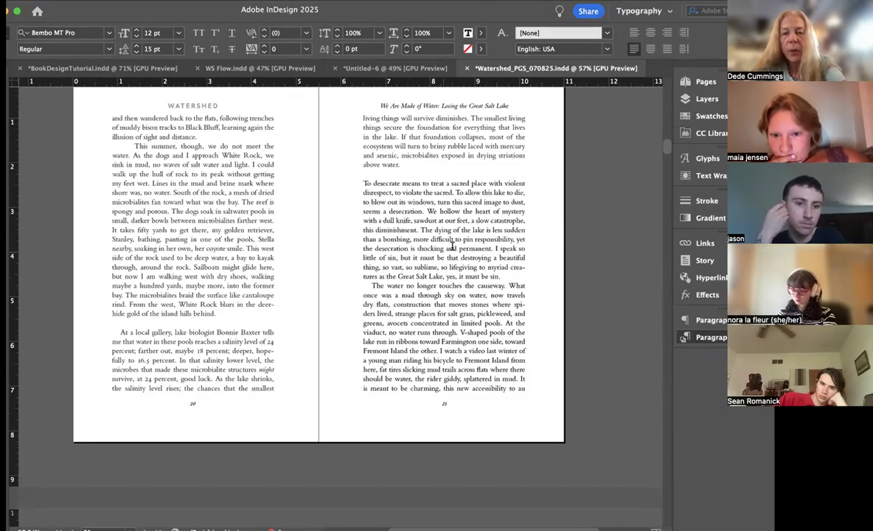
click(551, 247)
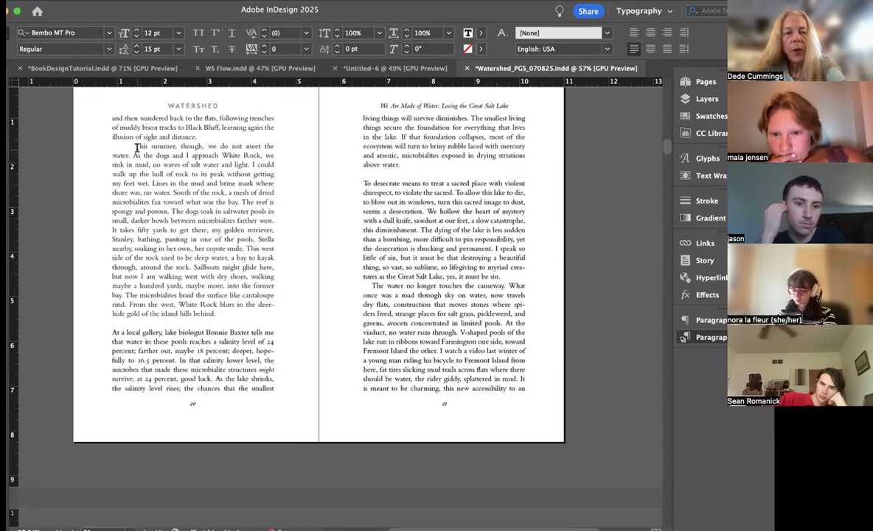
drag(133, 143, 116, 144)
key(BackSpace)
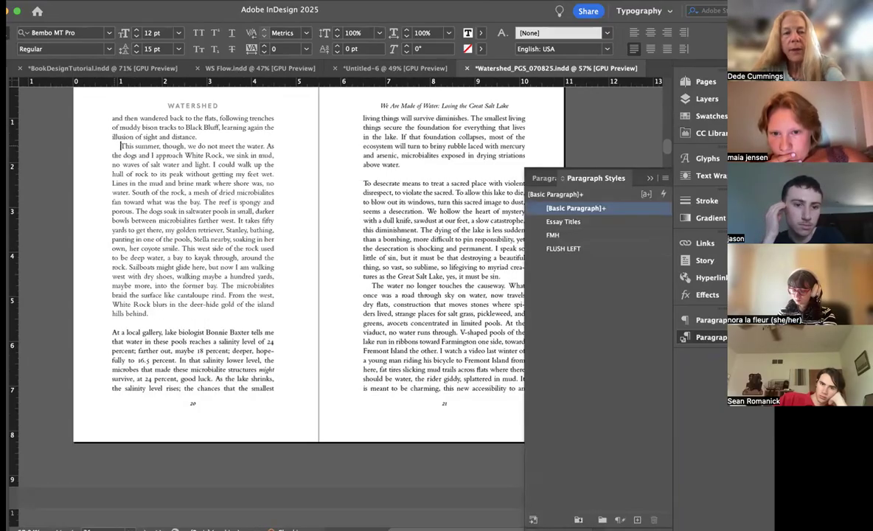
Step: Insert a page break before "The Path that Leads to Morning" so the essay starts on right-hand page 25
scroll(258, 247, down, 15)
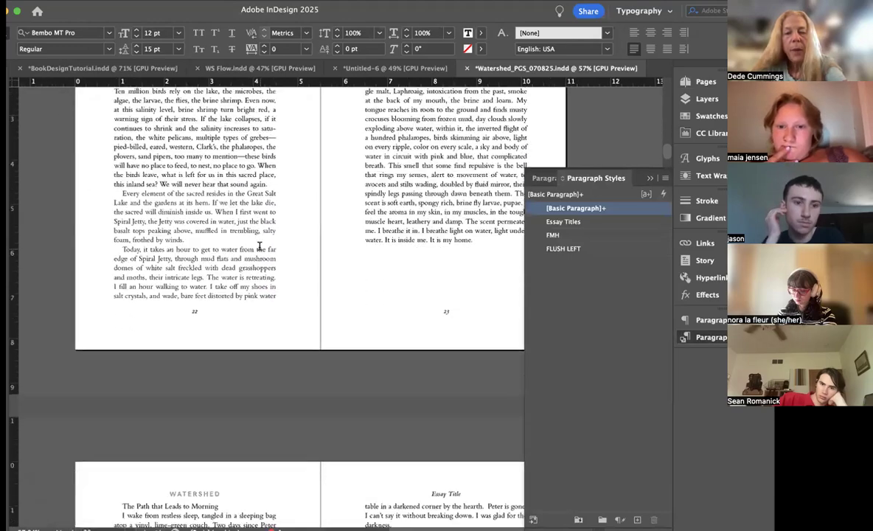
scroll(260, 246, down, 2)
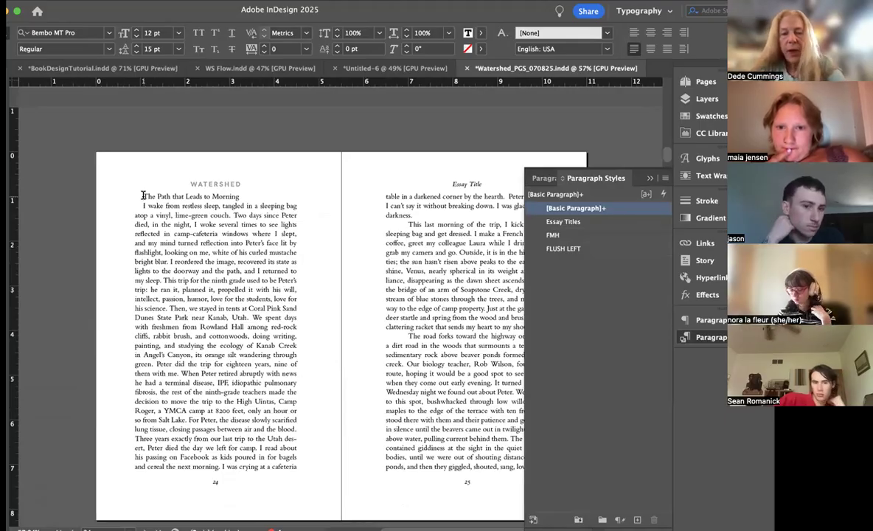
key(shift+KP_Enter)
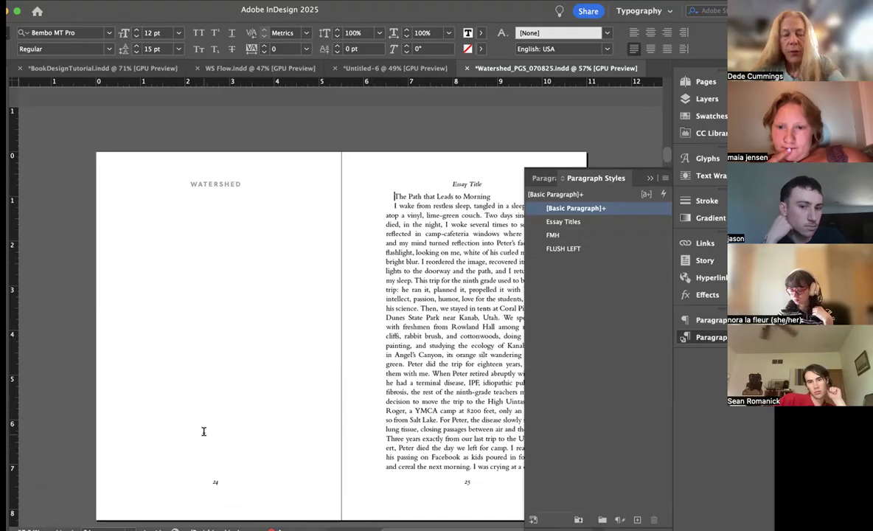
scroll(204, 426, up, 2)
scroll(205, 428, down, 2)
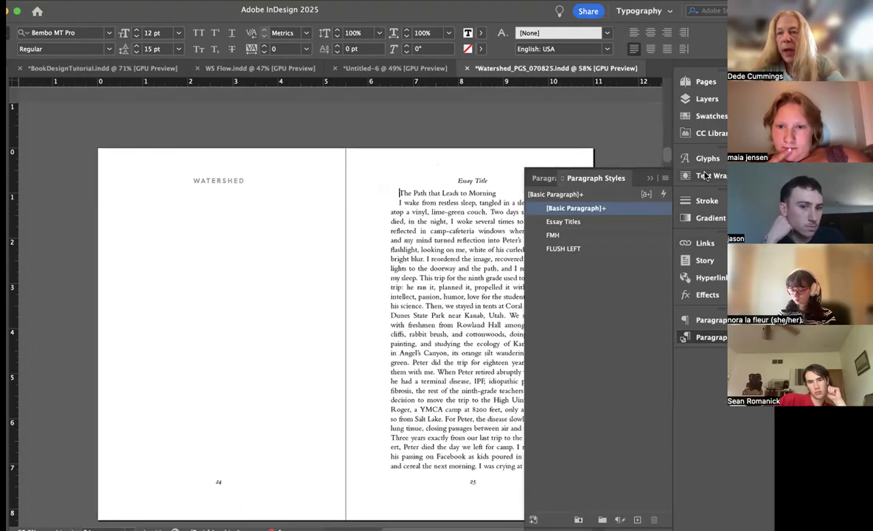
Step: Apply the [None] parent to blank page 24 and the right-hand page of the B-Essay Page parent to page 25
click(703, 82)
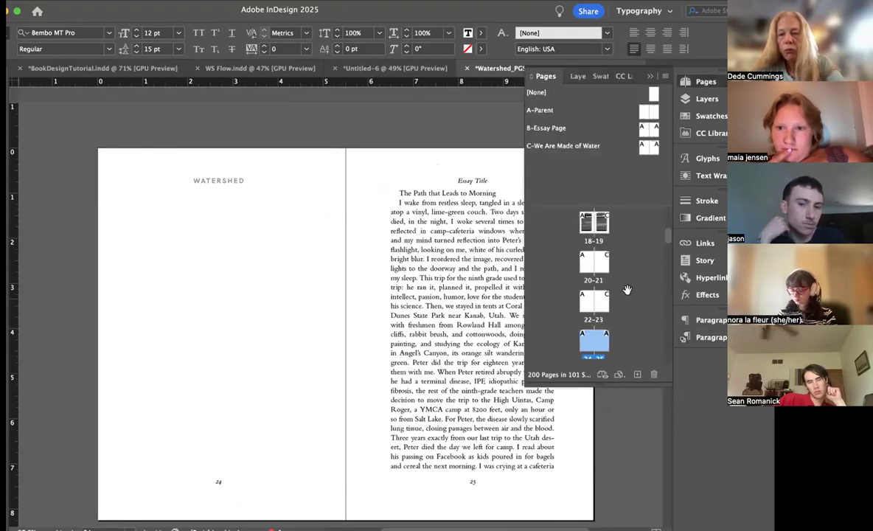
scroll(627, 290, down, 2)
click(651, 76)
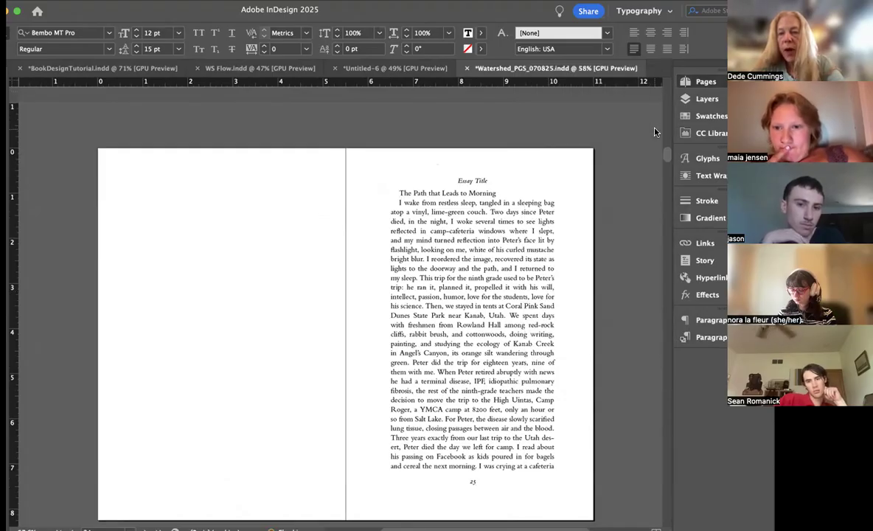
drag(653, 130, 600, 248)
scroll(400, 266, right, 2)
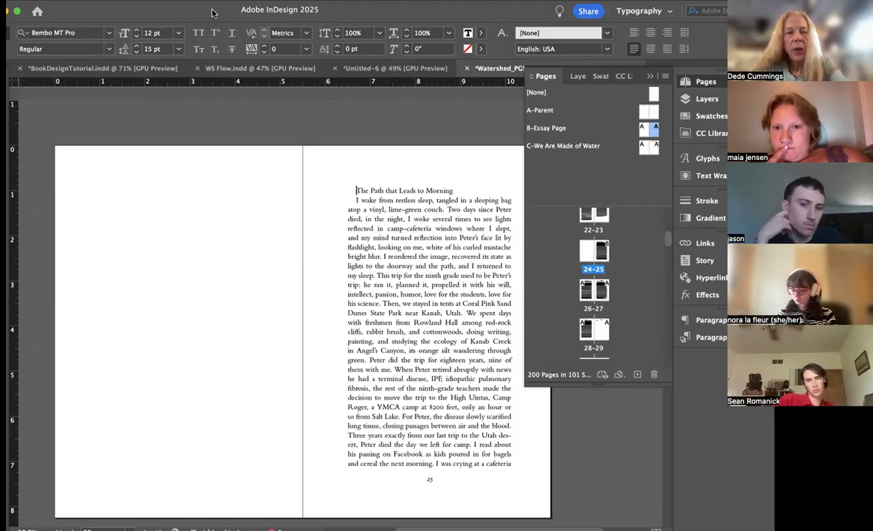
Step: Add six blank lines above and six below the title "The Path that Leads to Morning" on page 25
key(Return)
key(Return)
key(Return)
key(Return)
key(Return)
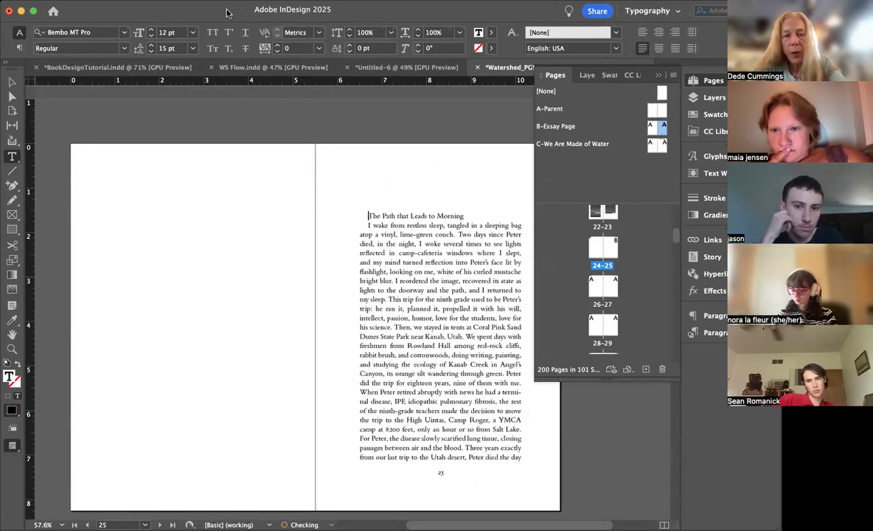
key(Return)
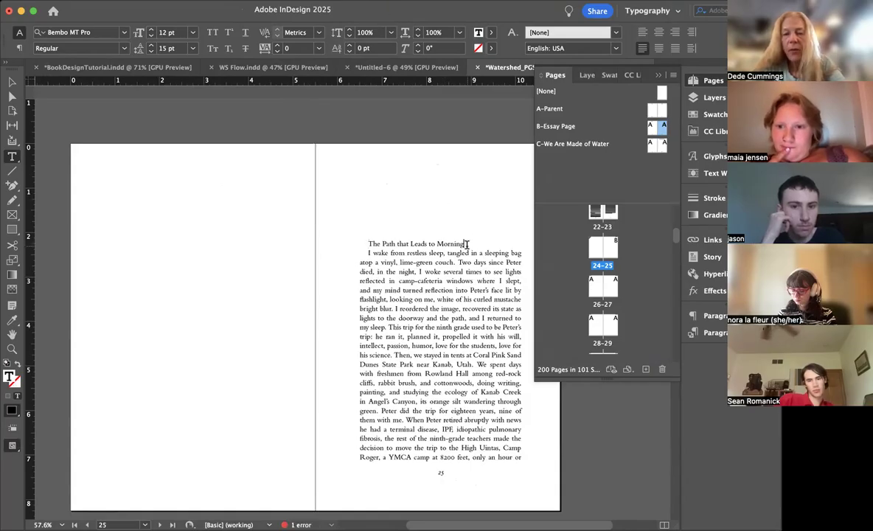
click(466, 244)
key(Return)
key(Return)
key(Return)
key(Return)
key(Return)
key(Return)
Step: Apply the Essay Titles style to the title on page 25 and the FLUSH LEFT style to the essay's first paragraph
click(432, 239)
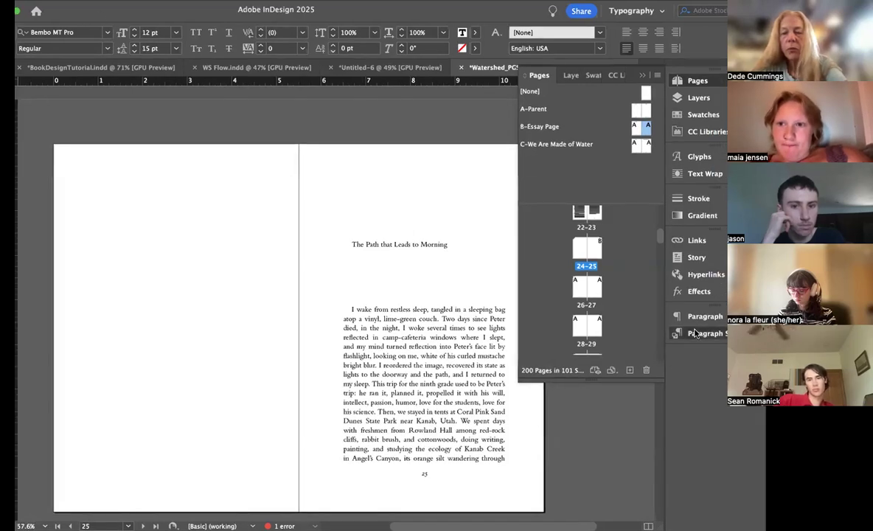
click(710, 333)
click(565, 220)
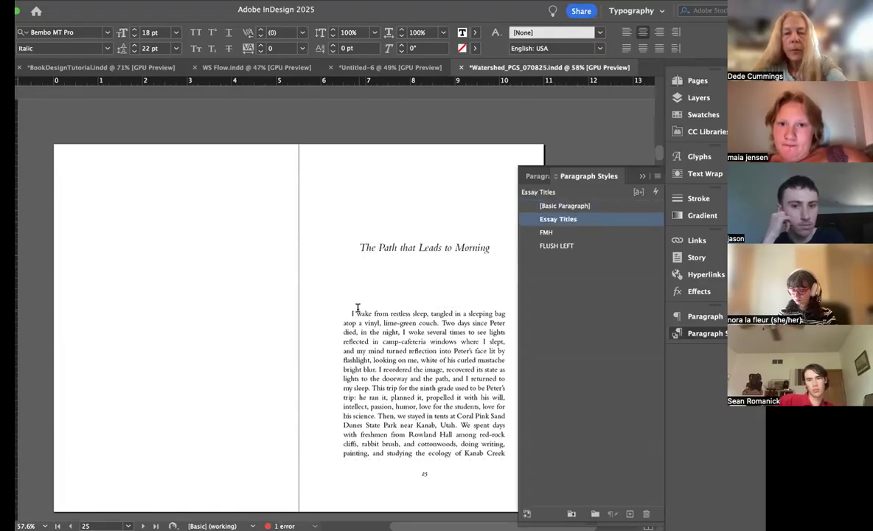
click(360, 313)
click(574, 245)
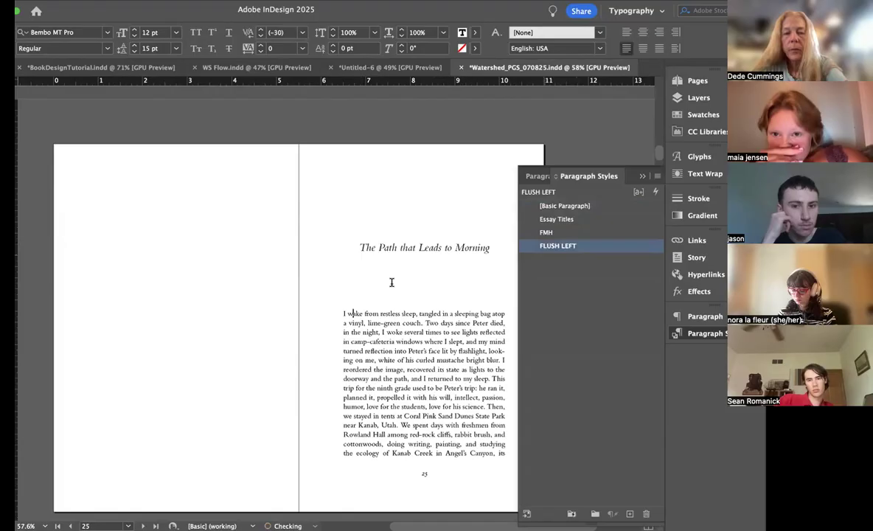
Step: Create a paragraph style named "Drop Cap", based on FLUSH LEFT, from the opening paragraph of the first essay on page 3
scroll(390, 262, up, 10)
scroll(387, 265, up, 15)
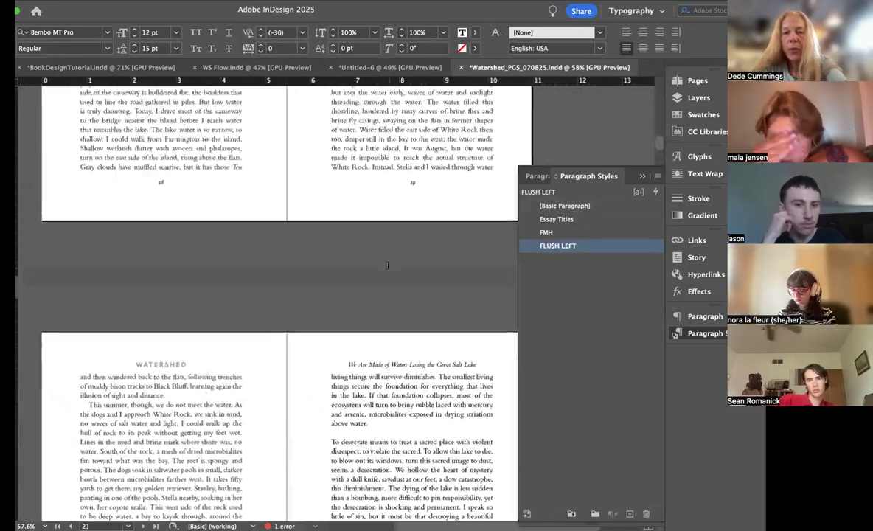
scroll(388, 265, up, 15)
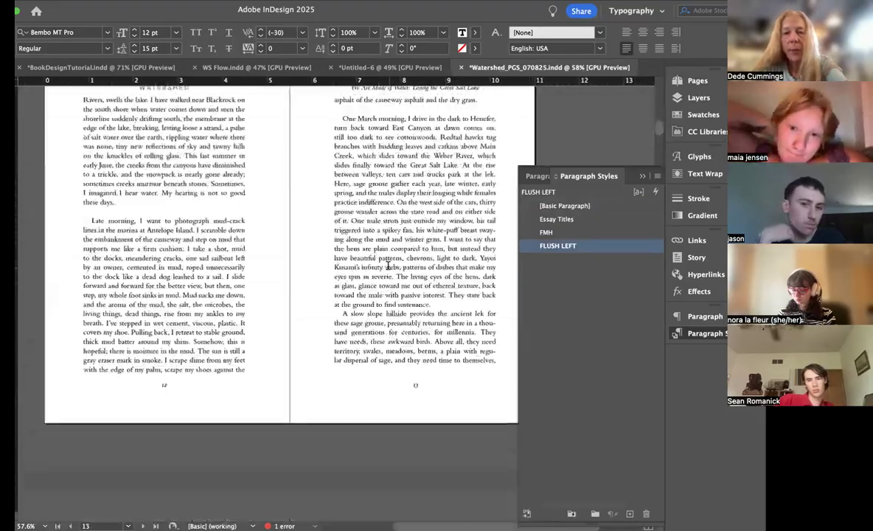
scroll(388, 266, up, 12)
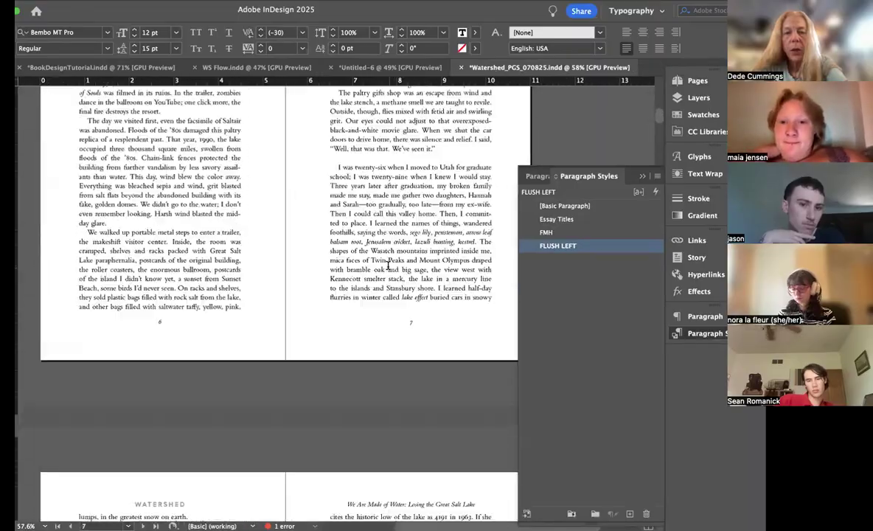
scroll(388, 265, up, 4)
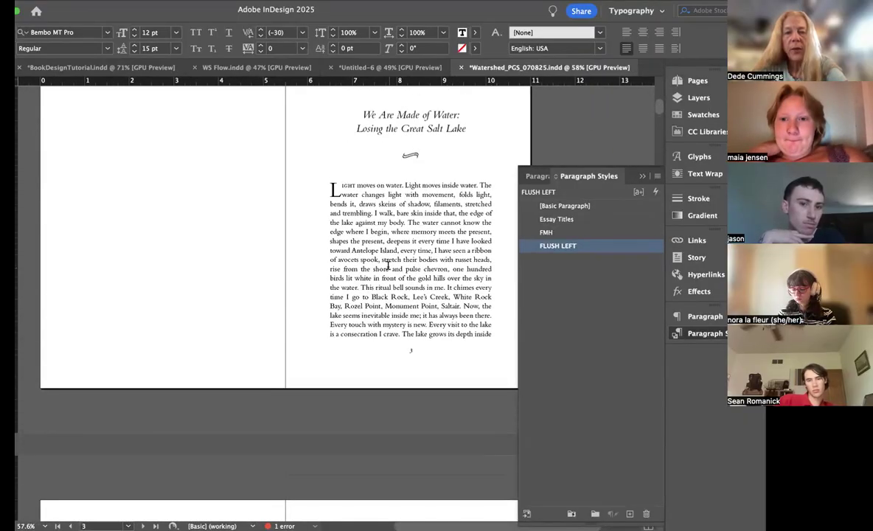
click(386, 193)
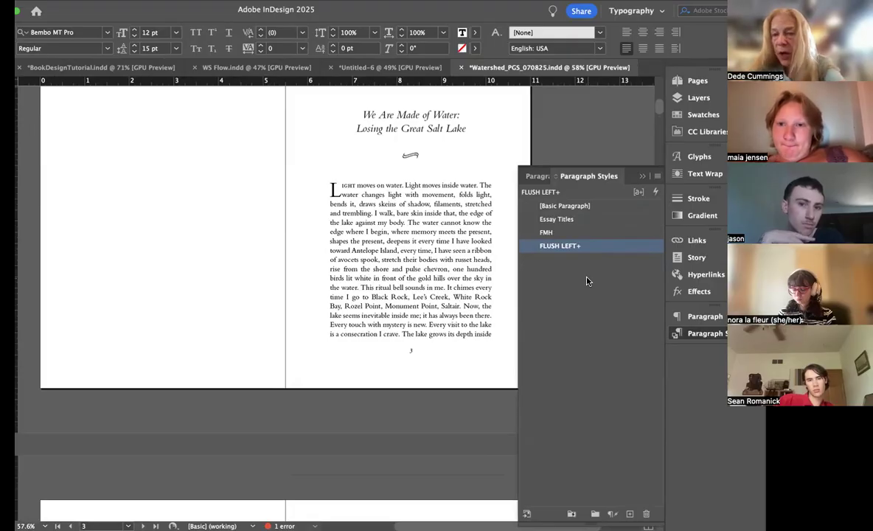
click(656, 177)
click(498, 171)
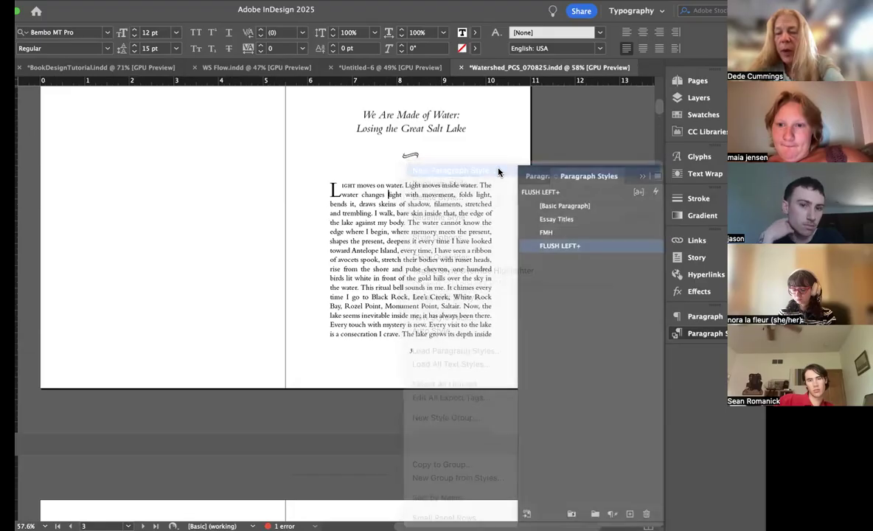
text(Drop Cap)
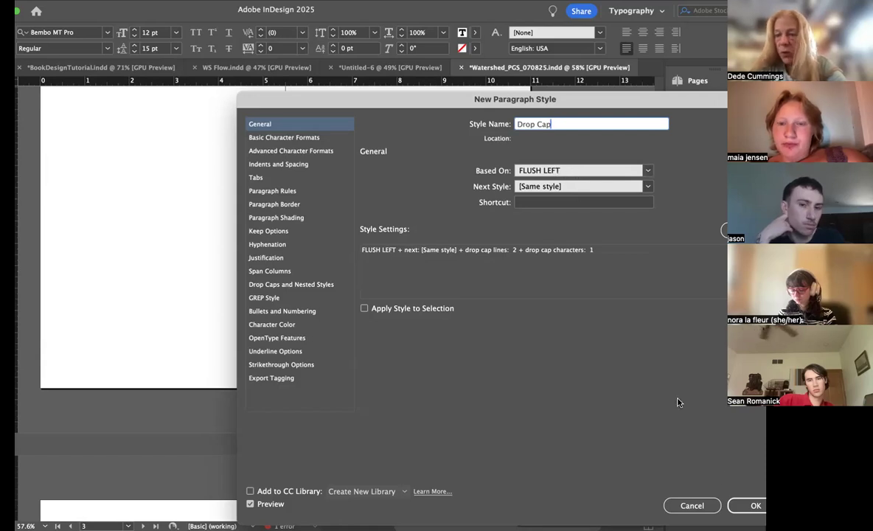
click(753, 506)
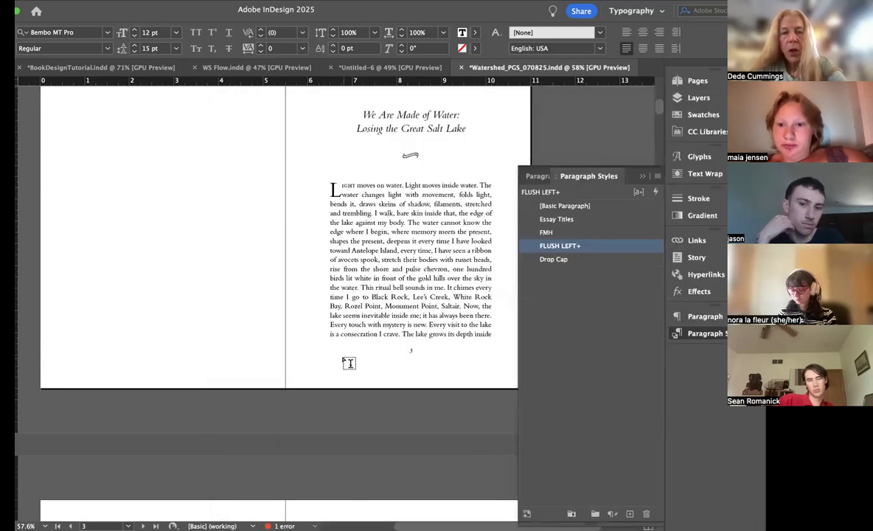
Step: Apply the FLUSH LEFT paragraph style to the section-opening paragraph "My daughters were small then" on page 9
scroll(345, 358, down, 10)
scroll(348, 358, down, 8)
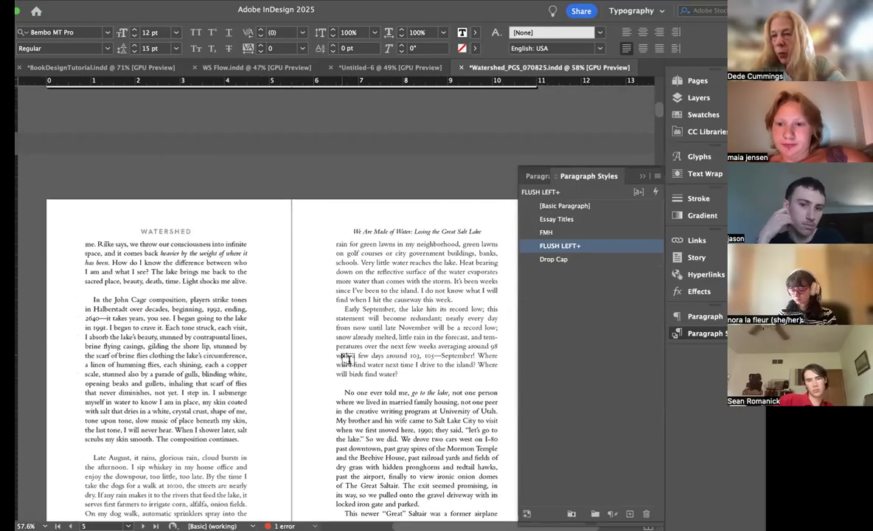
scroll(347, 359, down, 8)
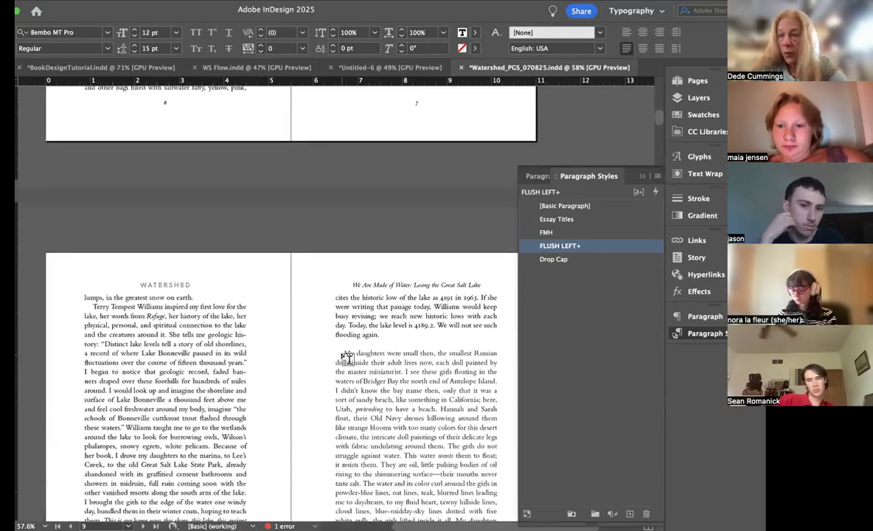
scroll(347, 359, up, 1)
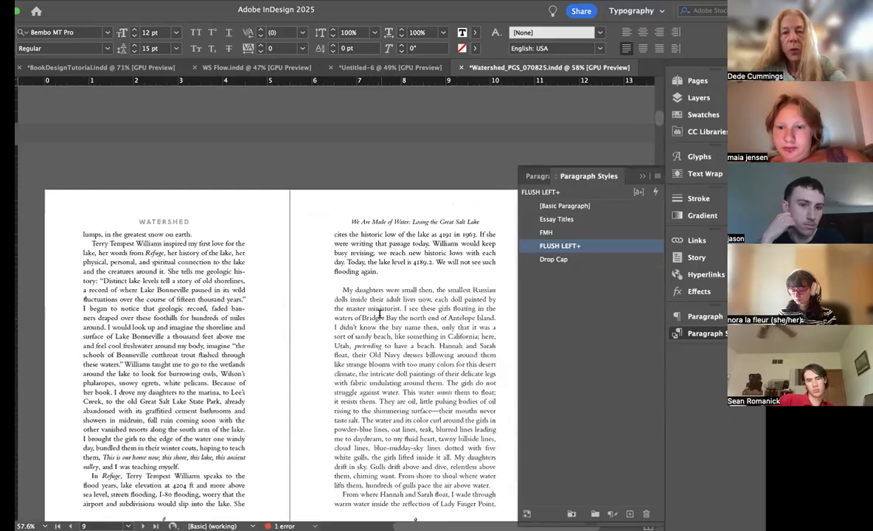
click(428, 289)
click(569, 246)
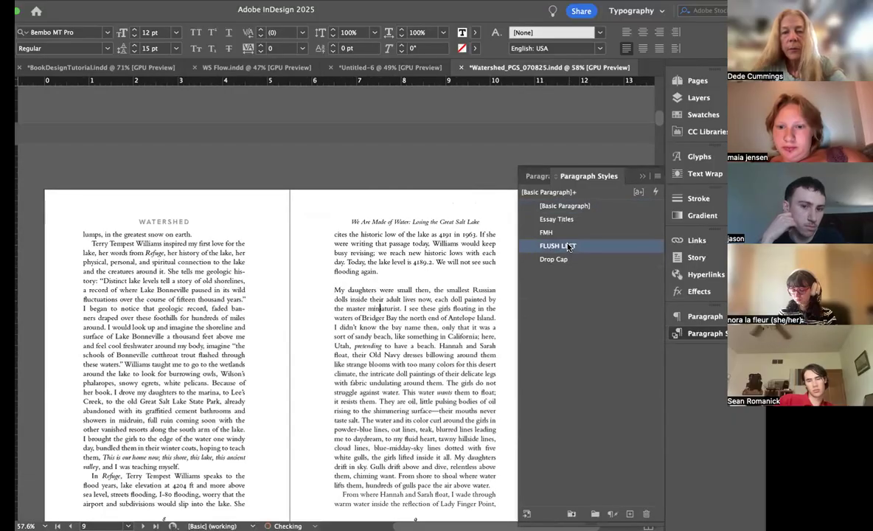
Step: Apply the FLUSH LEFT style to the section-opening paragraph "Those first summers that I drive to Antelope Island" on page 10
scroll(370, 337, down, 3)
scroll(370, 337, up, 4)
scroll(370, 337, down, 12)
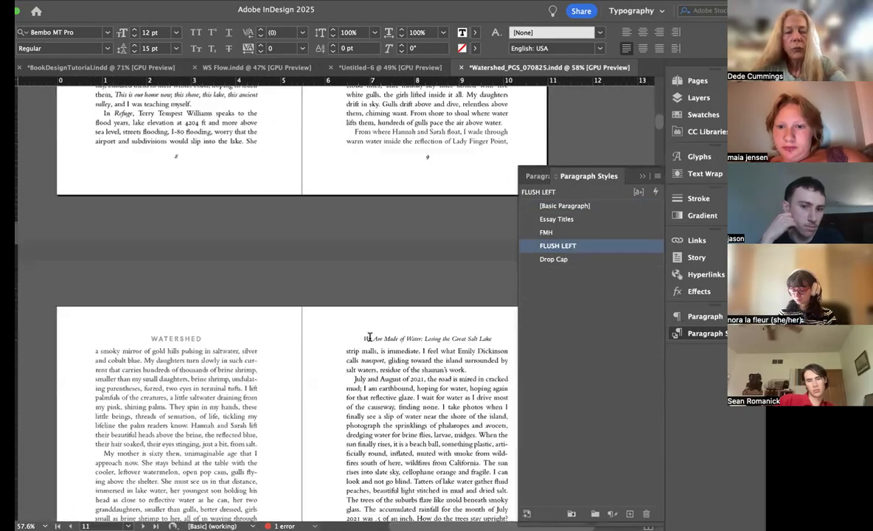
click(205, 276)
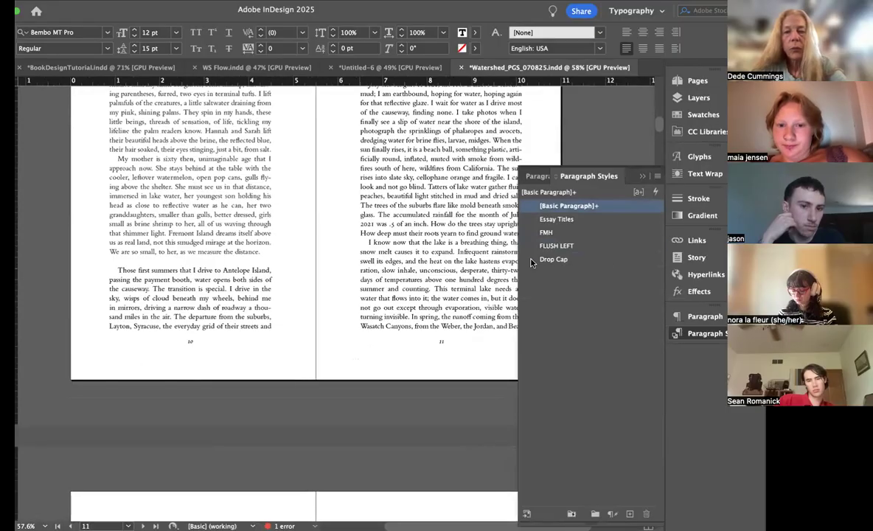
click(575, 246)
Step: Apply the FLUSH LEFT style to the section-opening paragraph "Late morning, I want to photograph mud-crack lines" on page 12
scroll(365, 318, down, 10)
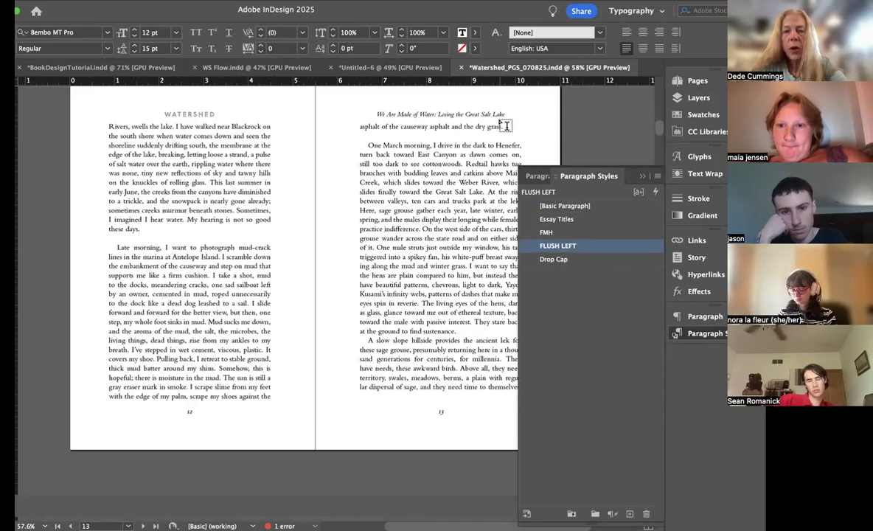
triple_click(483, 125)
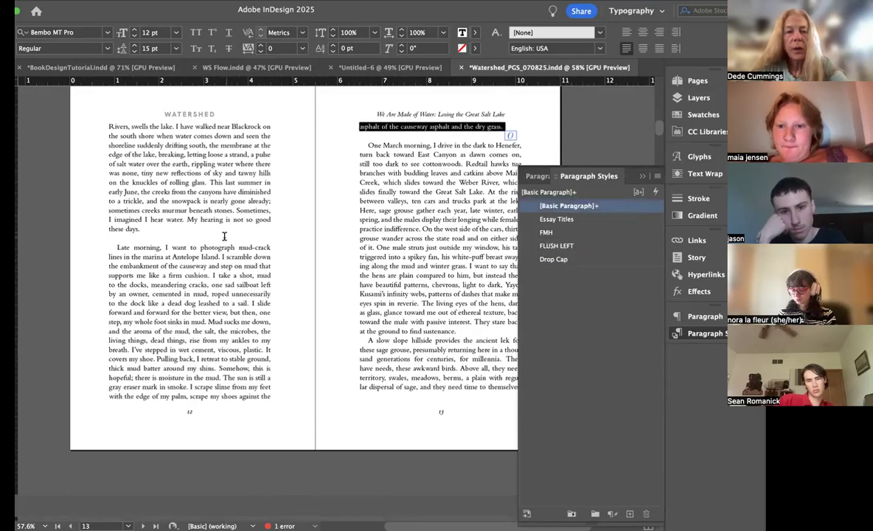
click(190, 246)
click(563, 245)
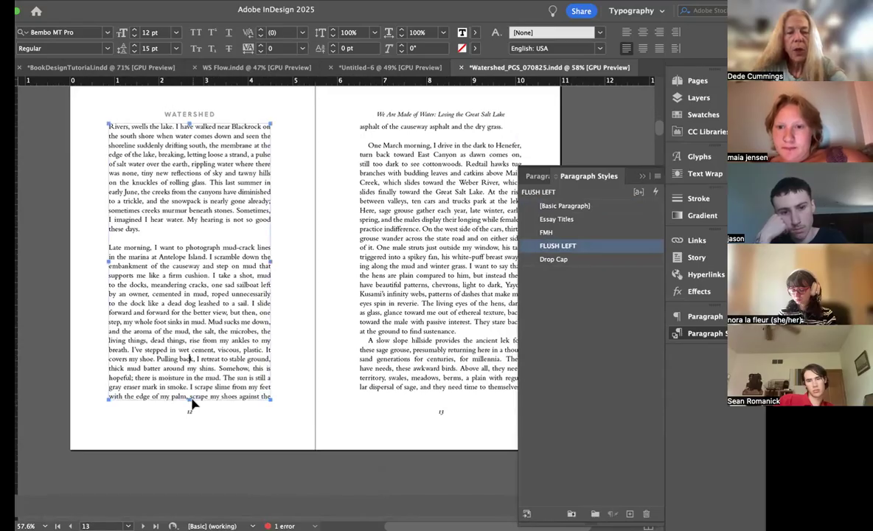
Step: Shorten the text frames on pages 12 and 13 by one line each and apply FLUSH LEFT to the paragraph "One March morning" on page 13
drag(189, 398, 189, 389)
click(455, 390)
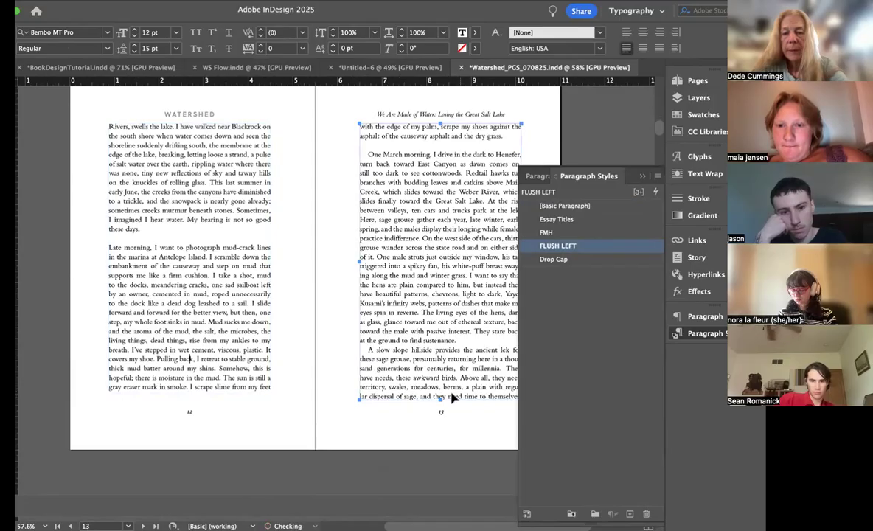
drag(439, 397, 439, 387)
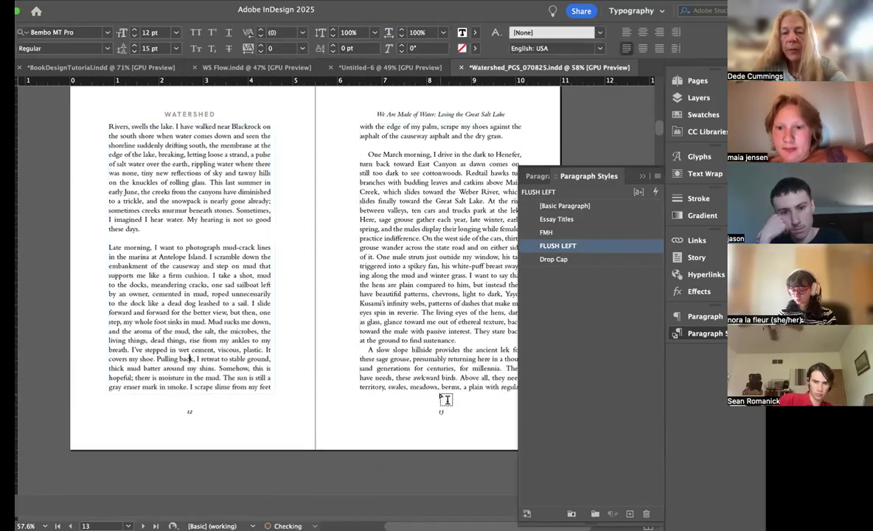
click(410, 179)
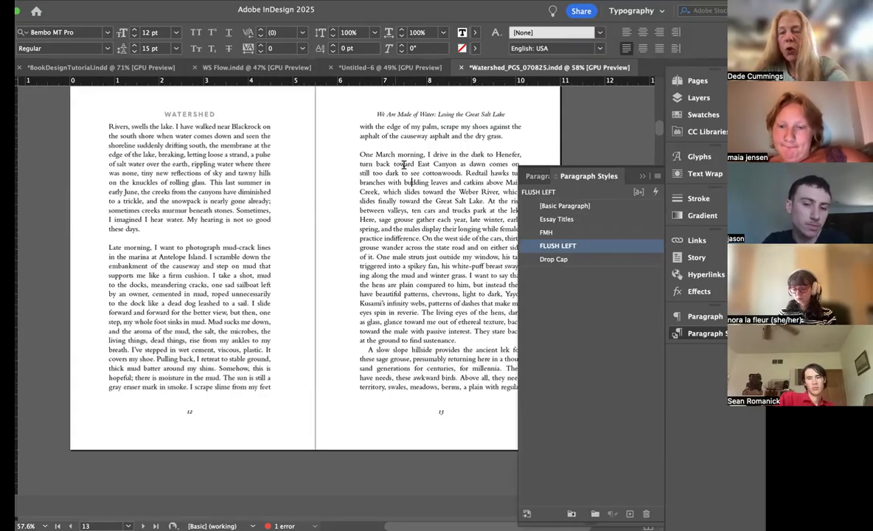
Step: Shorten the right-hand running head on the C-We Are Made of Water parent to "We Are Made of Water" and return to pages 10–11
click(697, 81)
double_click(589, 144)
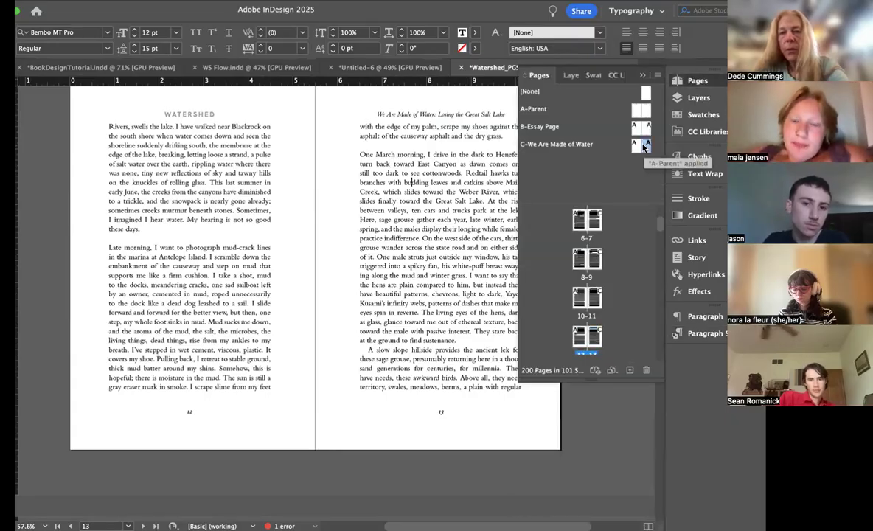
scroll(407, 137, up, 3)
drag(477, 177, 403, 178)
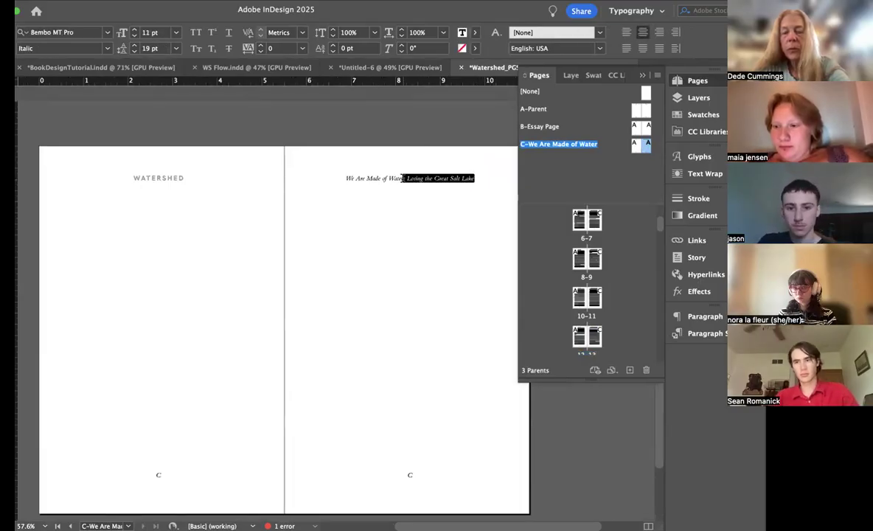
key(BackSpace)
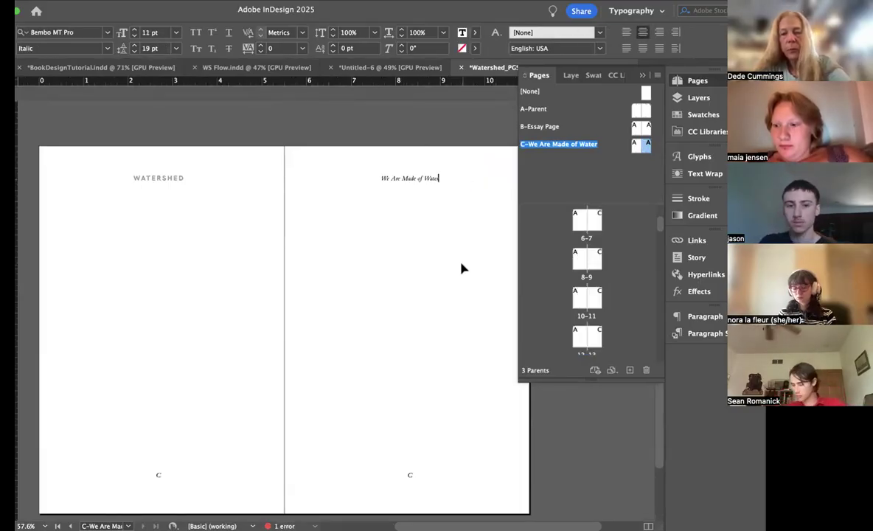
double_click(594, 304)
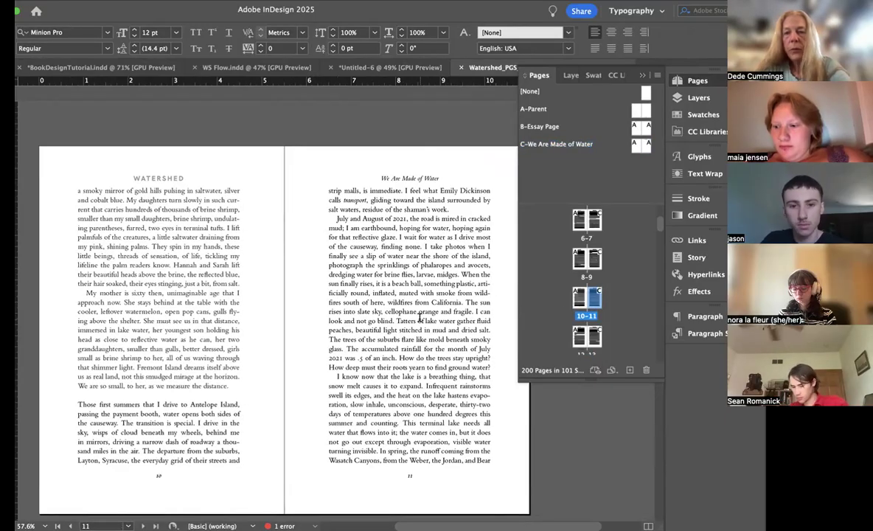
Step: Remove the extra indent before the paragraph "The lake is a bird seventy-five miles long" on page 15
scroll(419, 318, down, 1)
scroll(419, 318, left, 1)
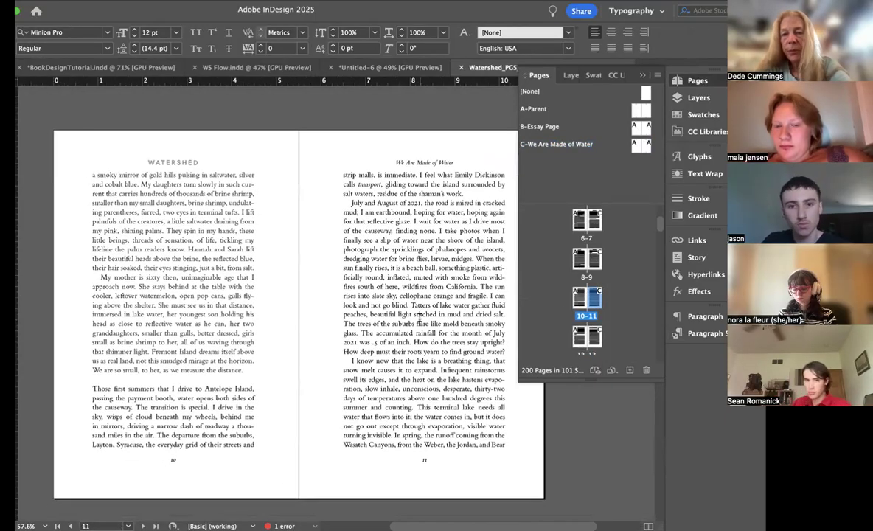
scroll(419, 318, down, 1)
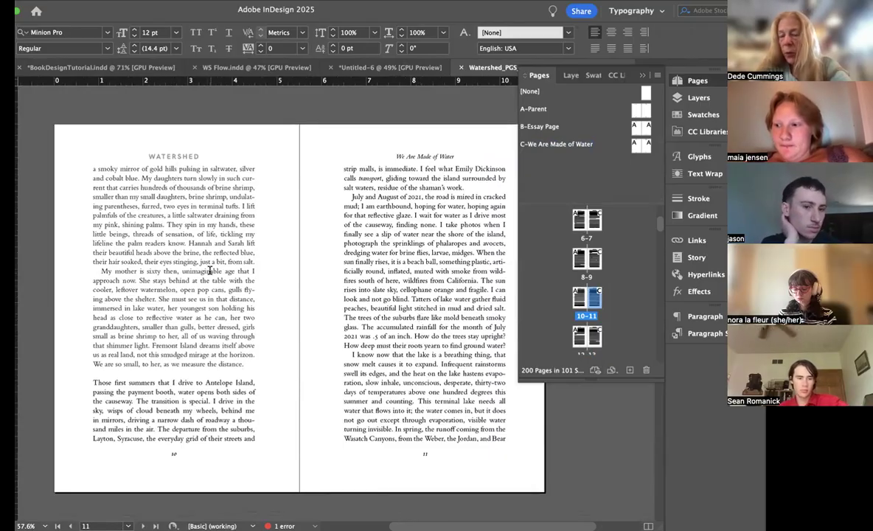
scroll(210, 271, down, 10)
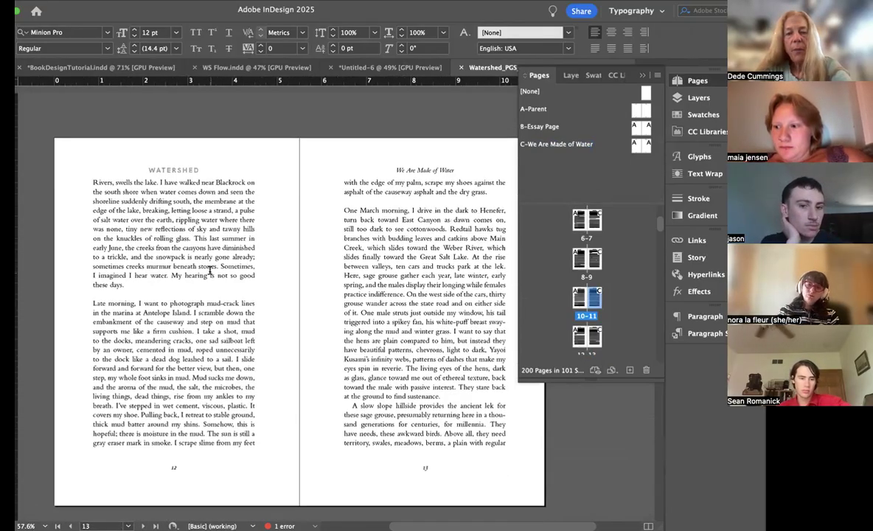
scroll(210, 271, down, 10)
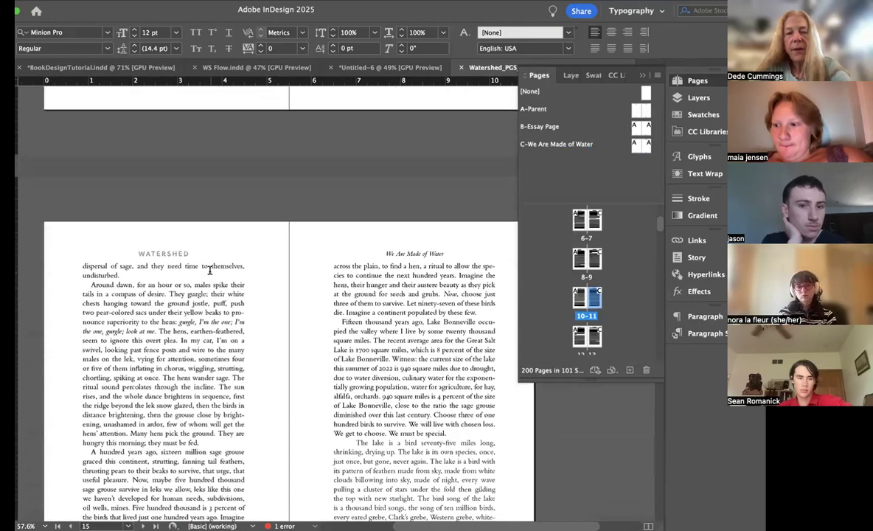
scroll(210, 271, down, 3)
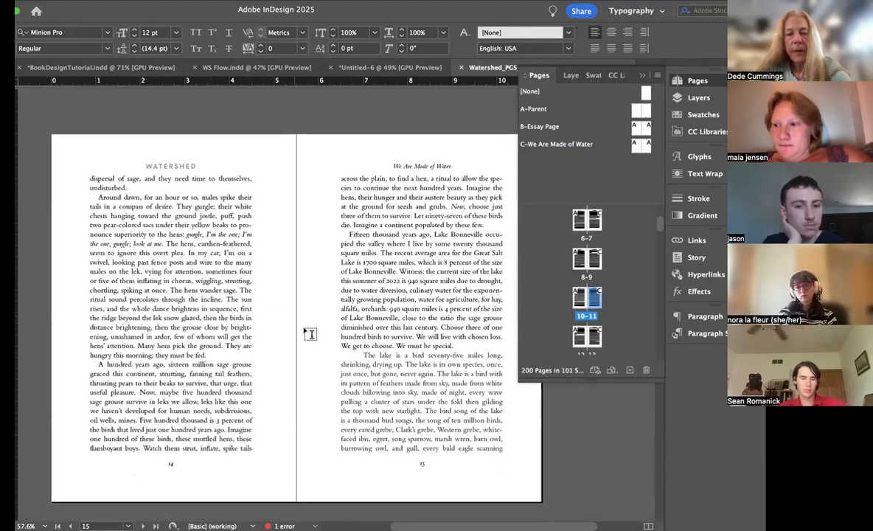
click(367, 364)
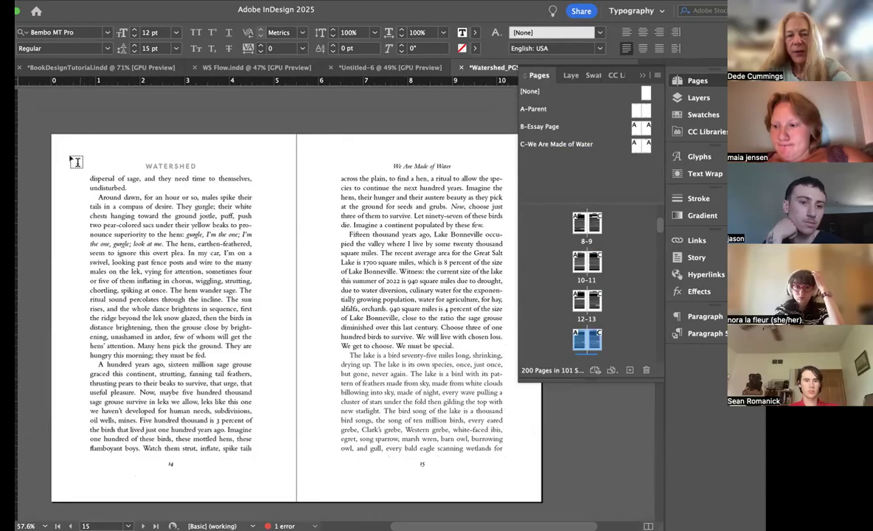
Step: Examine the body text on page 15 up close and at full-page size, checking its word spacing and paragraph setting
scroll(275, 313, down, 2)
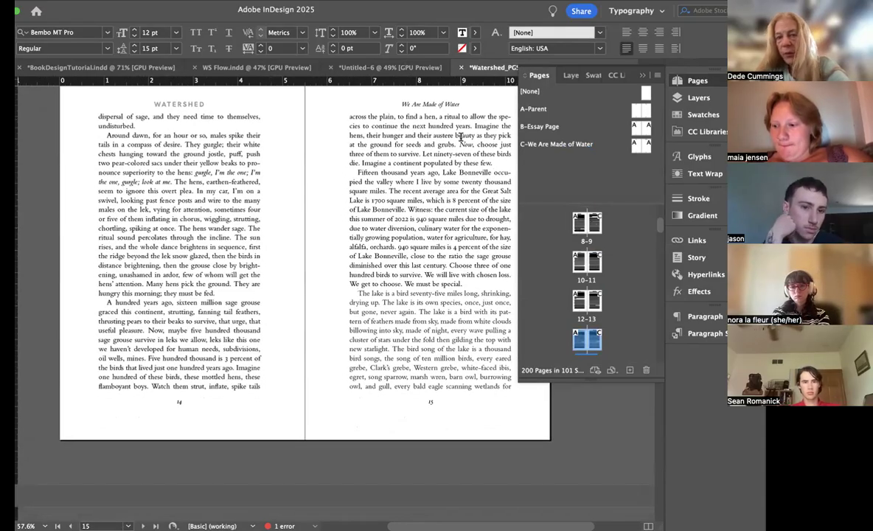
scroll(396, 295, down, 3)
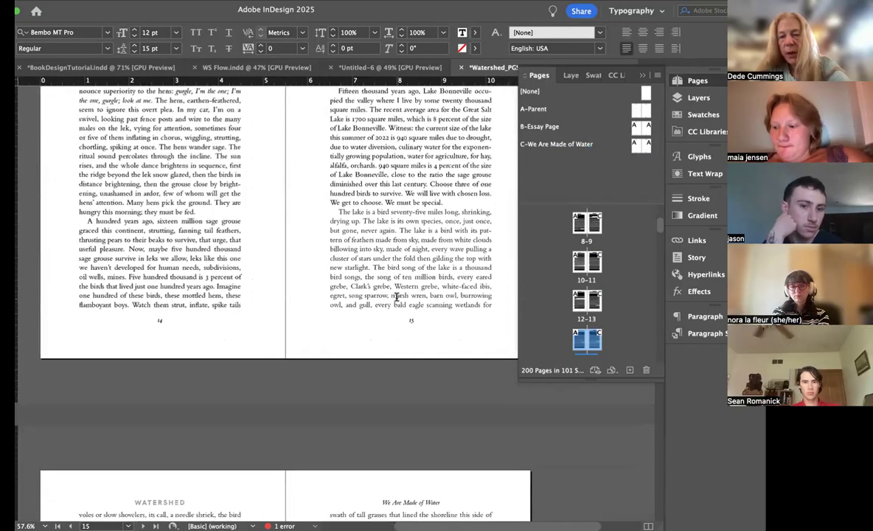
scroll(395, 296, up, 5)
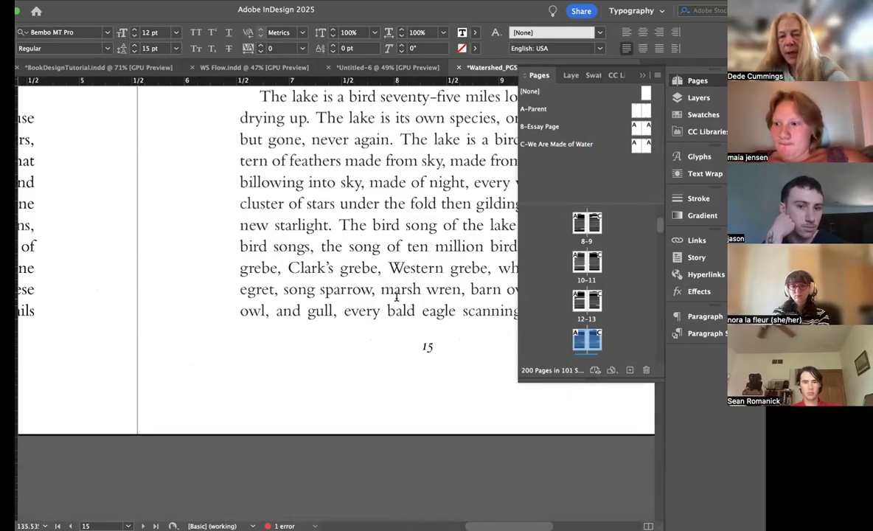
scroll(396, 296, up, 5)
scroll(395, 296, right, 5)
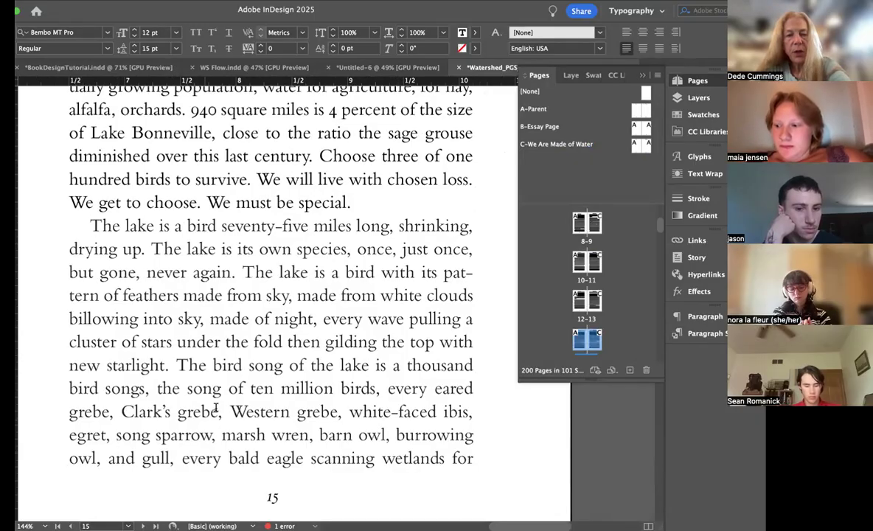
scroll(223, 368, down, 5)
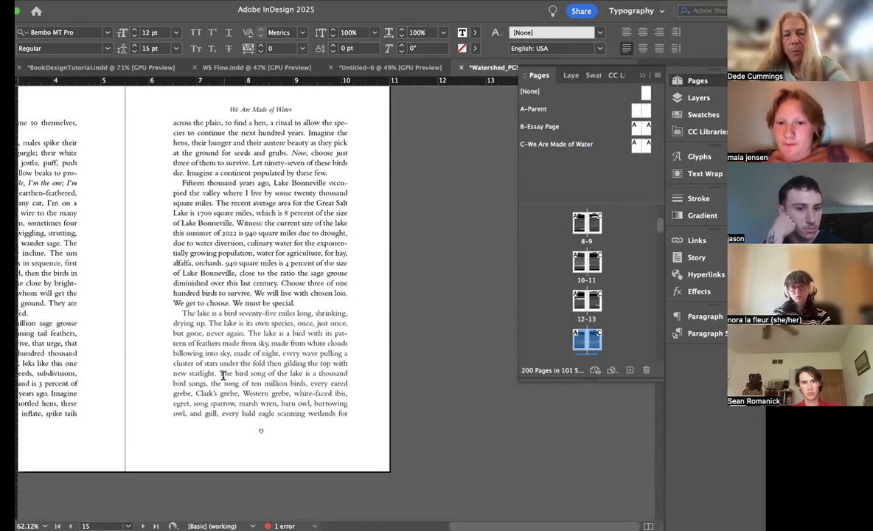
drag(272, 182, 271, 288)
drag(298, 333, 298, 394)
click(306, 425)
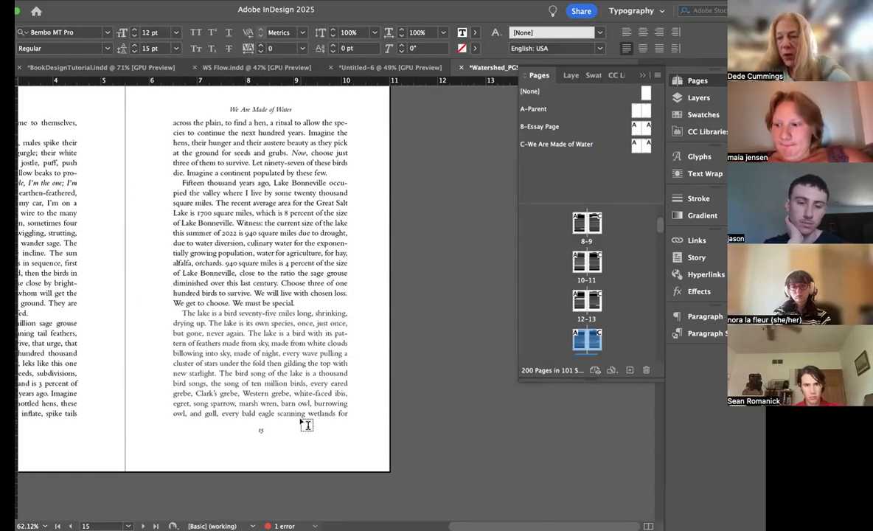
Step: Apply the FLUSH LEFT style to the section-opening paragraph "I've camped on Antelope Island only once" on page 16
scroll(306, 425, down, 10)
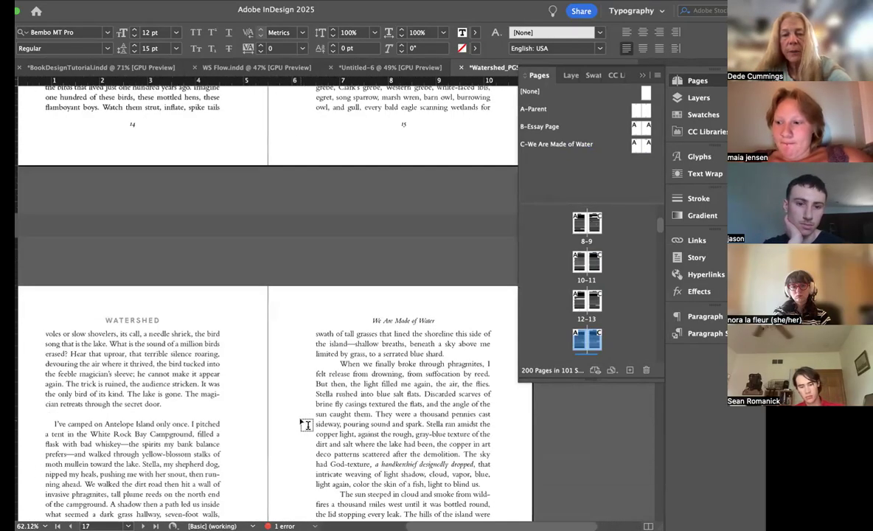
click(249, 288)
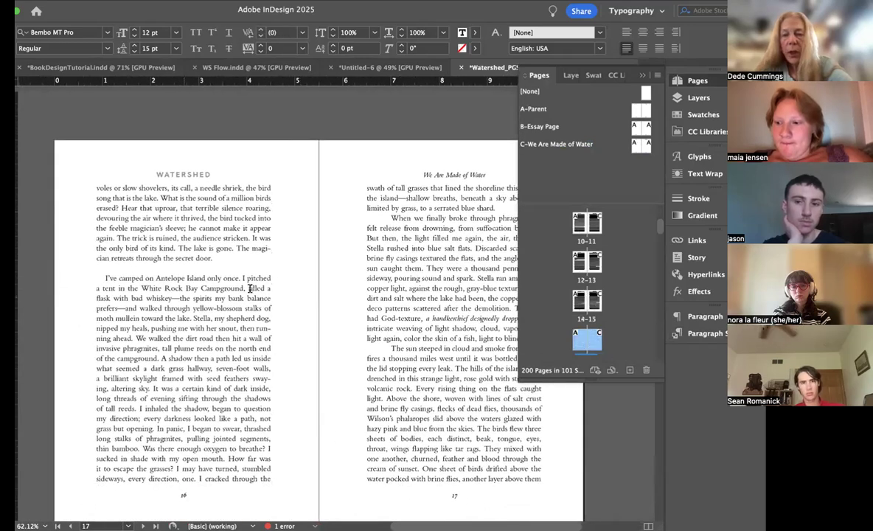
click(693, 334)
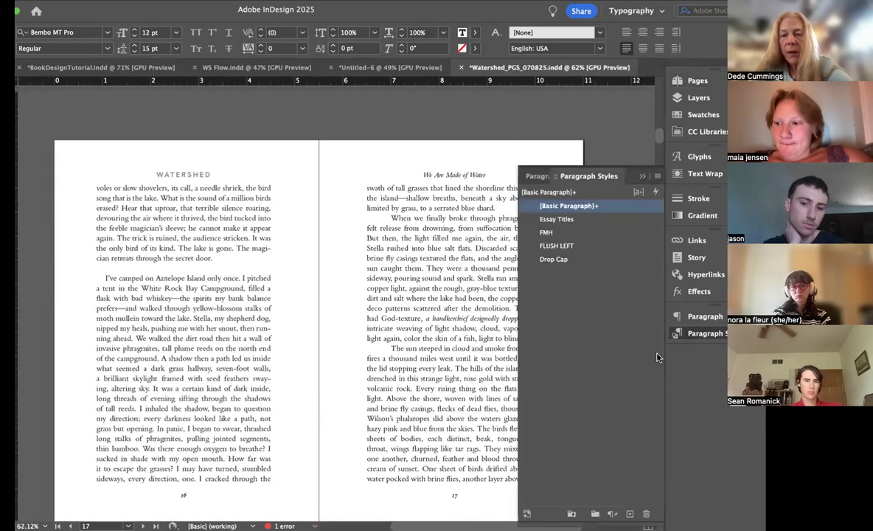
click(559, 246)
Step: Remove the extra indents before the paragraphs "The sun steeped in cloud" and "When we finally broke through phragmites" on page 17
scroll(361, 325, down, 1)
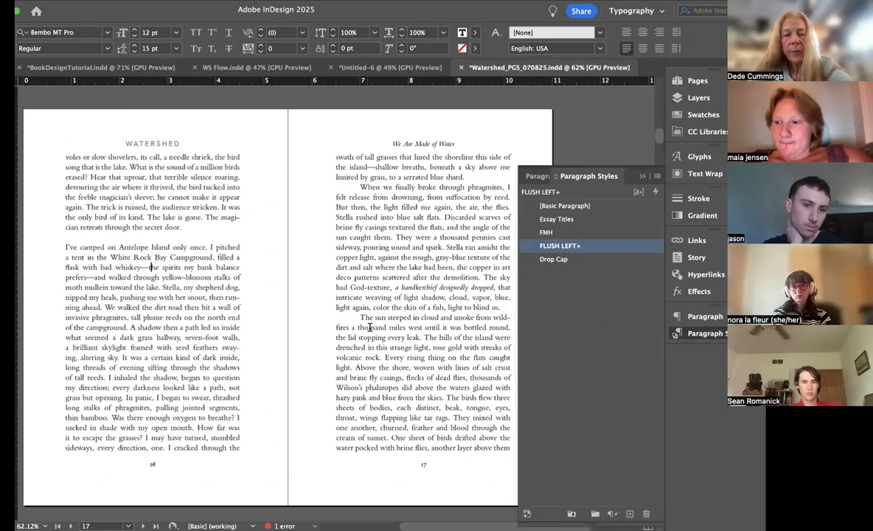
drag(359, 317, 342, 317)
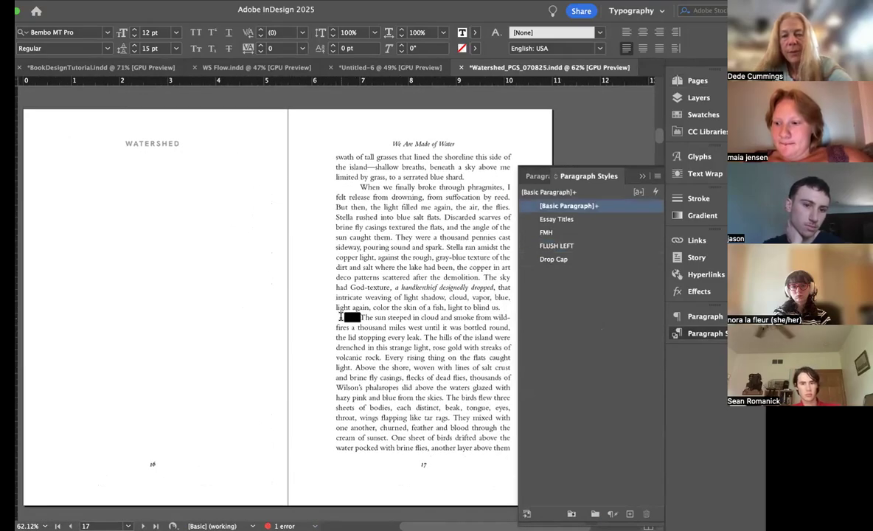
key(BackSpace)
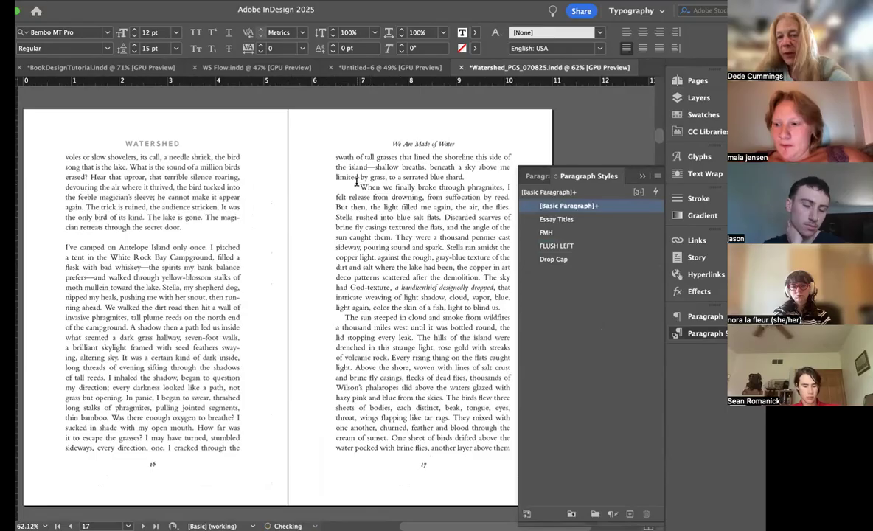
drag(359, 186, 344, 187)
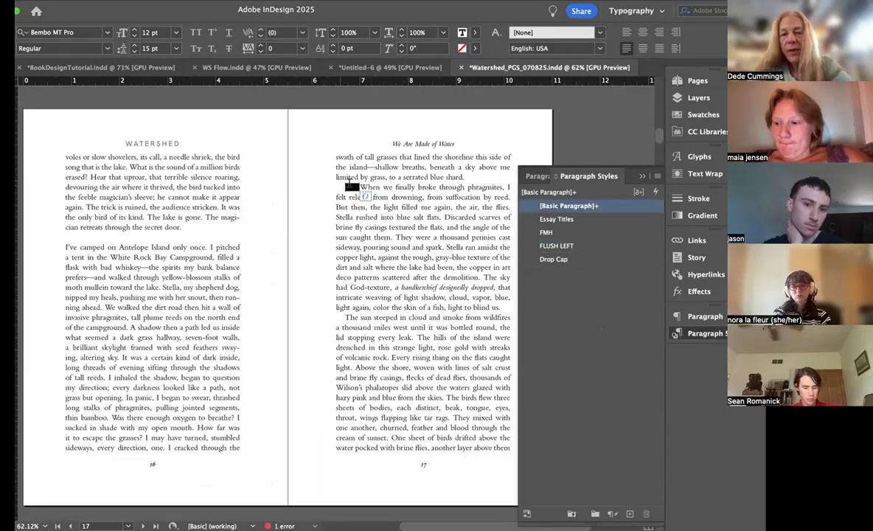
key(BackSpace)
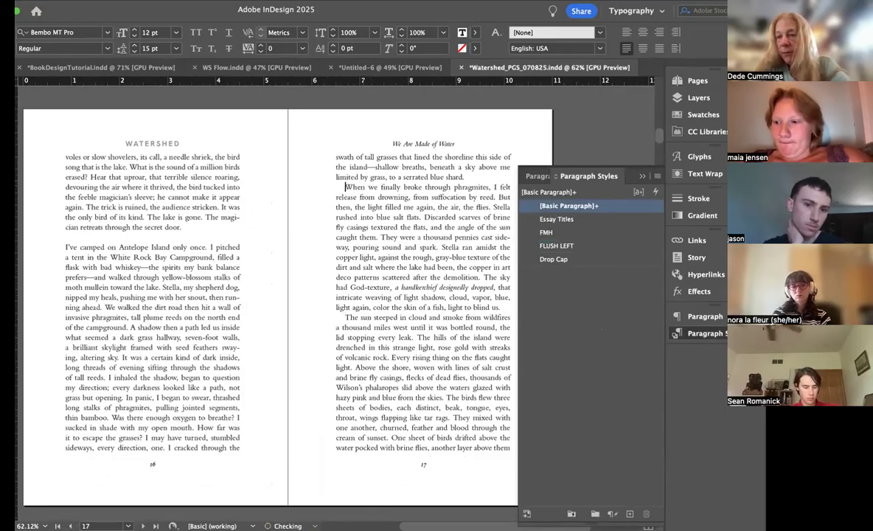
Step: Remove the extra indent before "Early August, I return with two dogs" on page 19 and apply the FLUSH LEFT style to that paragraph
scroll(414, 261, down, 10)
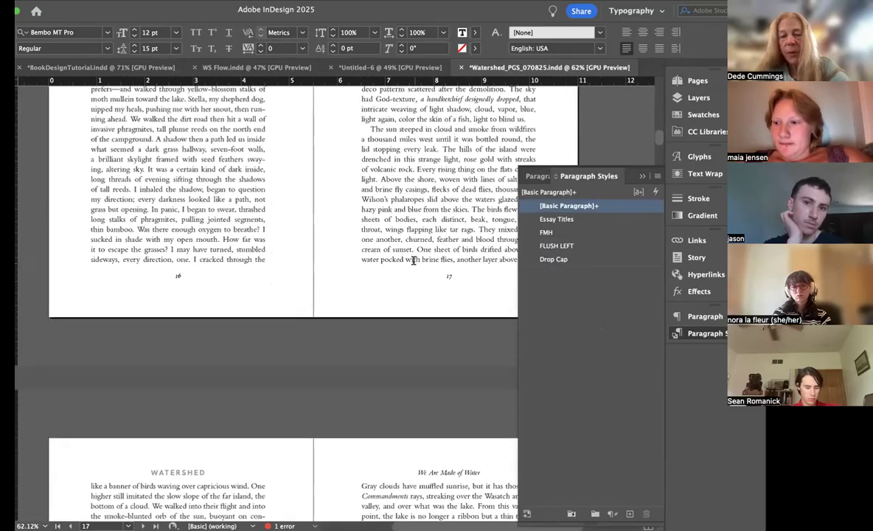
scroll(413, 262, down, 3)
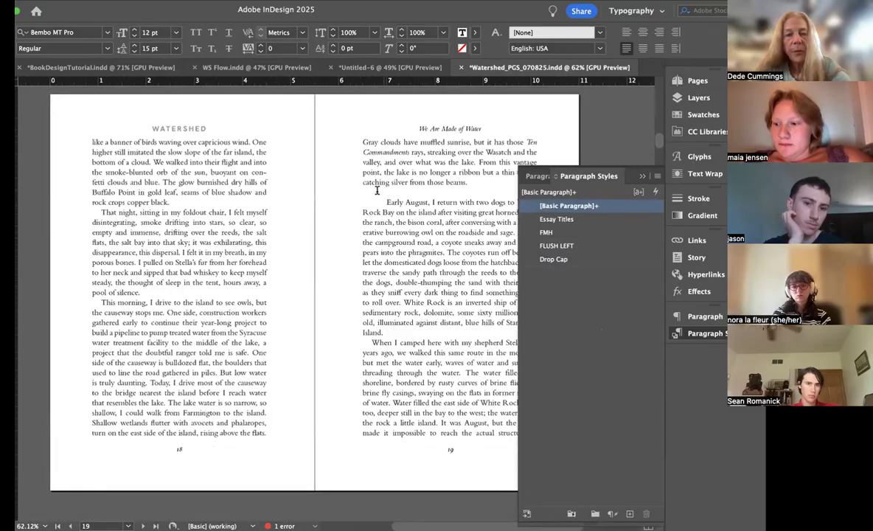
drag(383, 201, 361, 201)
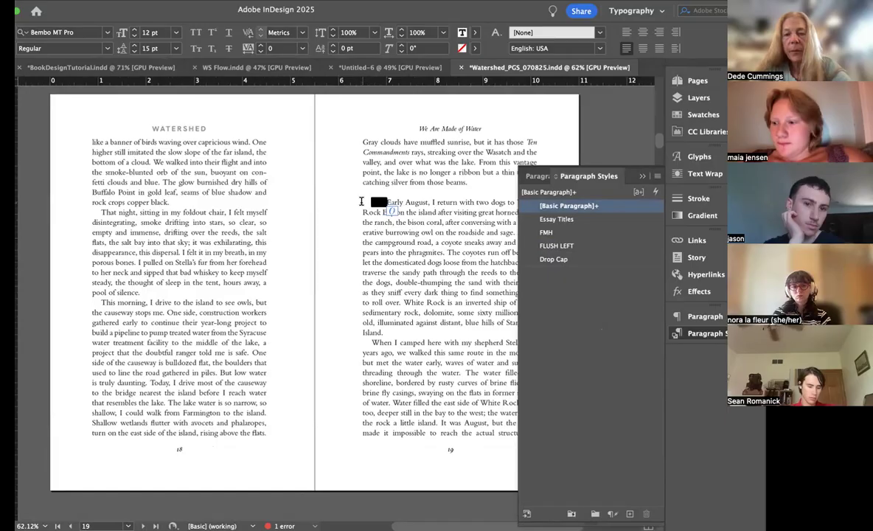
key(BackSpace)
click(575, 247)
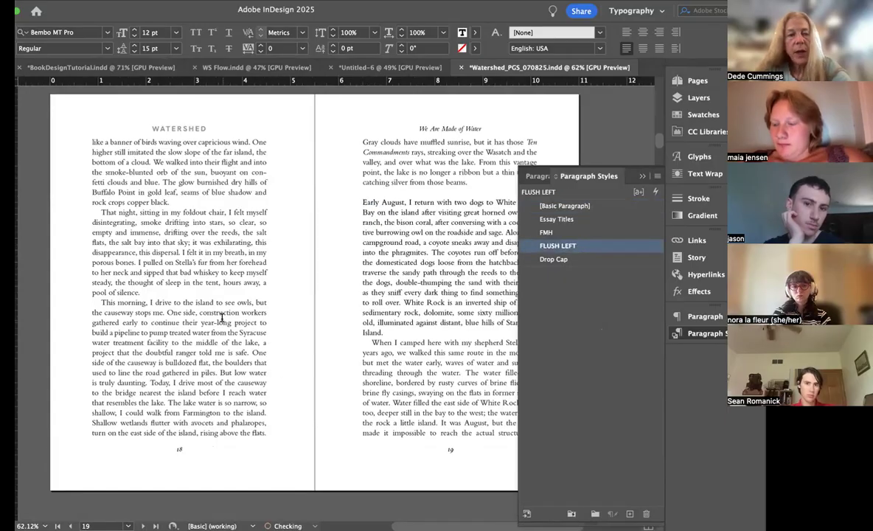
Step: Examine the section openings and paragraph indents on pages 19 to 23, closing the paragraph styles for a full view of the spread
scroll(221, 317, down, 10)
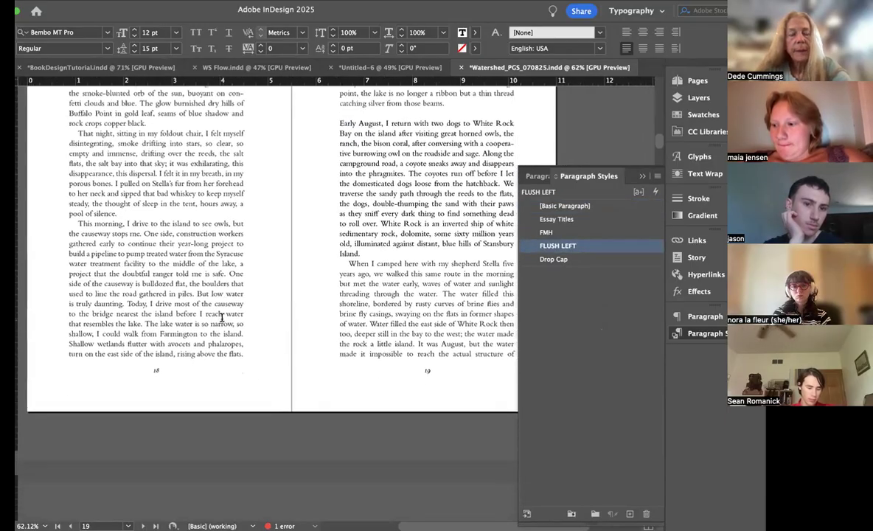
scroll(221, 317, down, 1)
scroll(222, 317, down, 10)
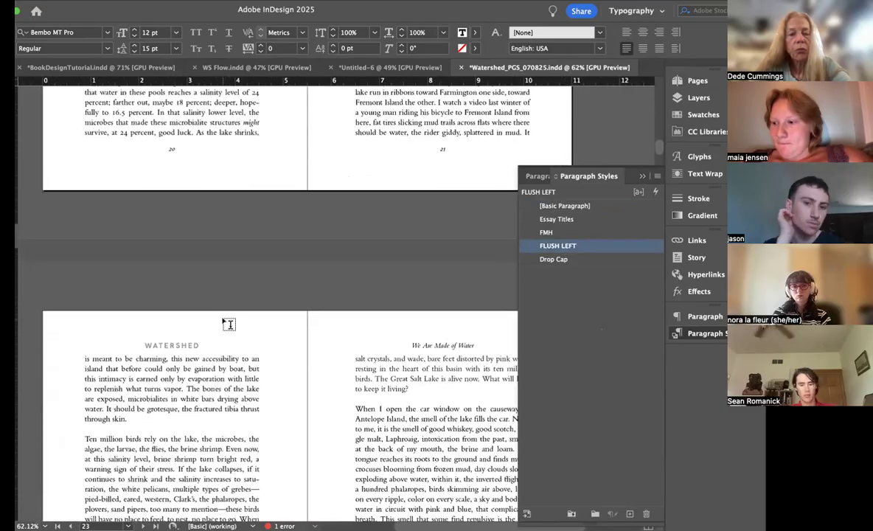
scroll(225, 321, up, 10)
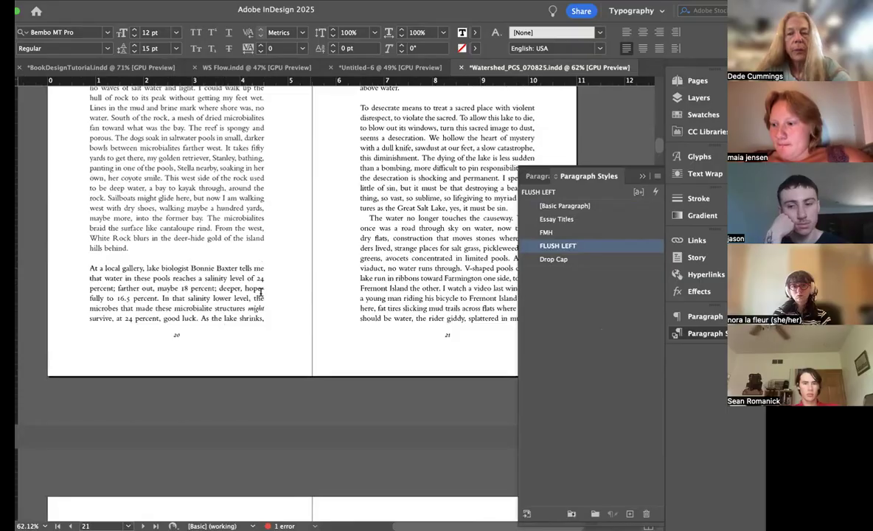
click(640, 175)
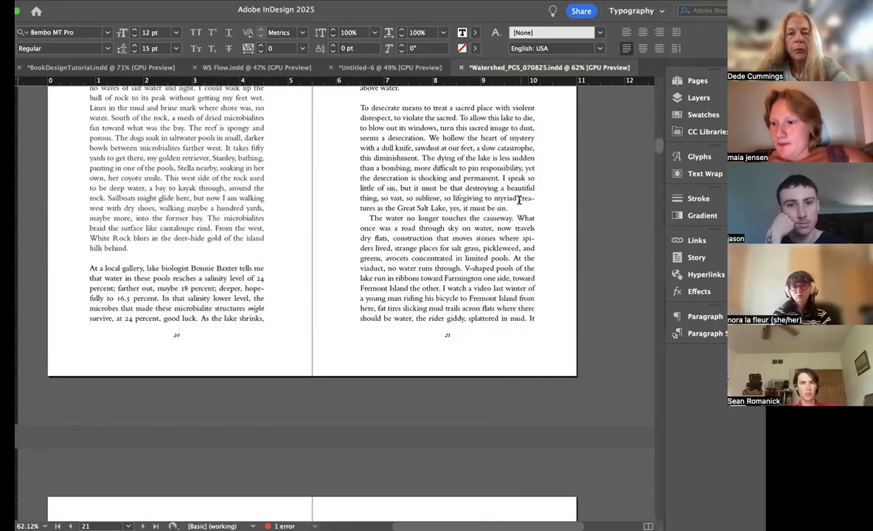
scroll(519, 199, up, 3)
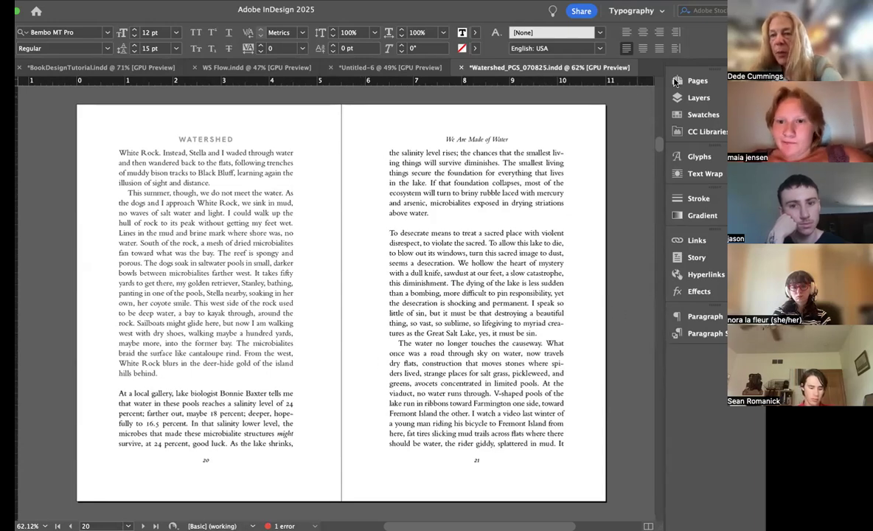
Step: Open the A-Parent spread for editing and show its margins and guides
click(699, 81)
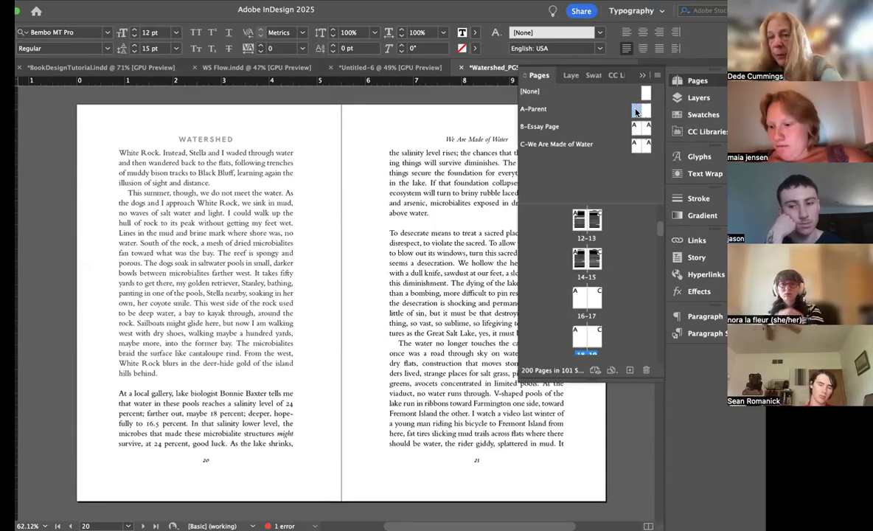
double_click(638, 111)
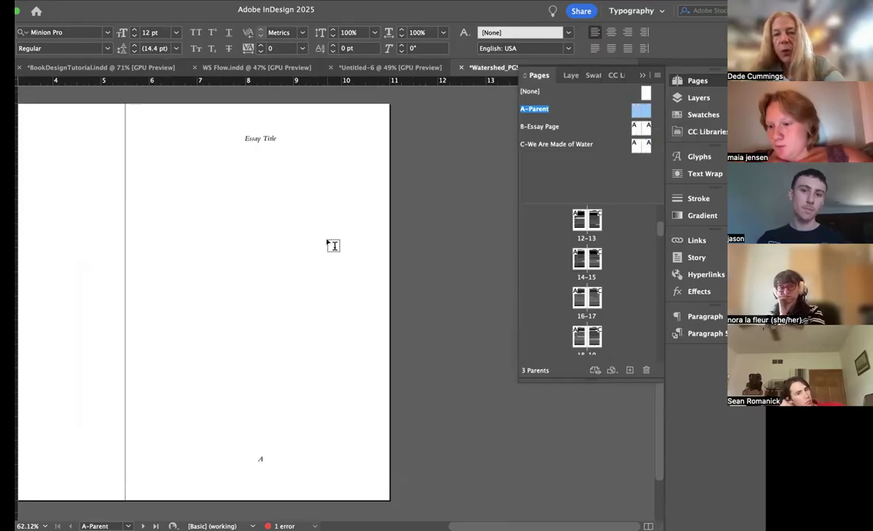
scroll(328, 241, left, 3)
key(w)
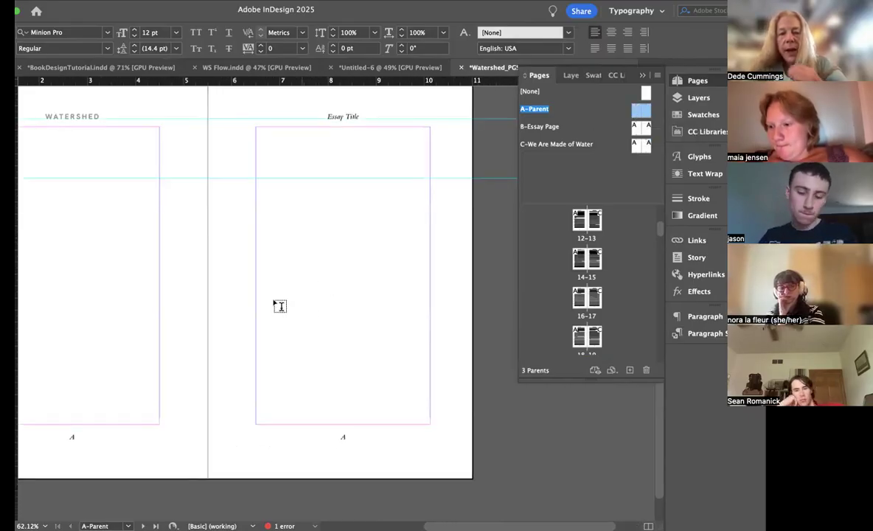
scroll(208, 237, left, 1)
scroll(208, 237, left, 3)
scroll(209, 237, down, 1)
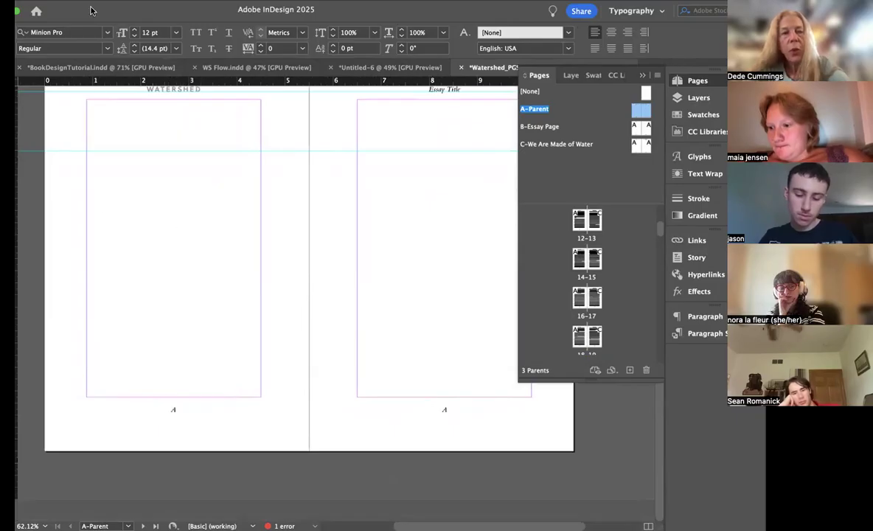
drag(94, 9, 111, 8)
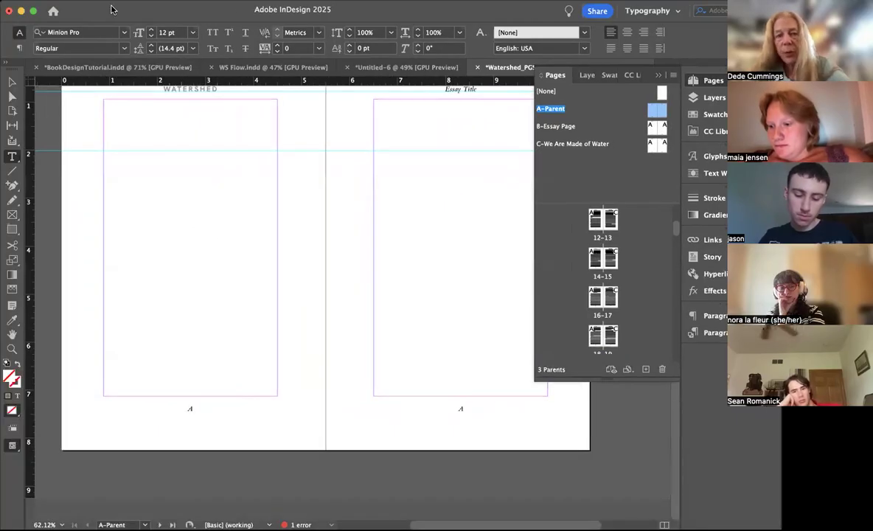
Step: Move the page-number frames on both pages of the A-Parent spread down to Y 7.4072 in
click(11, 81)
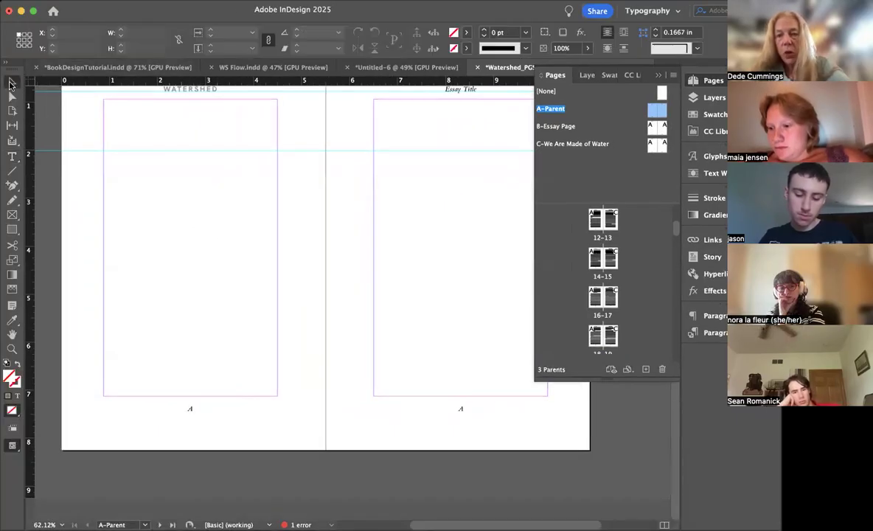
click(218, 417)
shift+click(396, 417)
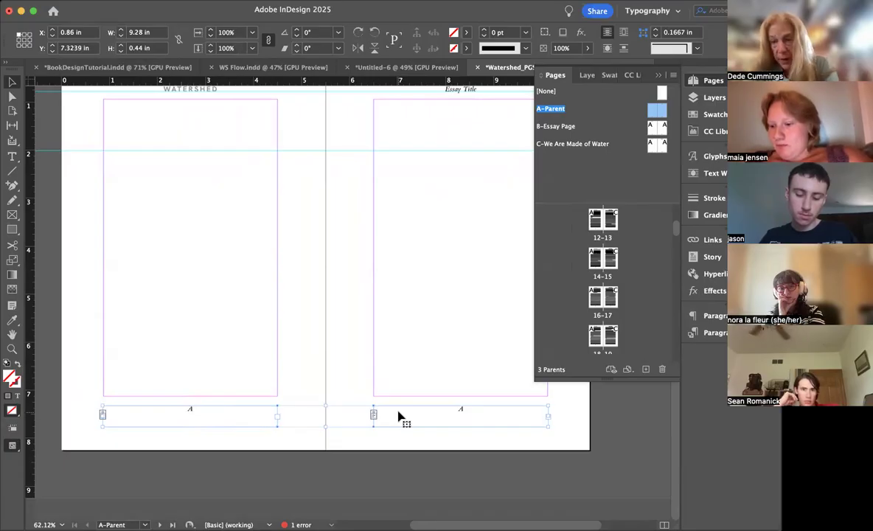
key(Down)
key(Down)
key(Down)
key(Down)
key(Down)
key(Down)
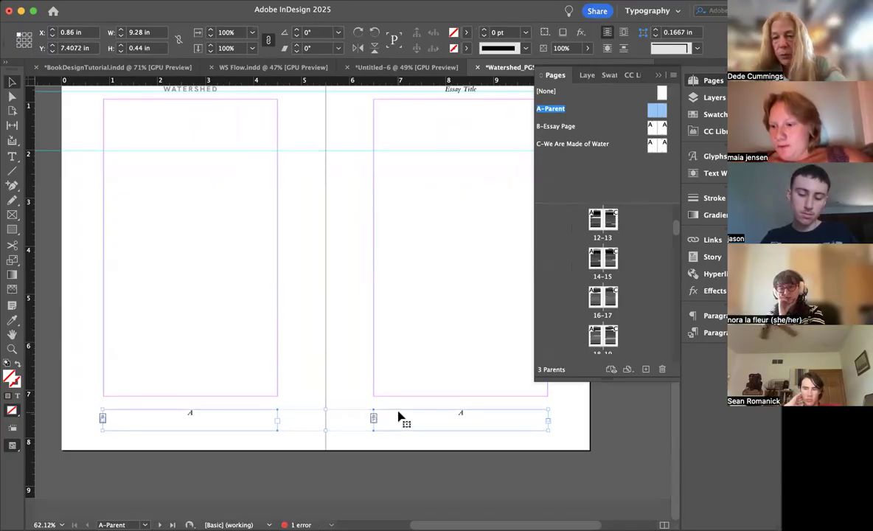
Step: Move the WATERSHED and Essay Title running heads on A-Parent up to Y 0.5833 in and save the document
scroll(422, 295, up, 2)
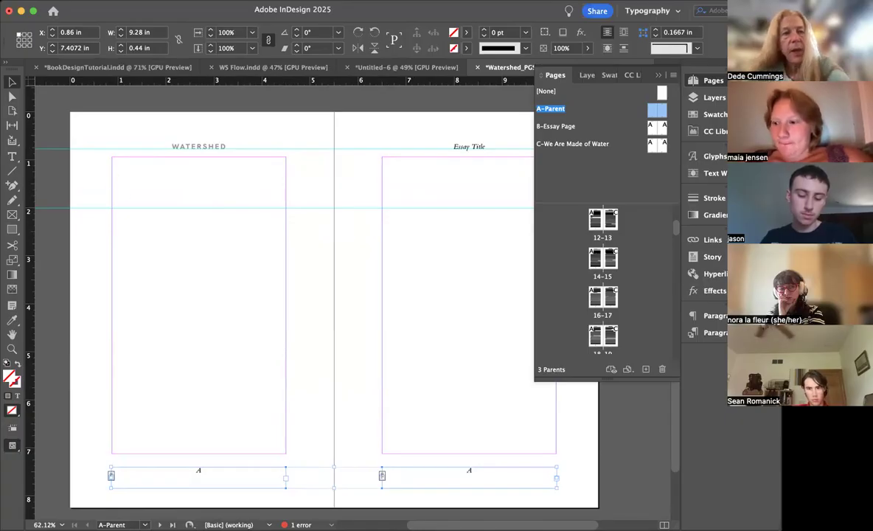
click(207, 148)
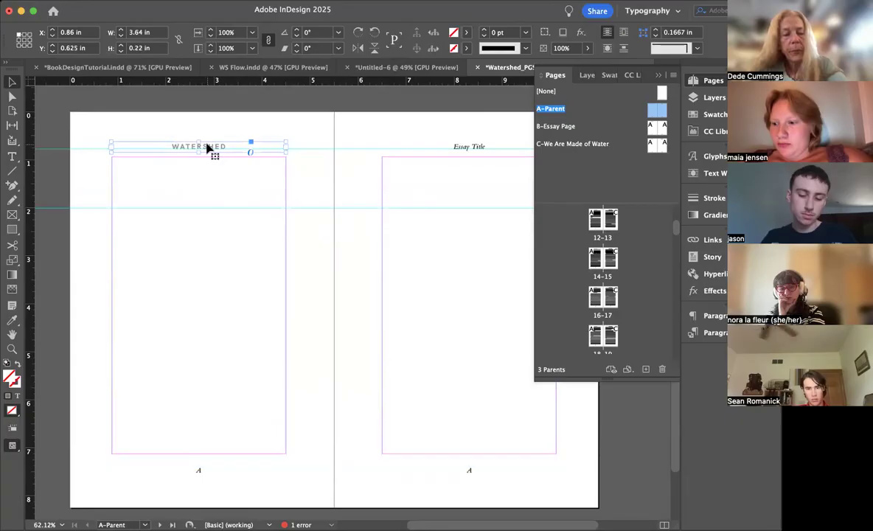
shift+click(453, 148)
key(Up)
key(super+s)
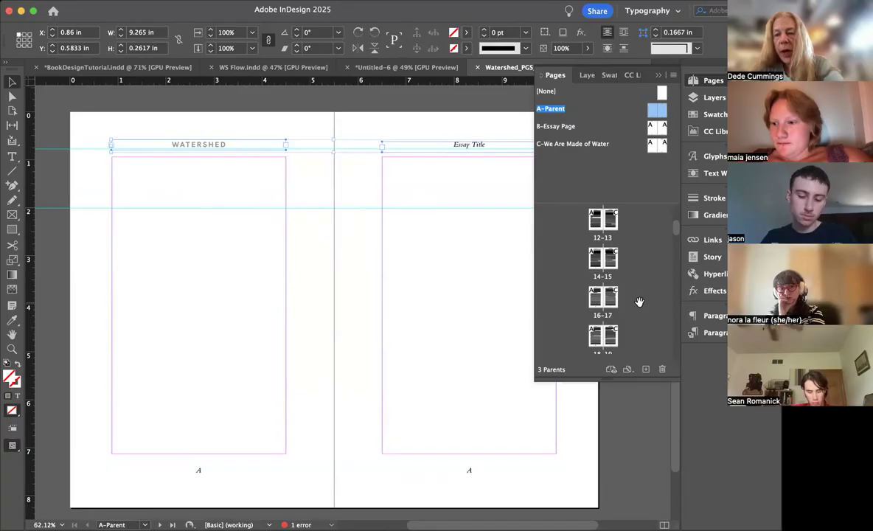
Step: Check the running head and page number positions and the body text across pages 14 to 21, including page 19 up close
double_click(610, 296)
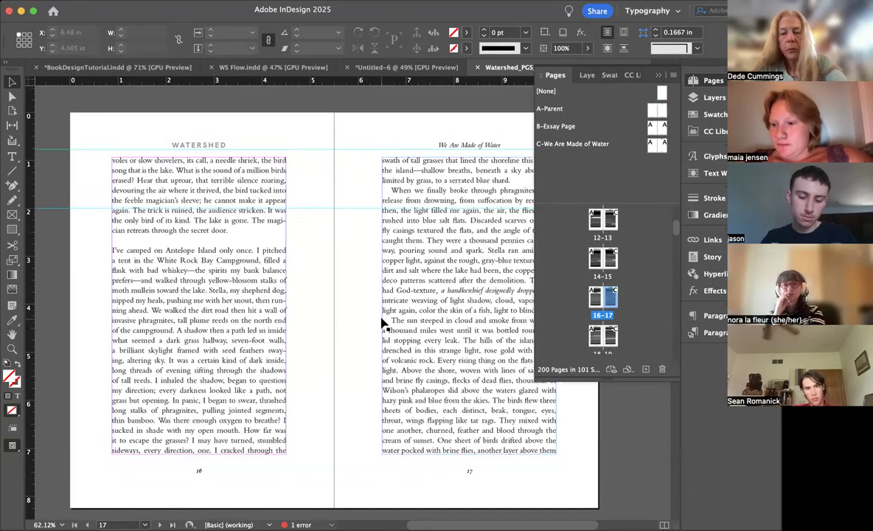
scroll(382, 322, right, 2)
scroll(383, 322, down, 1)
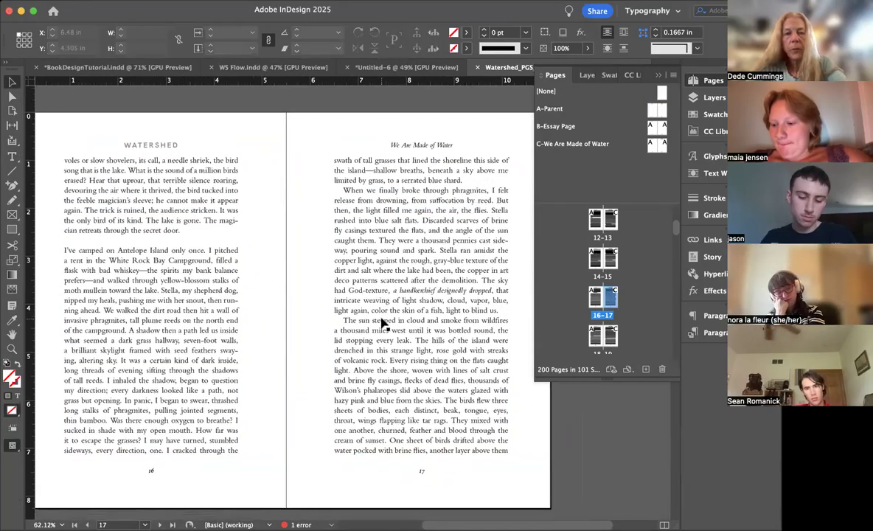
scroll(382, 322, up, 10)
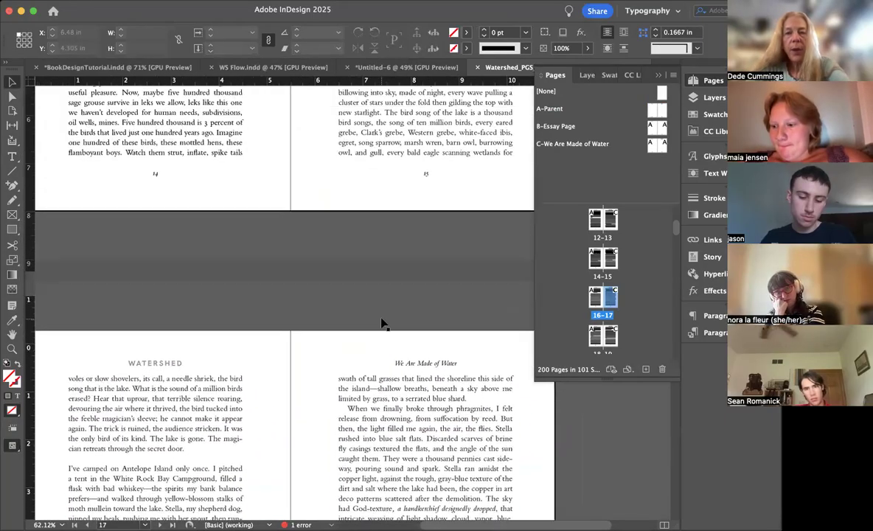
scroll(382, 322, up, 3)
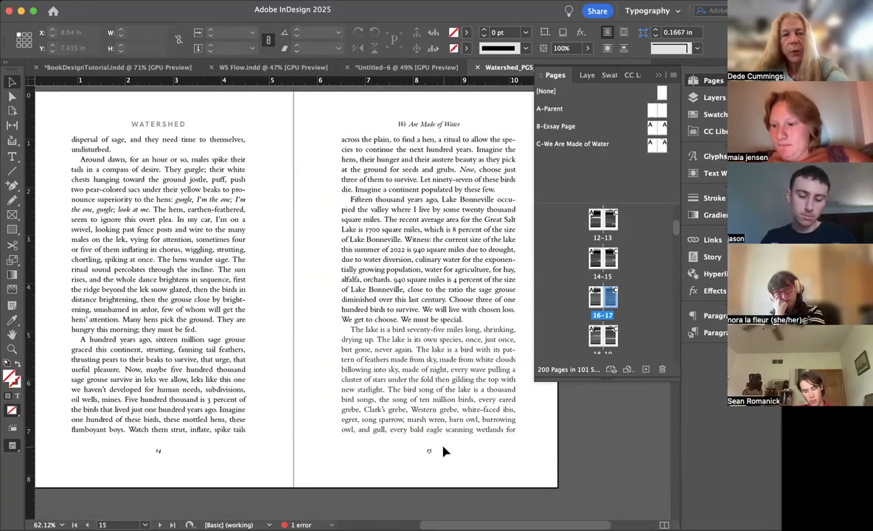
scroll(318, 377, right, 1)
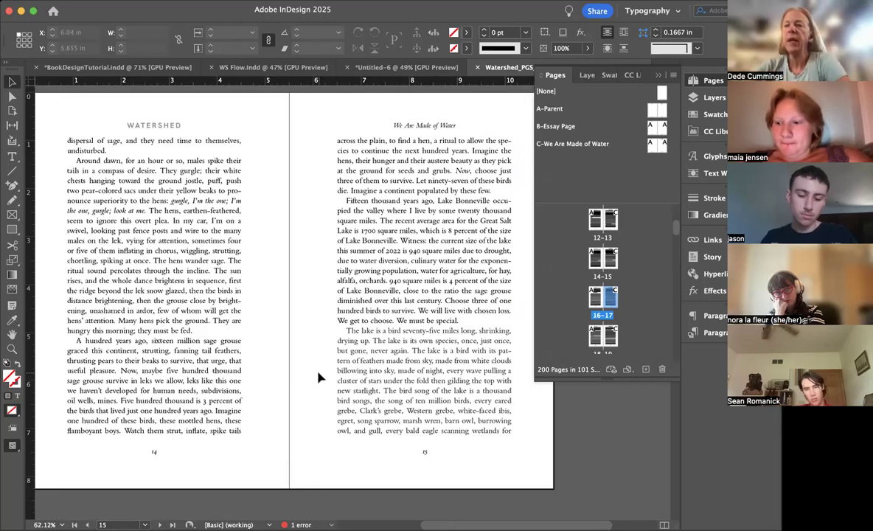
scroll(318, 377, down, 10)
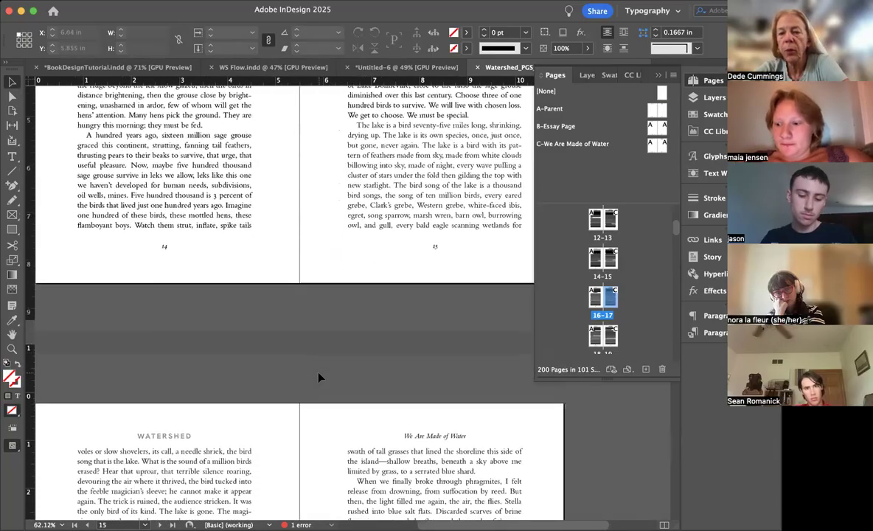
scroll(319, 378, down, 10)
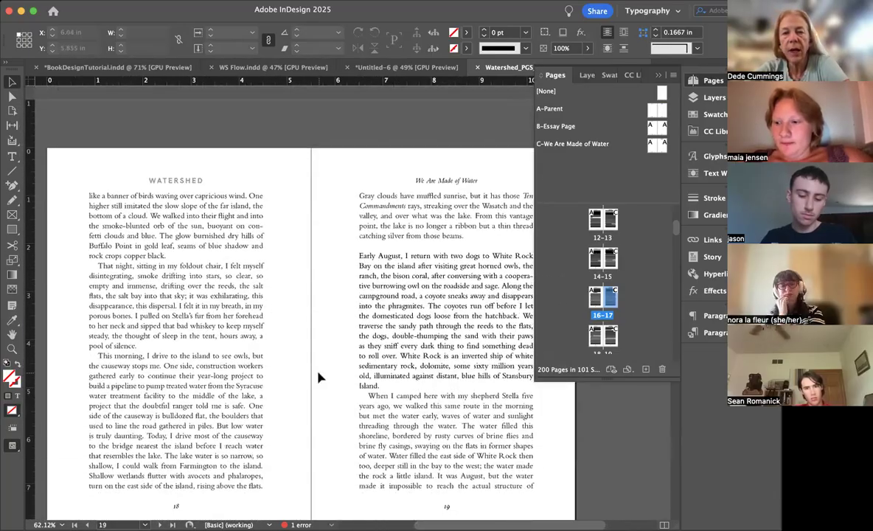
scroll(318, 377, down, 3)
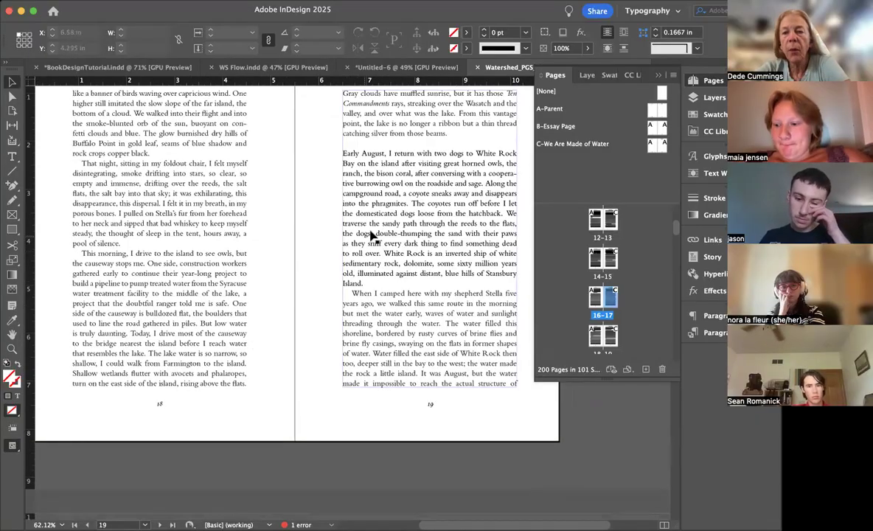
scroll(378, 235, up, 3)
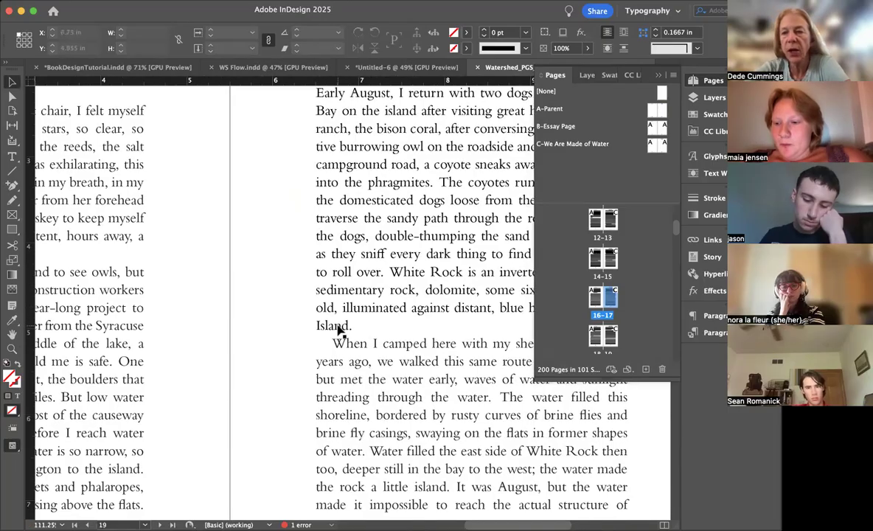
scroll(339, 330, down, 3)
scroll(339, 331, down, 5)
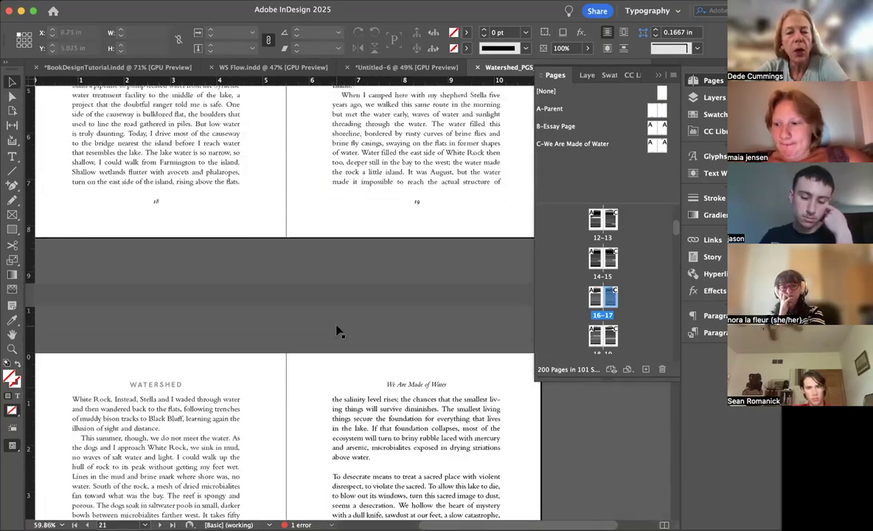
Step: Apply the Drop Cap paragraph style to the opening paragraph of "The Path that Leads to Morning" on page 25
scroll(336, 331, down, 10)
scroll(337, 331, down, 10)
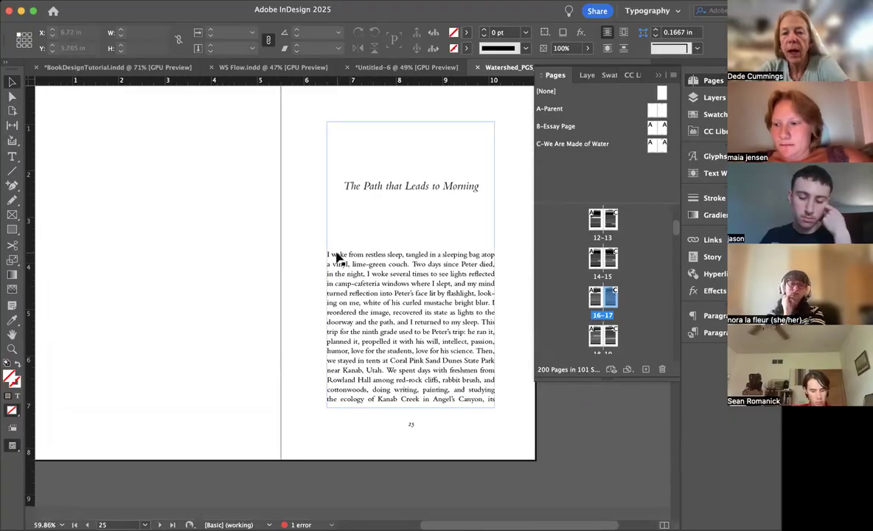
double_click(336, 258)
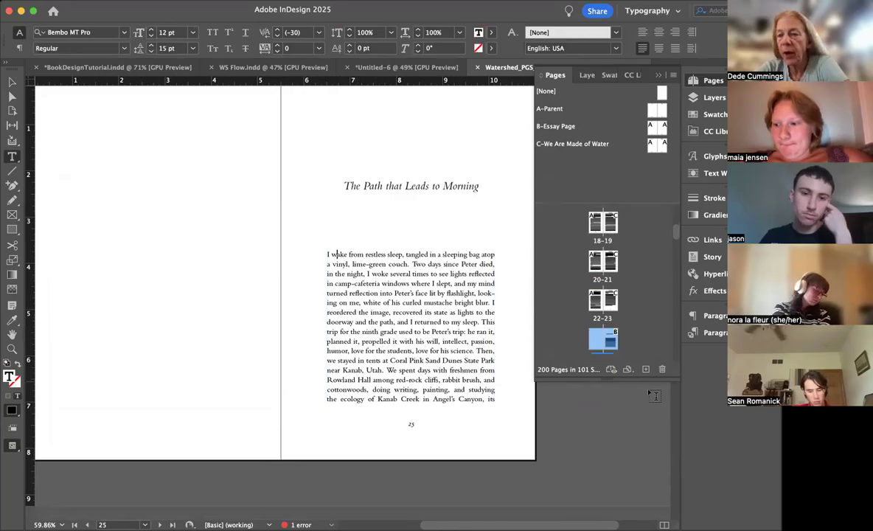
drag(541, 13, 513, 14)
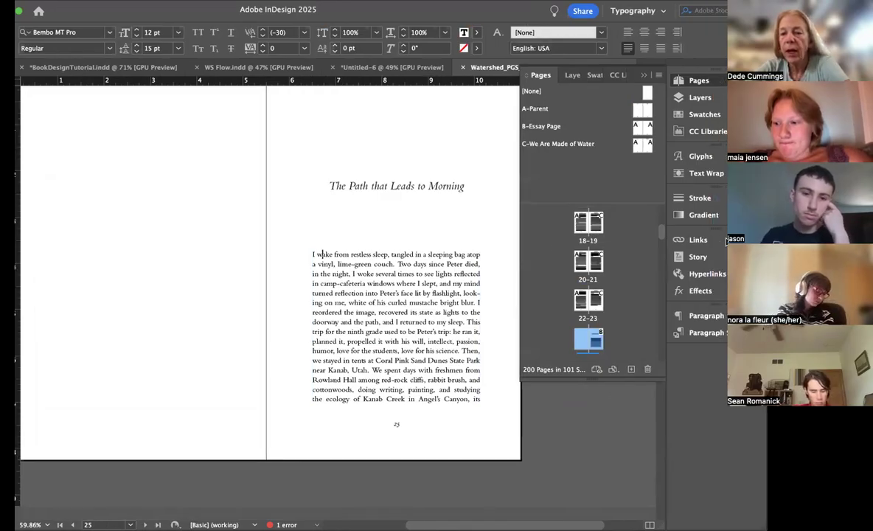
click(694, 333)
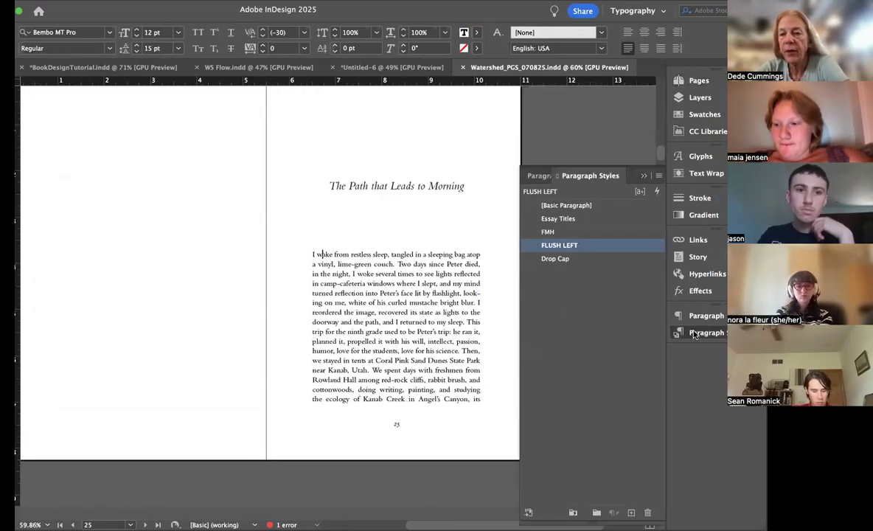
click(563, 261)
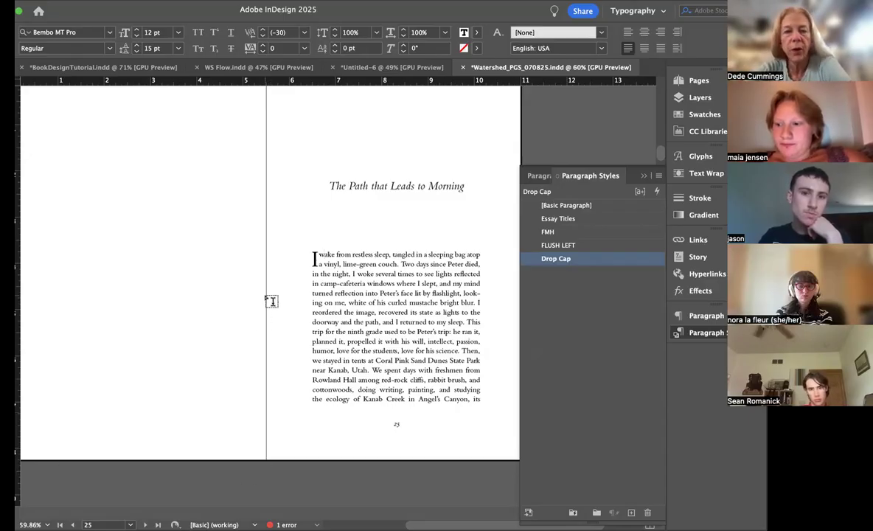
Step: Set the word "wake" after the drop cap in OpenType all small caps with a tracking of 20
double_click(326, 253)
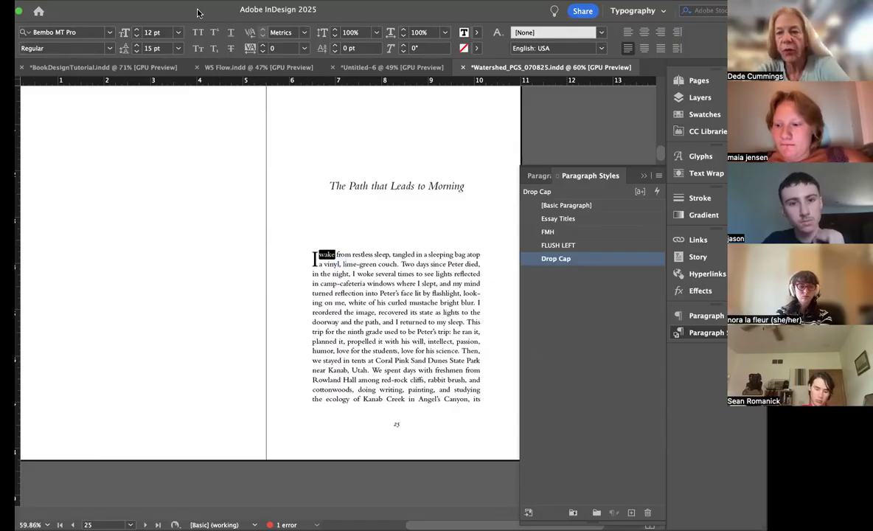
drag(197, 13, 177, 11)
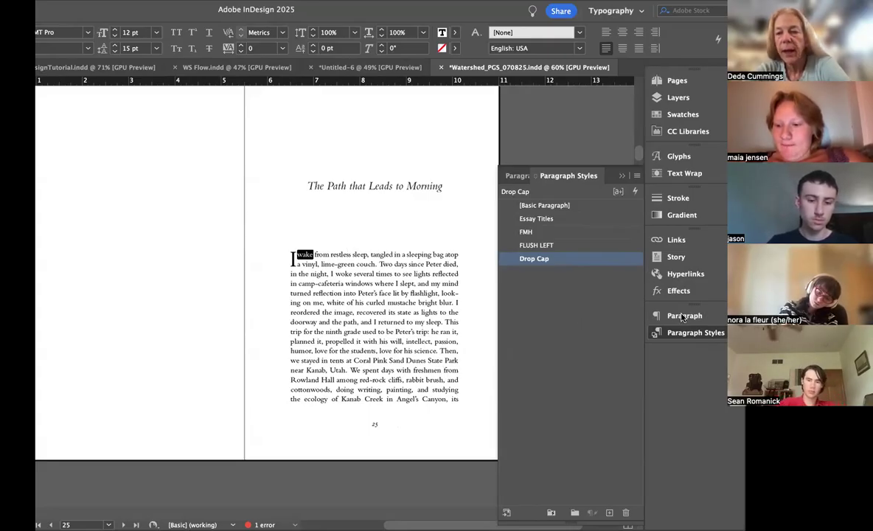
key(shift+super+F11)
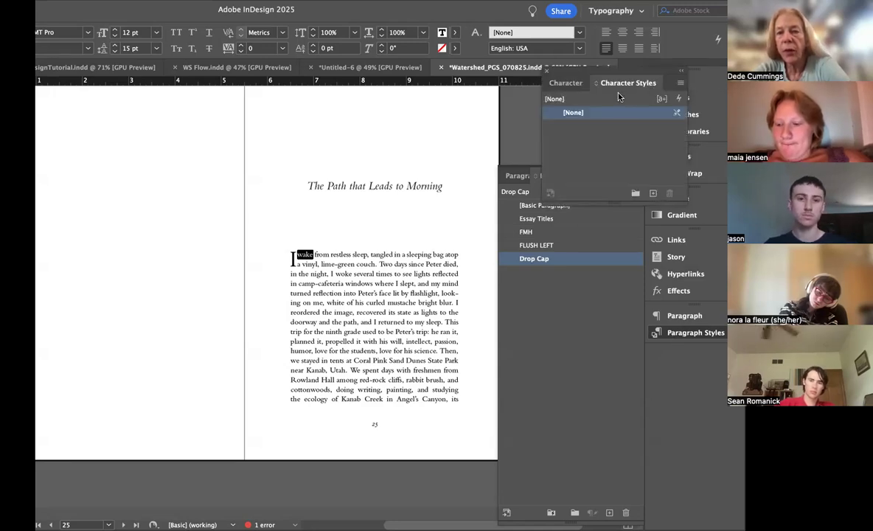
click(316, 255)
scroll(316, 256, up, 5)
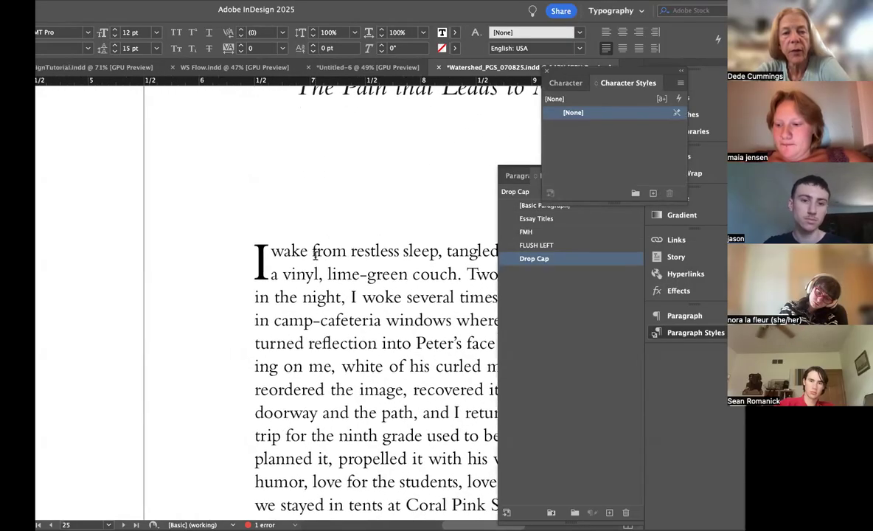
double_click(287, 251)
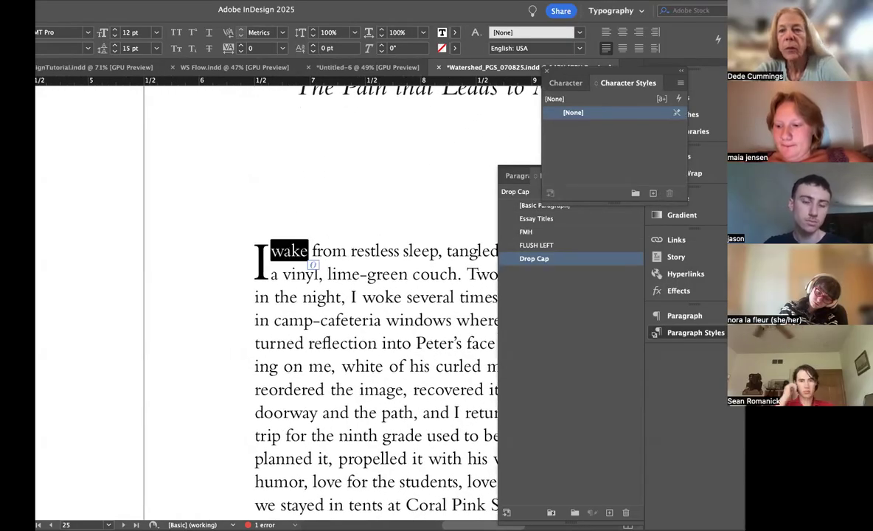
right_click(525, 47)
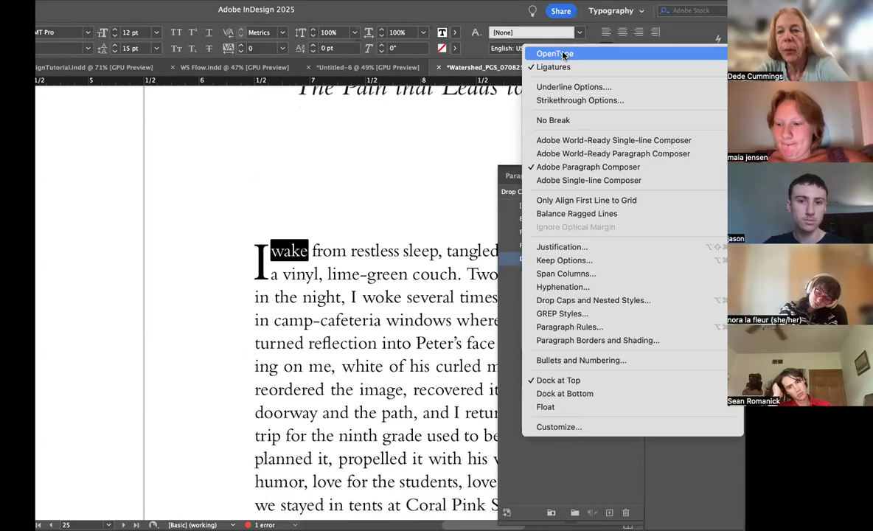
click(785, 134)
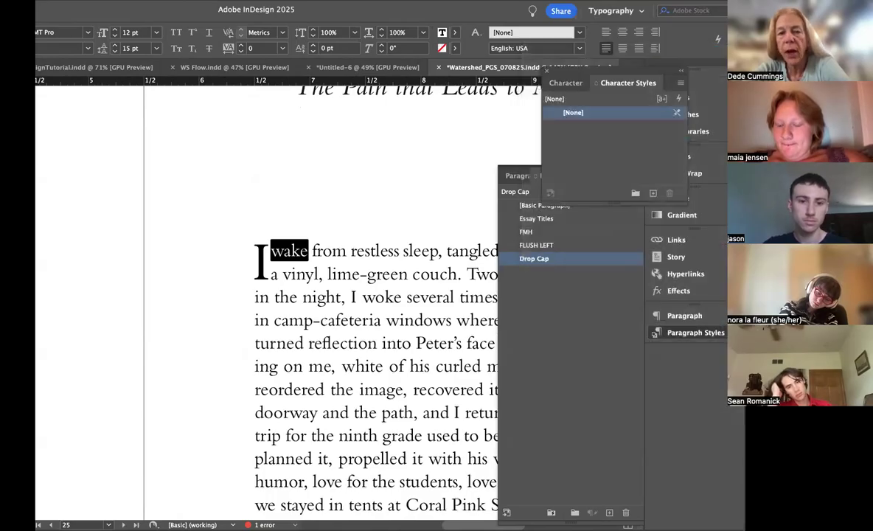
scroll(366, 288, up, 3)
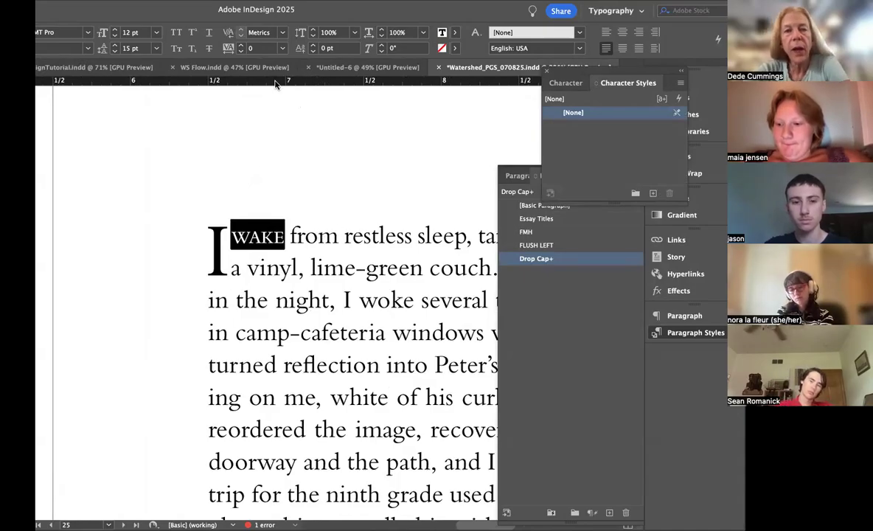
click(239, 45)
click(240, 45)
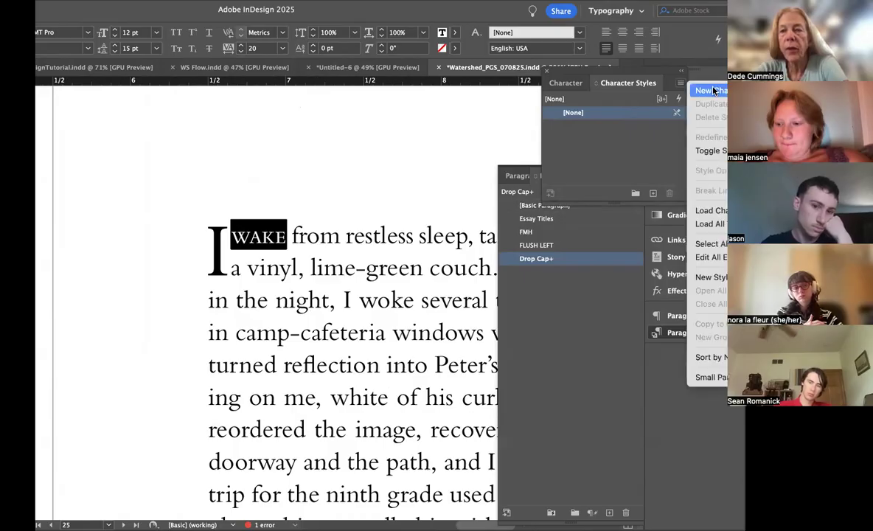
Step: Create a character style named SmCaps from the formatting of "wake" and apply it to that word
click(708, 90)
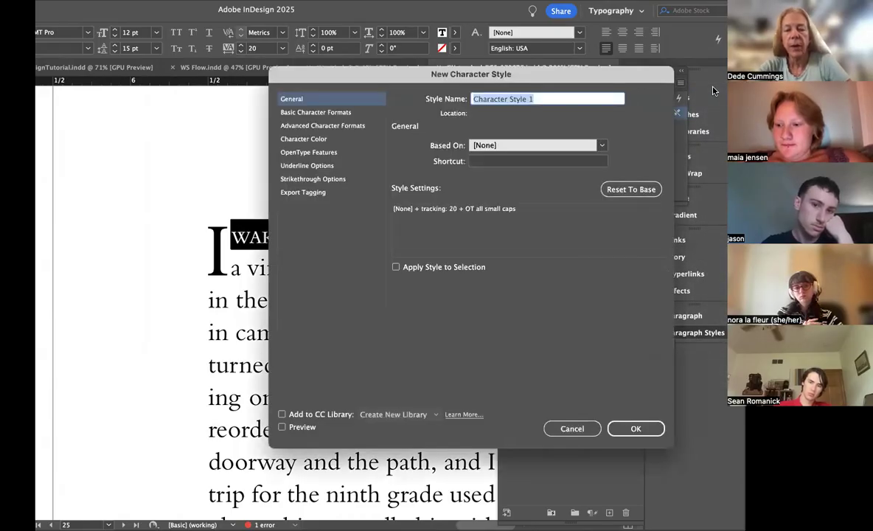
text(SmCaps)
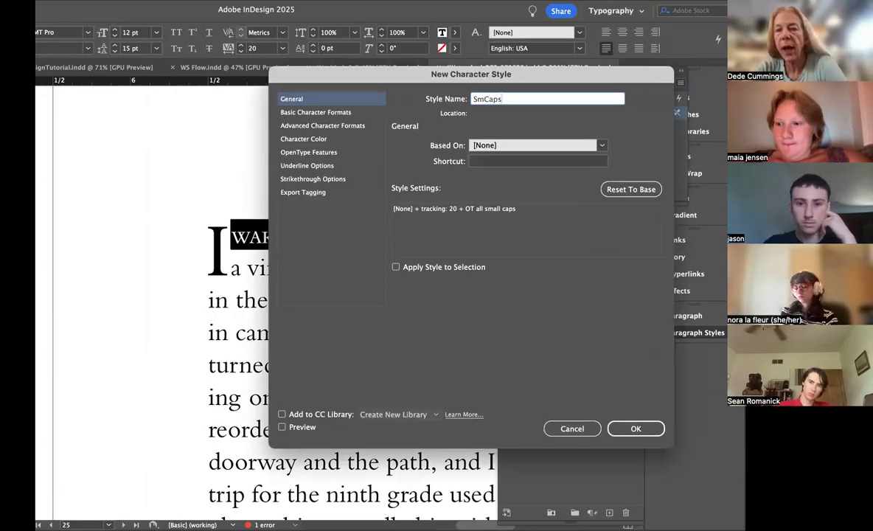
click(624, 423)
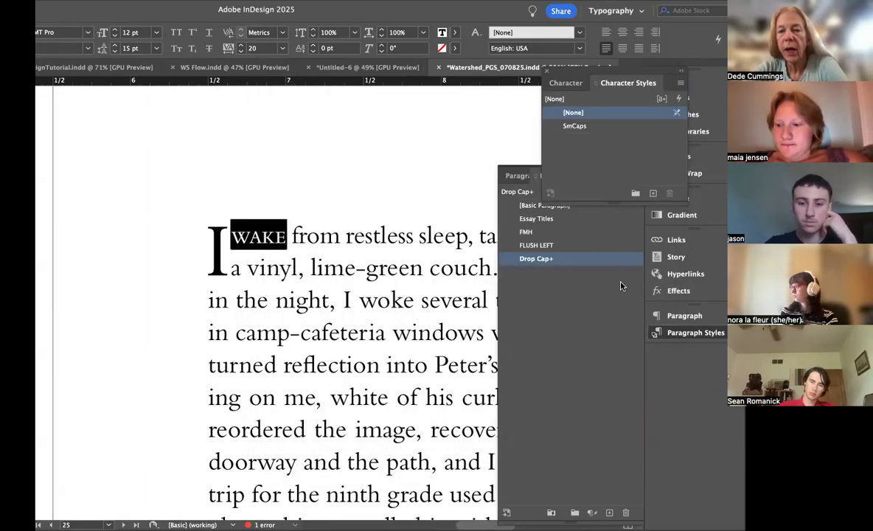
click(582, 127)
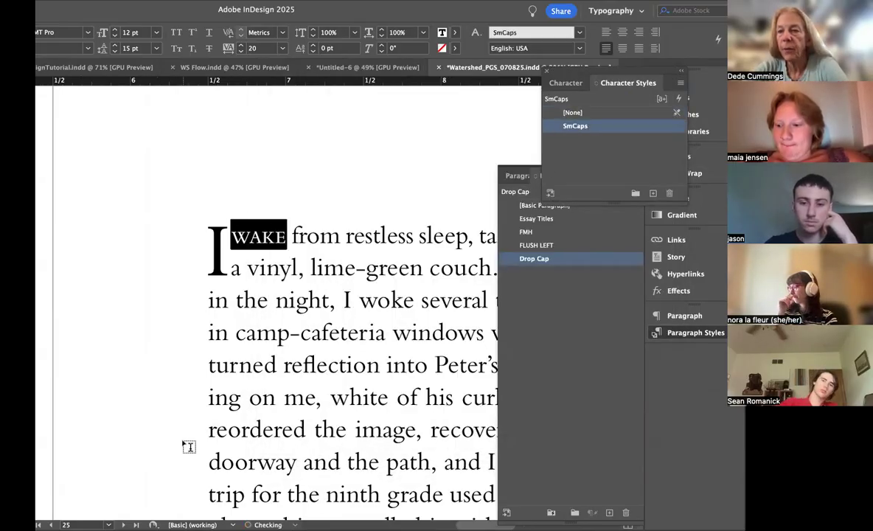
Step: Try to capitalize the word "that" in the essay title on page 25
scroll(180, 452, down, 5)
scroll(182, 449, down, 4)
scroll(183, 450, up, 3)
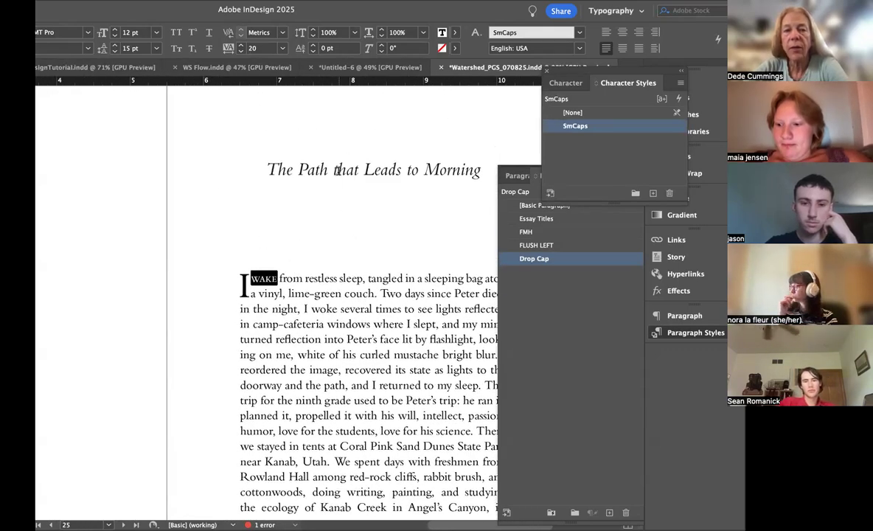
click(336, 169)
key(BackSpace)
text(T)
key(BackSpace)
Step: Copy the ornament beneath the "We Are Made of Water" title on page 3, including the blank line above it
scroll(366, 281, up, 10)
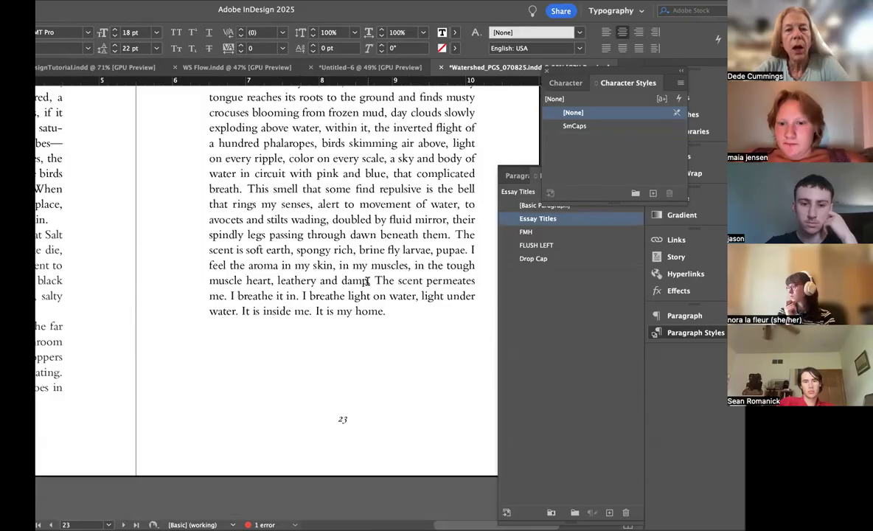
scroll(367, 281, down, 5)
scroll(367, 281, up, 15)
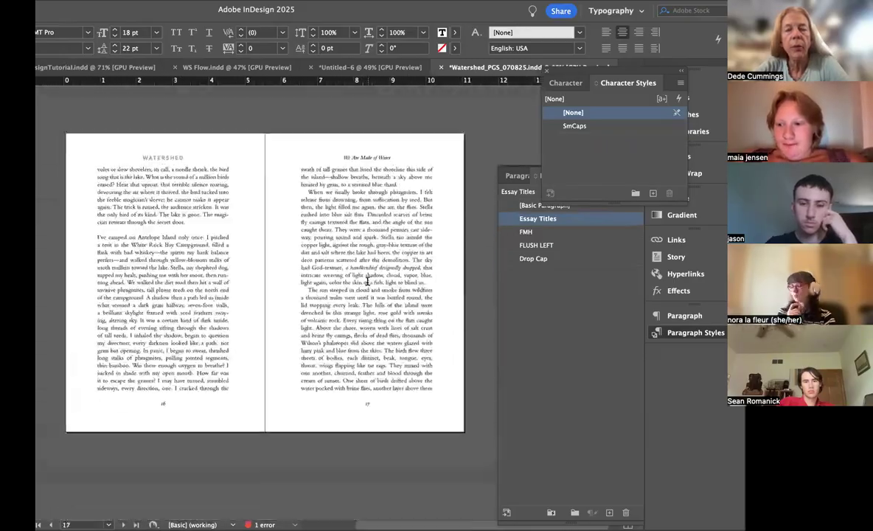
scroll(367, 281, up, 20)
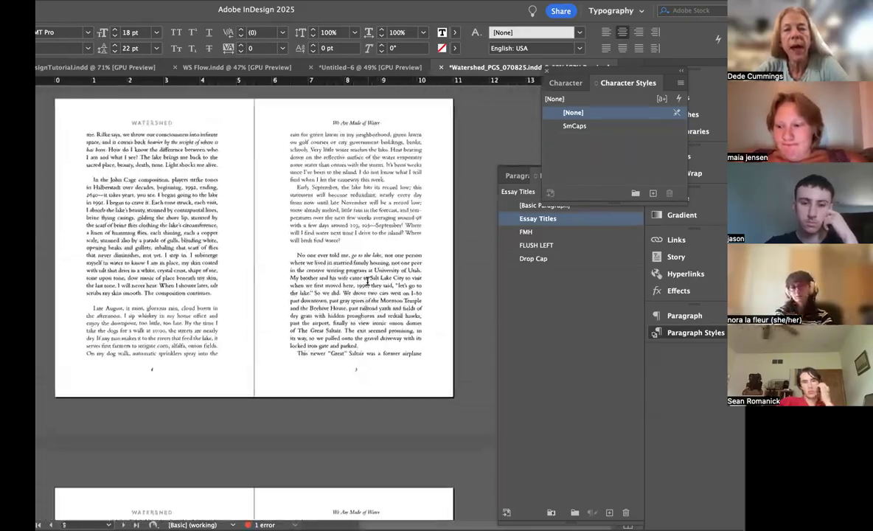
scroll(367, 281, up, 10)
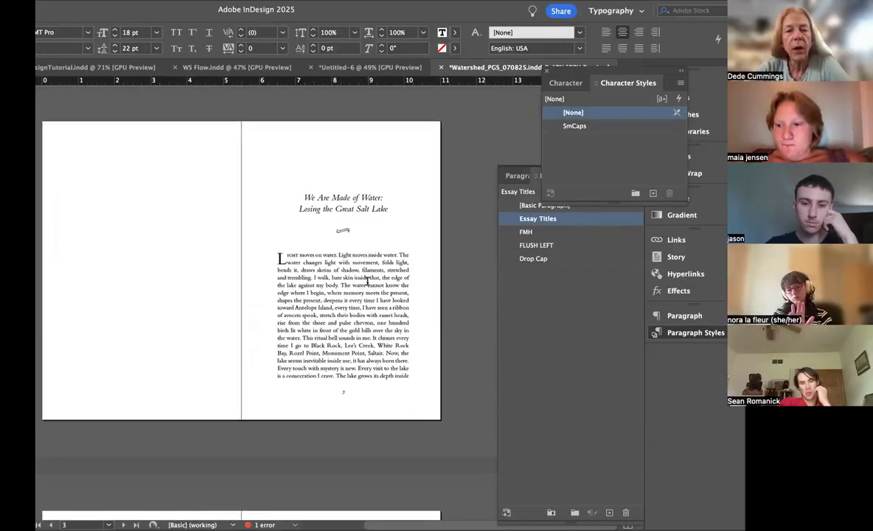
double_click(348, 229)
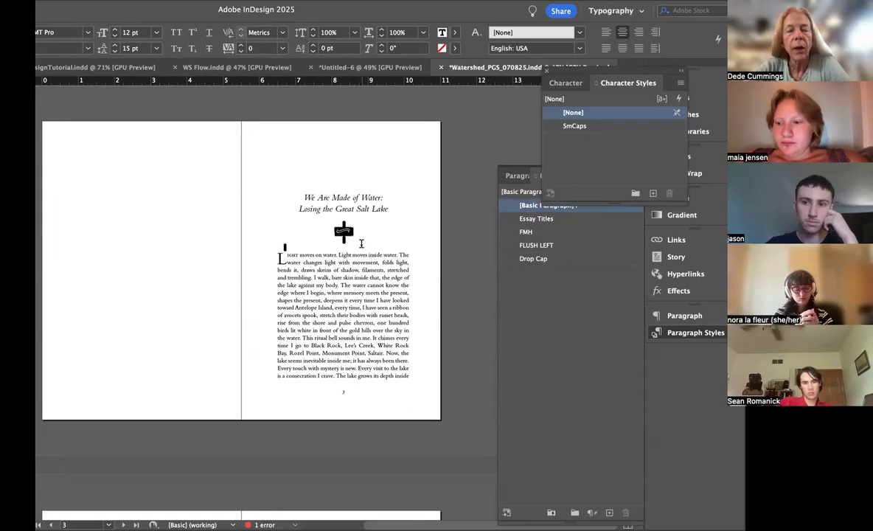
click(337, 216)
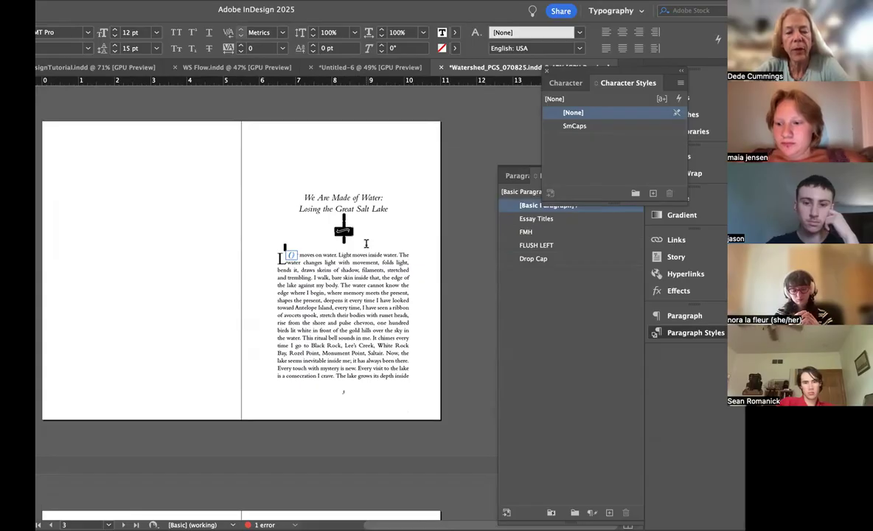
Step: Paste the copied ornament over the blank lines between the essay title and the opening paragraph on page 25
scroll(366, 244, down, 20)
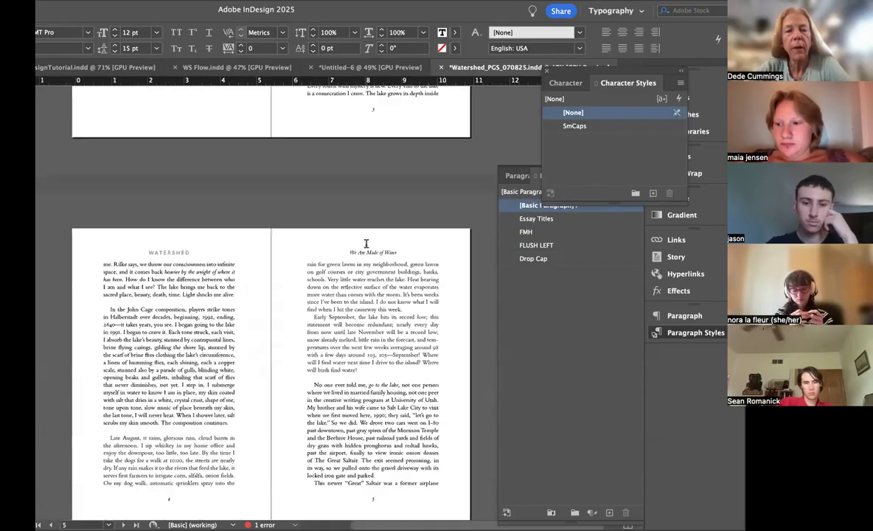
scroll(366, 243, down, 20)
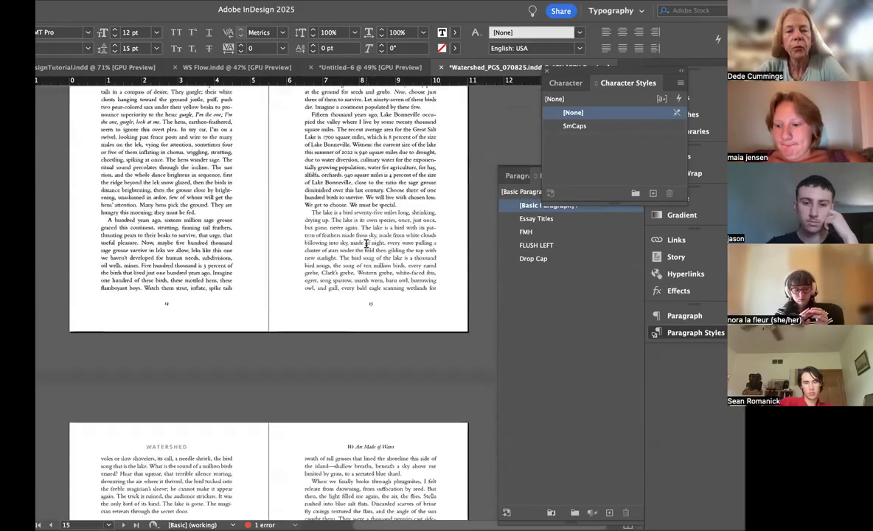
scroll(366, 244, down, 15)
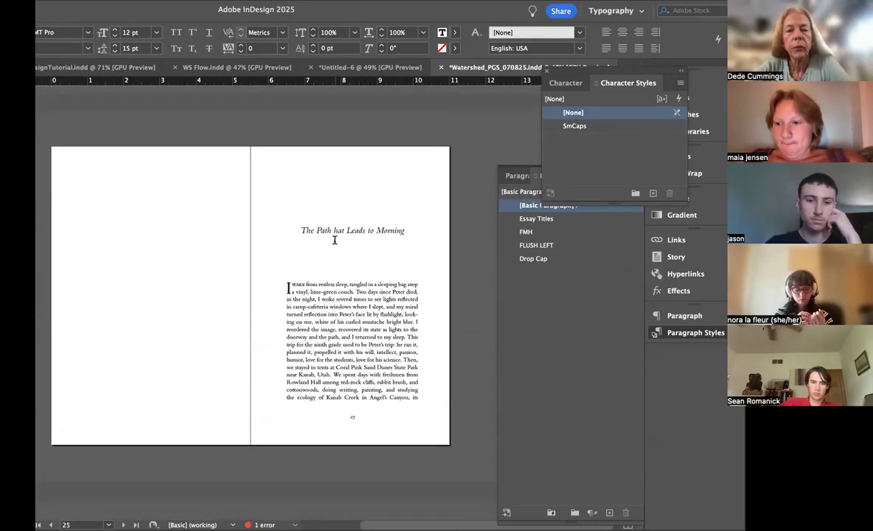
click(345, 255)
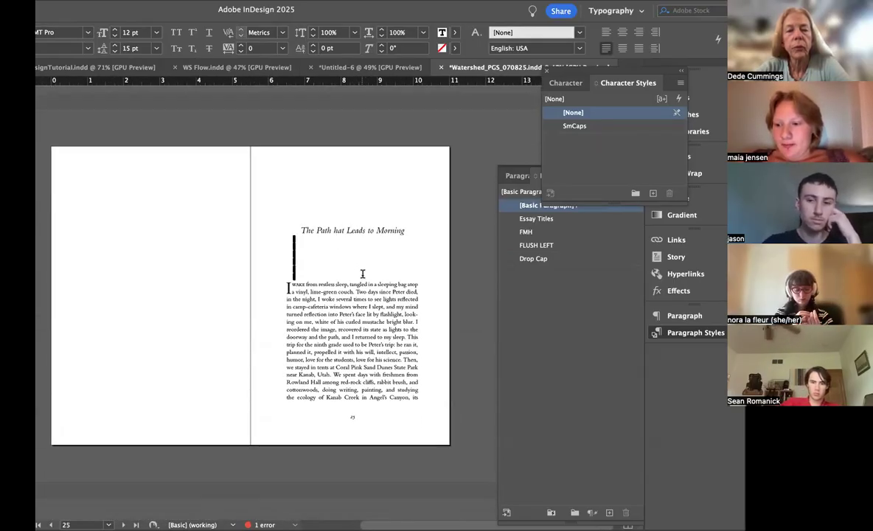
key(super+v)
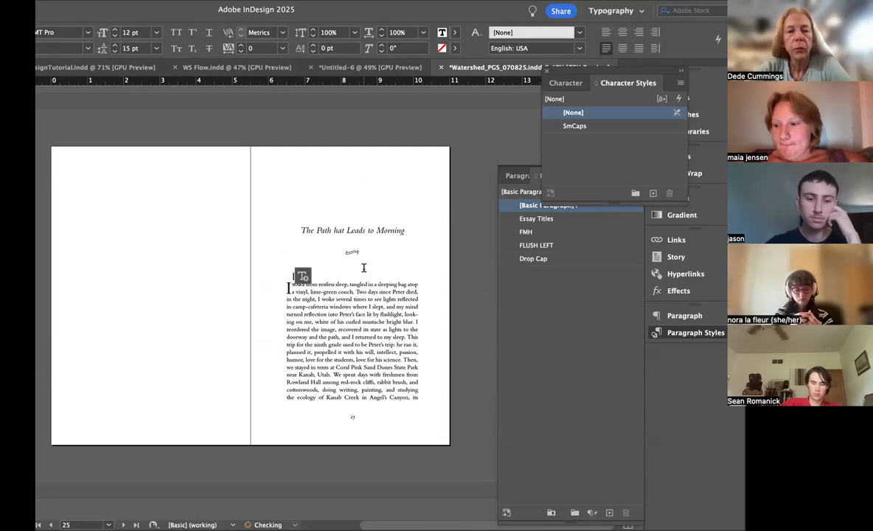
click(222, 344)
scroll(220, 344, down, 3)
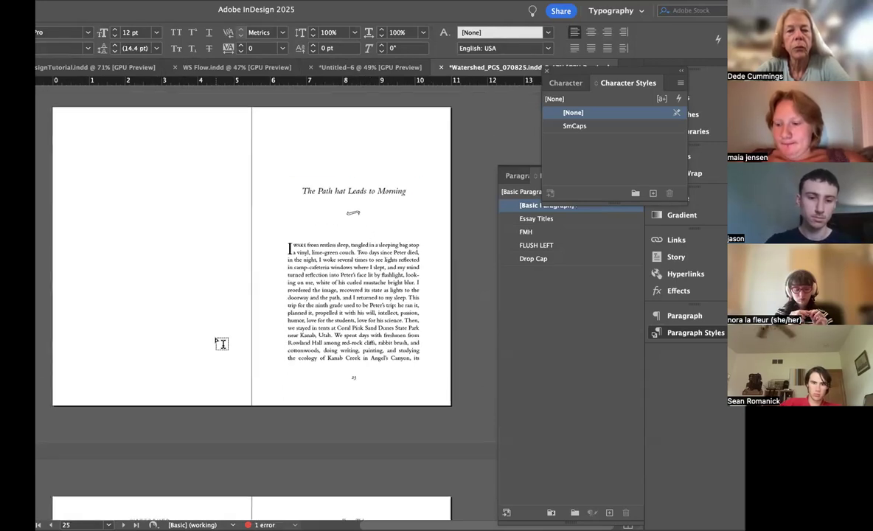
scroll(216, 336, down, 1)
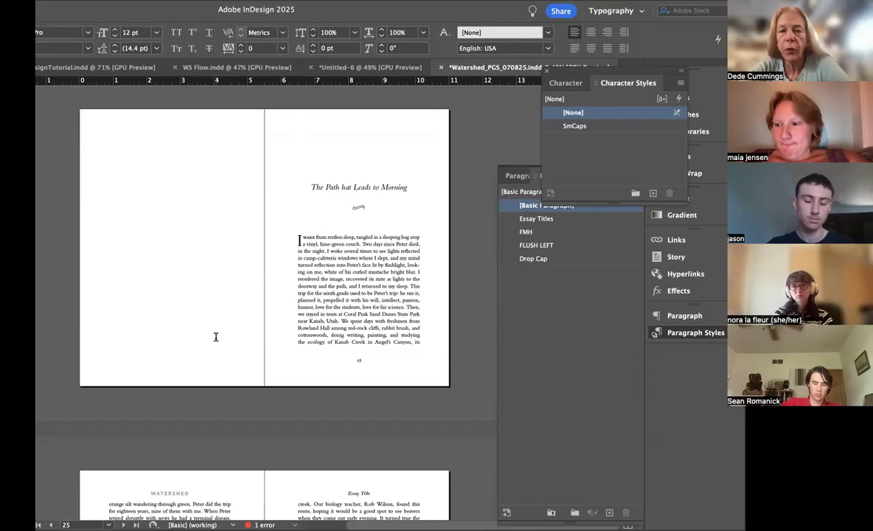
Step: Remove one blank line between the ornament and the opening paragraph on page 25
click(328, 199)
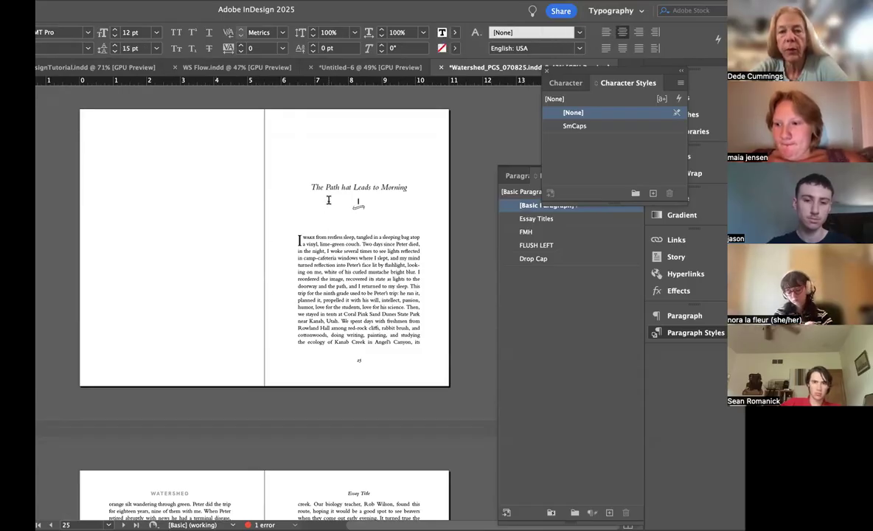
key(Return)
key(Escape)
key(super+z)
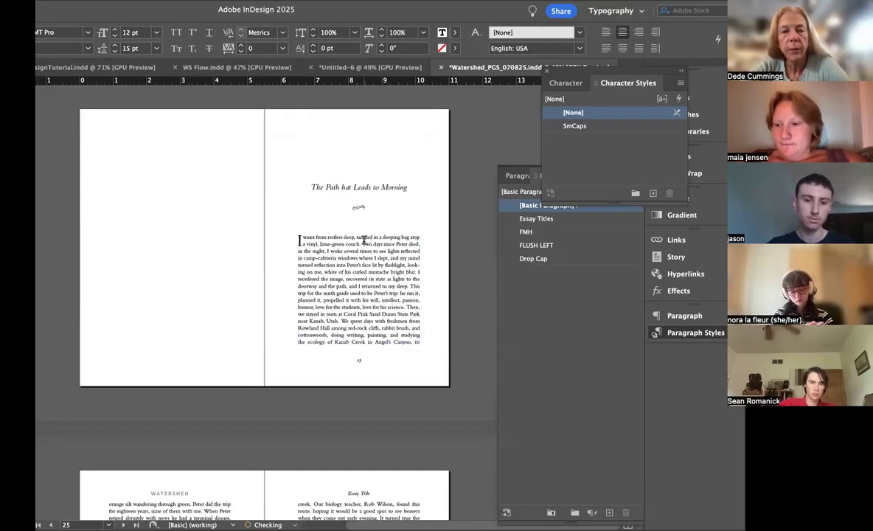
key(BackSpace)
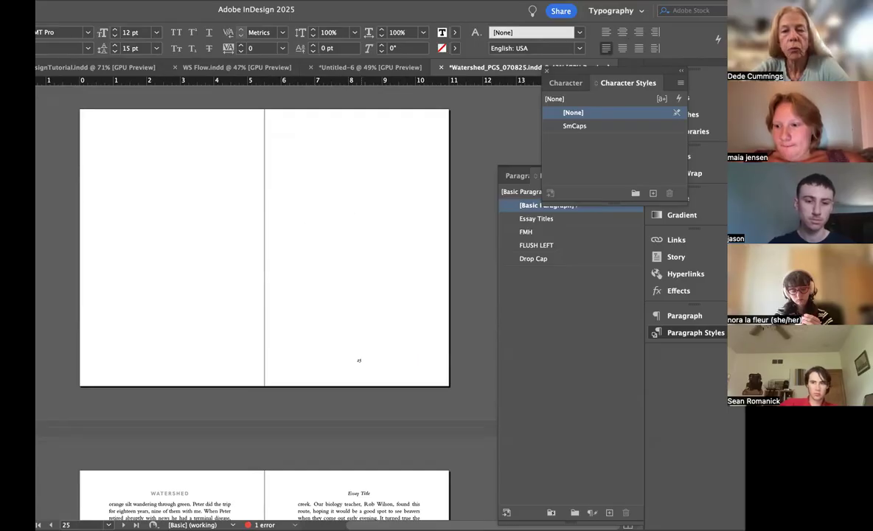
super+click(236, 244)
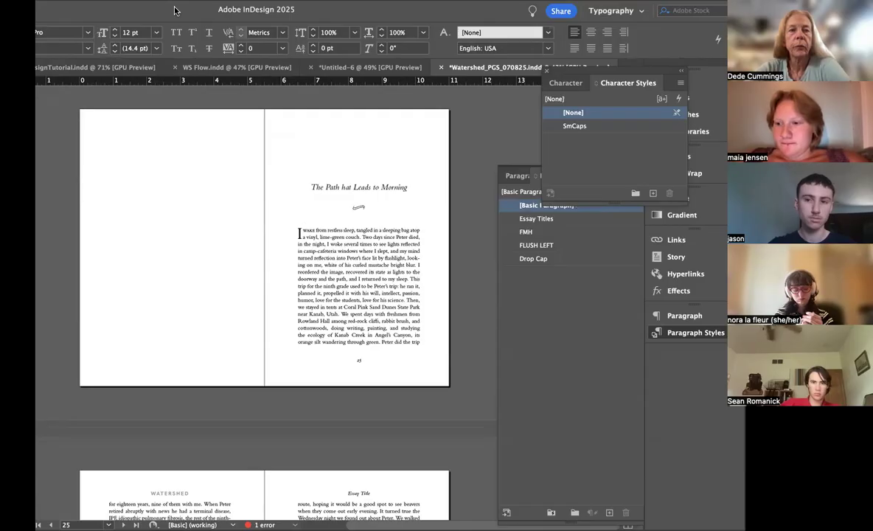
Step: Turn off preview mode and set the space before the opening paragraph on page 25 to 0.125 in
drag(174, 11, 209, 11)
key(w)
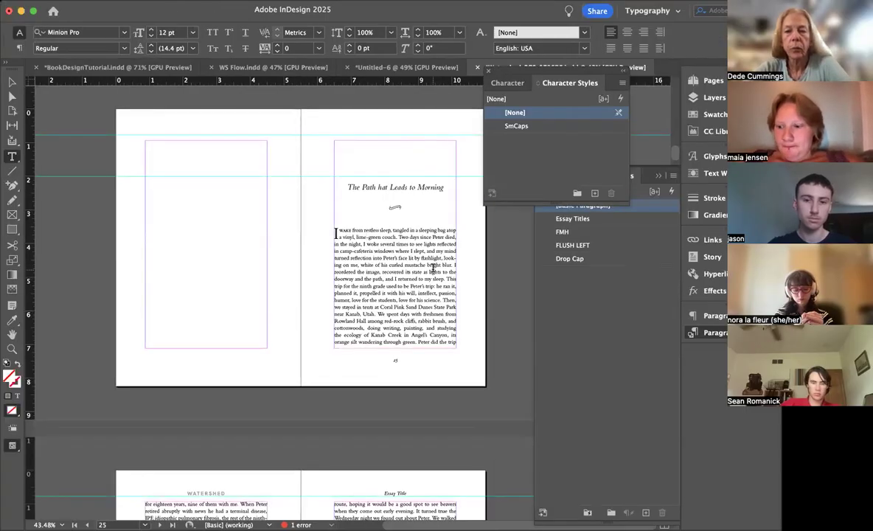
click(395, 333)
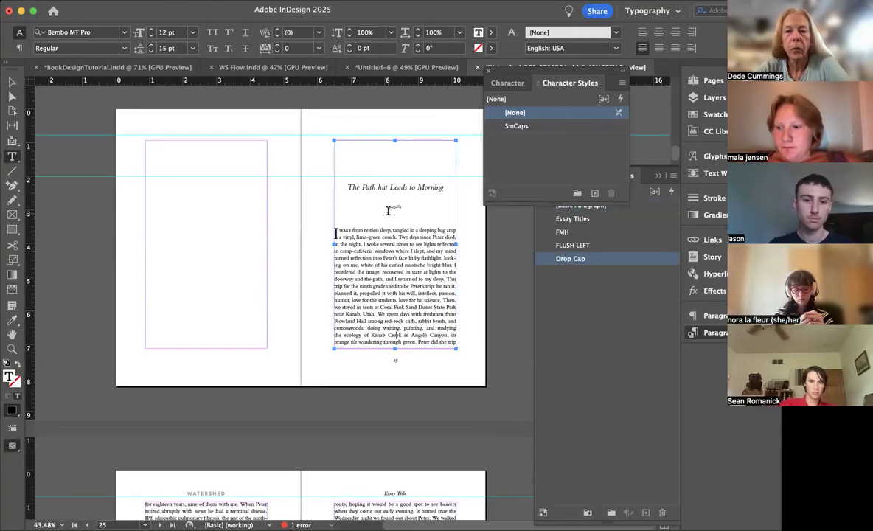
scroll(392, 329, down, 5)
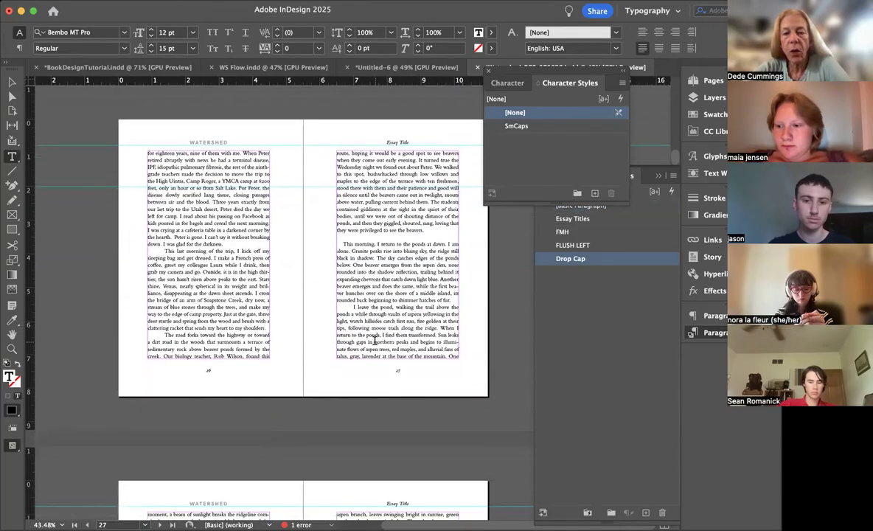
scroll(351, 272, up, 5)
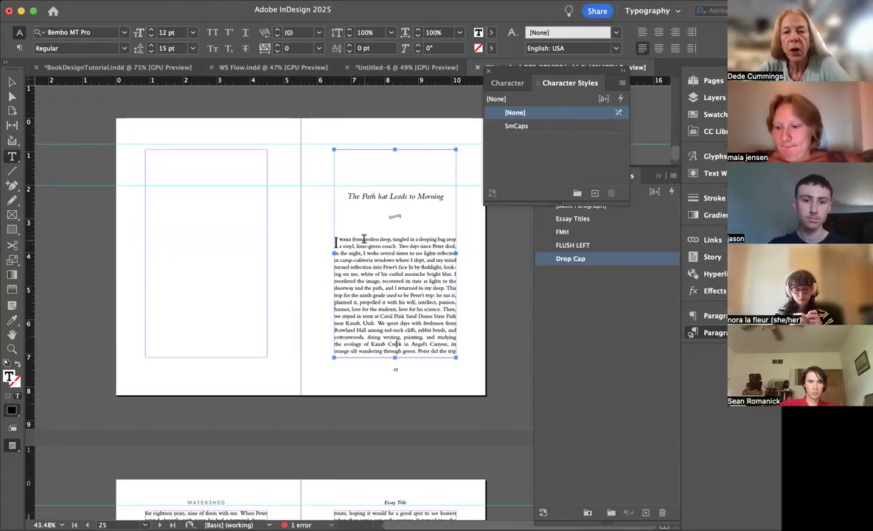
click(363, 239)
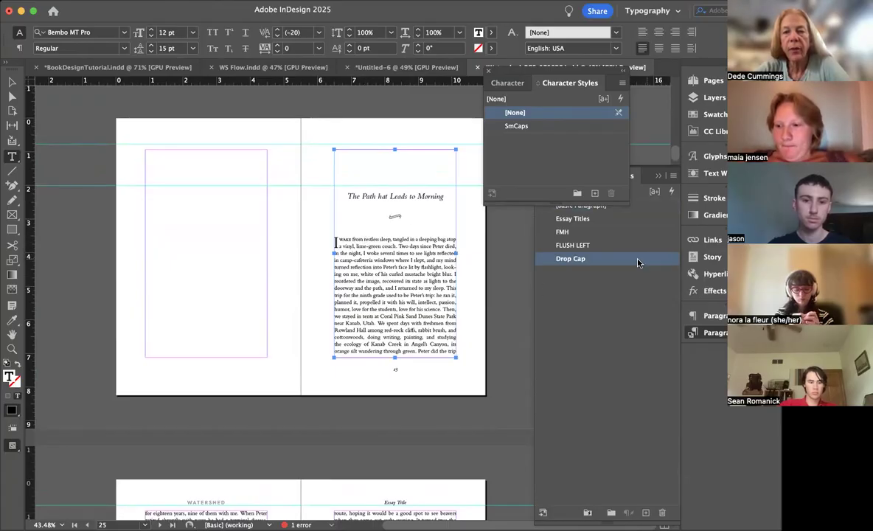
click(17, 48)
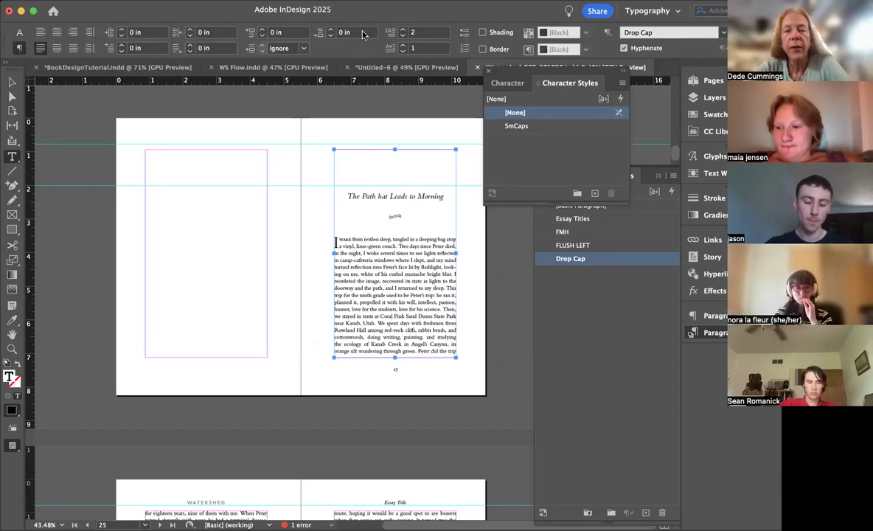
click(262, 29)
click(261, 29)
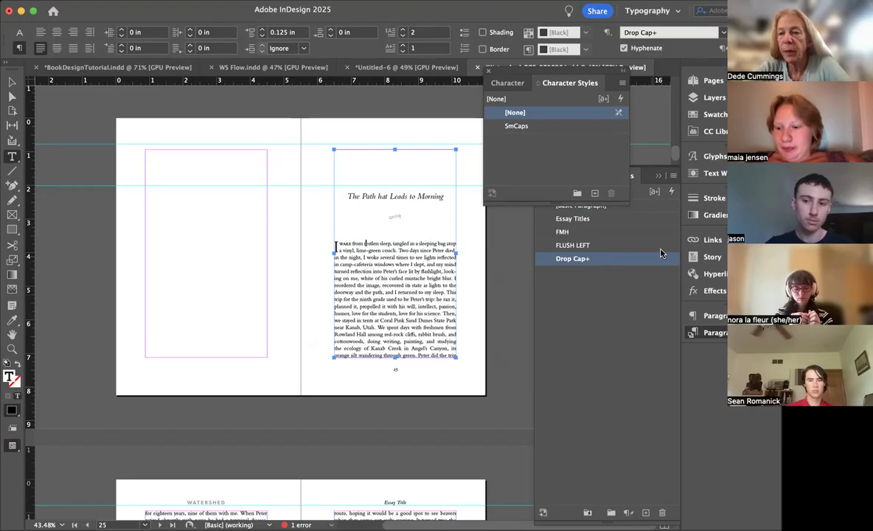
Step: Create a paragraph style named DropCapwithSpaceAbove, based on Drop Cap, from the opening paragraph's formatting
click(673, 177)
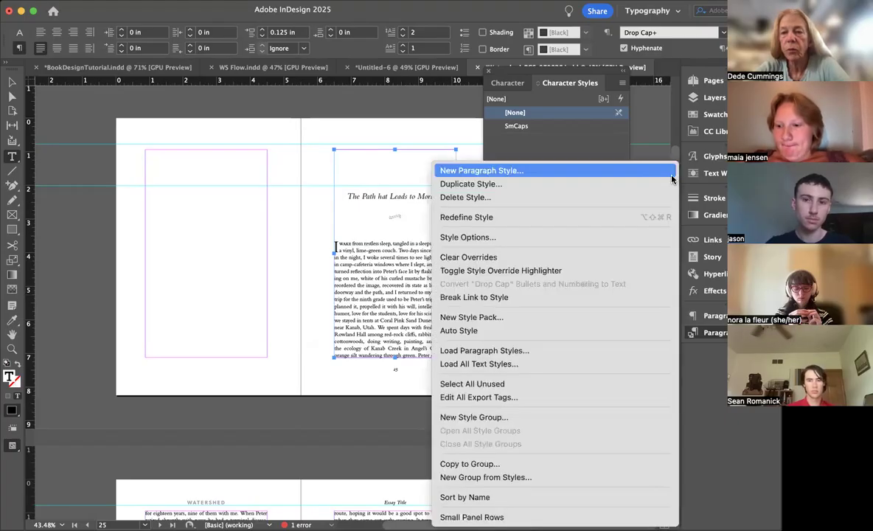
click(498, 171)
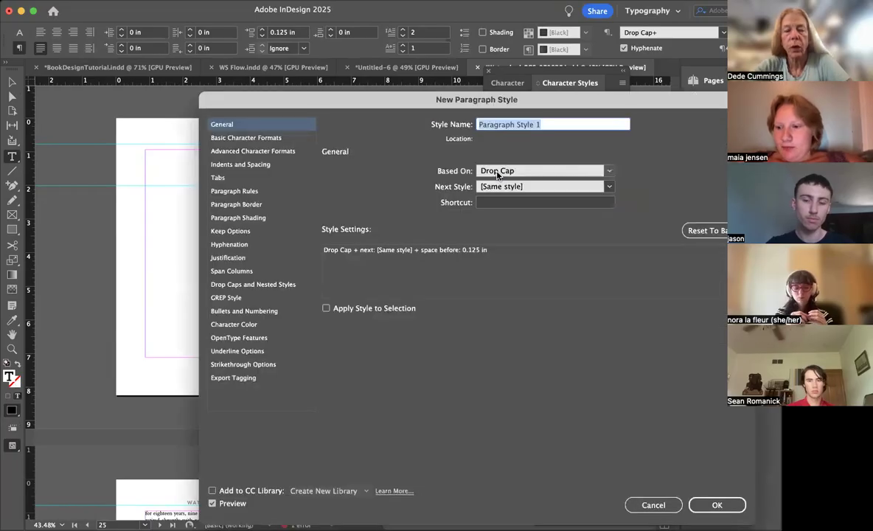
text(DropCap)
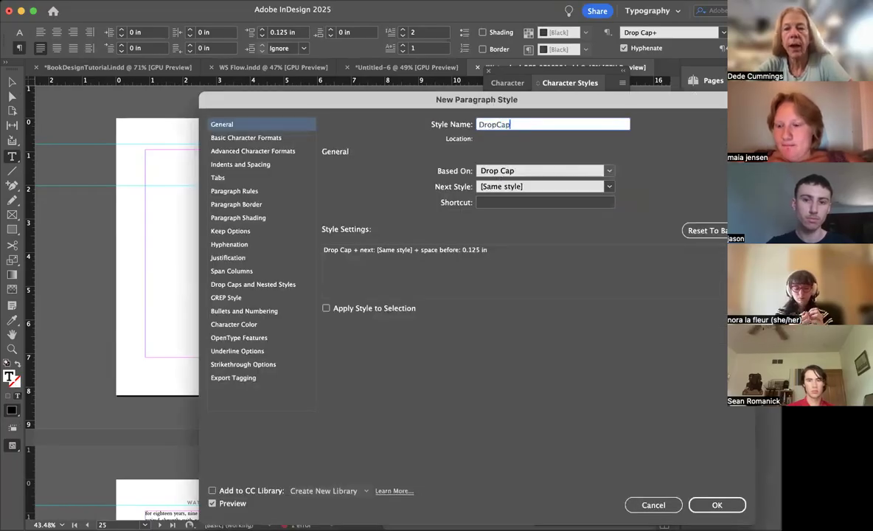
text(withSpaceAbove)
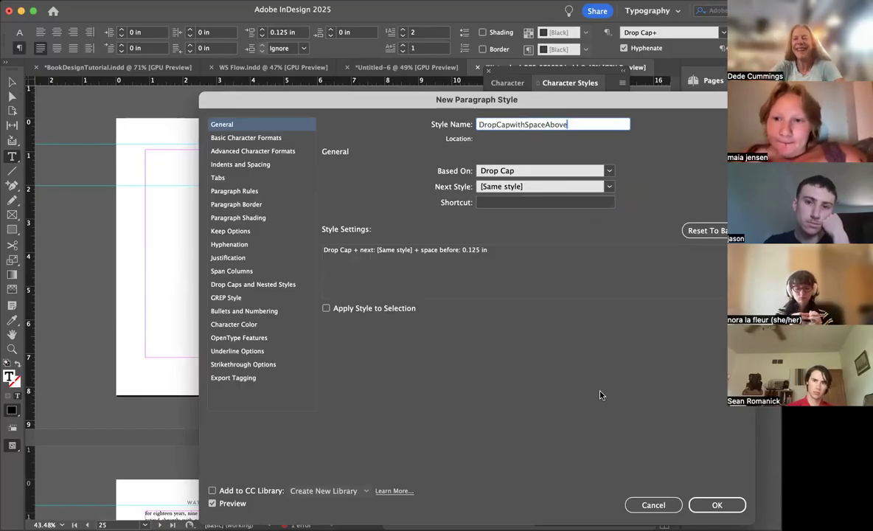
key(Return)
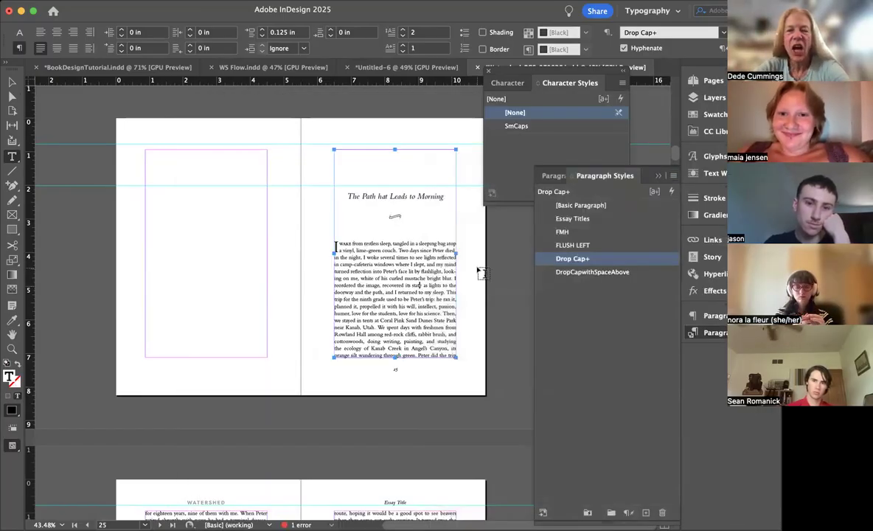
click(490, 293)
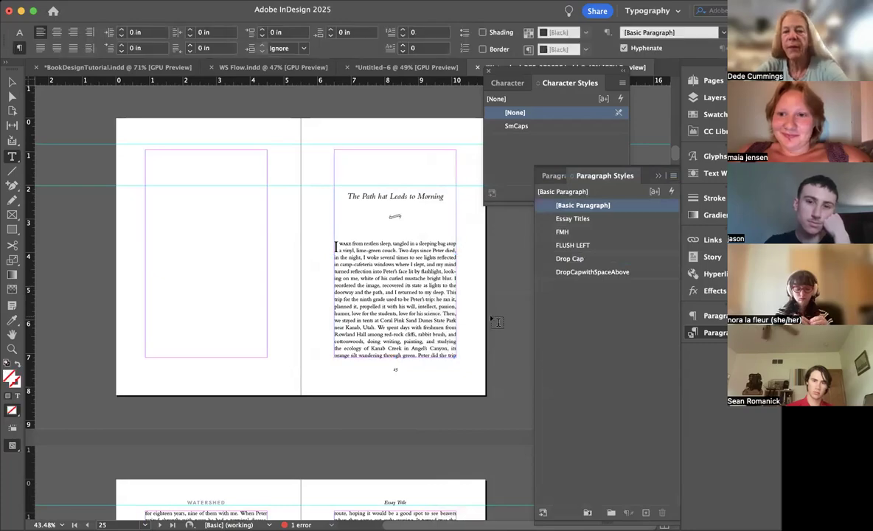
Step: Inspect the first-line indents on page 27 and select the extra tab before "I leave the pond"
scroll(496, 323, down, 10)
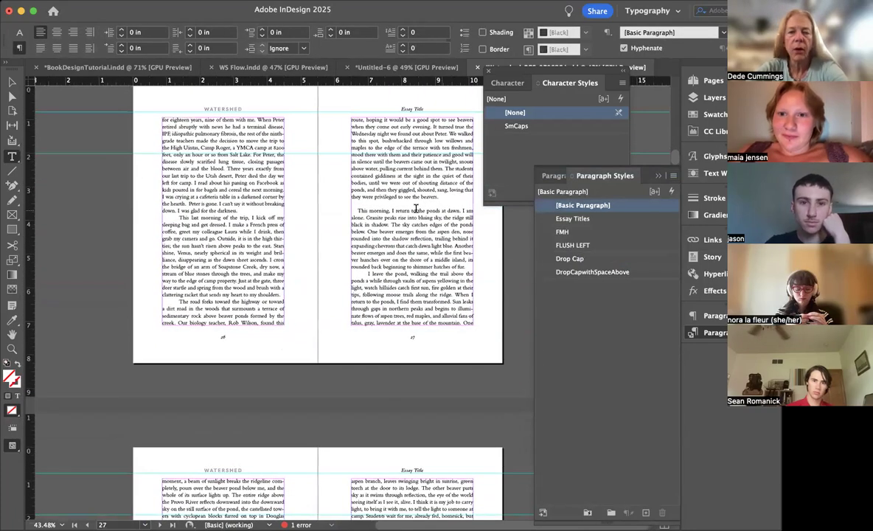
scroll(415, 210, up, 5)
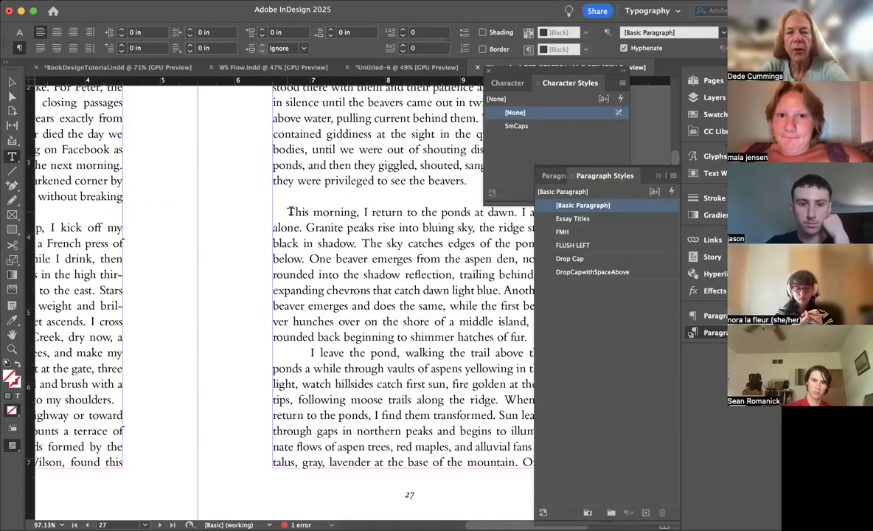
click(289, 211)
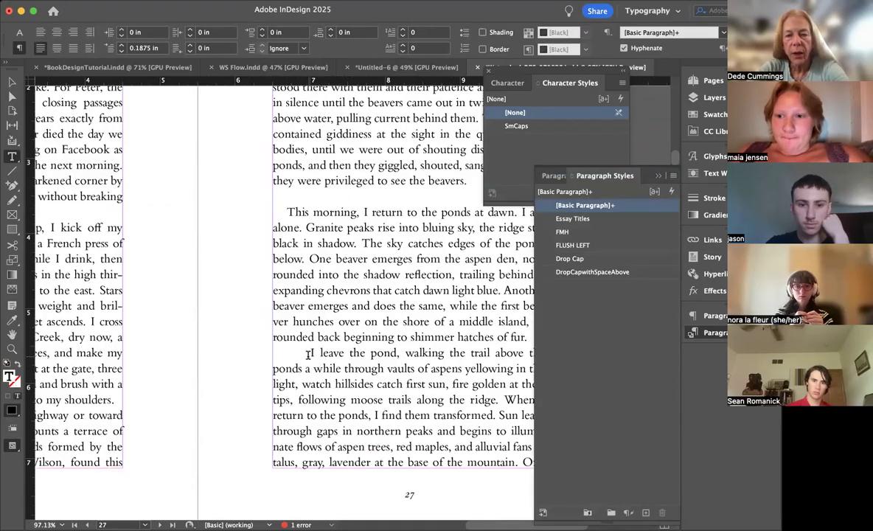
drag(311, 353, 276, 351)
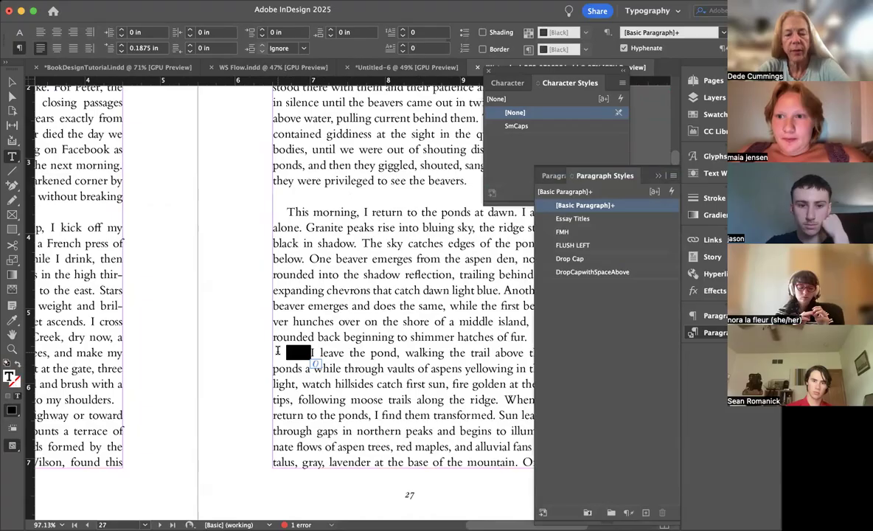
scroll(278, 351, down, 4)
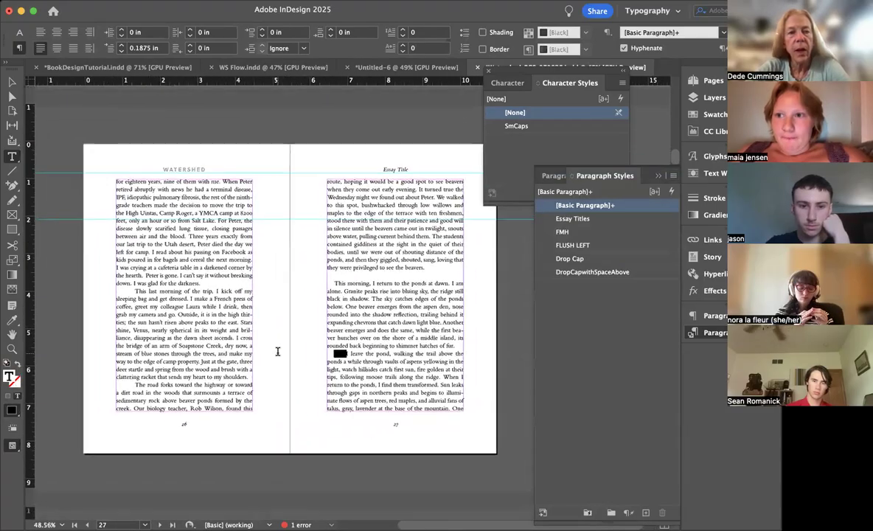
Step: Remove every tab character from the story by finding ^t and replacing all occurrences with nothing
click(168, 186)
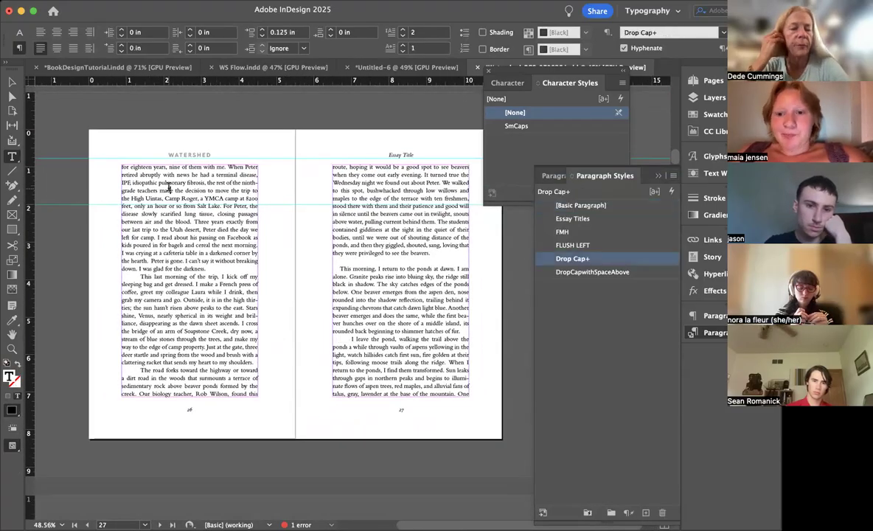
key(super+f)
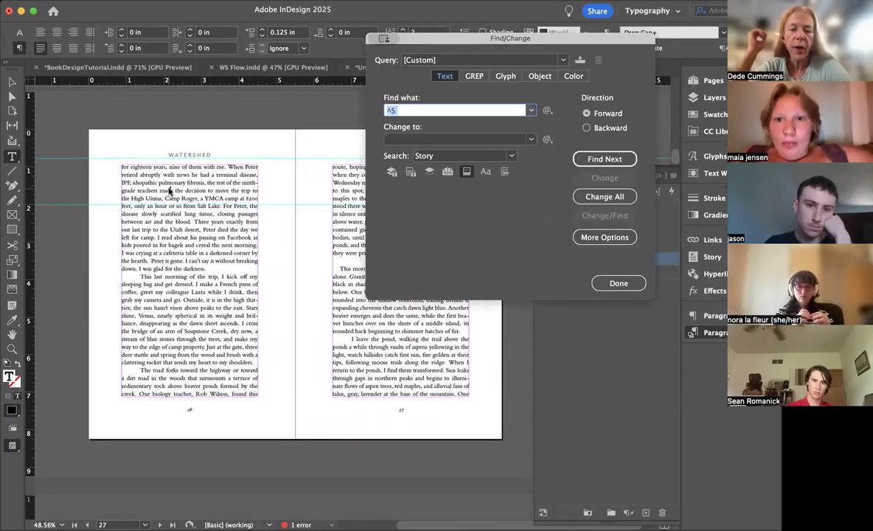
text(^t)
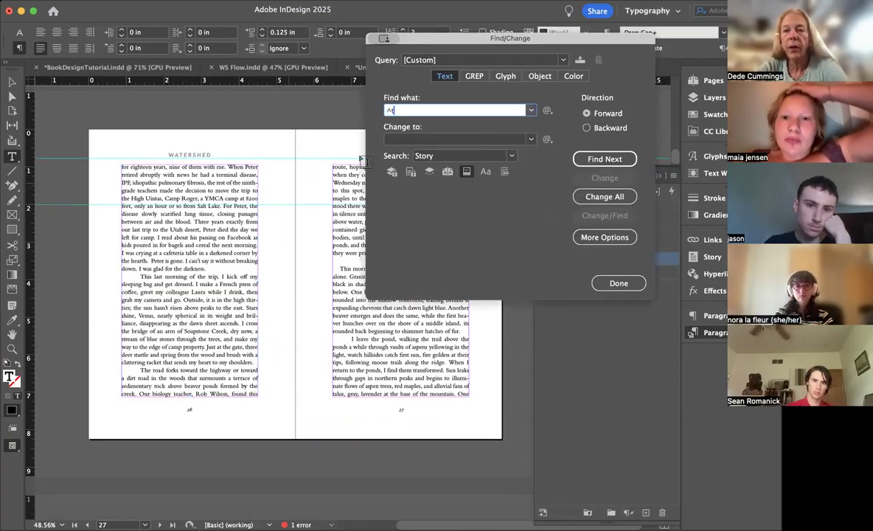
key(Tab)
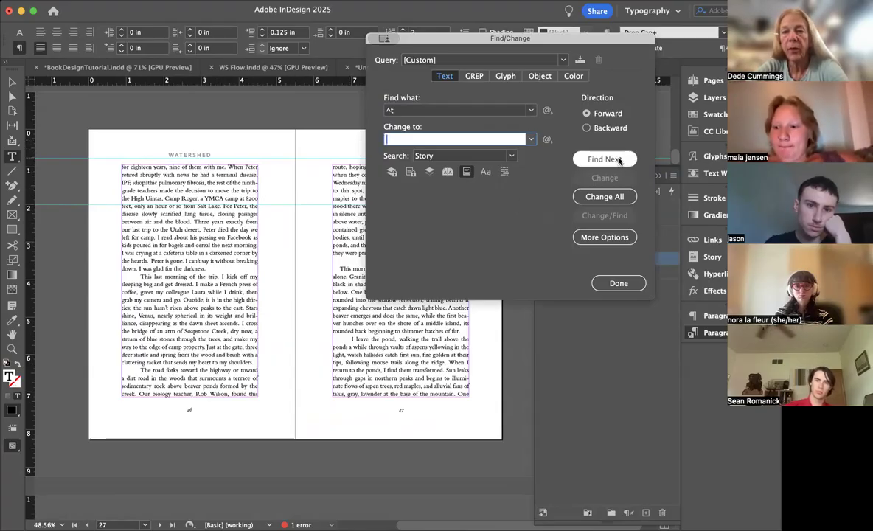
click(617, 159)
click(604, 178)
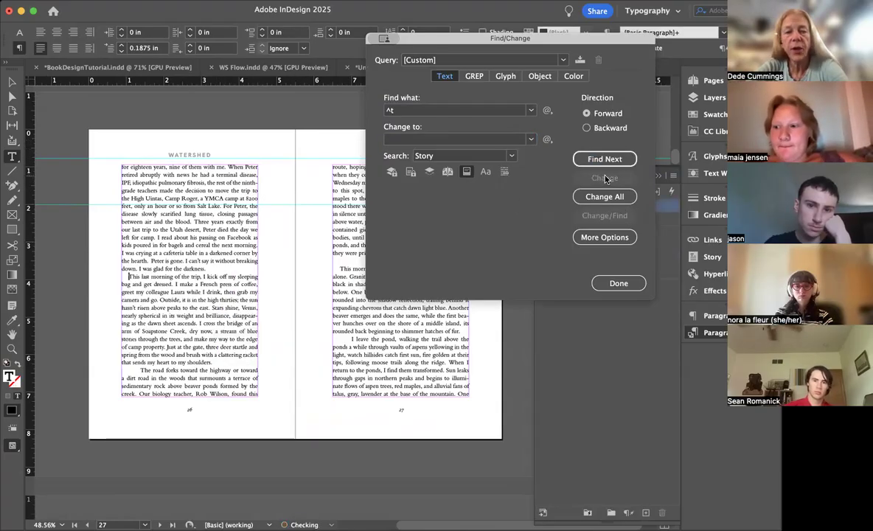
click(605, 197)
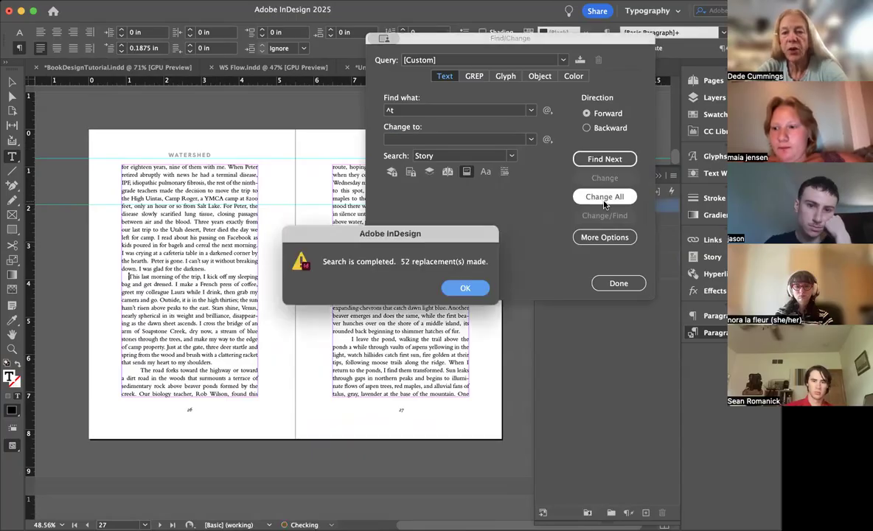
click(465, 288)
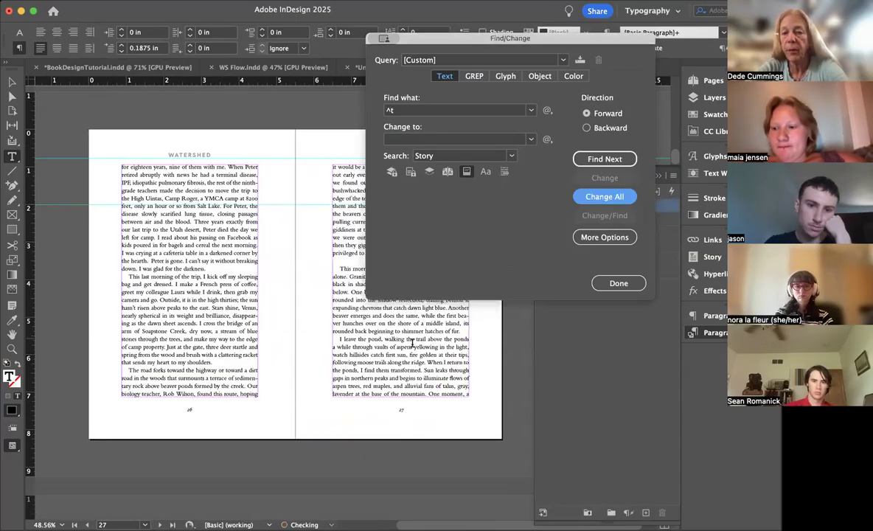
click(631, 283)
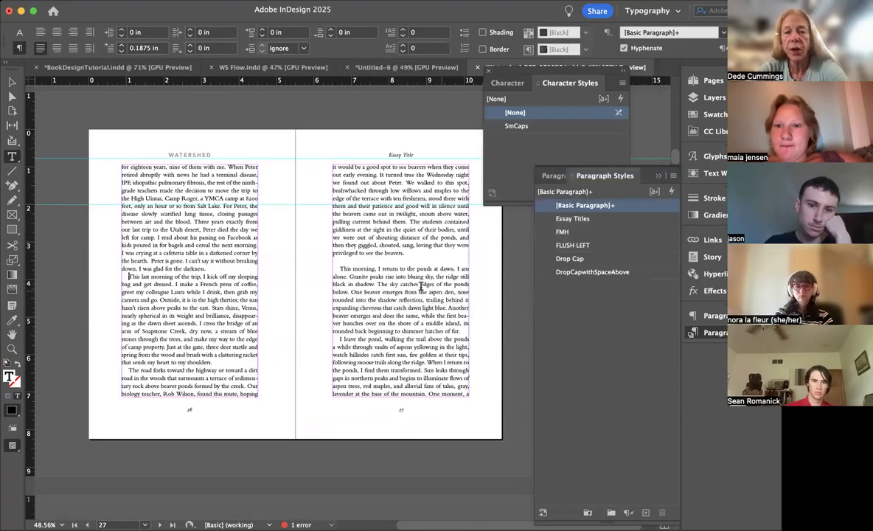
Step: Apply the FLUSH LEFT paragraph style to the paragraph starting "This morning, I return to the ponds" on page 27
click(573, 245)
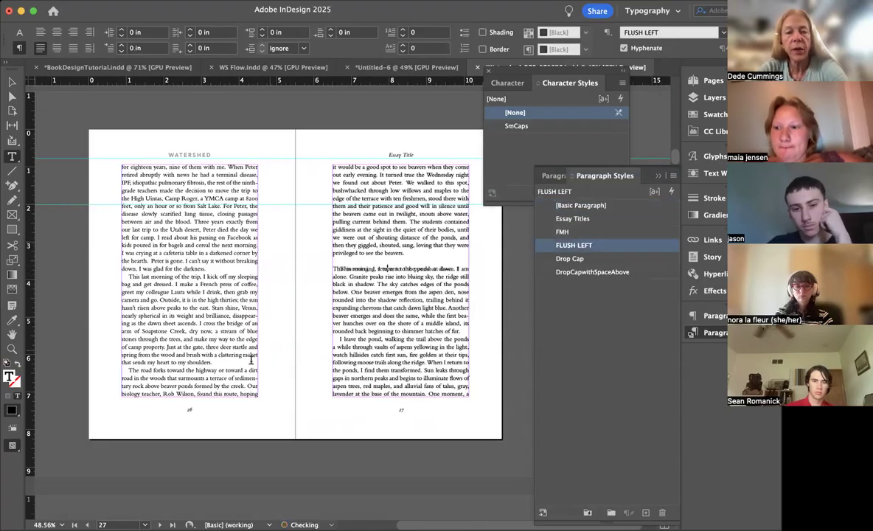
click(245, 365)
Step: Push the "Feathers in Tar" essay from page 30 to page 31 and insert blank lines above its title
scroll(244, 365, down, 2)
scroll(245, 365, down, 5)
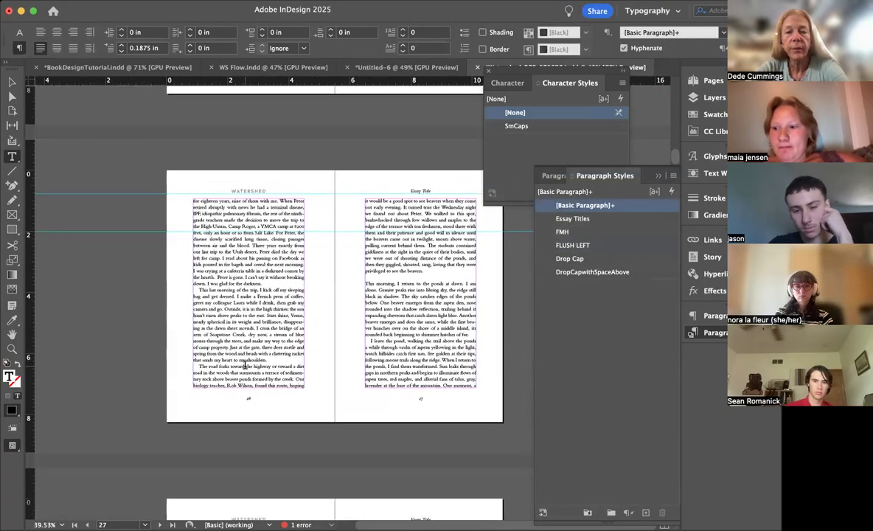
scroll(245, 365, down, 10)
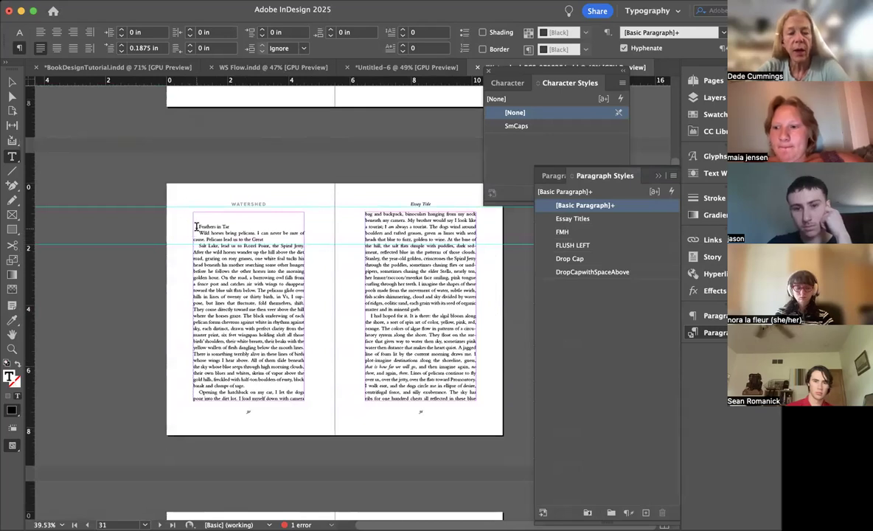
key(KP_Enter)
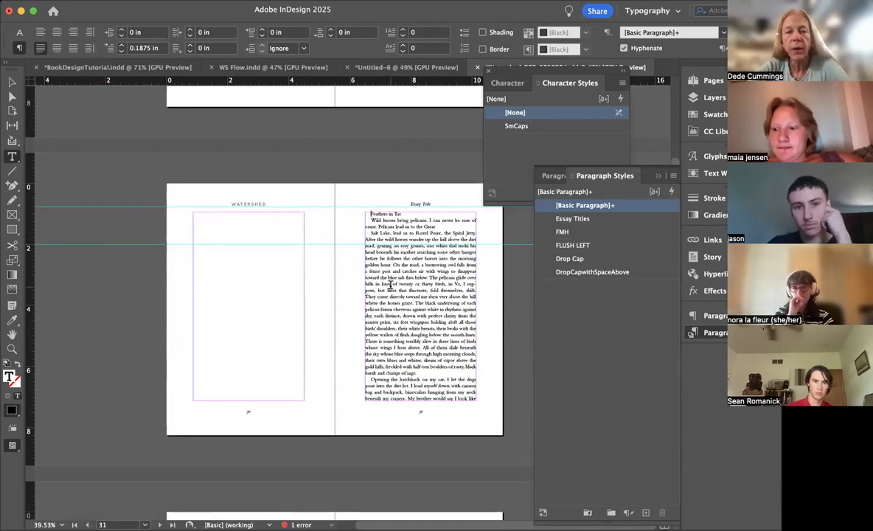
key(Return)
key(Return)
key(Return)
key(Return)
key(Return)
key(Return)
key(Return)
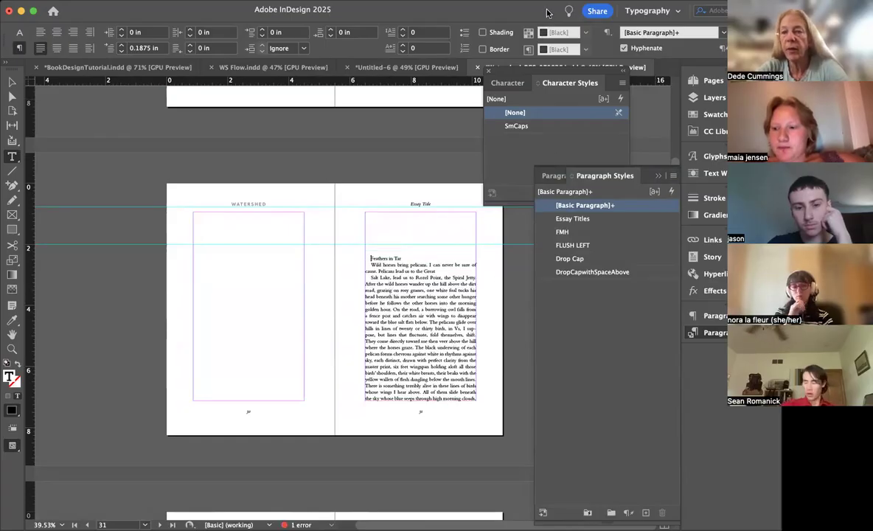
Step: Apply the [None] parent to page 30 and the B-Essay Page parent to page 31
drag(507, 10, 487, 8)
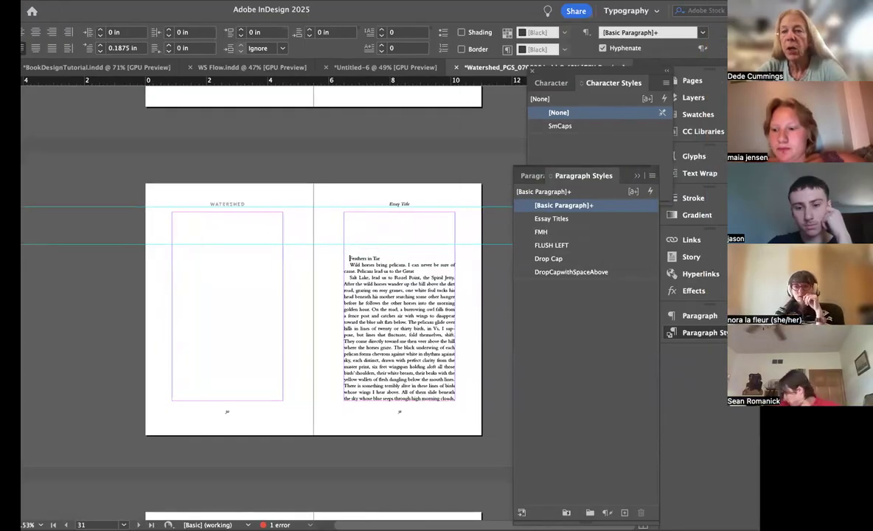
click(693, 81)
scroll(603, 232, down, 3)
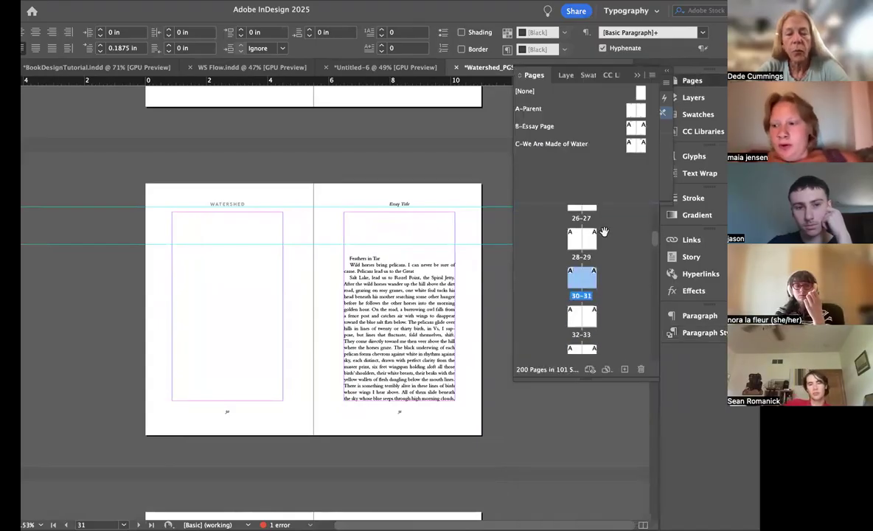
click(468, 383)
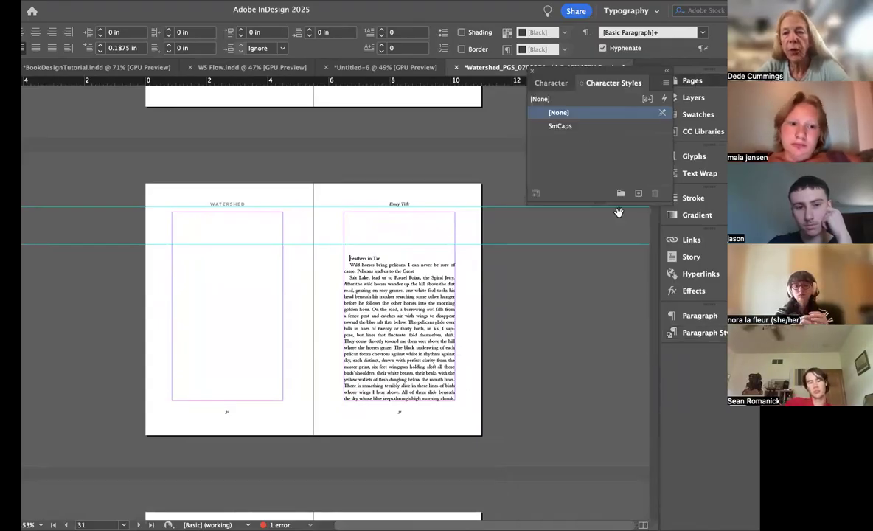
drag(565, 284, 570, 284)
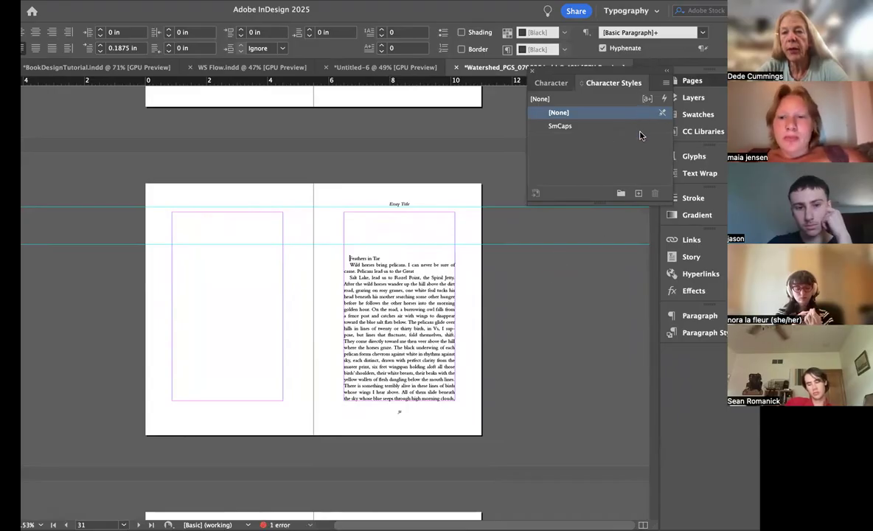
click(691, 81)
drag(642, 128, 592, 280)
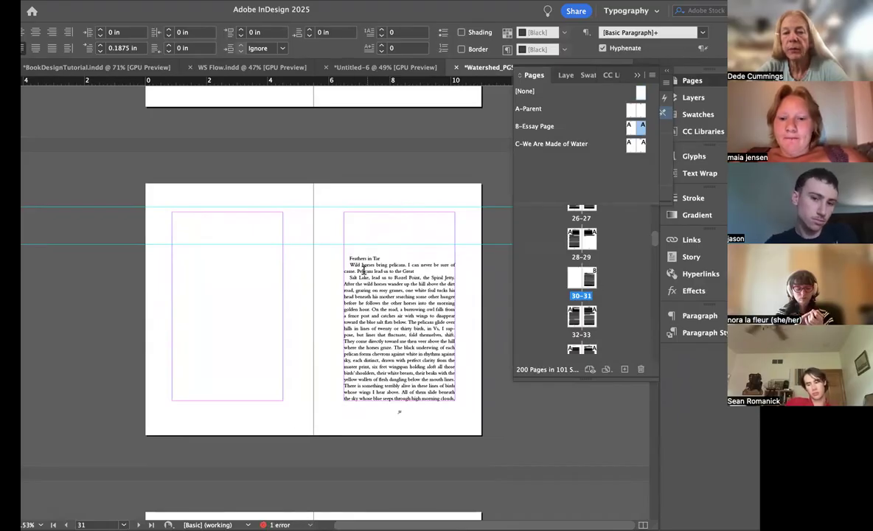
Step: Apply the Essay Titles paragraph style to "Feathers in Tar" on page 31 and insert four blank lines below it
click(699, 333)
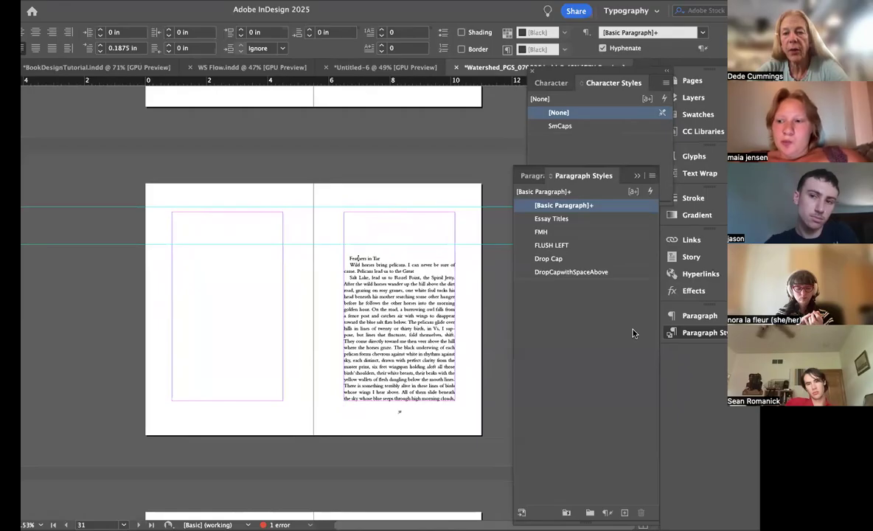
click(554, 219)
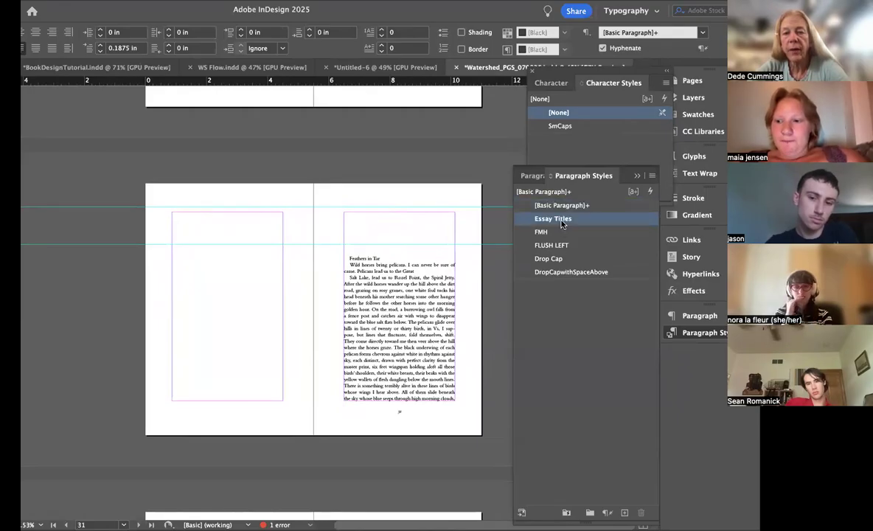
click(347, 266)
scroll(348, 263, up, 5)
scroll(348, 262, down, 3)
scroll(348, 262, right, 2)
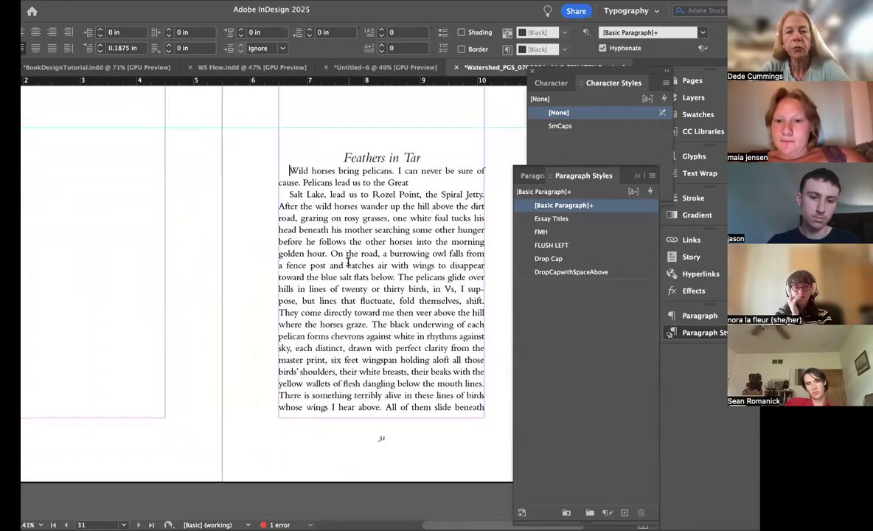
key(Return)
key(Return)
key(Return)
key(Return)
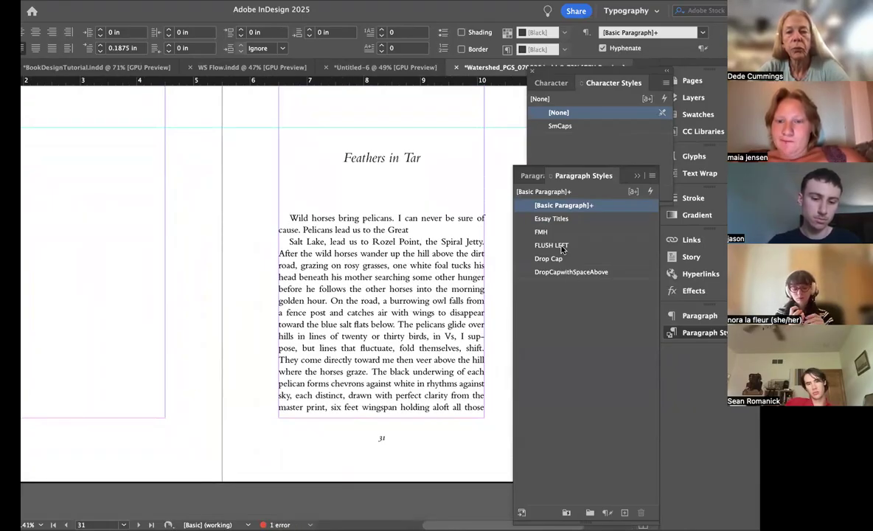
Step: Apply the Drop Cap paragraph style to the "Wild horses" paragraph and the SmCaps character style to the rest of its first word
click(560, 245)
click(549, 258)
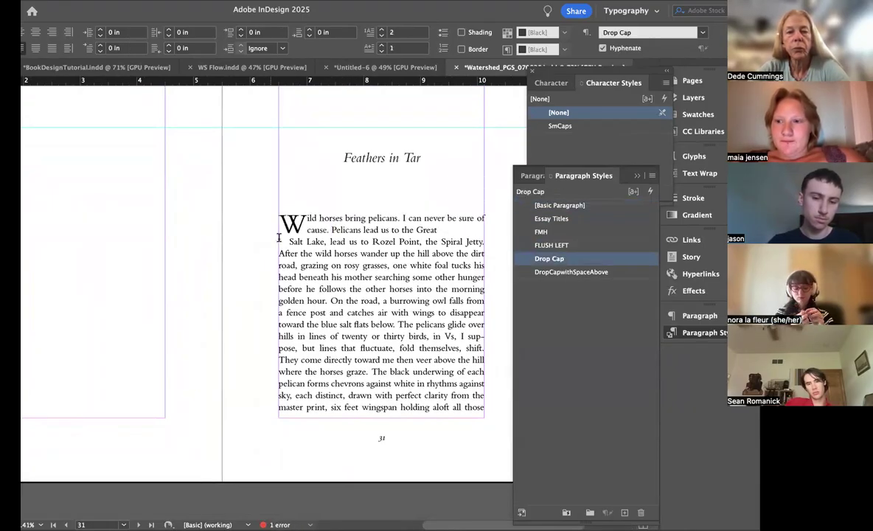
click(287, 242)
click(317, 218)
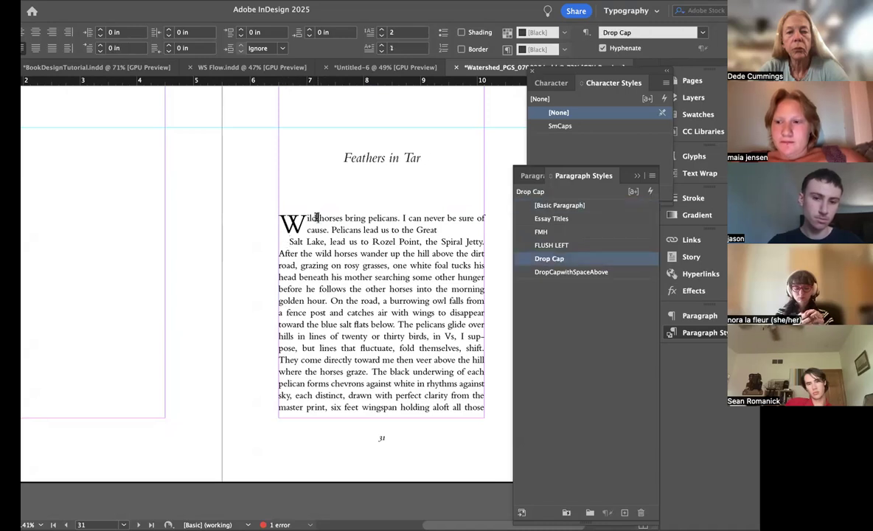
click(560, 126)
click(344, 327)
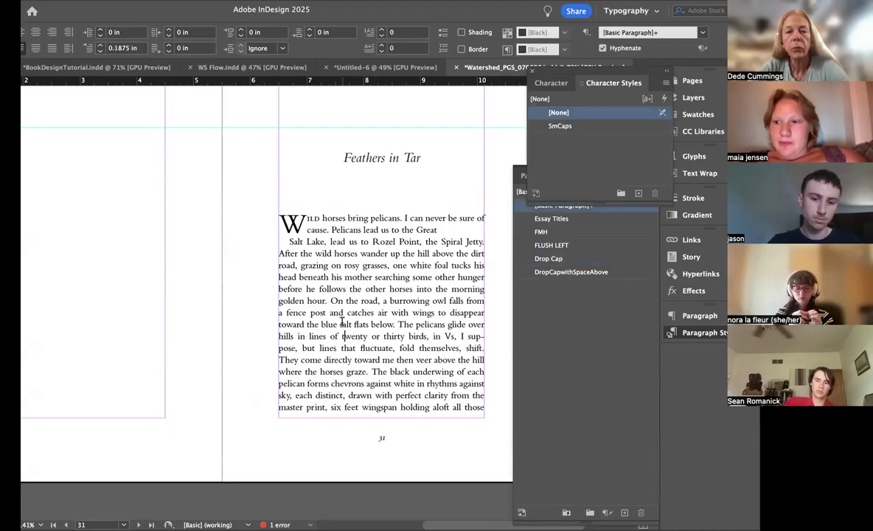
Step: Remove two blank lines above the "Feathers in Tar" title and add one blank line below it
scroll(341, 321, up, 3)
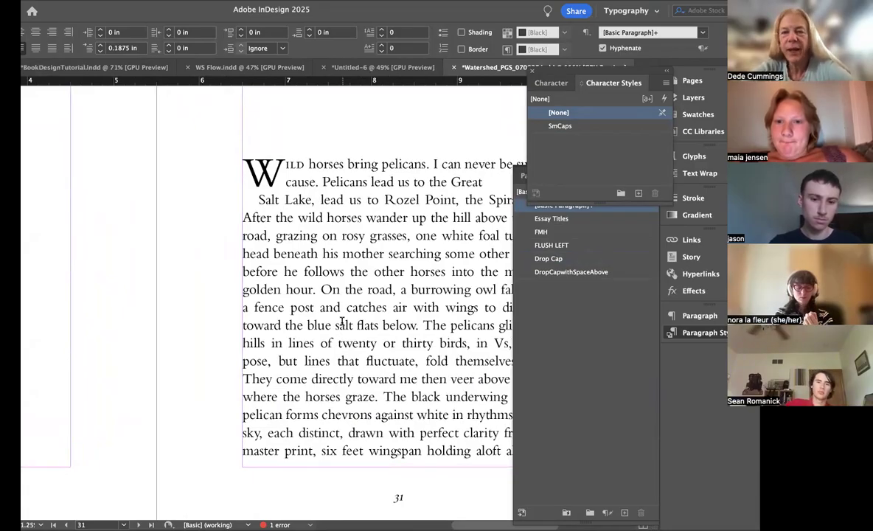
scroll(342, 324, up, 3)
scroll(342, 324, right, 2)
scroll(342, 325, down, 4)
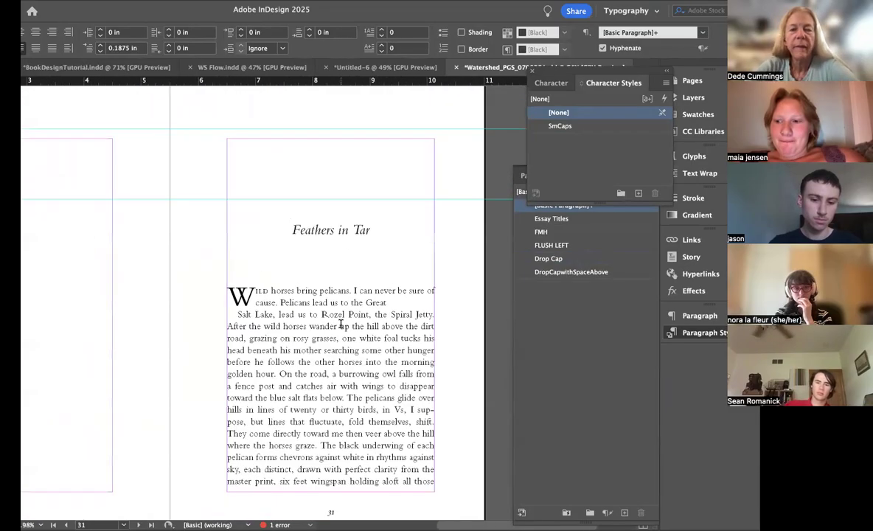
click(291, 236)
key(BackSpace)
key(BackSpace)
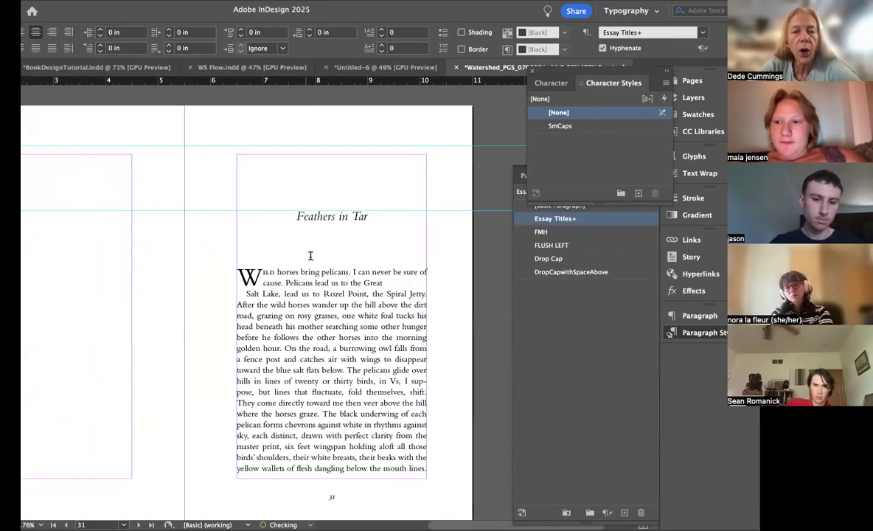
key(Return)
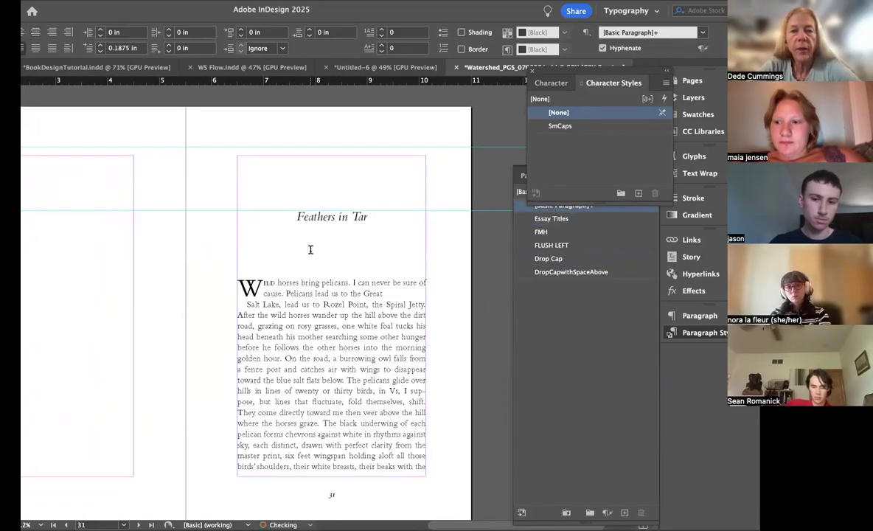
Step: On page 25, remove one blank line above the essay title and add one between the title and the ornament
scroll(311, 250, down, 5)
scroll(310, 250, up, 6)
scroll(311, 250, up, 6)
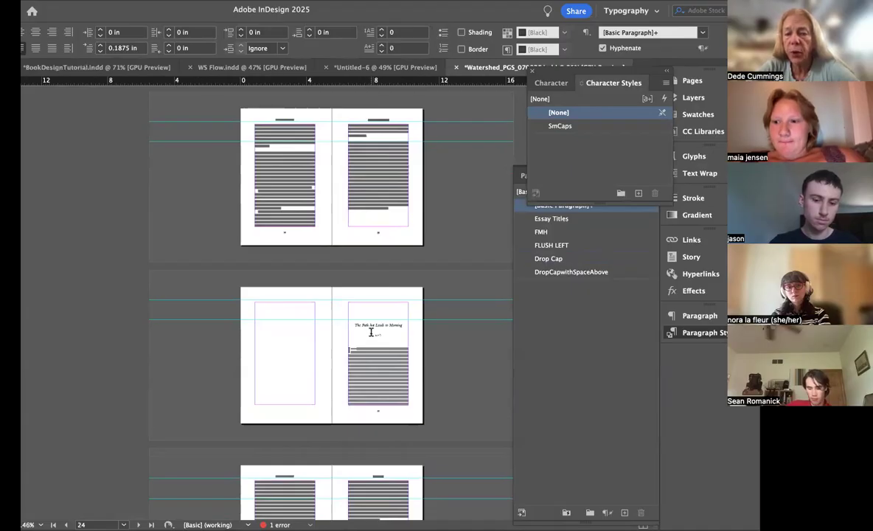
alt+scroll(371, 332, up, 3)
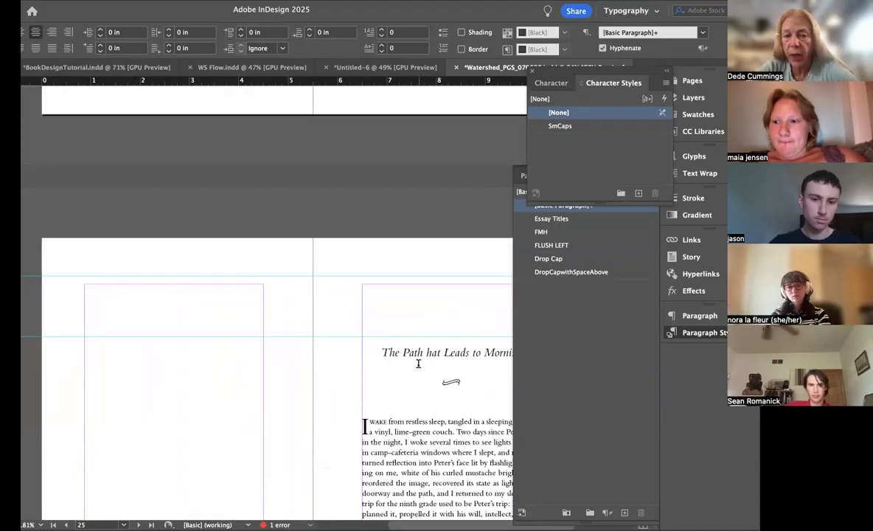
click(380, 352)
key(BackSpace)
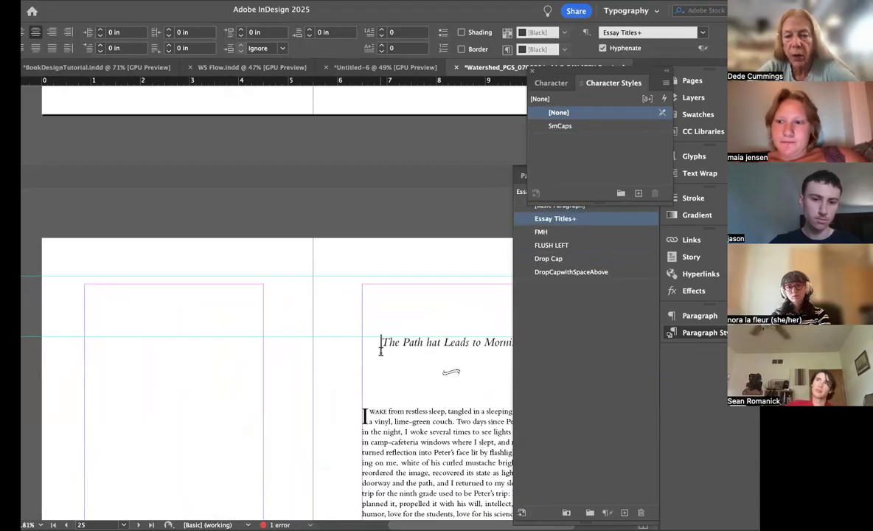
click(452, 356)
key(Return)
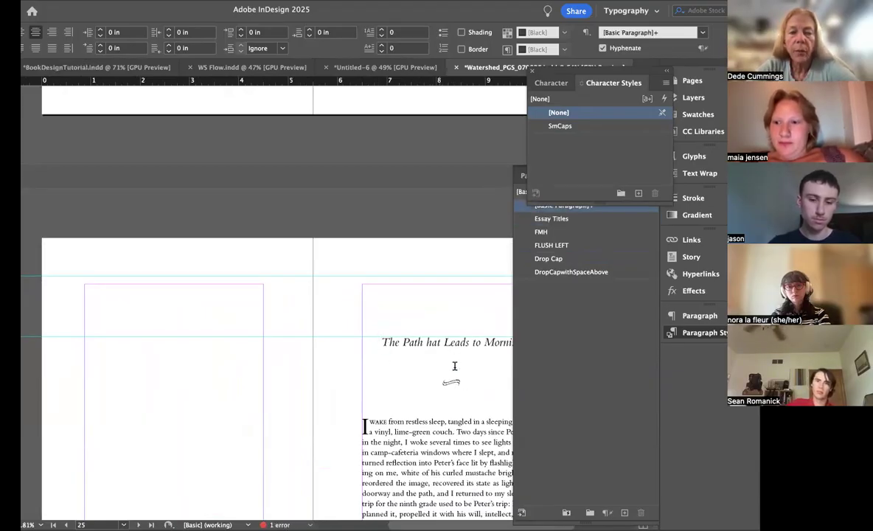
Step: Copy the ornament and its surrounding blank lines from page 25 and paste them over the blank lines below "Feathers in Tar"
drag(447, 352, 445, 405)
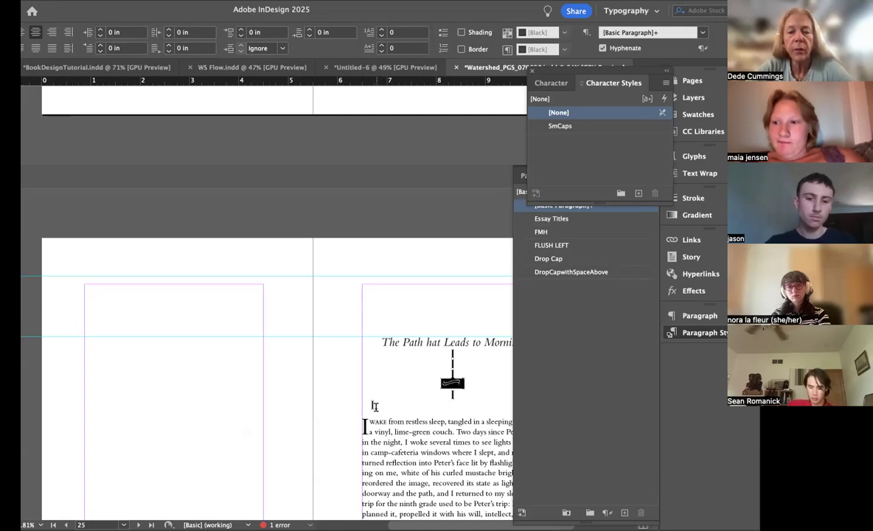
scroll(376, 406, down, 20)
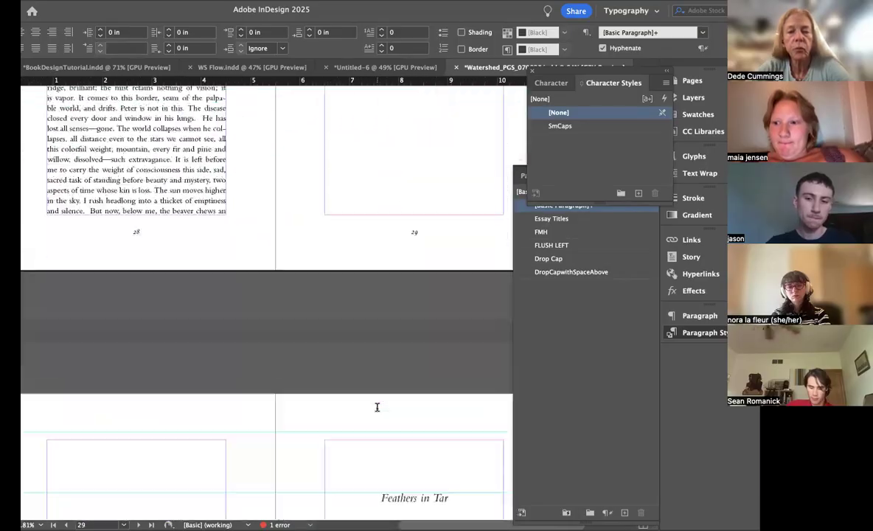
scroll(377, 407, up, 10)
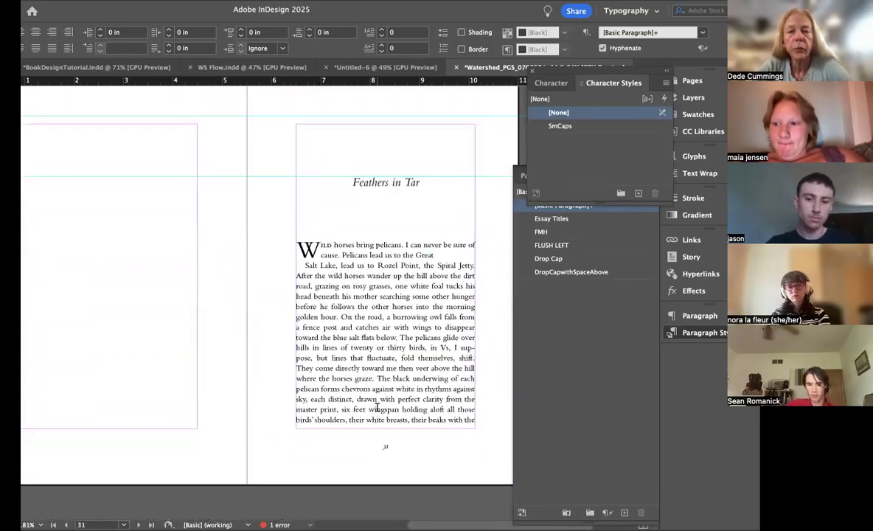
click(370, 194)
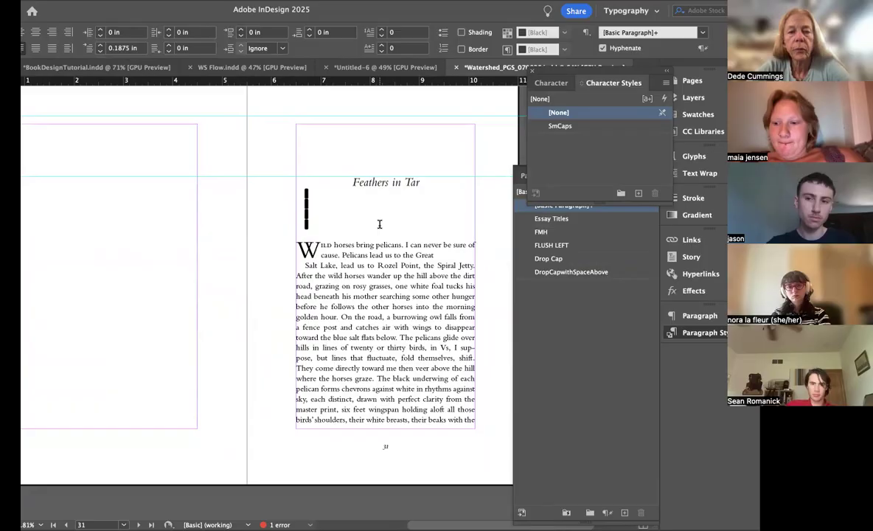
key(super+z)
key(super+z)
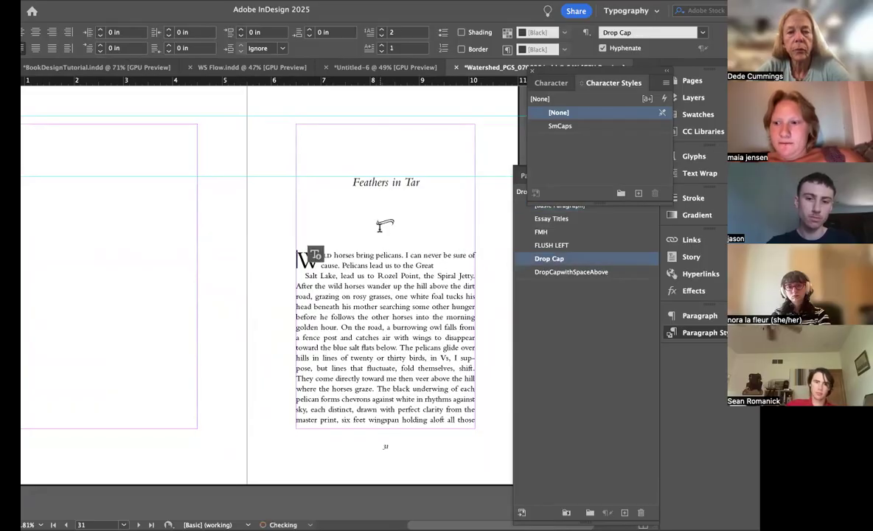
Step: Delete one blank line between the "Feathers in Tar" title and the ornament
click(240, 268)
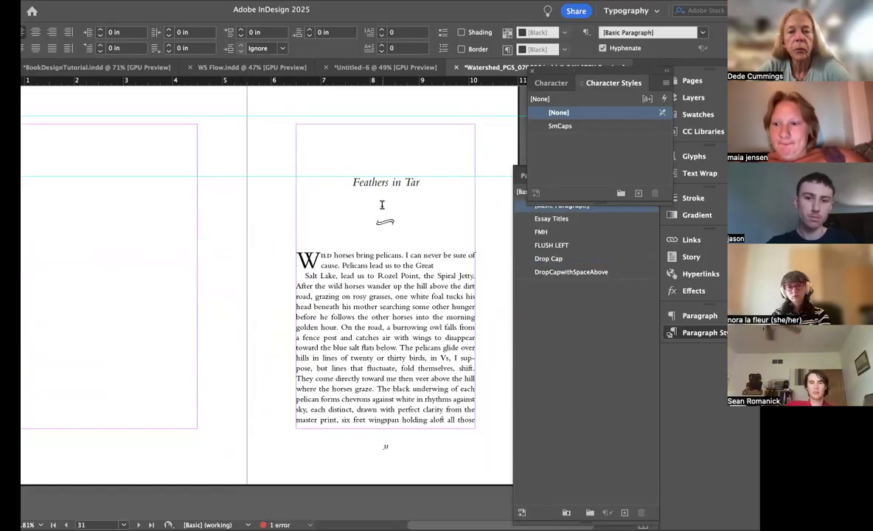
key(super+shift+l)
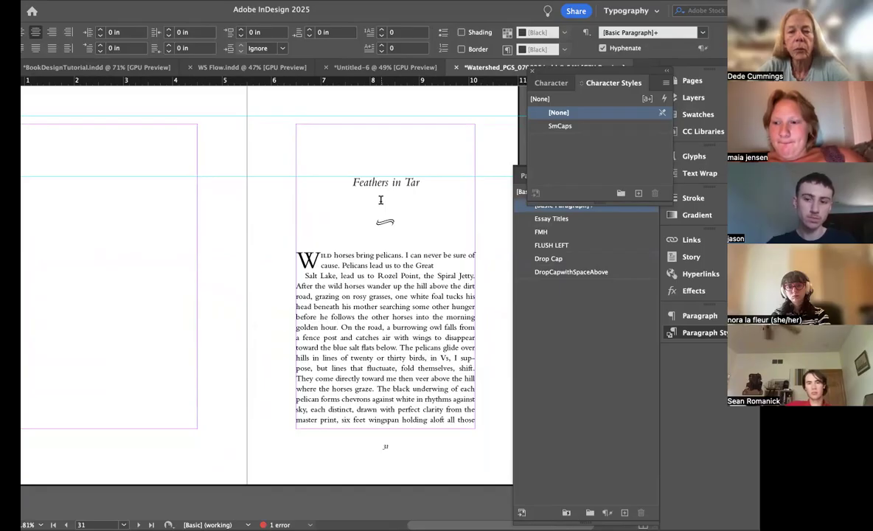
key(BackSpace)
click(259, 341)
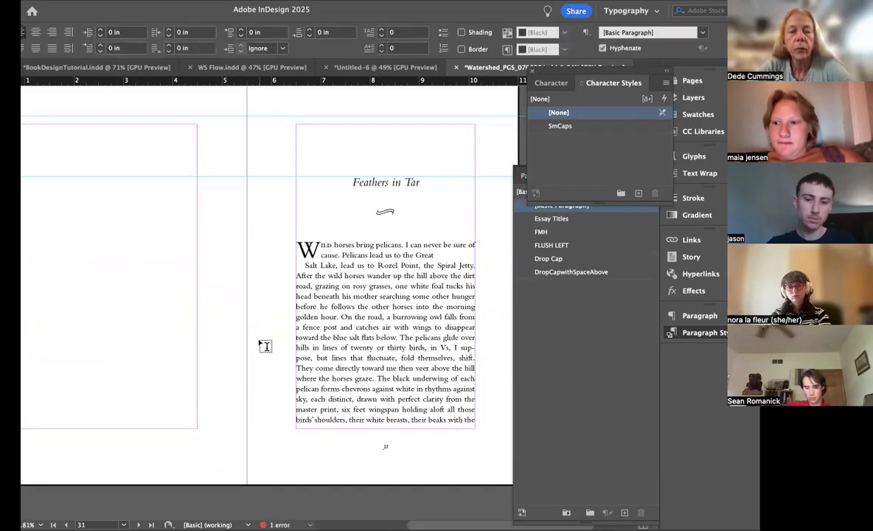
Step: Increase the space before the drop-cap paragraph on page 31 by two increments
scroll(260, 342, down, 3)
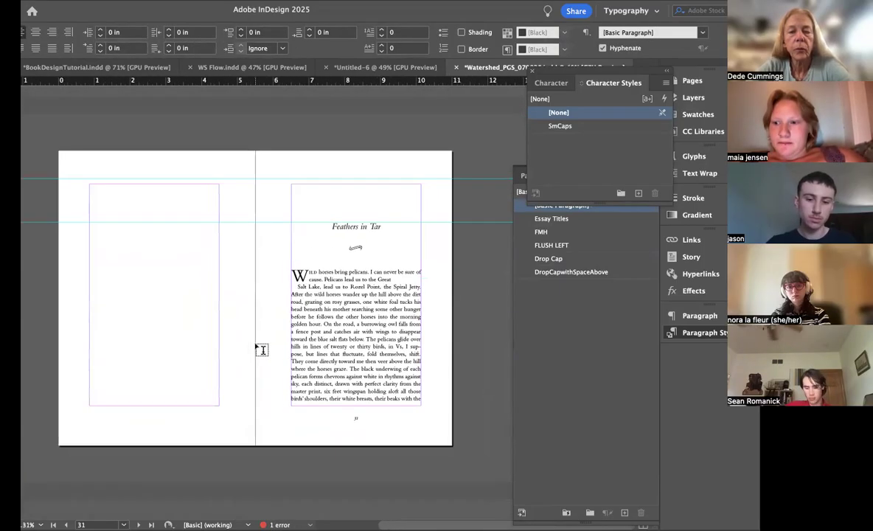
click(355, 272)
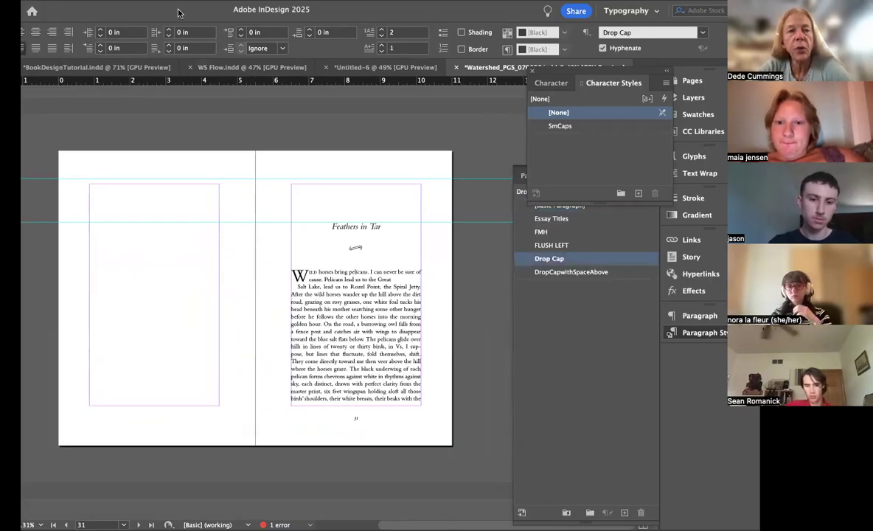
drag(178, 13, 199, 14)
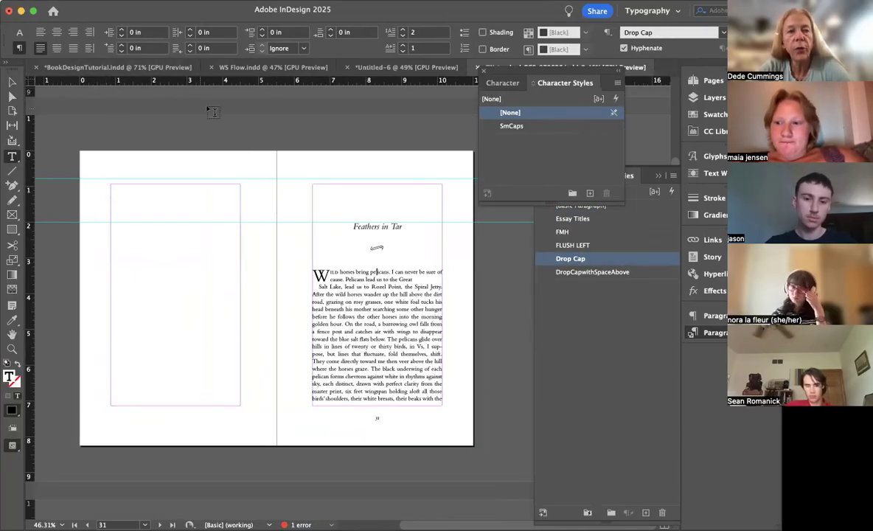
click(261, 33)
click(261, 32)
click(374, 287)
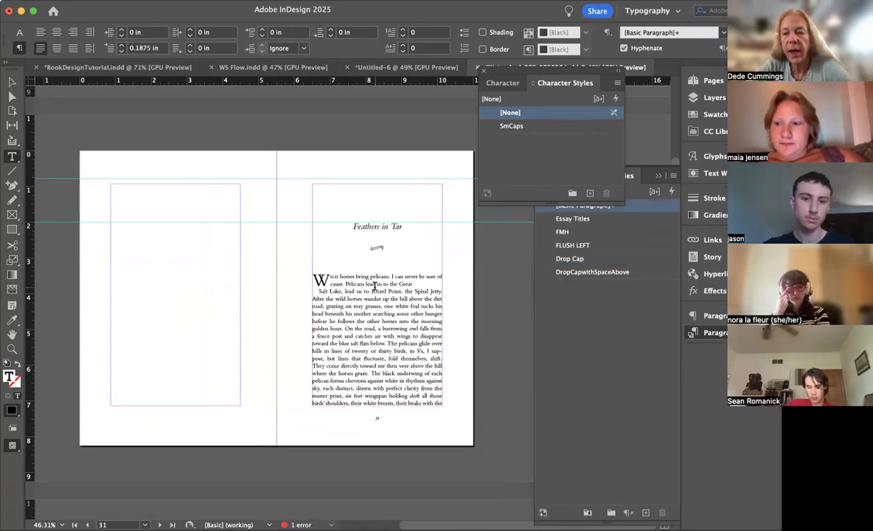
Step: Examine the line endings at the foot of the text on pages 31 to 33
scroll(375, 286, down, 3)
scroll(374, 286, up, 5)
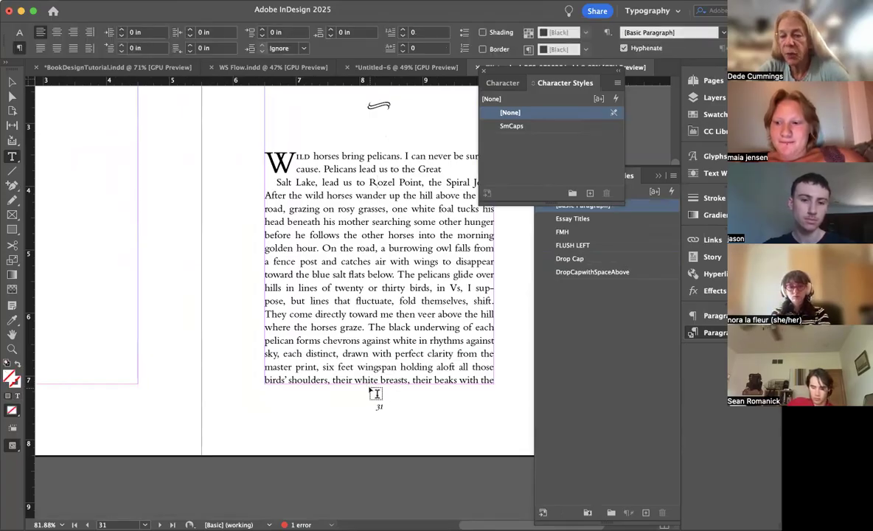
scroll(370, 387, down, 10)
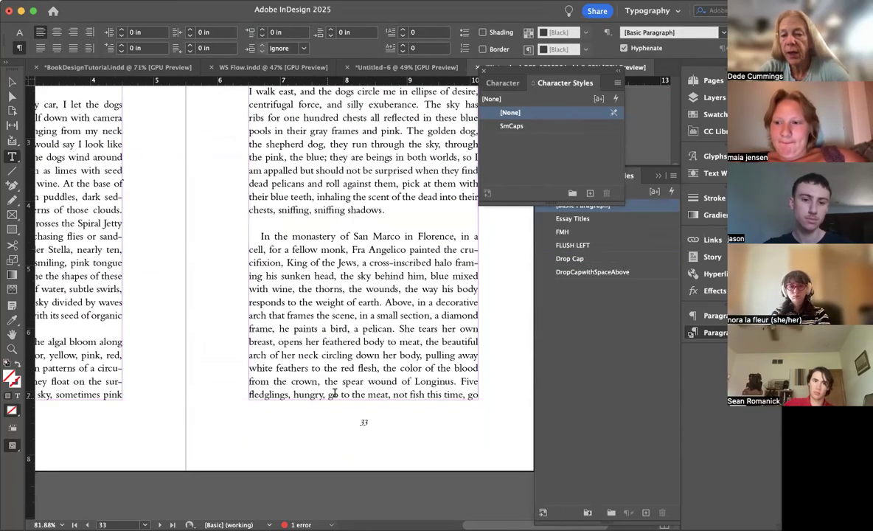
scroll(346, 387, left, 5)
scroll(346, 387, down, 2)
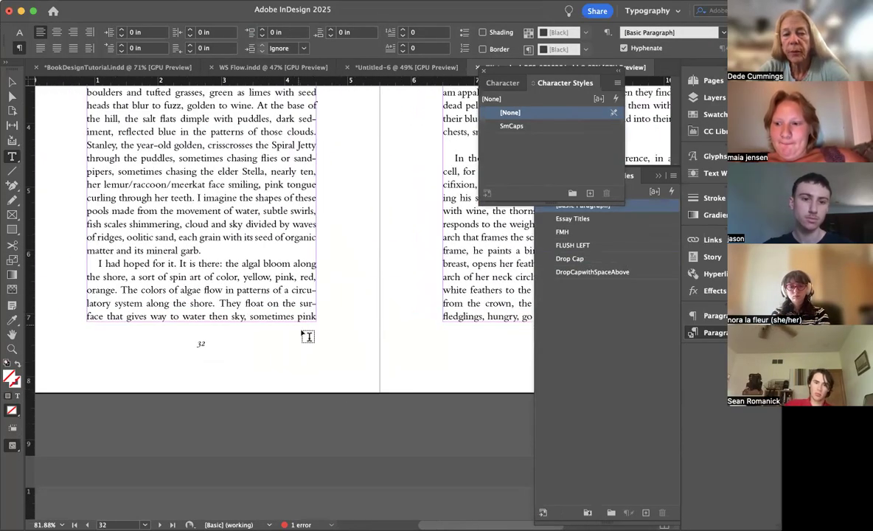
scroll(287, 284, up, 5)
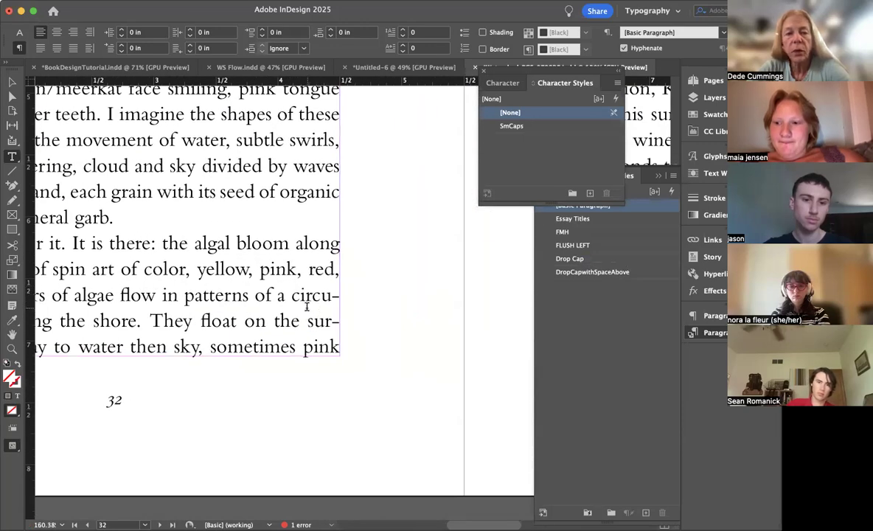
scroll(307, 306, down, 5)
Step: In the justification settings of the "I had hoped for it" paragraph on page 32, set the desired word spacing to 80%
drag(325, 315, 96, 314)
click(205, 285)
scroll(206, 285, down, 1)
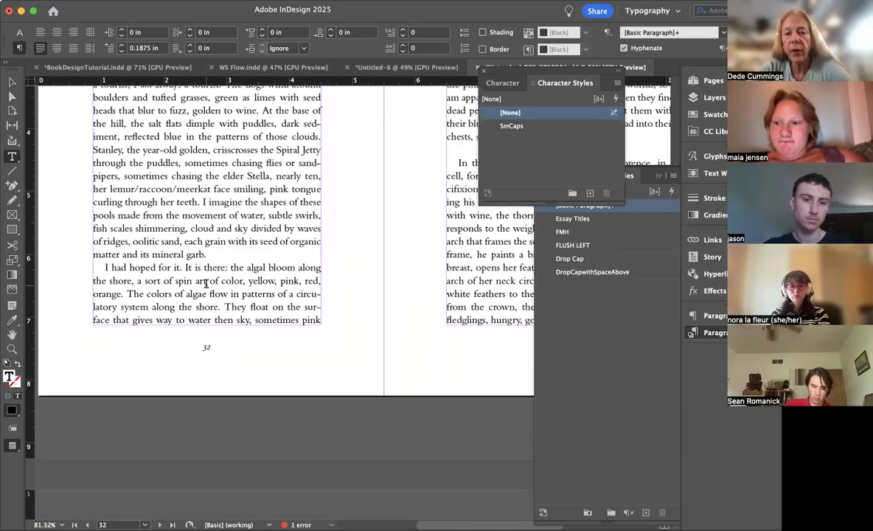
scroll(206, 285, down, 2)
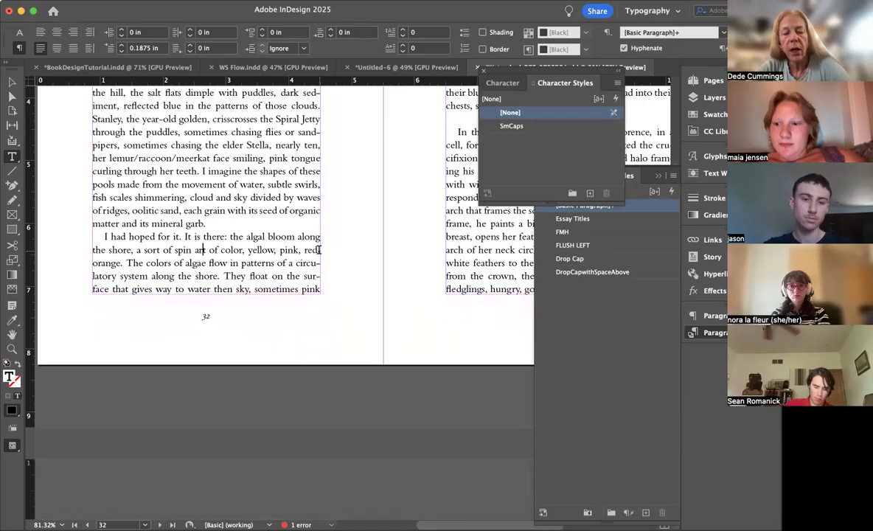
key(super+alt+shift+j)
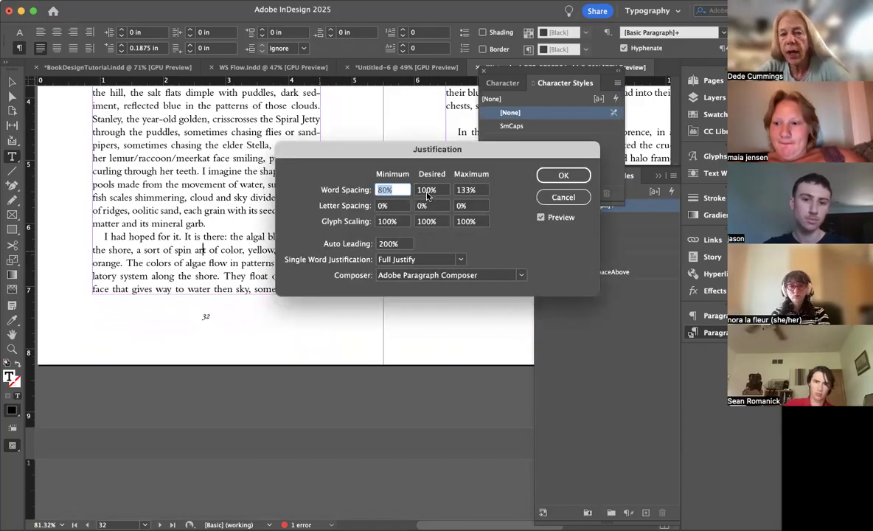
key(Tab)
text(80)
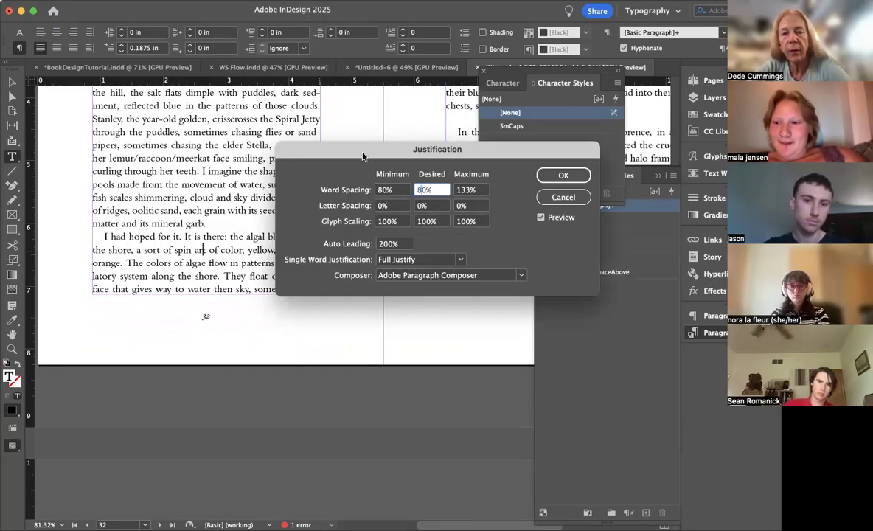
drag(362, 157, 452, 141)
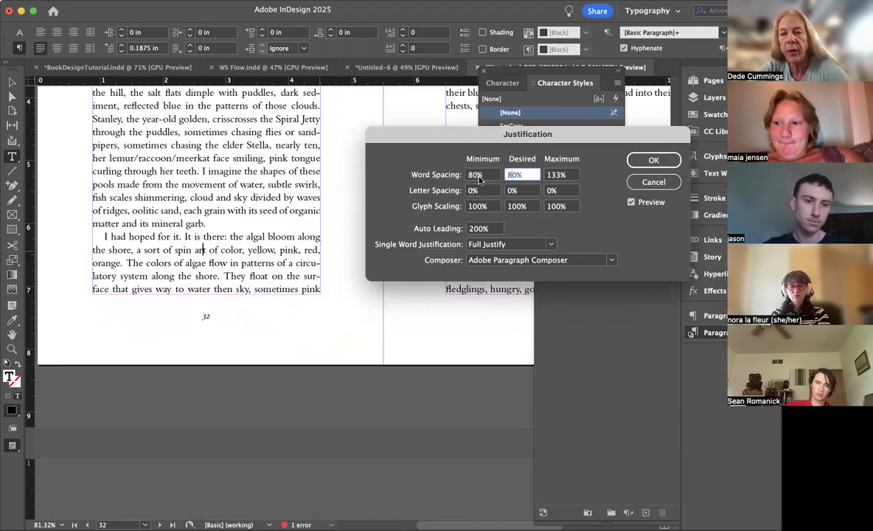
Step: Lower the paragraph's minimum word spacing to 60% and desired word spacing to 70%, and apply the justification
drag(475, 176, 469, 176)
text(7)
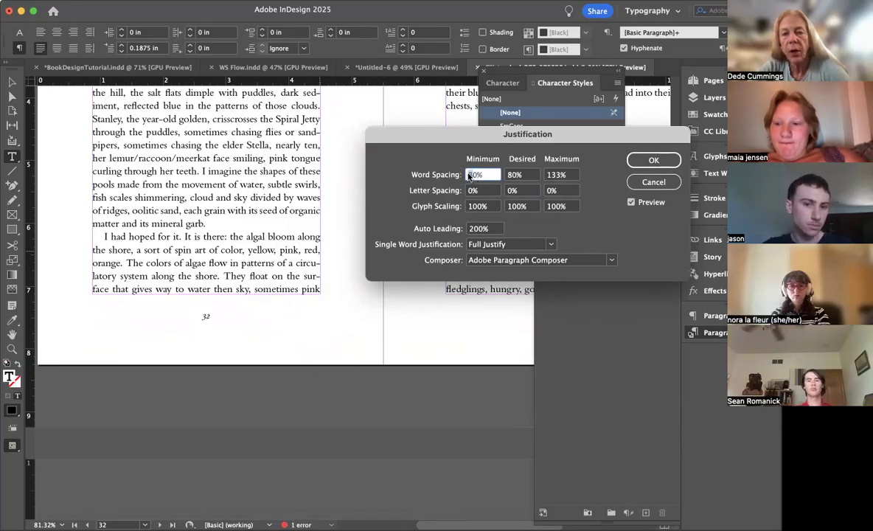
key(Tab)
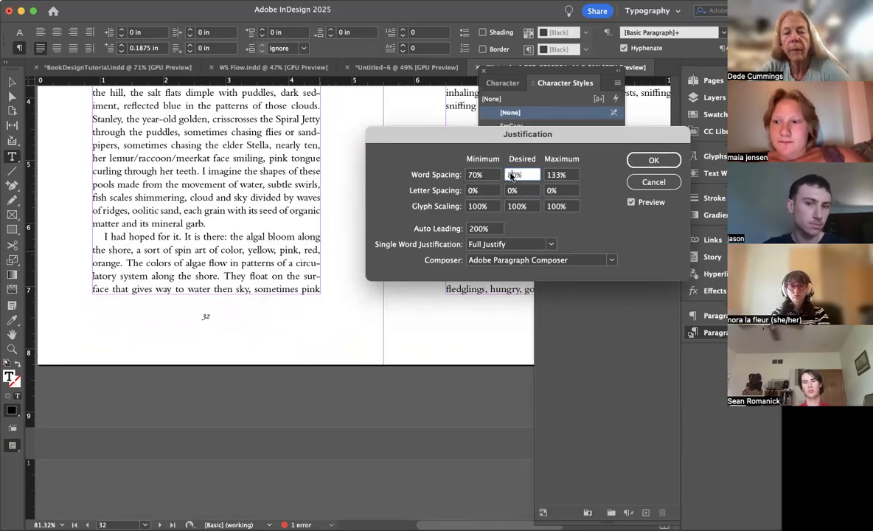
text(70)
key(shift+Tab)
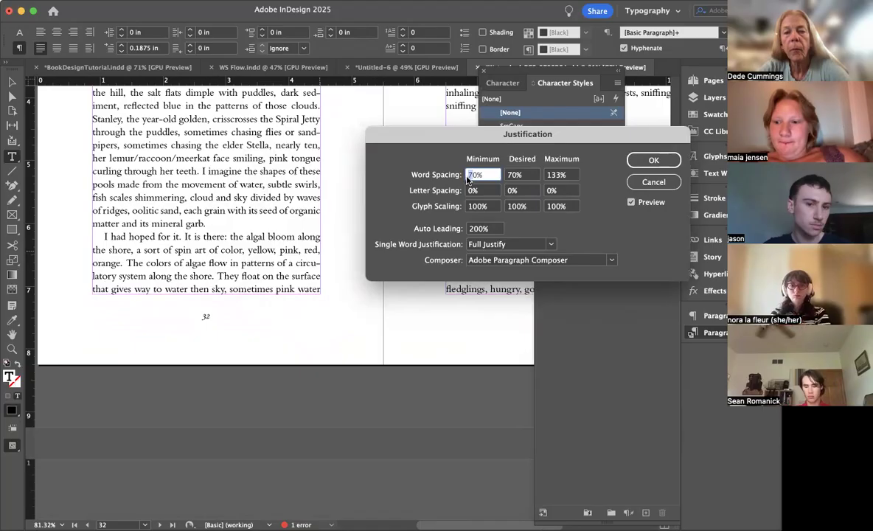
click(637, 166)
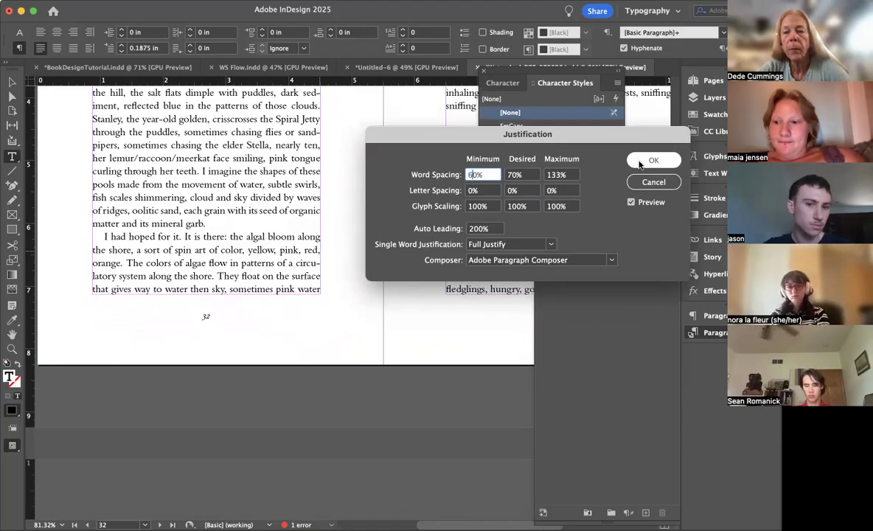
Step: Apply the FLUSH LEFT paragraph style to the "In the monastery of San Marco" paragraph on page 33
scroll(226, 298, down, 3)
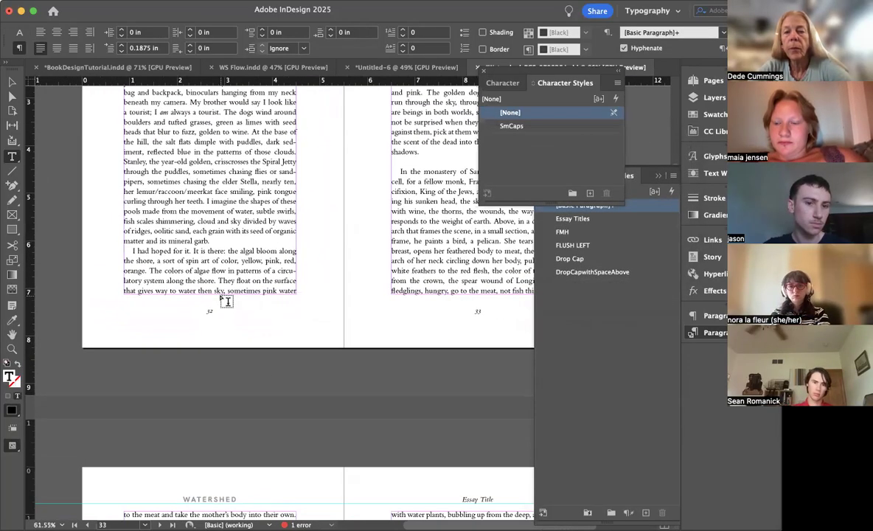
scroll(226, 301, up, 2)
scroll(227, 301, right, 1)
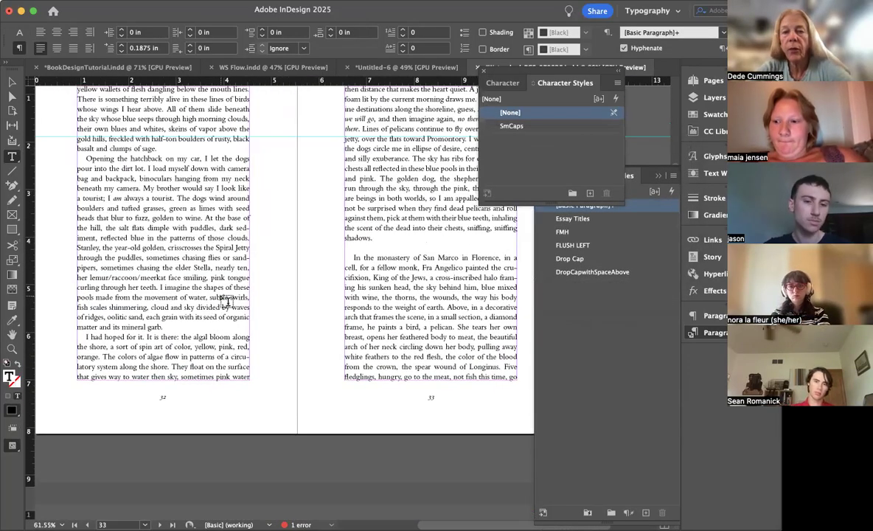
scroll(227, 300, up, 3)
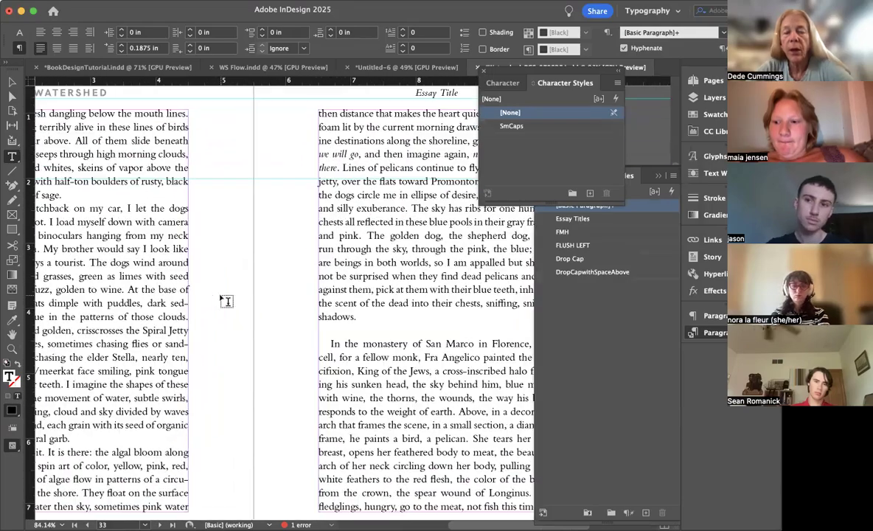
scroll(226, 301, down, 3)
scroll(226, 300, down, 3)
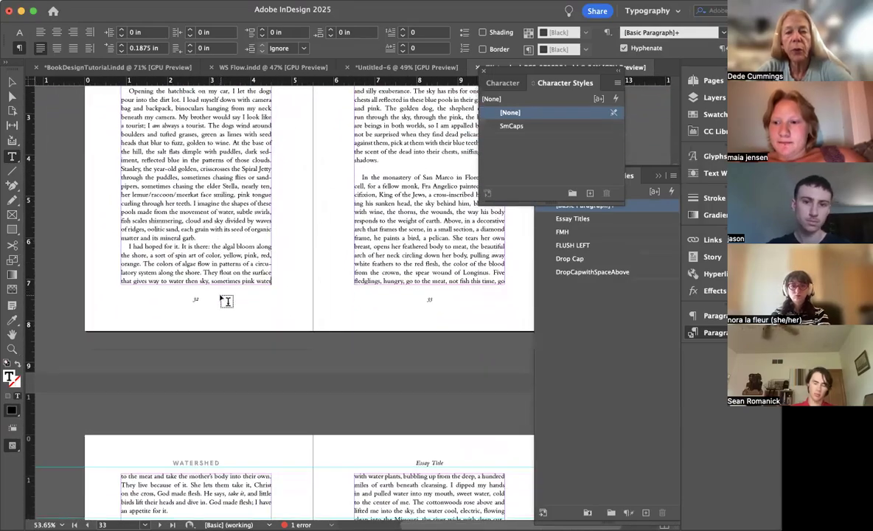
click(404, 193)
click(596, 248)
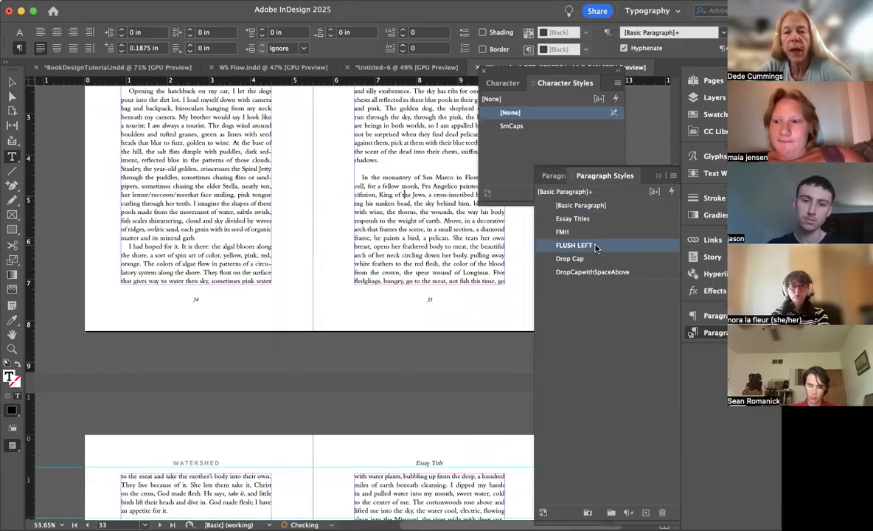